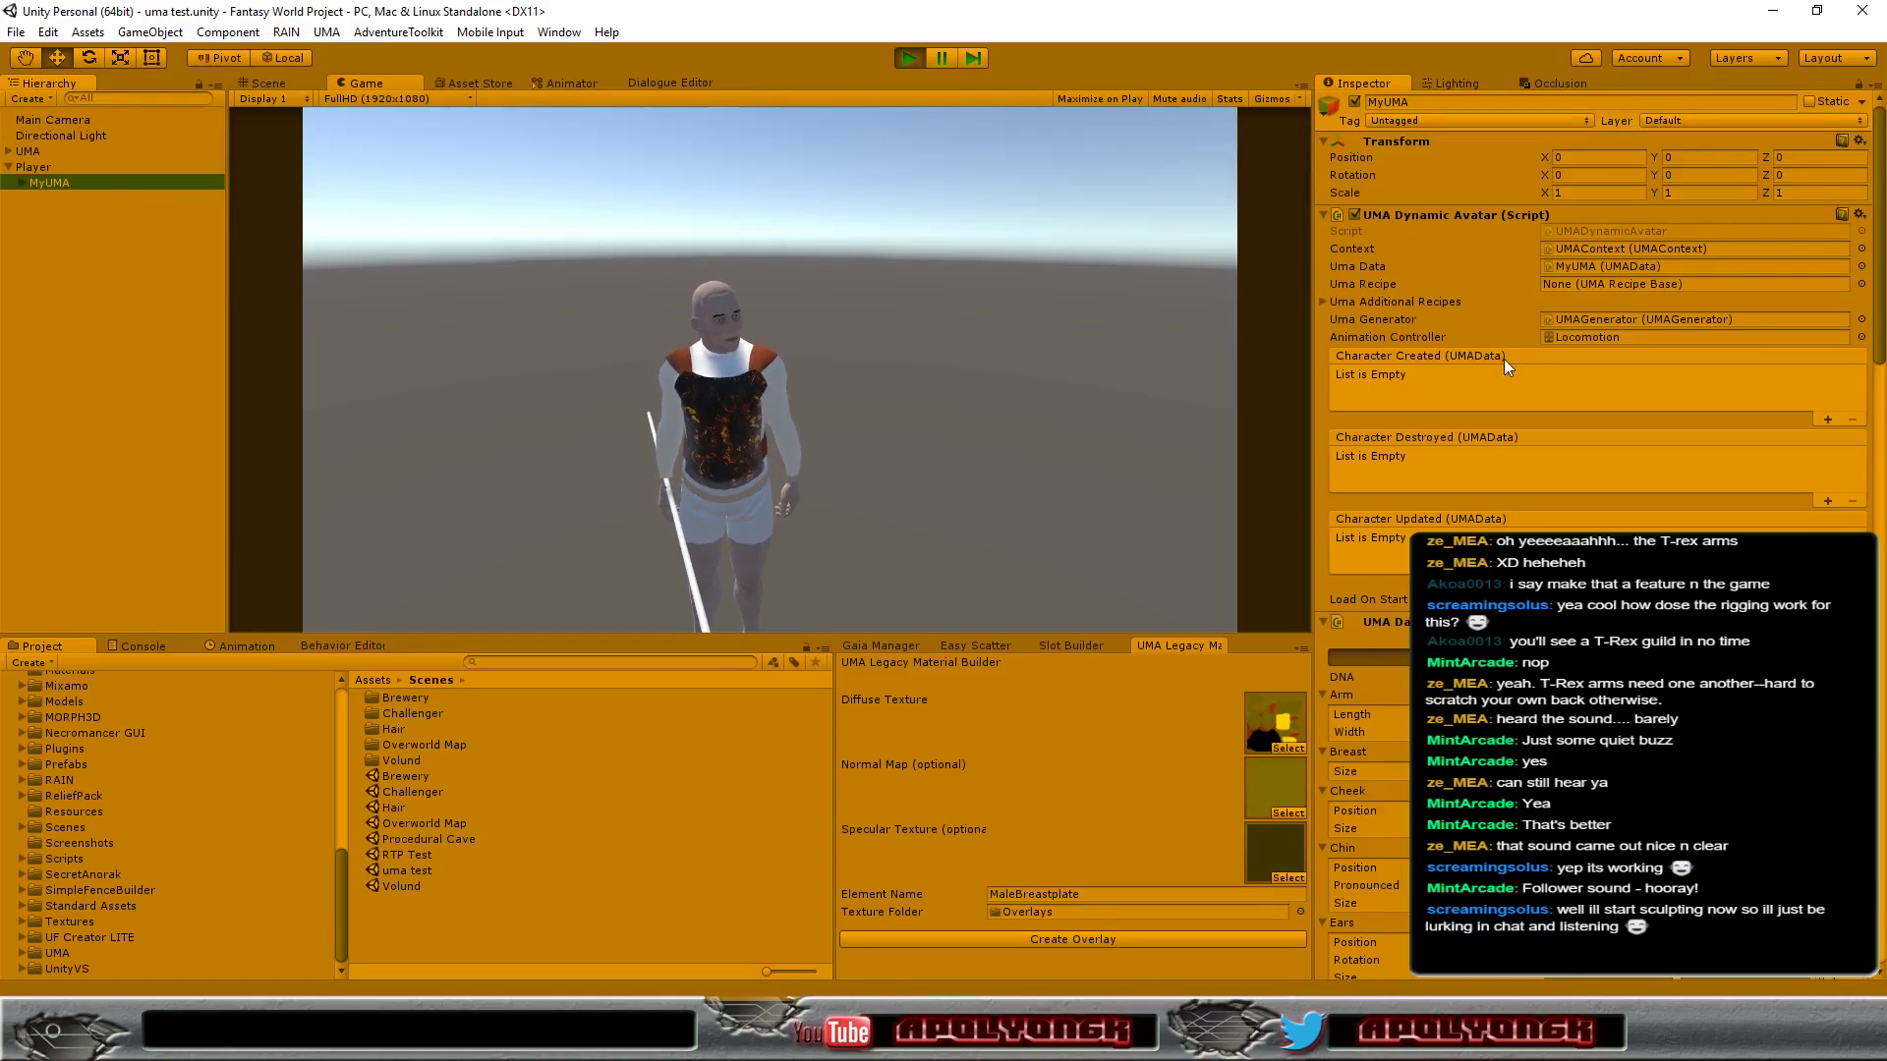
Raise the UMA character's DNA Upper Muscle value to 1, then exit play mode.
scroll(1606, 410, "down", 5)
scroll(1590, 408, "down", 5)
scroll(1580, 397, "down", 5)
scroll(1580, 397, "down", 3)
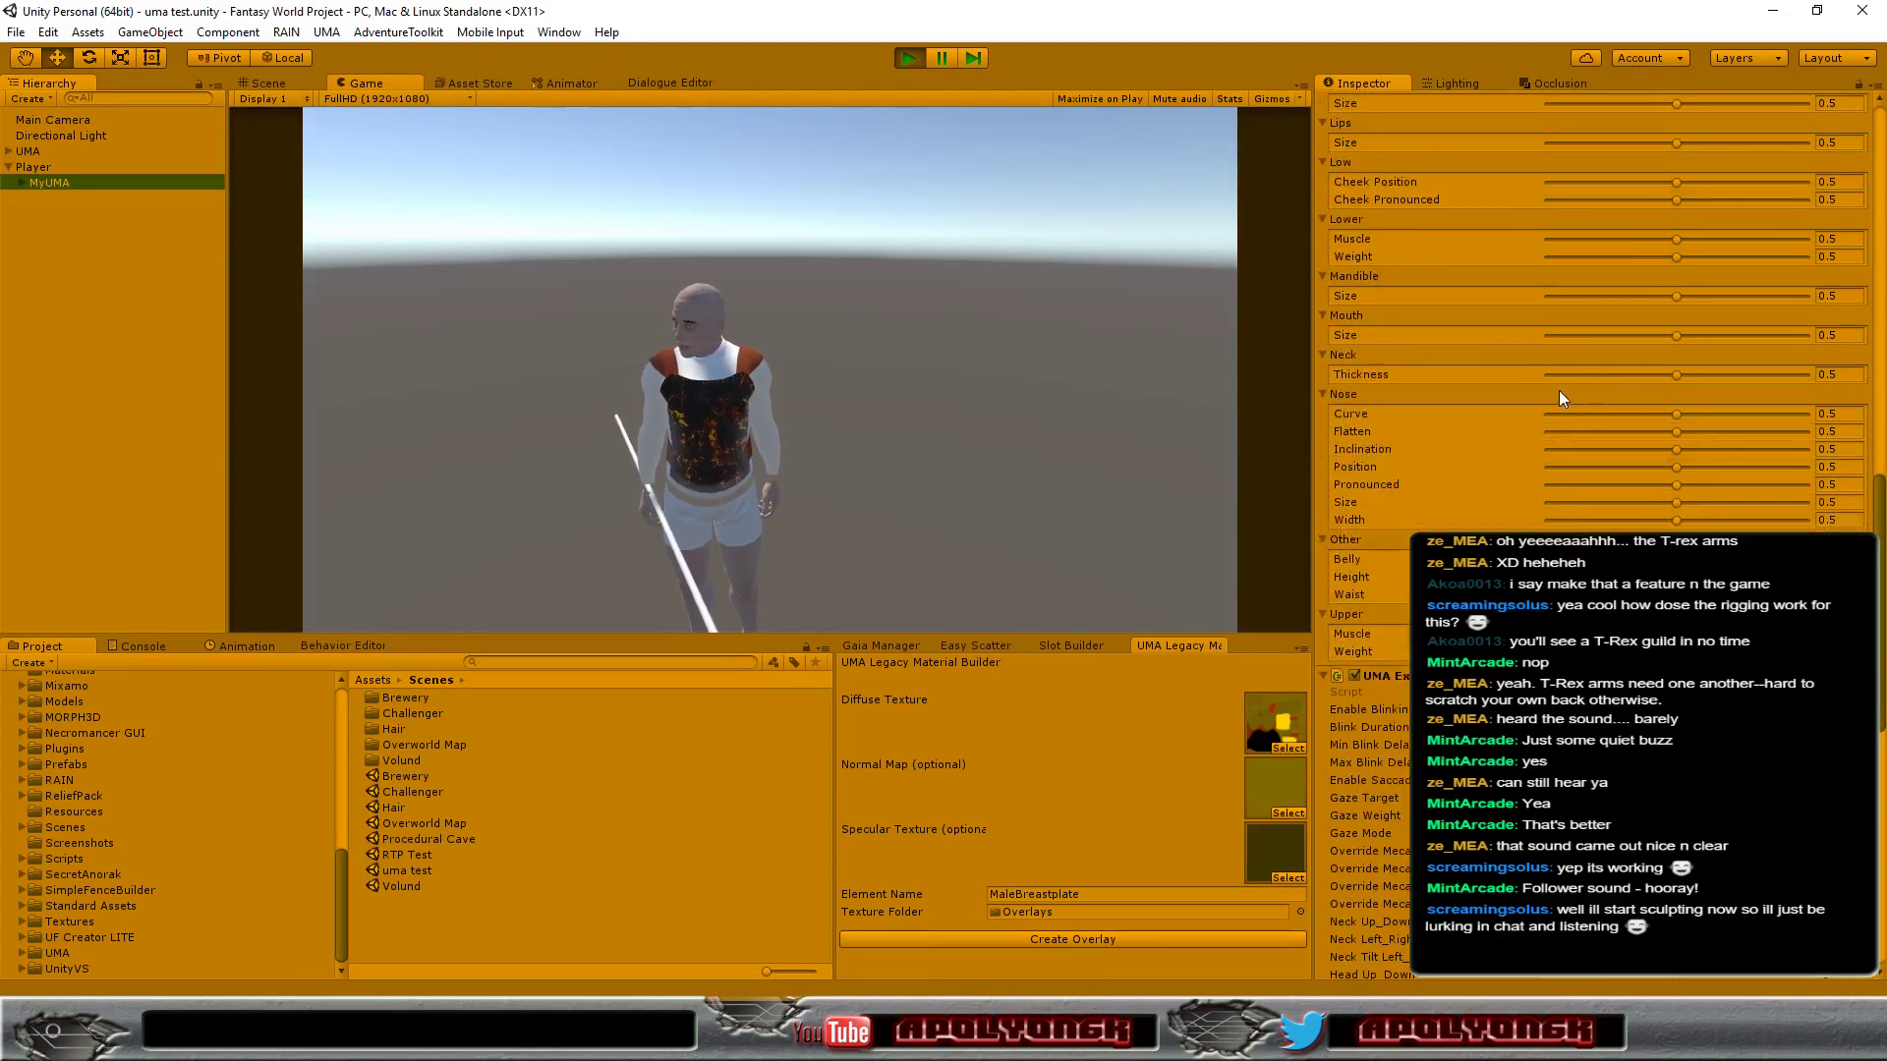
scroll(1559, 391, "down", 3)
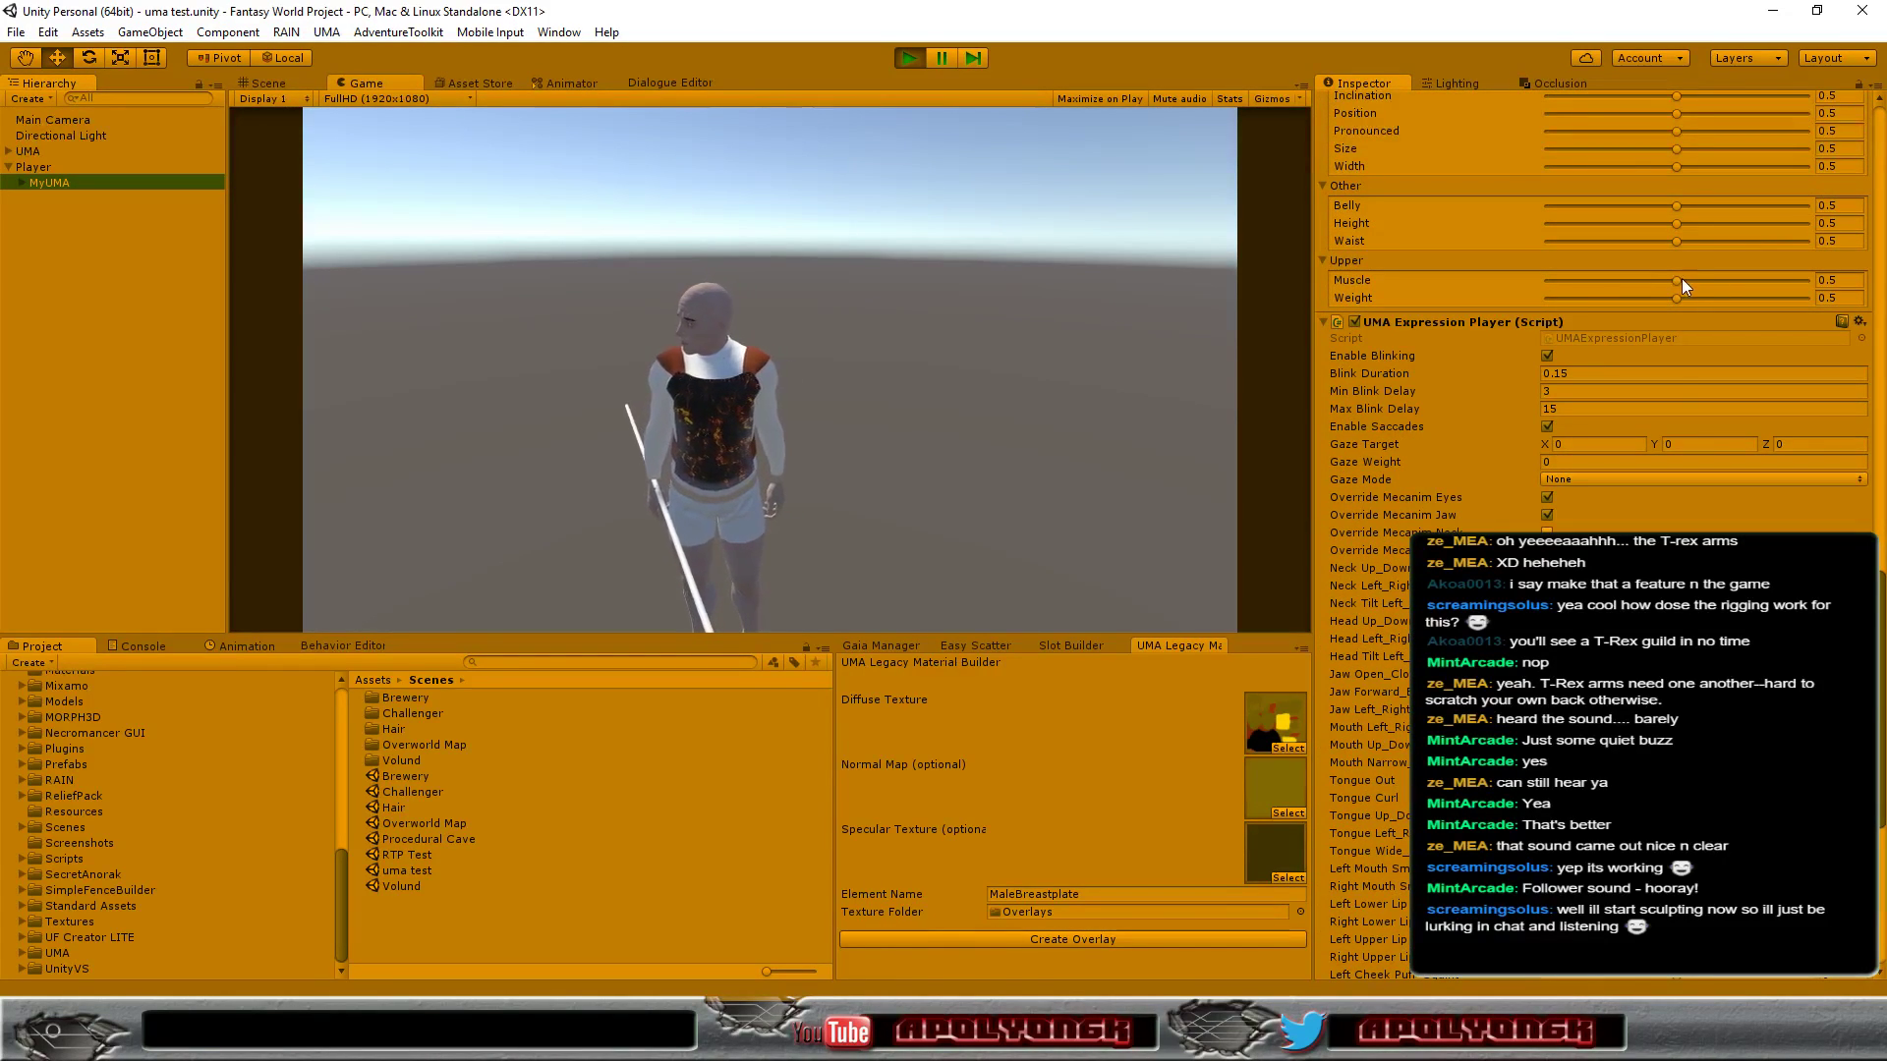
left_click_drag(1678, 281, 1753, 279)
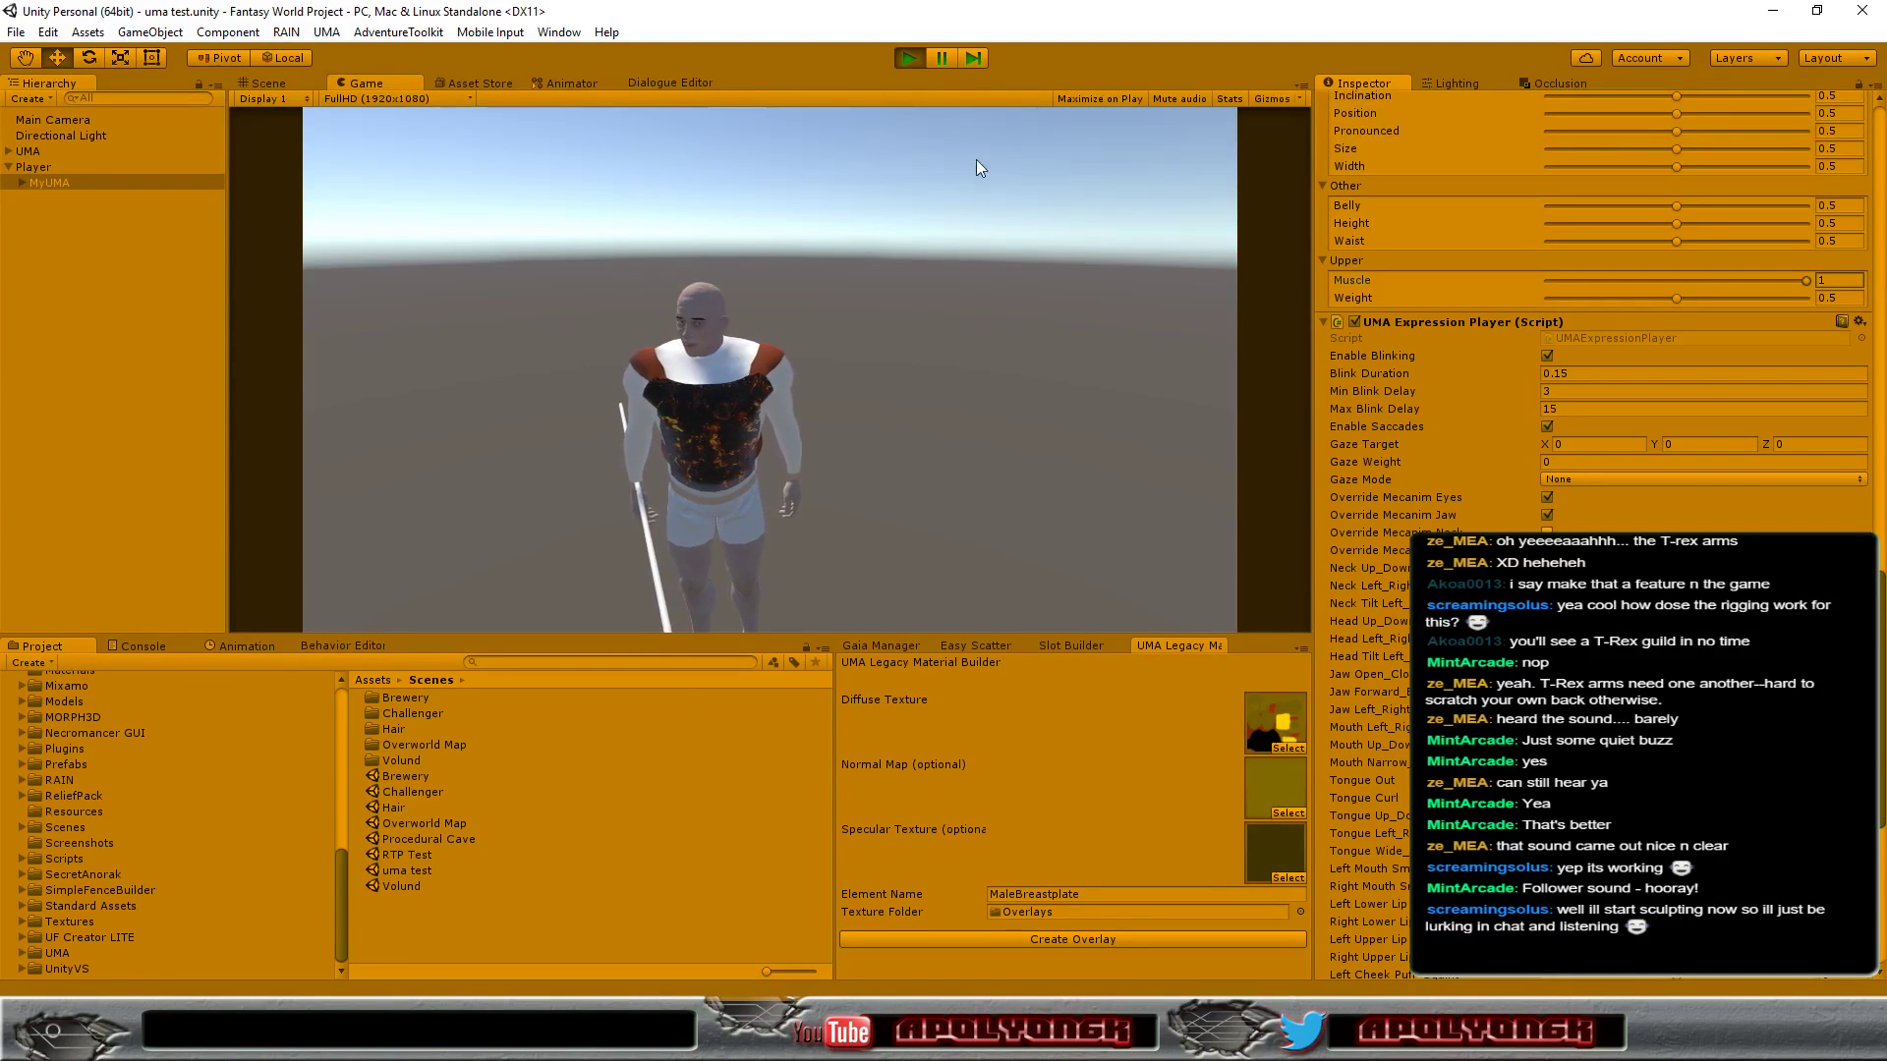
left_click(912, 61)
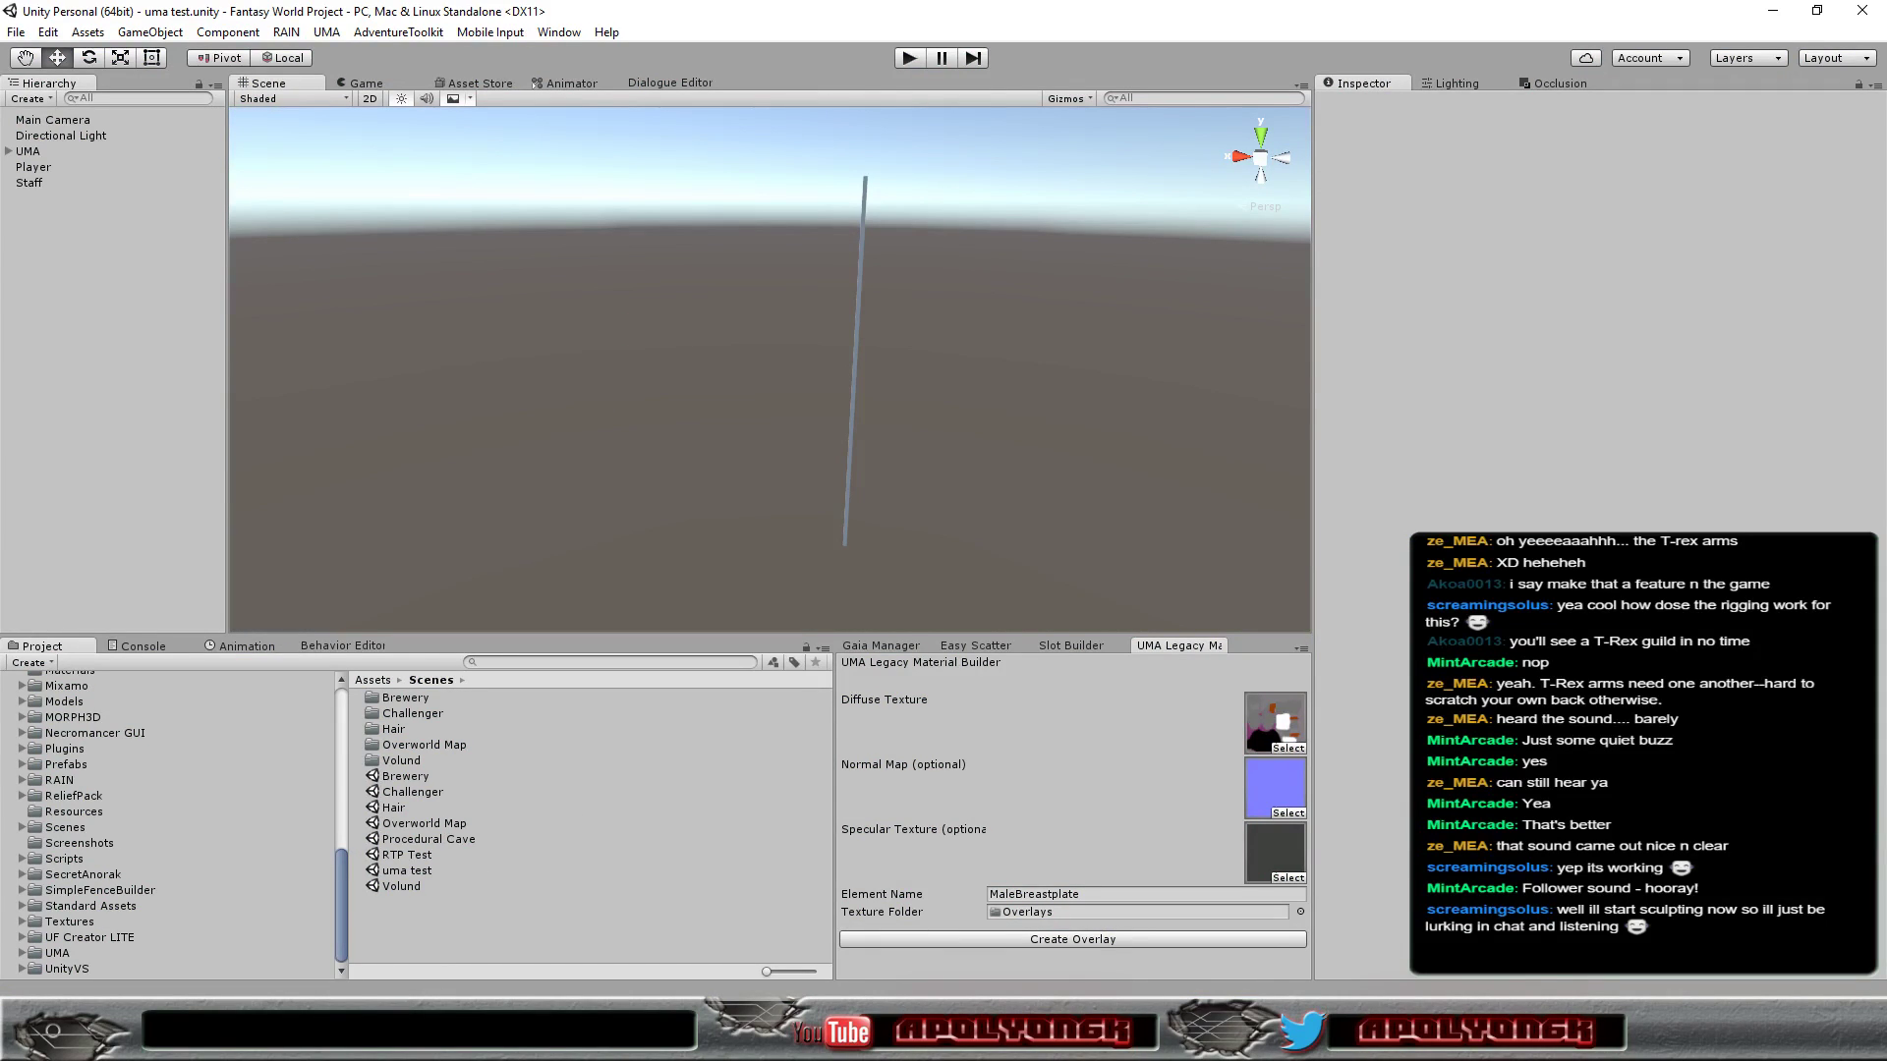
Switch to Blender, orbit the female breastplate, and put it into Edit Mode.
key("alt+Tab")
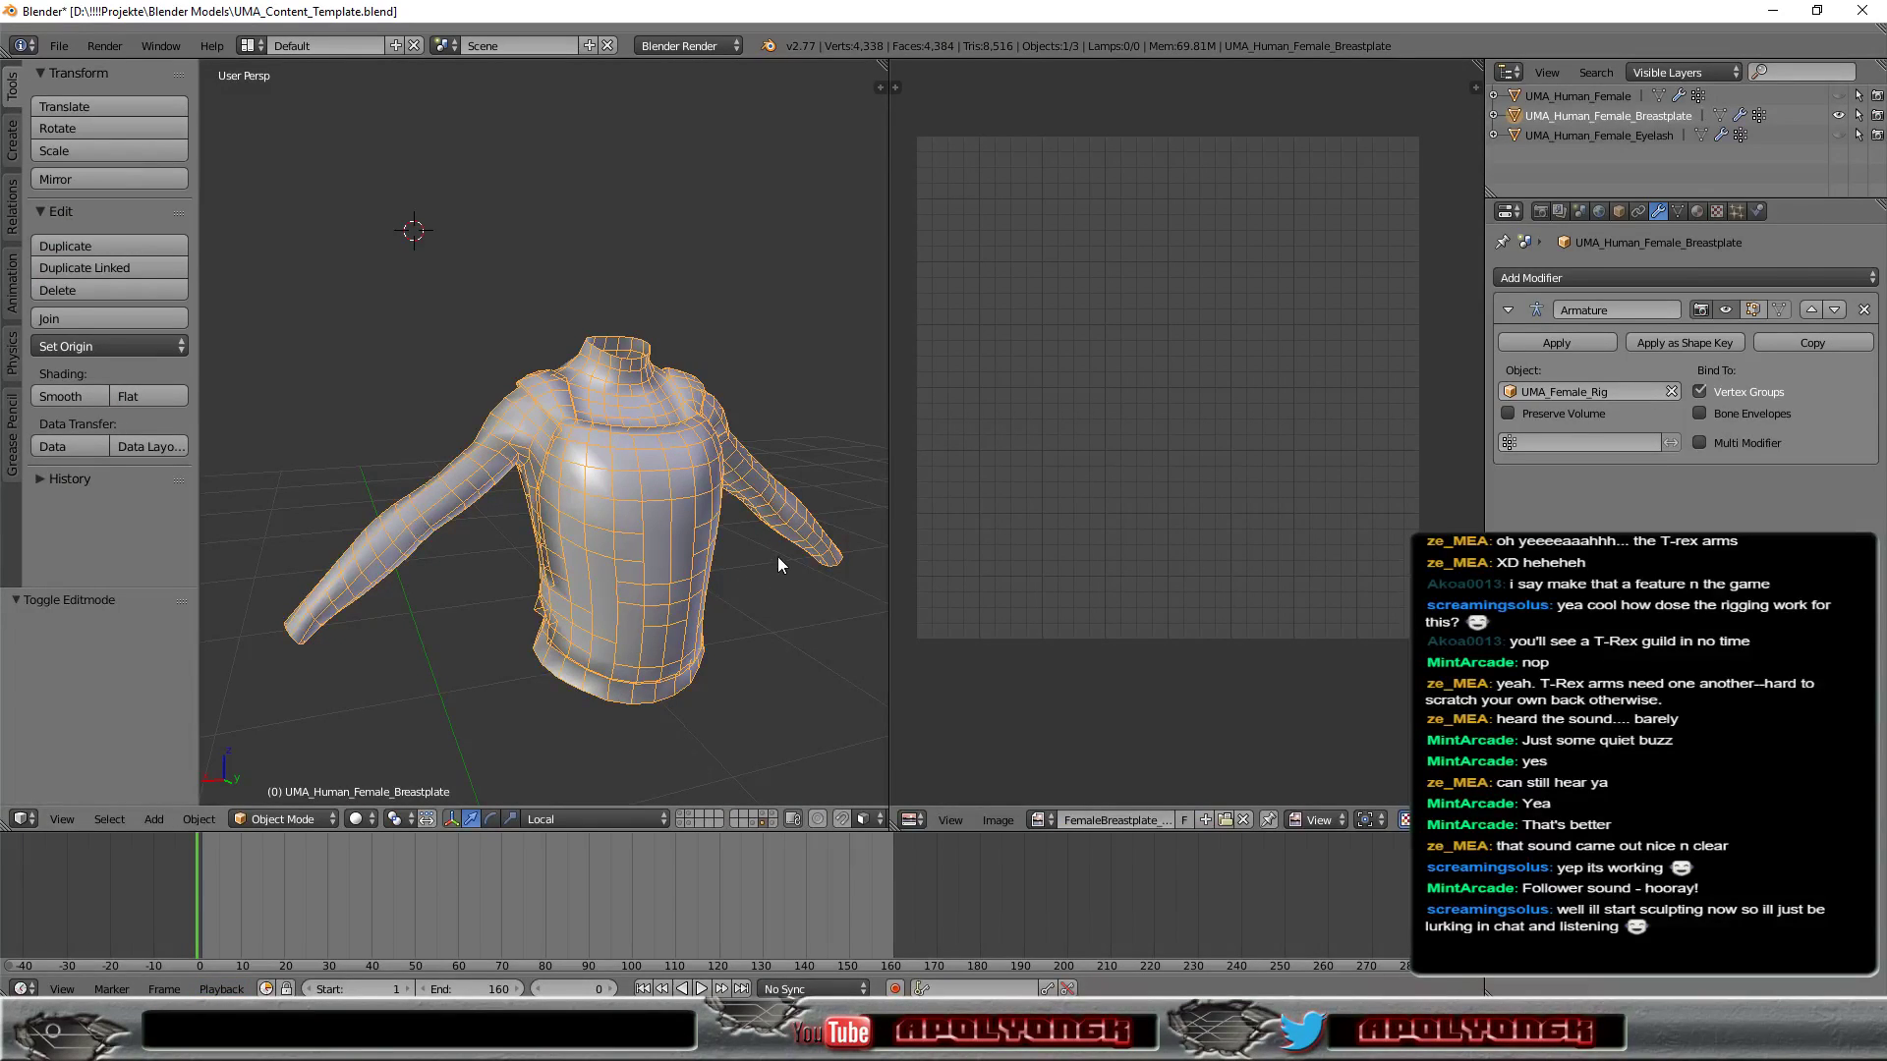
scroll(783, 576, "down", 2)
scroll(782, 569, "up", 3)
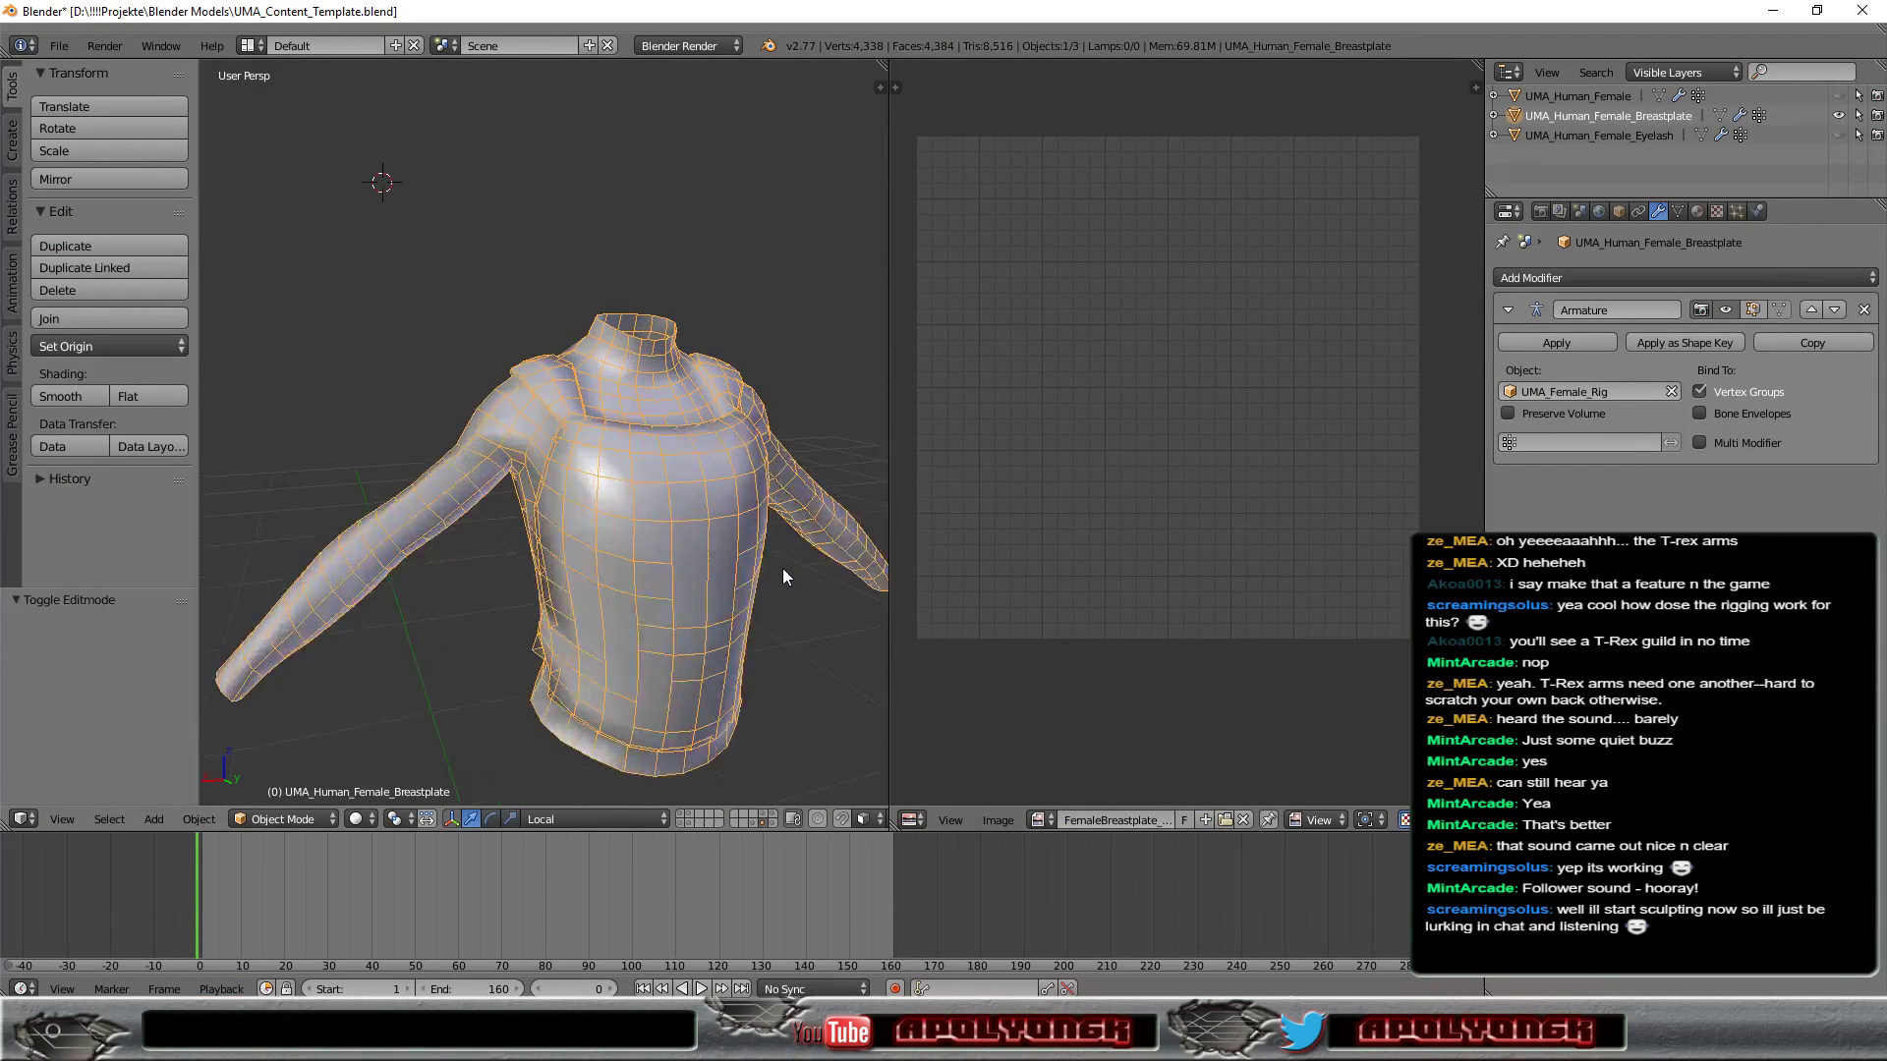
mouse_move(798, 592)
middle_mouse_down()
mouse_move(595, 557)
mouse_move(556, 599)
mouse_move(721, 607)
middle_mouse_up()
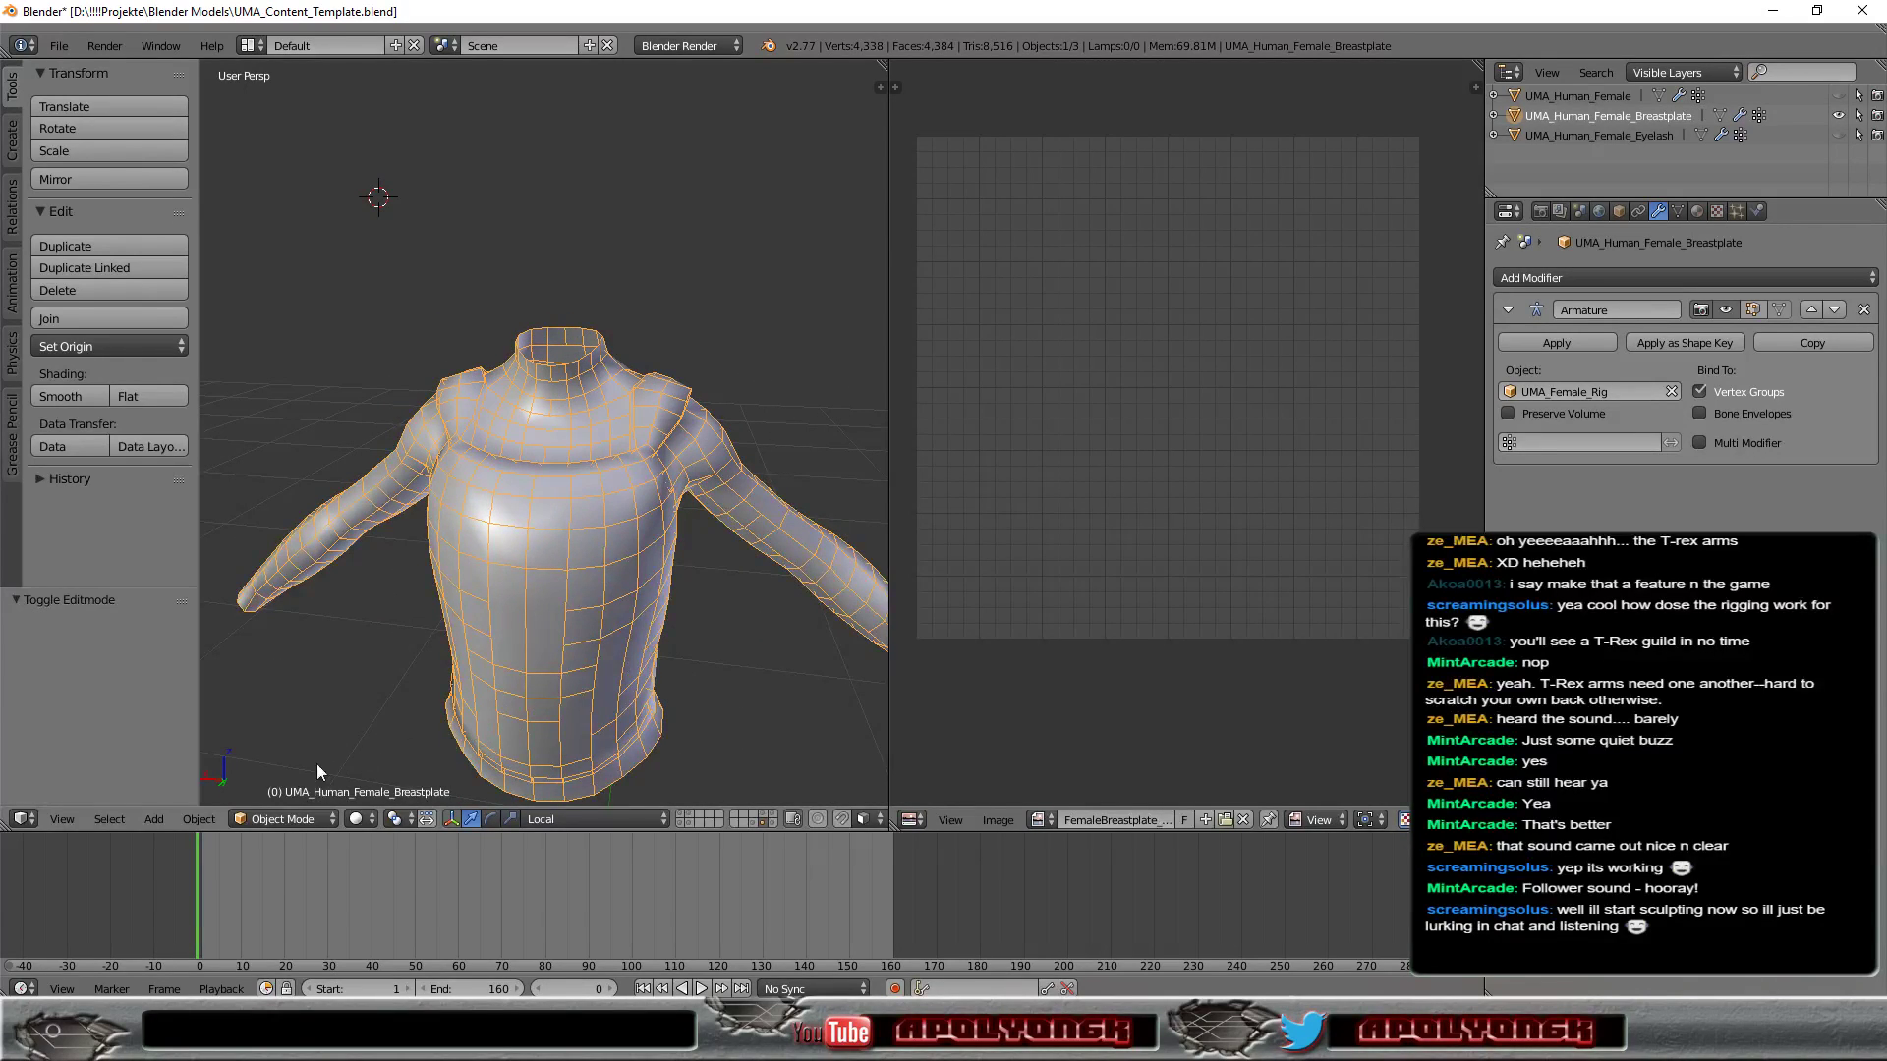
left_click(262, 815)
left_click(263, 781)
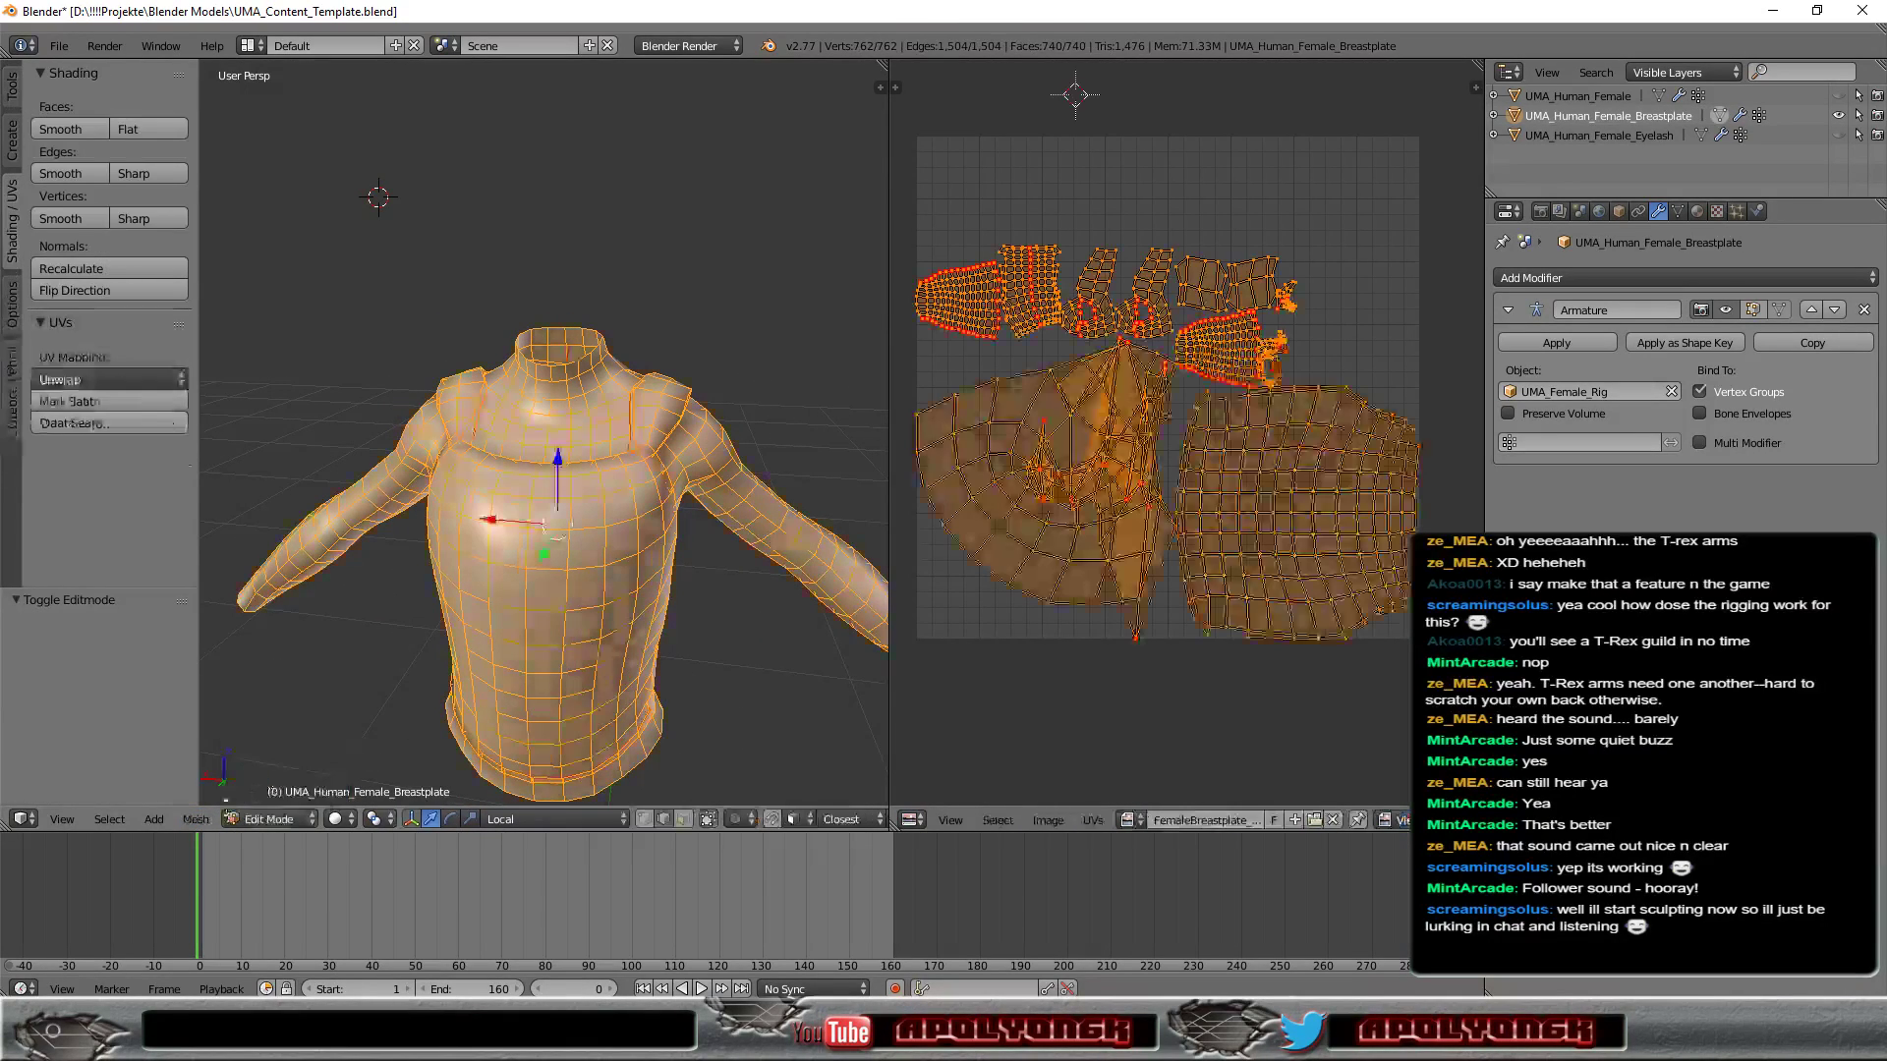
mouse_move(731, 679)
middle_mouse_down()
mouse_move(626, 637)
mouse_move(613, 546)
mouse_move(844, 484)
mouse_move(472, 600)
mouse_move(803, 774)
mouse_move(829, 751)
middle_mouse_up()
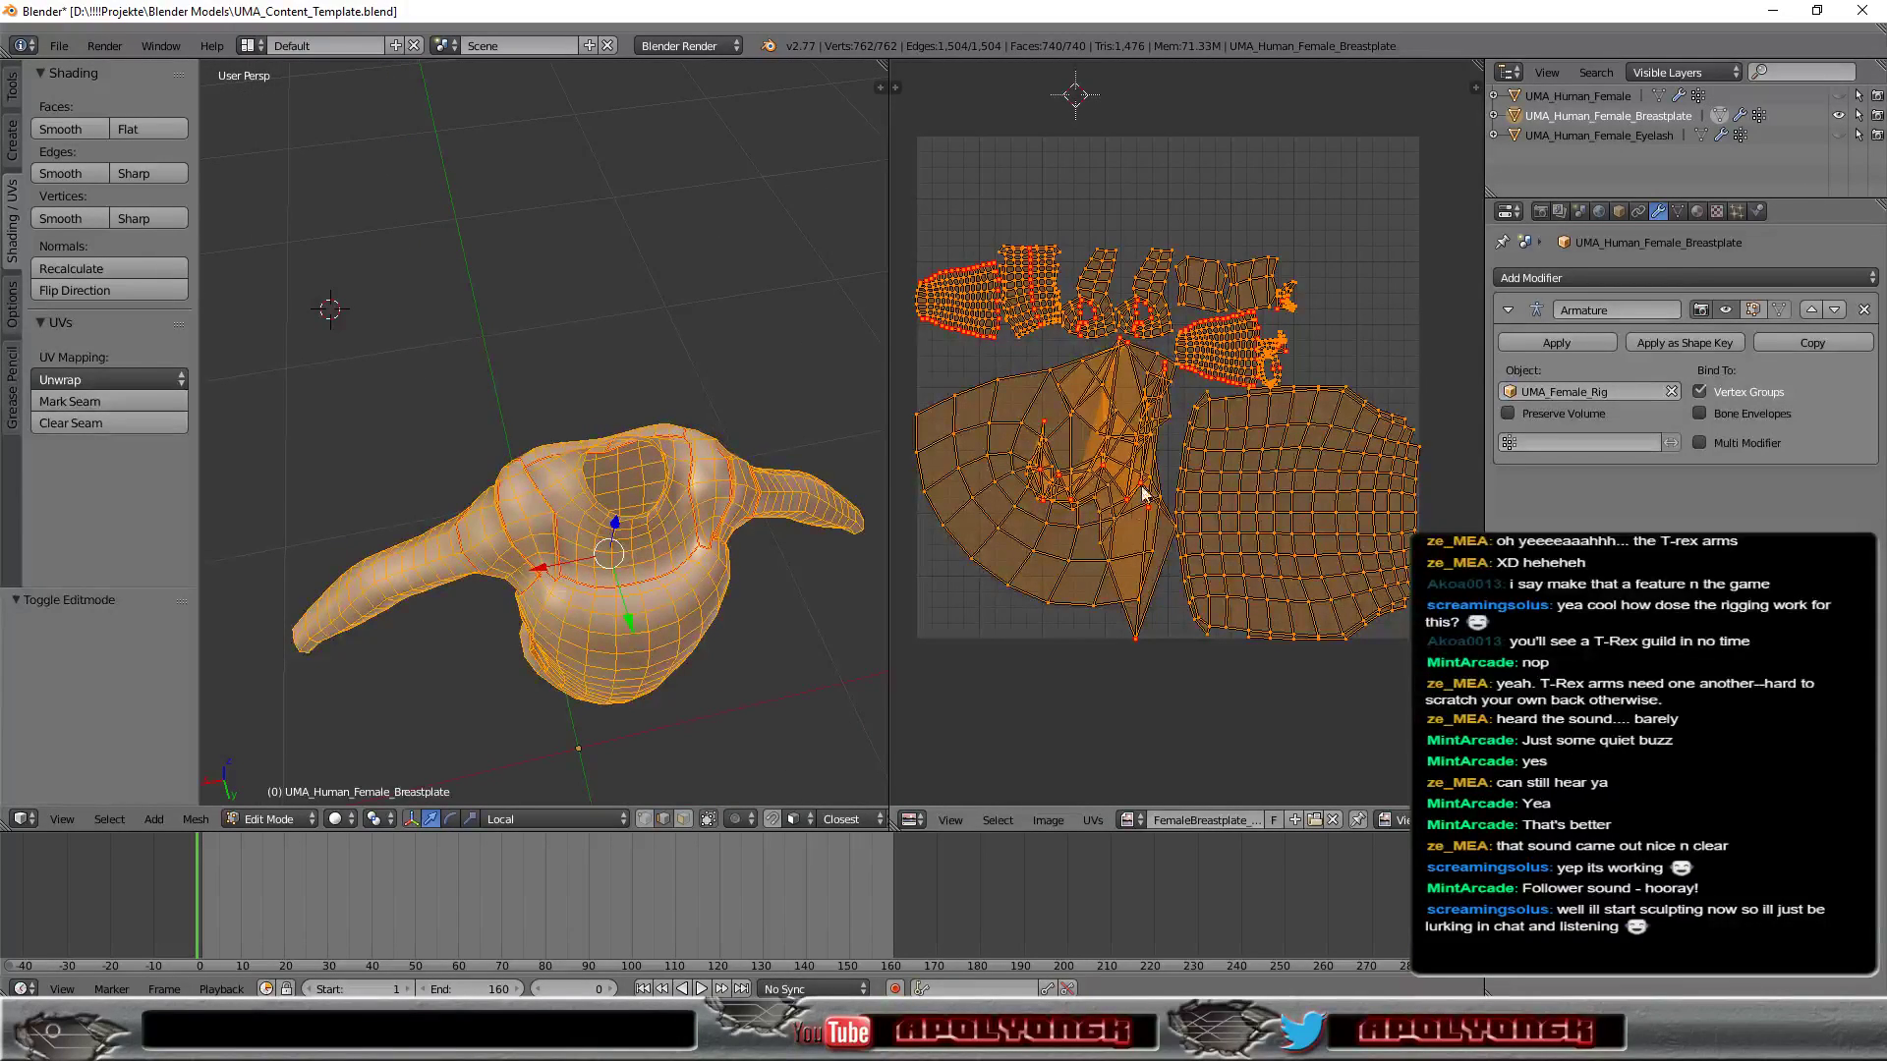
mouse_move(747, 599)
middle_mouse_down()
mouse_move(512, 550)
mouse_move(489, 474)
mouse_move(328, 383)
mouse_move(419, 469)
mouse_move(764, 441)
mouse_move(678, 539)
mouse_move(682, 577)
mouse_move(708, 572)
mouse_move(659, 545)
middle_mouse_up()
scroll(629, 531, "up", 2)
scroll(580, 501, "up", 2)
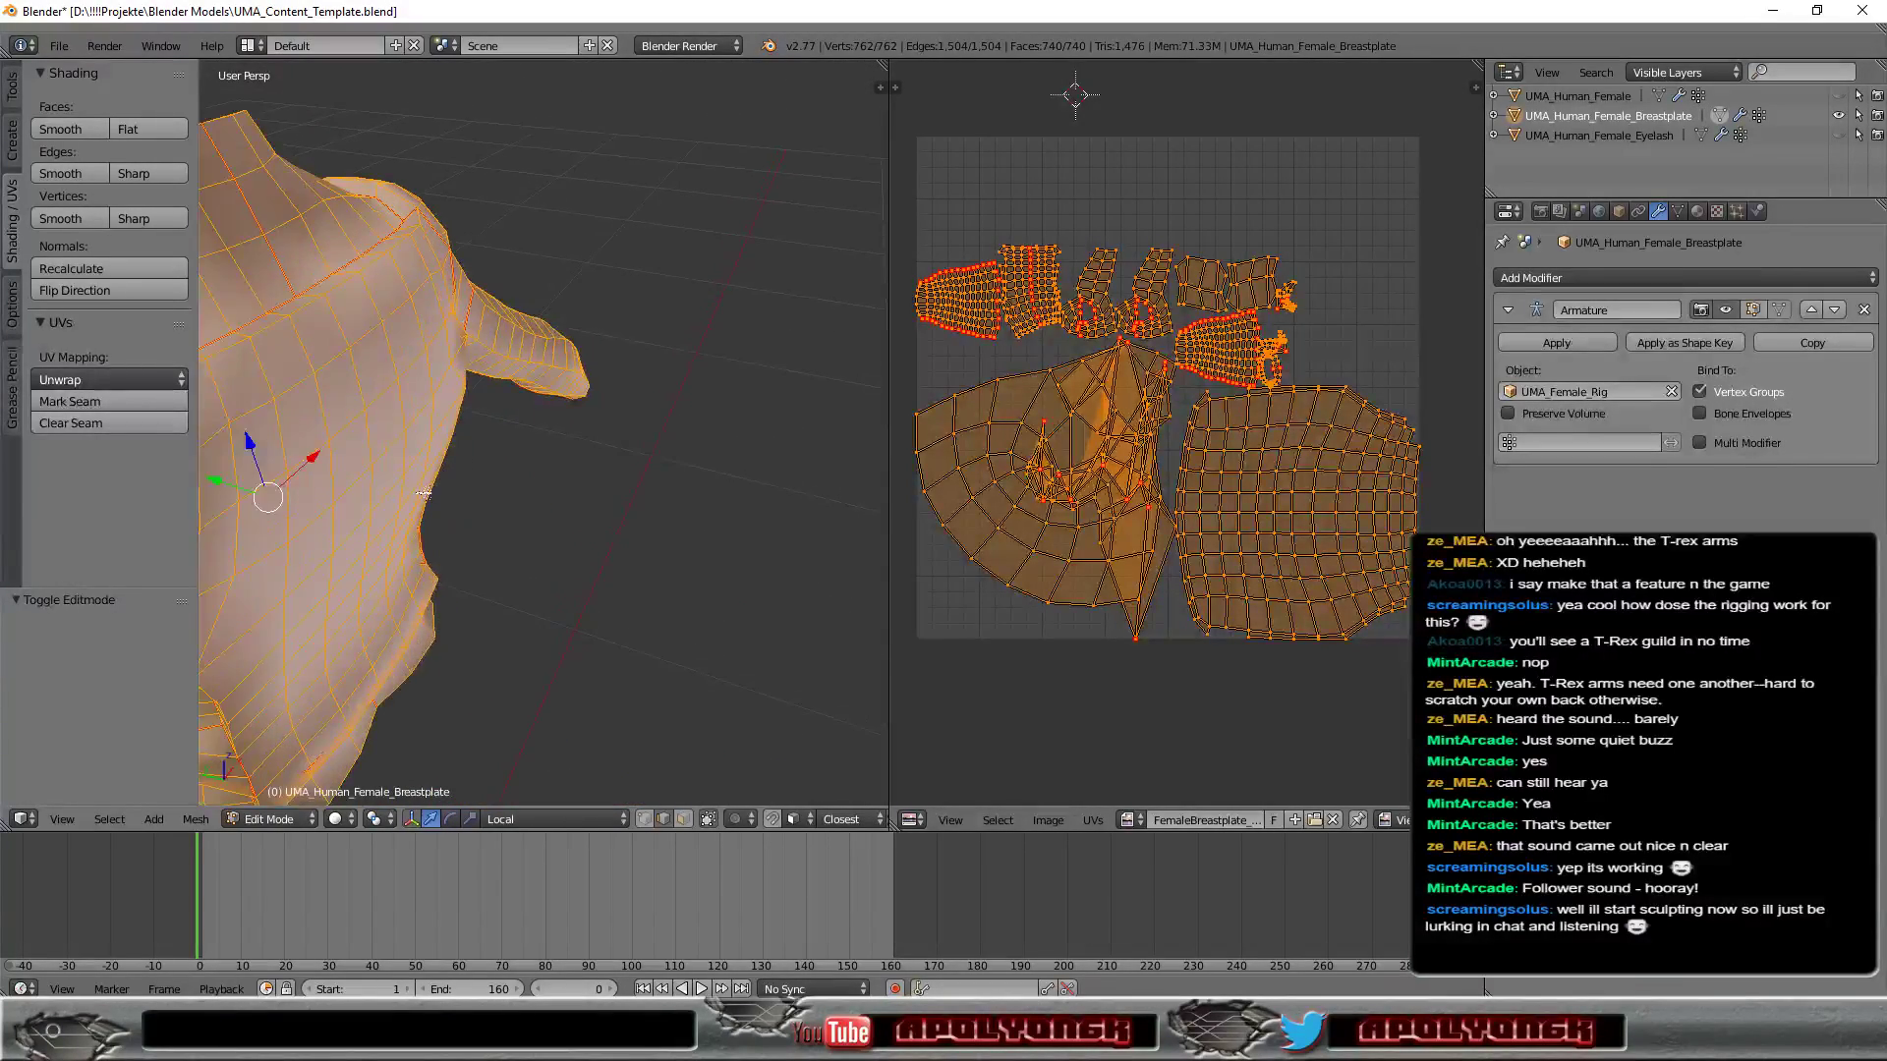
scroll(531, 471, "up", 2)
scroll(509, 454, "up", 2)
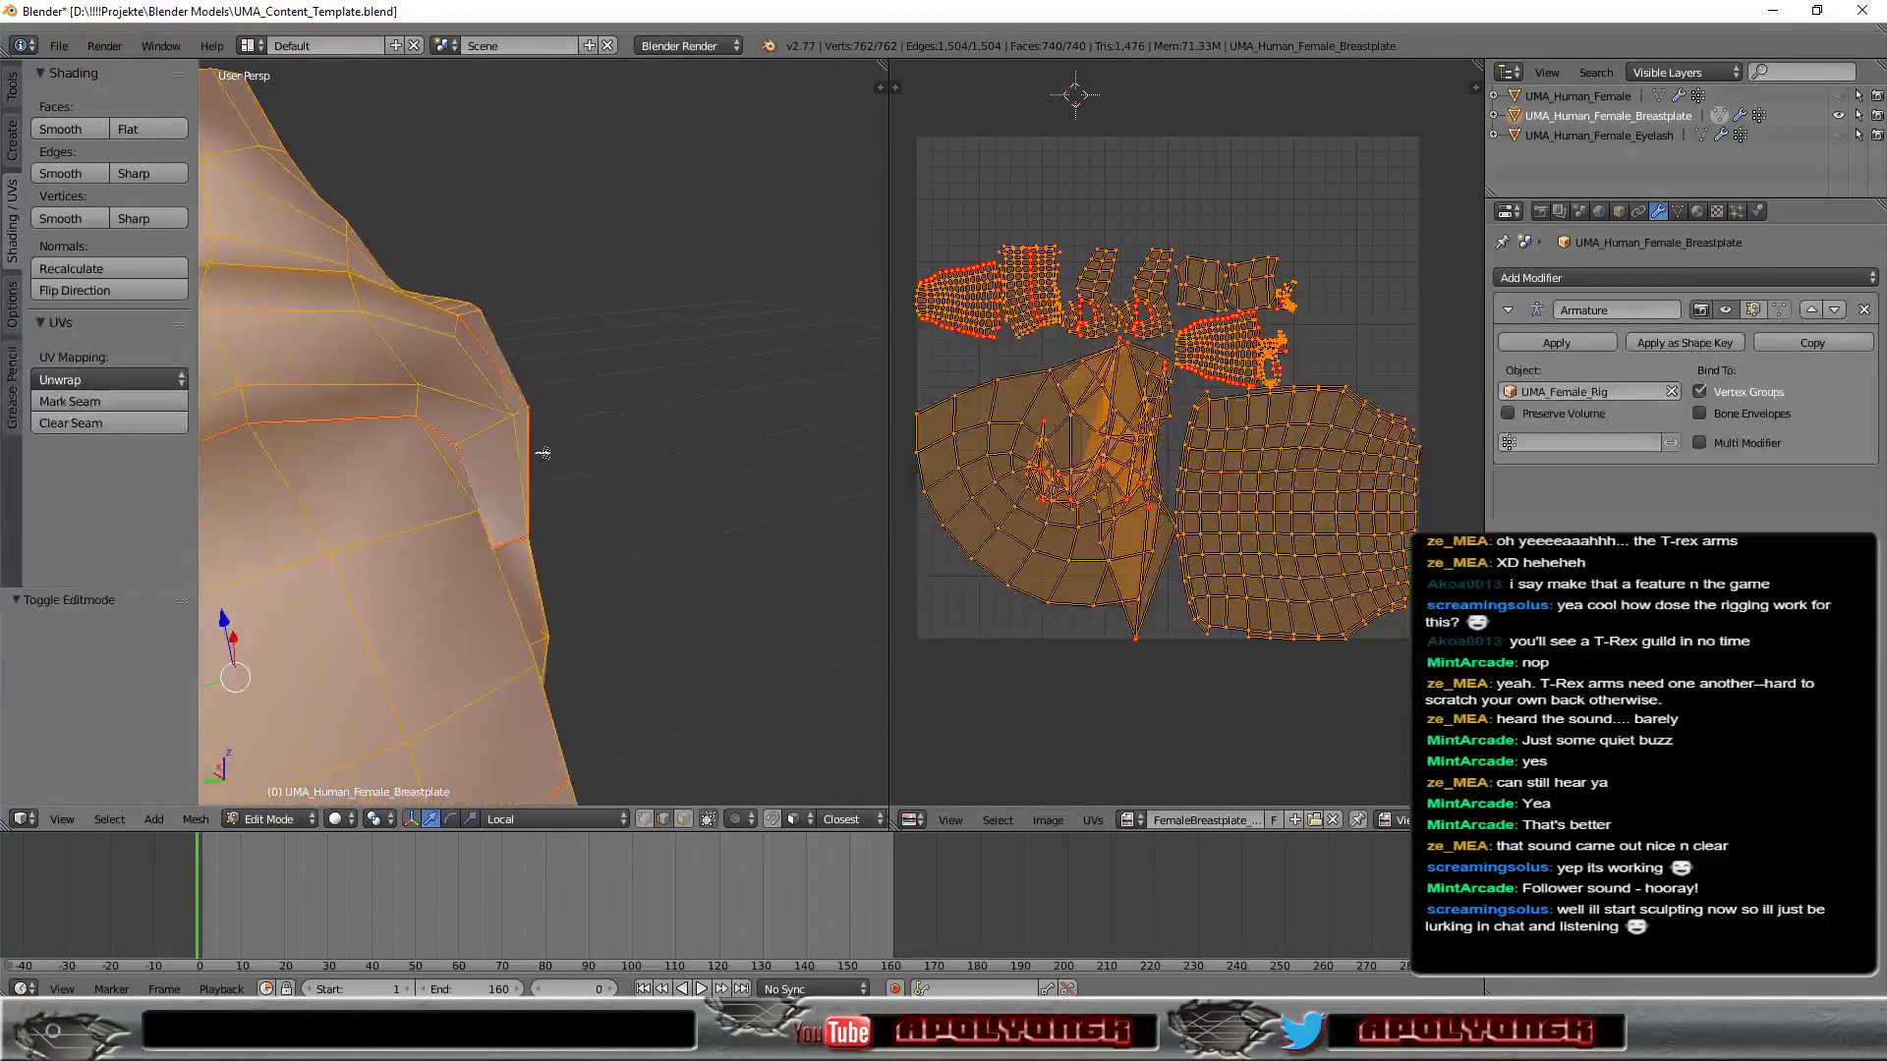
mouse_move(509, 454)
middle_mouse_down()
mouse_move(622, 449)
mouse_move(509, 399)
mouse_move(718, 375)
mouse_move(804, 499)
mouse_move(809, 451)
mouse_move(669, 364)
mouse_move(501, 427)
mouse_move(430, 394)
mouse_move(411, 315)
mouse_move(433, 315)
mouse_move(609, 393)
mouse_move(253, 429)
mouse_move(510, 436)
mouse_move(355, 412)
mouse_move(347, 380)
middle_mouse_up()
scroll(622, 449, "down", 2)
scroll(589, 451, "down", 2)
scroll(560, 453, "down", 2)
scroll(531, 454, "down", 1)
scroll(738, 407, "up", 4)
scroll(445, 330, "down", 4)
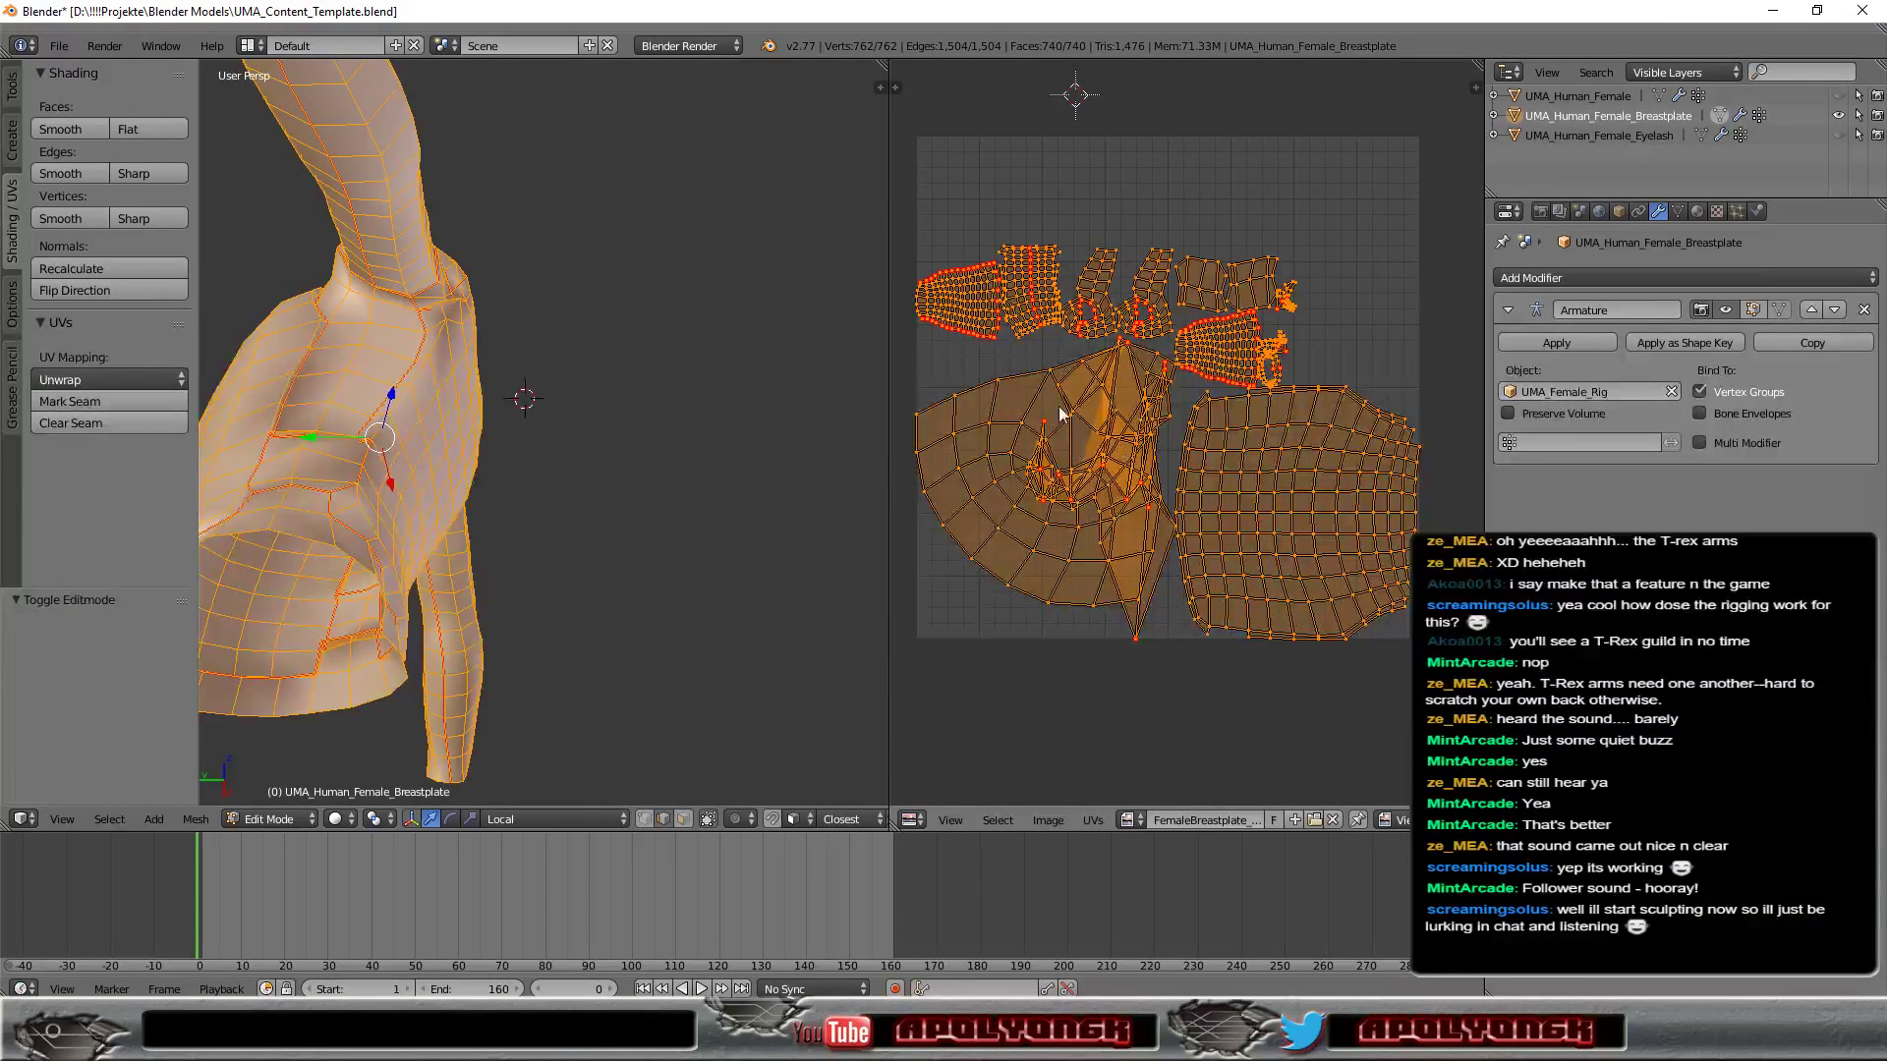
scroll(662, 470, "down", 4)
mouse_move(662, 469)
middle_mouse_down()
mouse_move(546, 561)
mouse_move(639, 610)
mouse_move(607, 536)
mouse_move(607, 629)
mouse_move(270, 571)
mouse_move(259, 549)
mouse_move(674, 626)
middle_mouse_up()
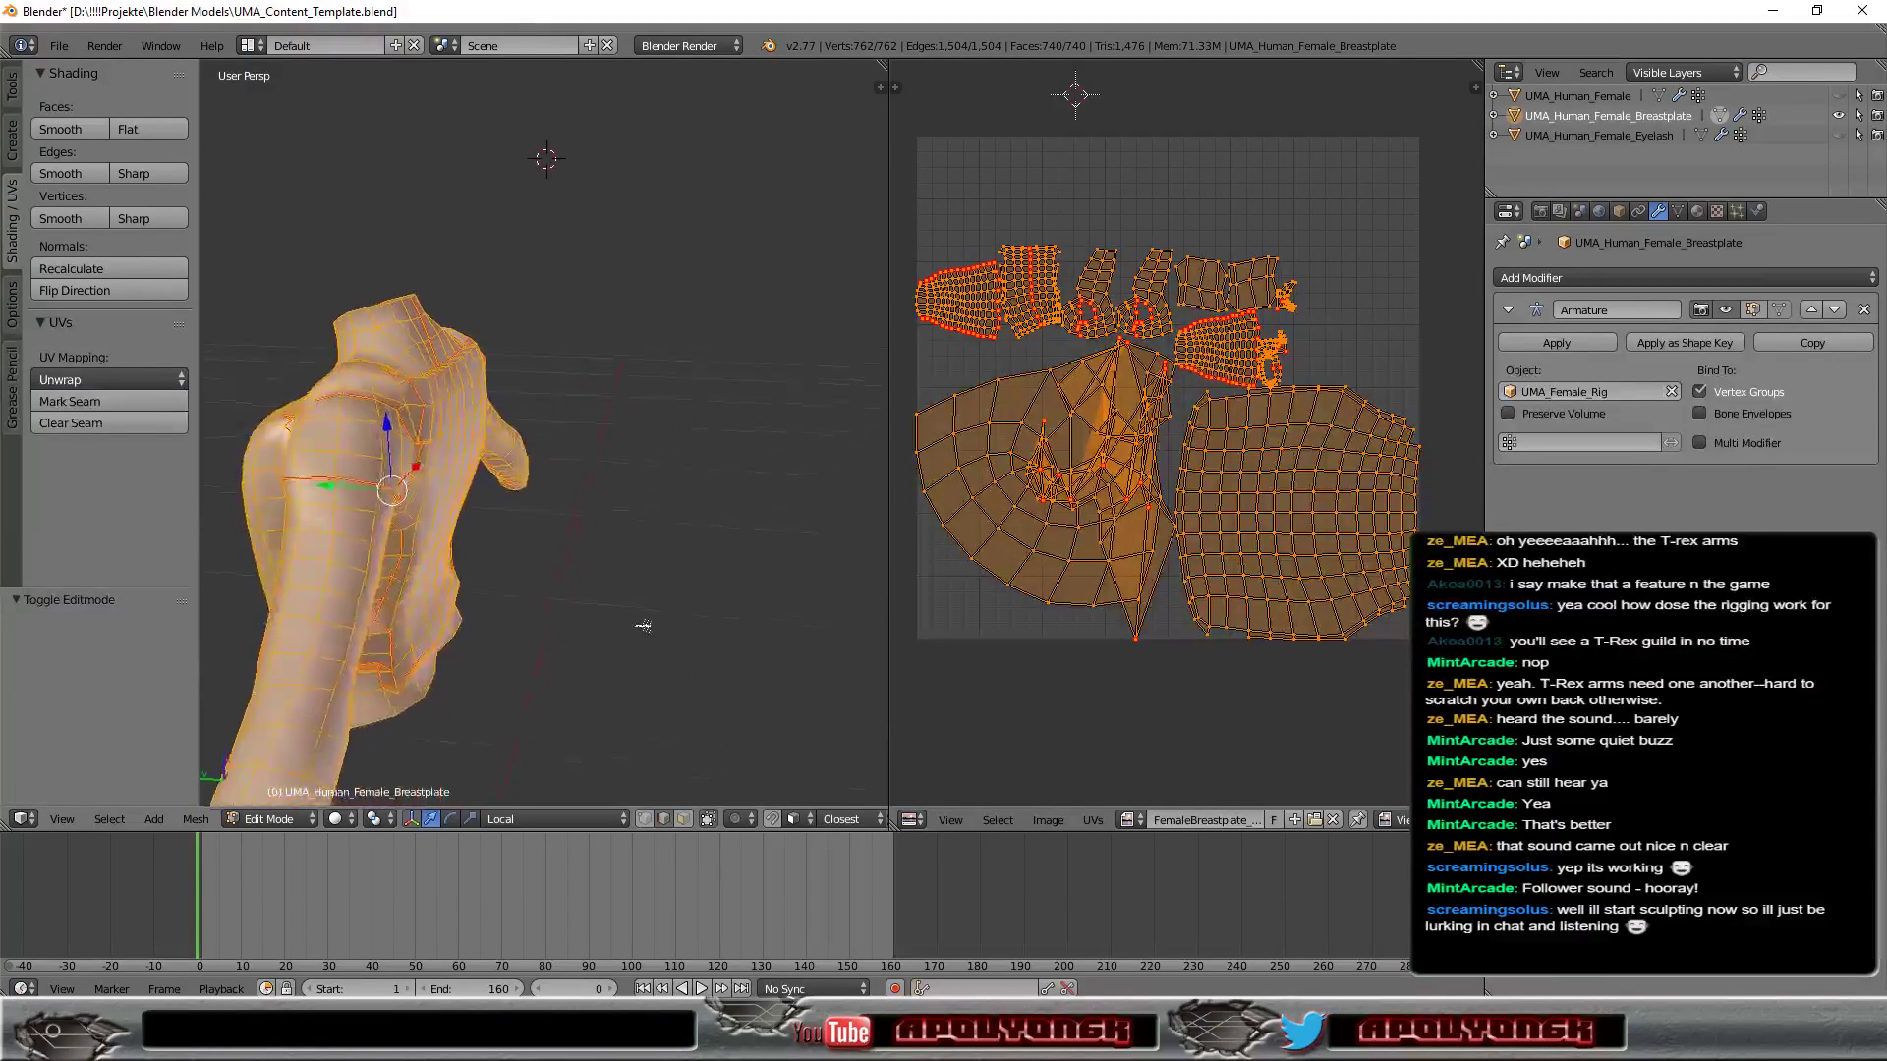
mouse_move(647, 541)
middle_mouse_down()
mouse_move(593, 438)
mouse_move(201, 465)
mouse_move(833, 562)
mouse_move(452, 647)
mouse_move(545, 640)
middle_mouse_up()
scroll(528, 489, "up", 3)
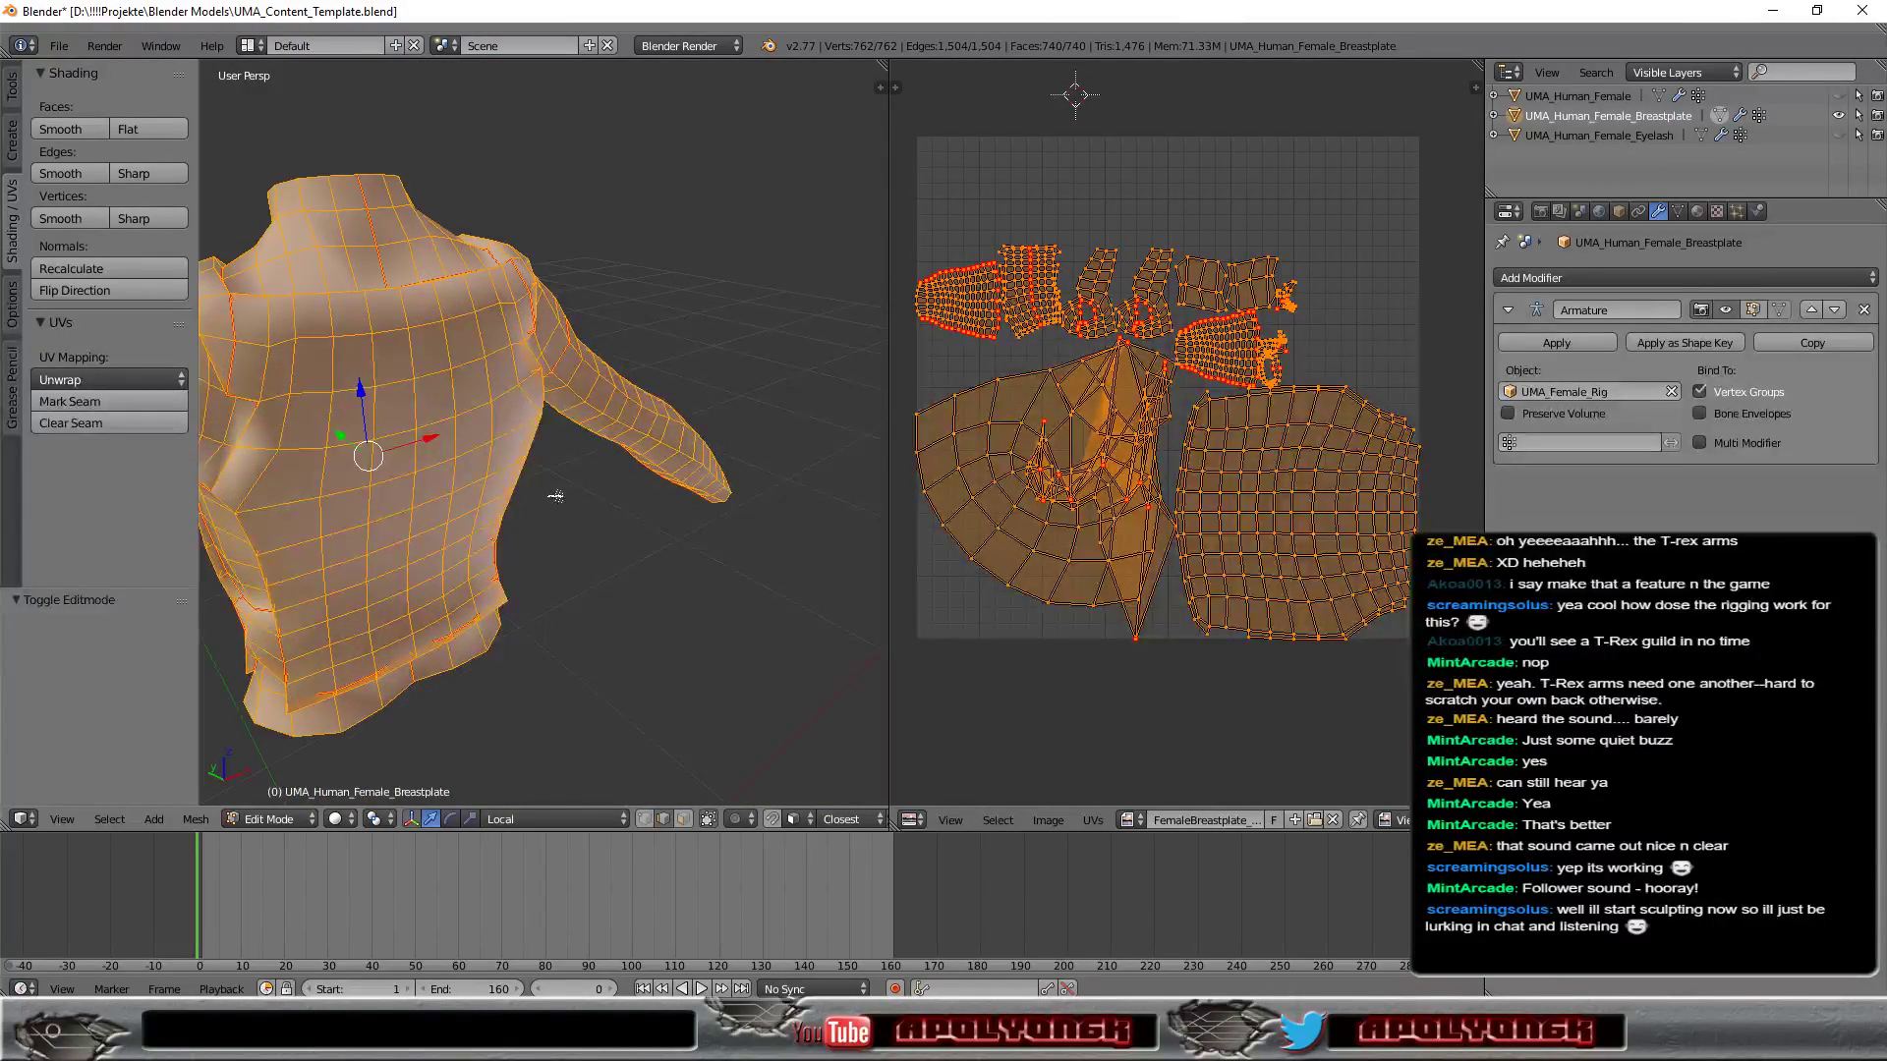
mouse_move(555, 496)
middle_mouse_down()
mouse_move(857, 605)
mouse_move(396, 584)
mouse_move(476, 428)
mouse_move(417, 429)
mouse_move(394, 583)
mouse_move(785, 598)
mouse_move(708, 569)
mouse_move(619, 422)
mouse_move(472, 410)
middle_mouse_up()
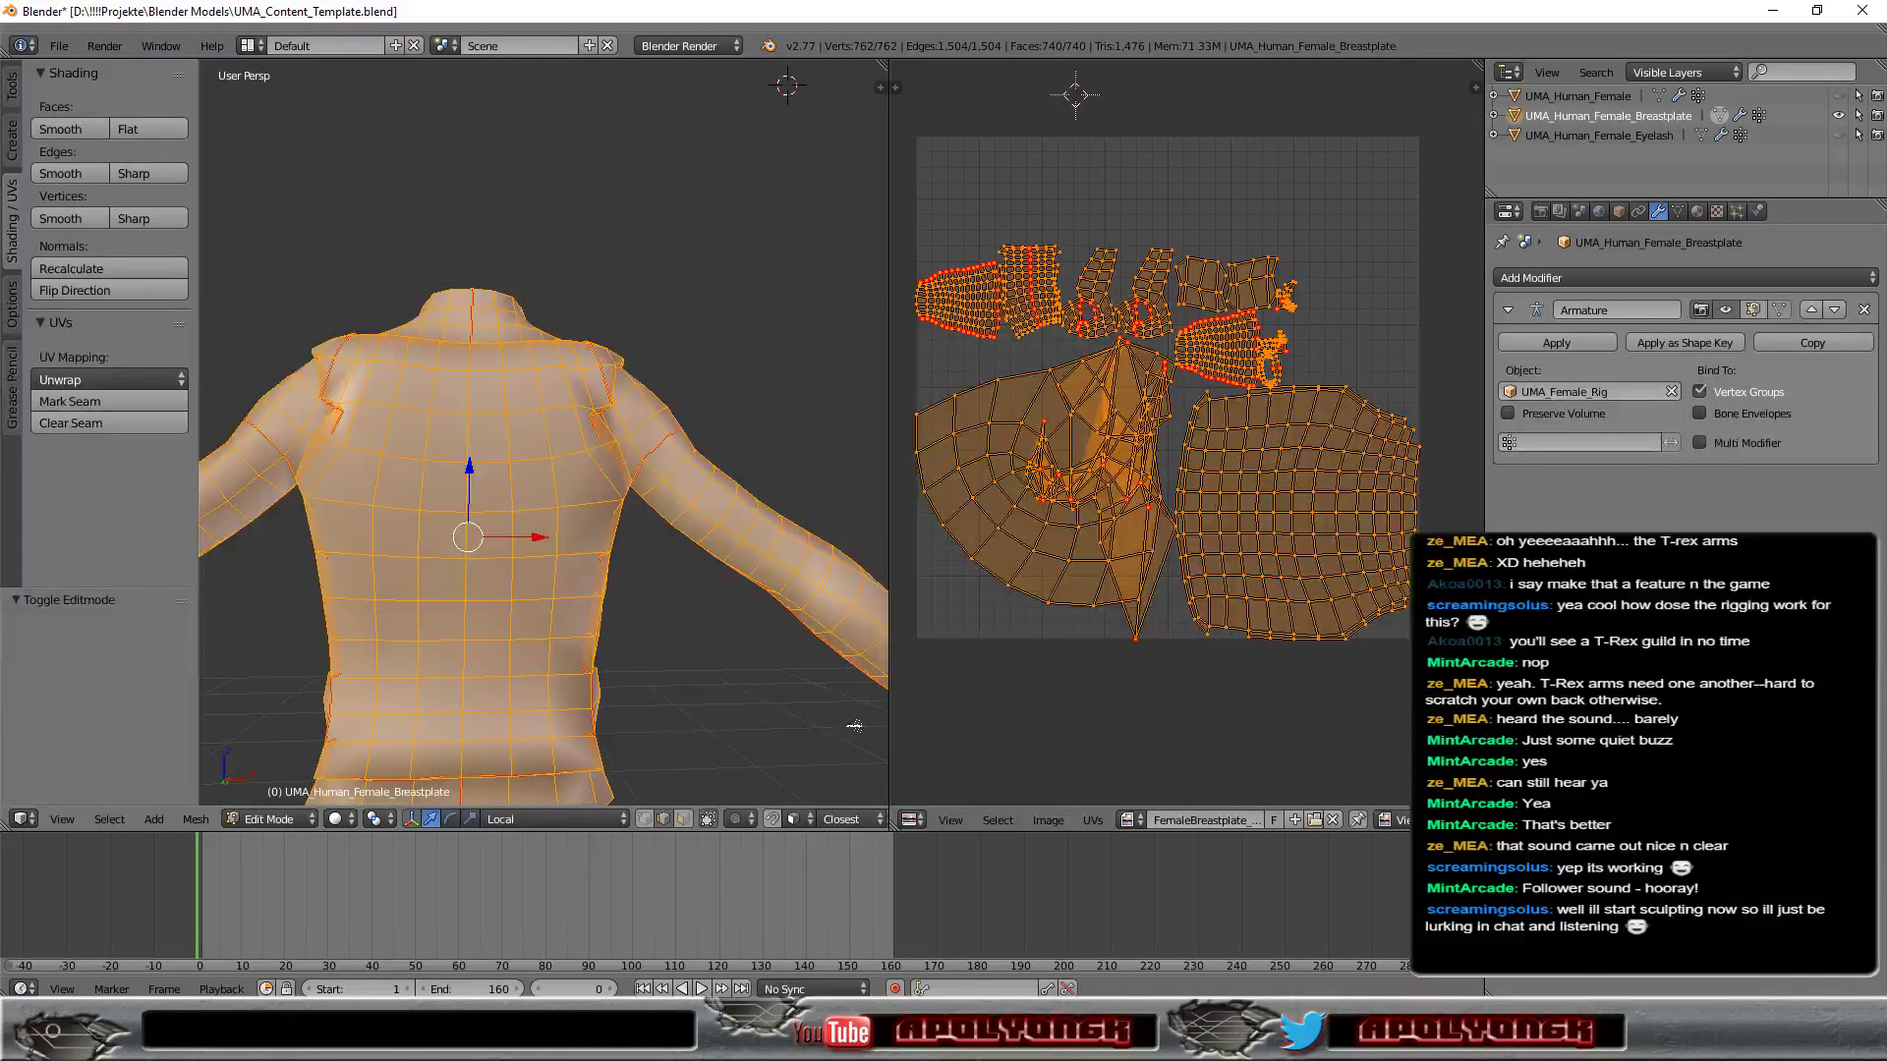
Run Minimize Stretch on the breastplate UVs at blend 1.00, then zoom into the ring island.
left_click(1102, 820)
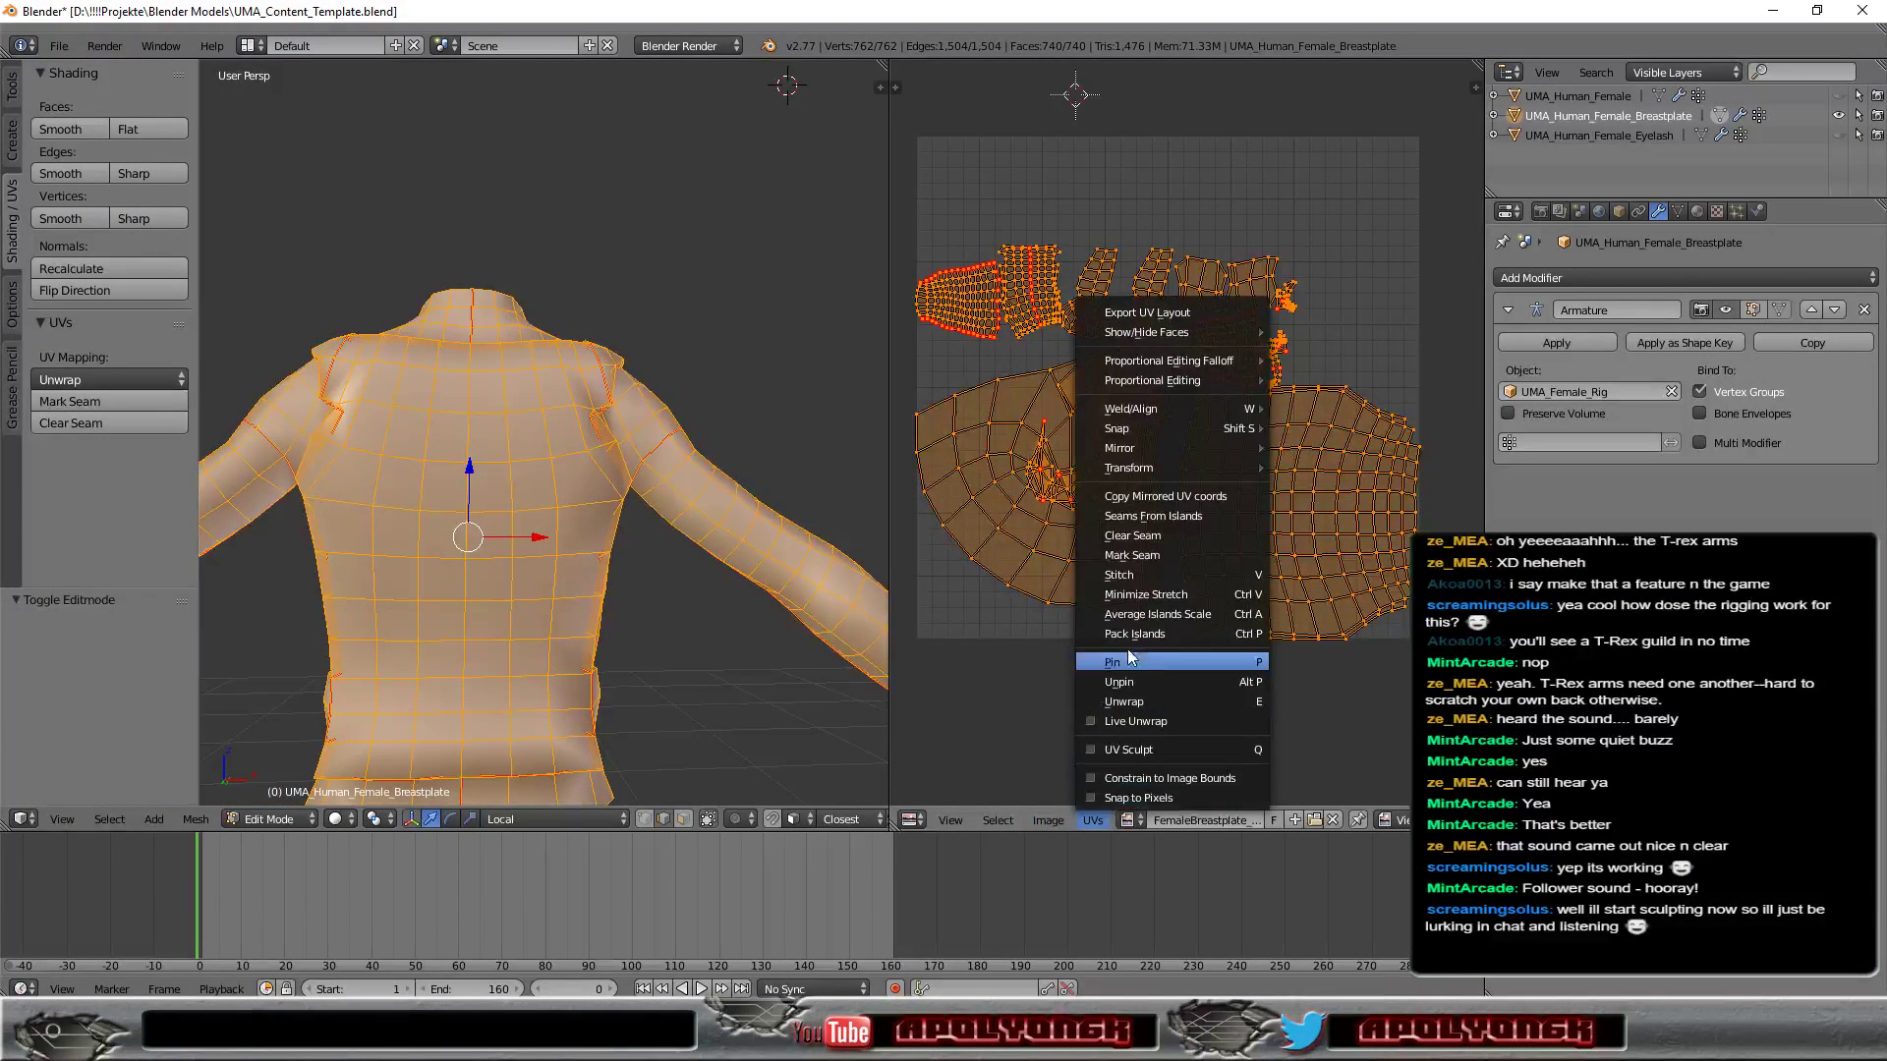
left_click(1142, 592)
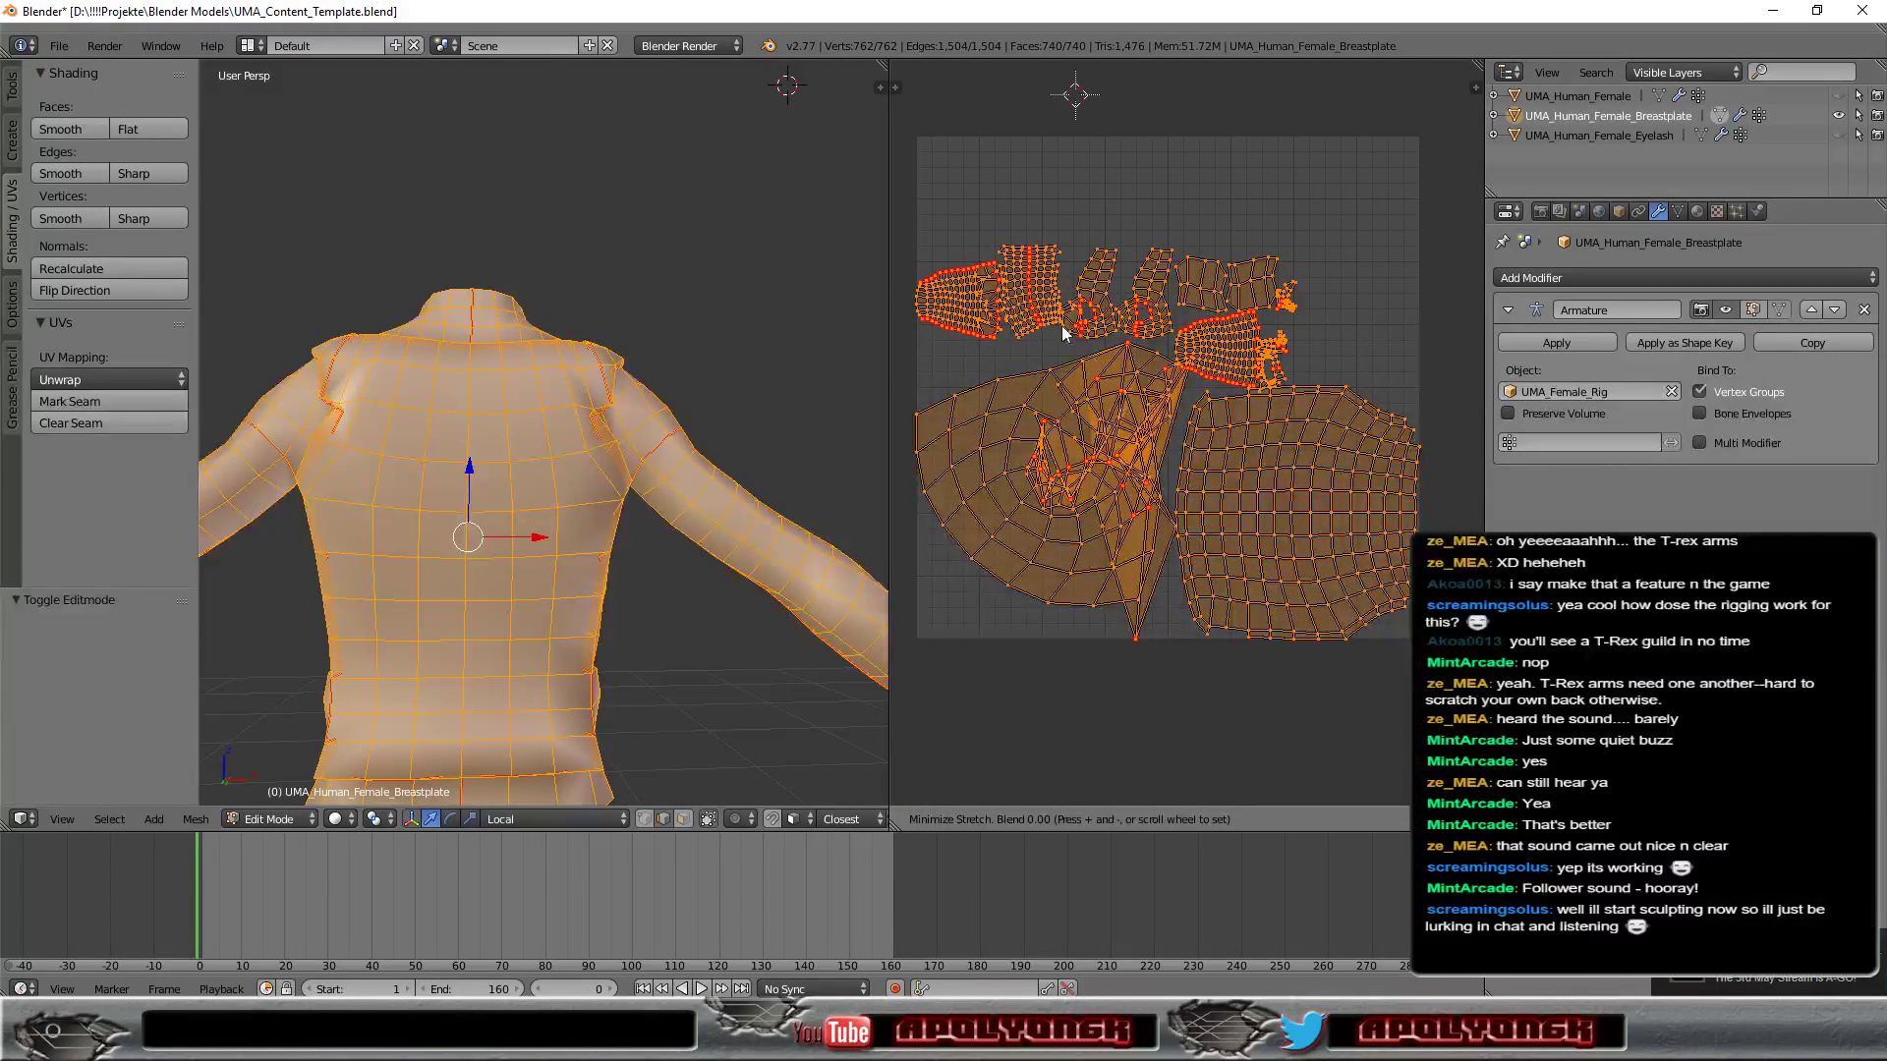
scroll(1114, 704, "up", 3)
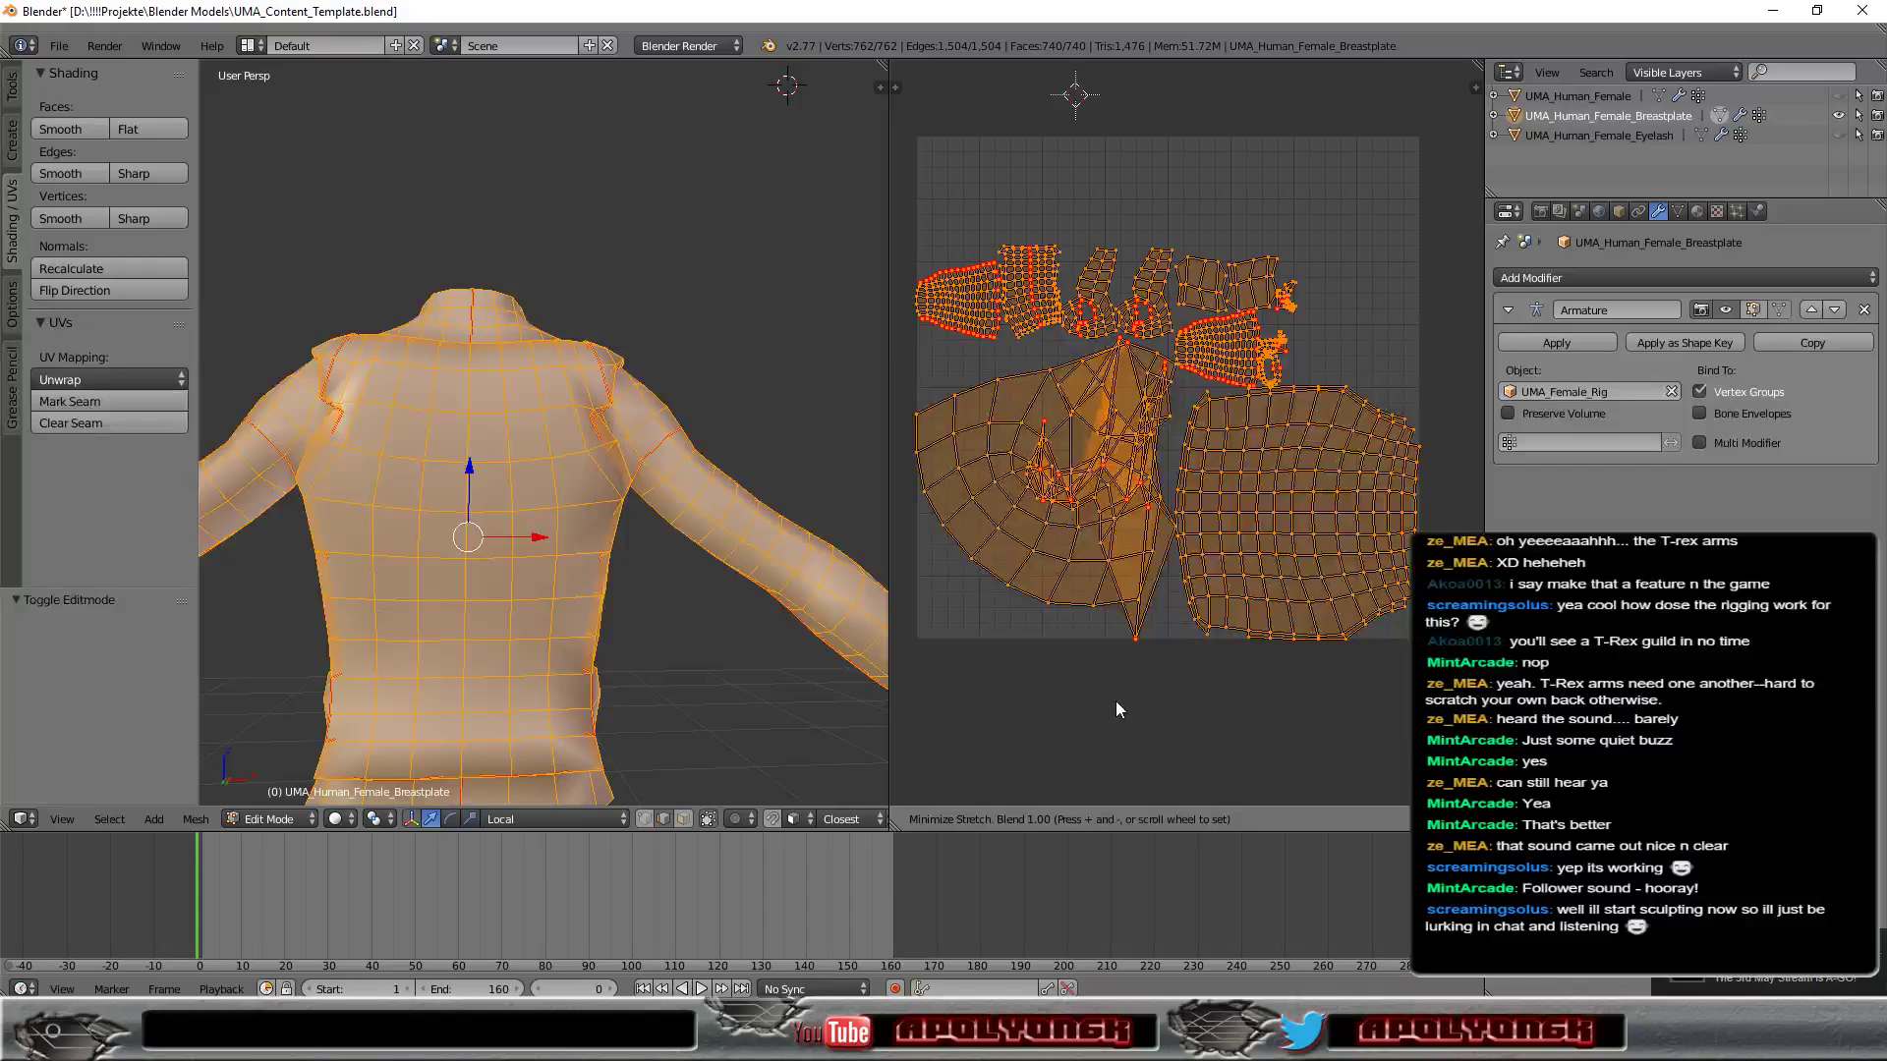
scroll(1100, 698, "up", 7)
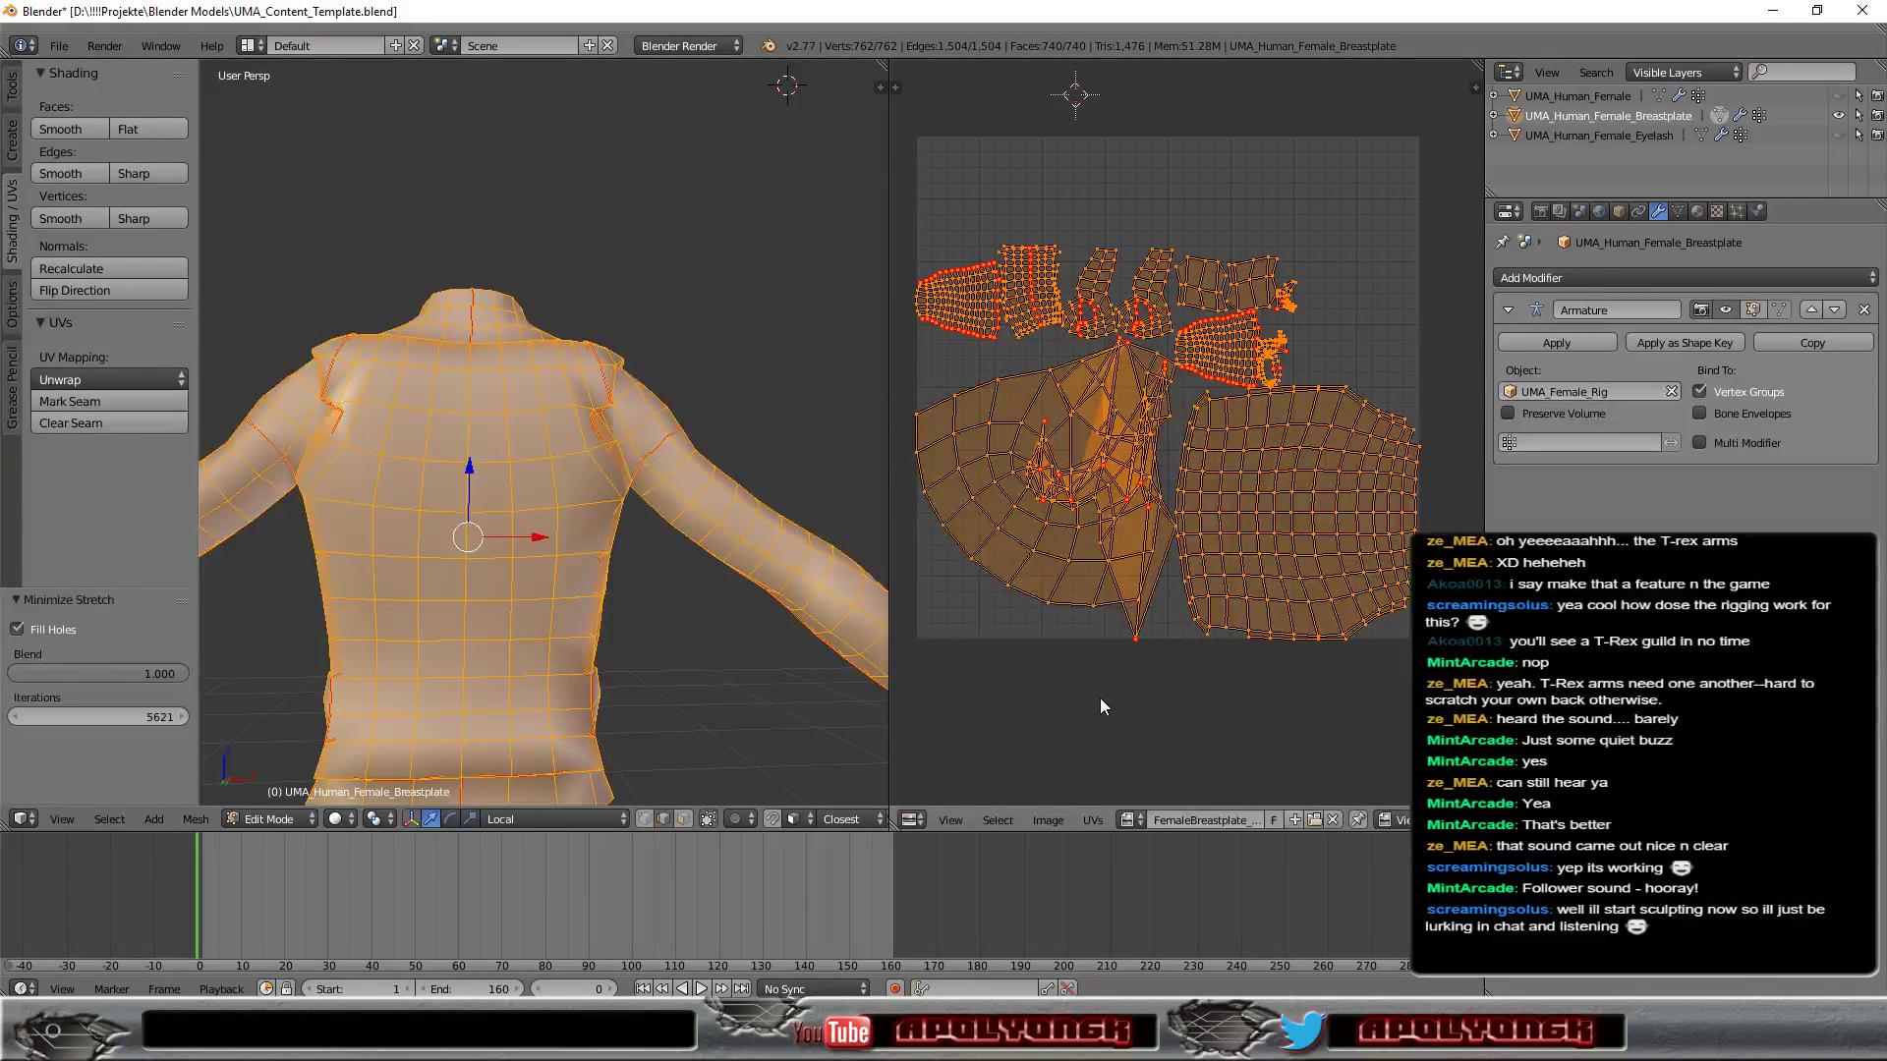
left_click(1099, 697)
scroll(1152, 669, "up", 2)
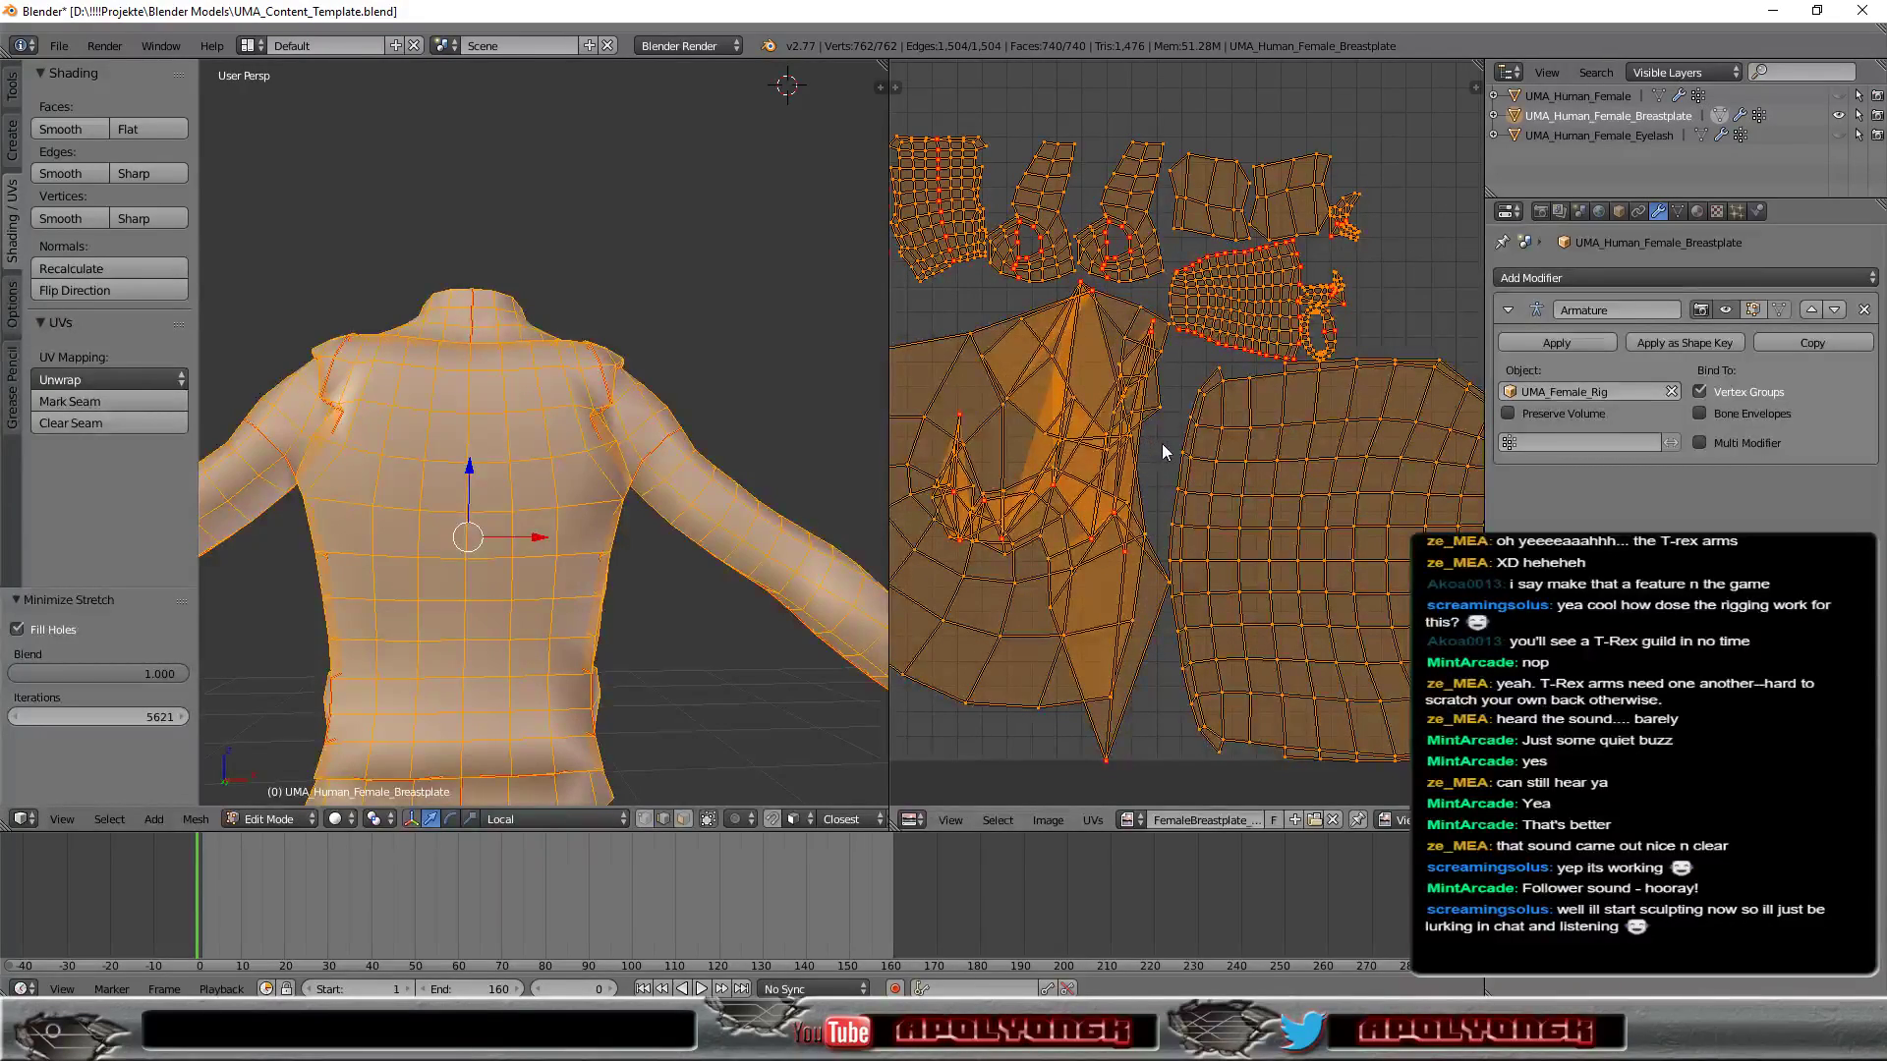
middle_click_drag(1334, 328, 1455, 286)
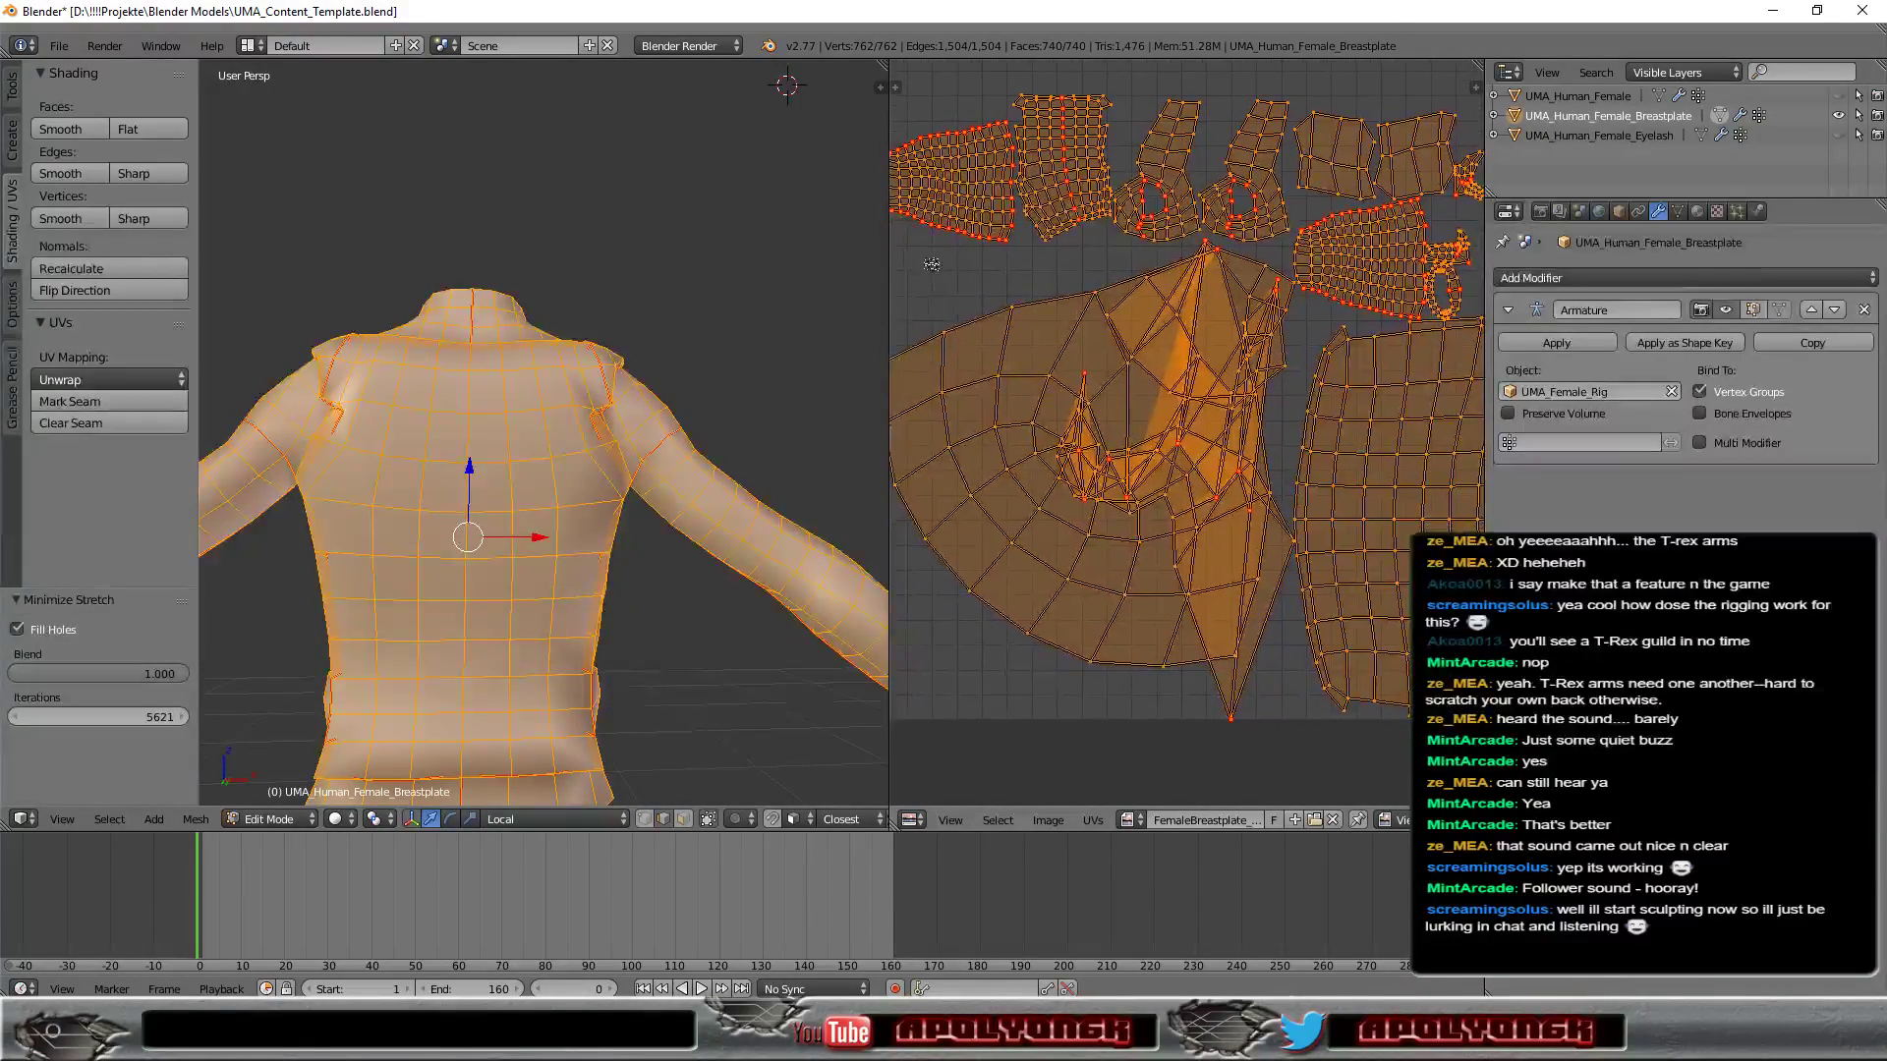
scroll(1455, 286, "up", 2)
mouse_move(1454, 286)
middle_mouse_down()
mouse_move(1236, 407)
mouse_move(1232, 352)
mouse_move(1230, 412)
middle_mouse_up()
scroll(1241, 391, "up", 2)
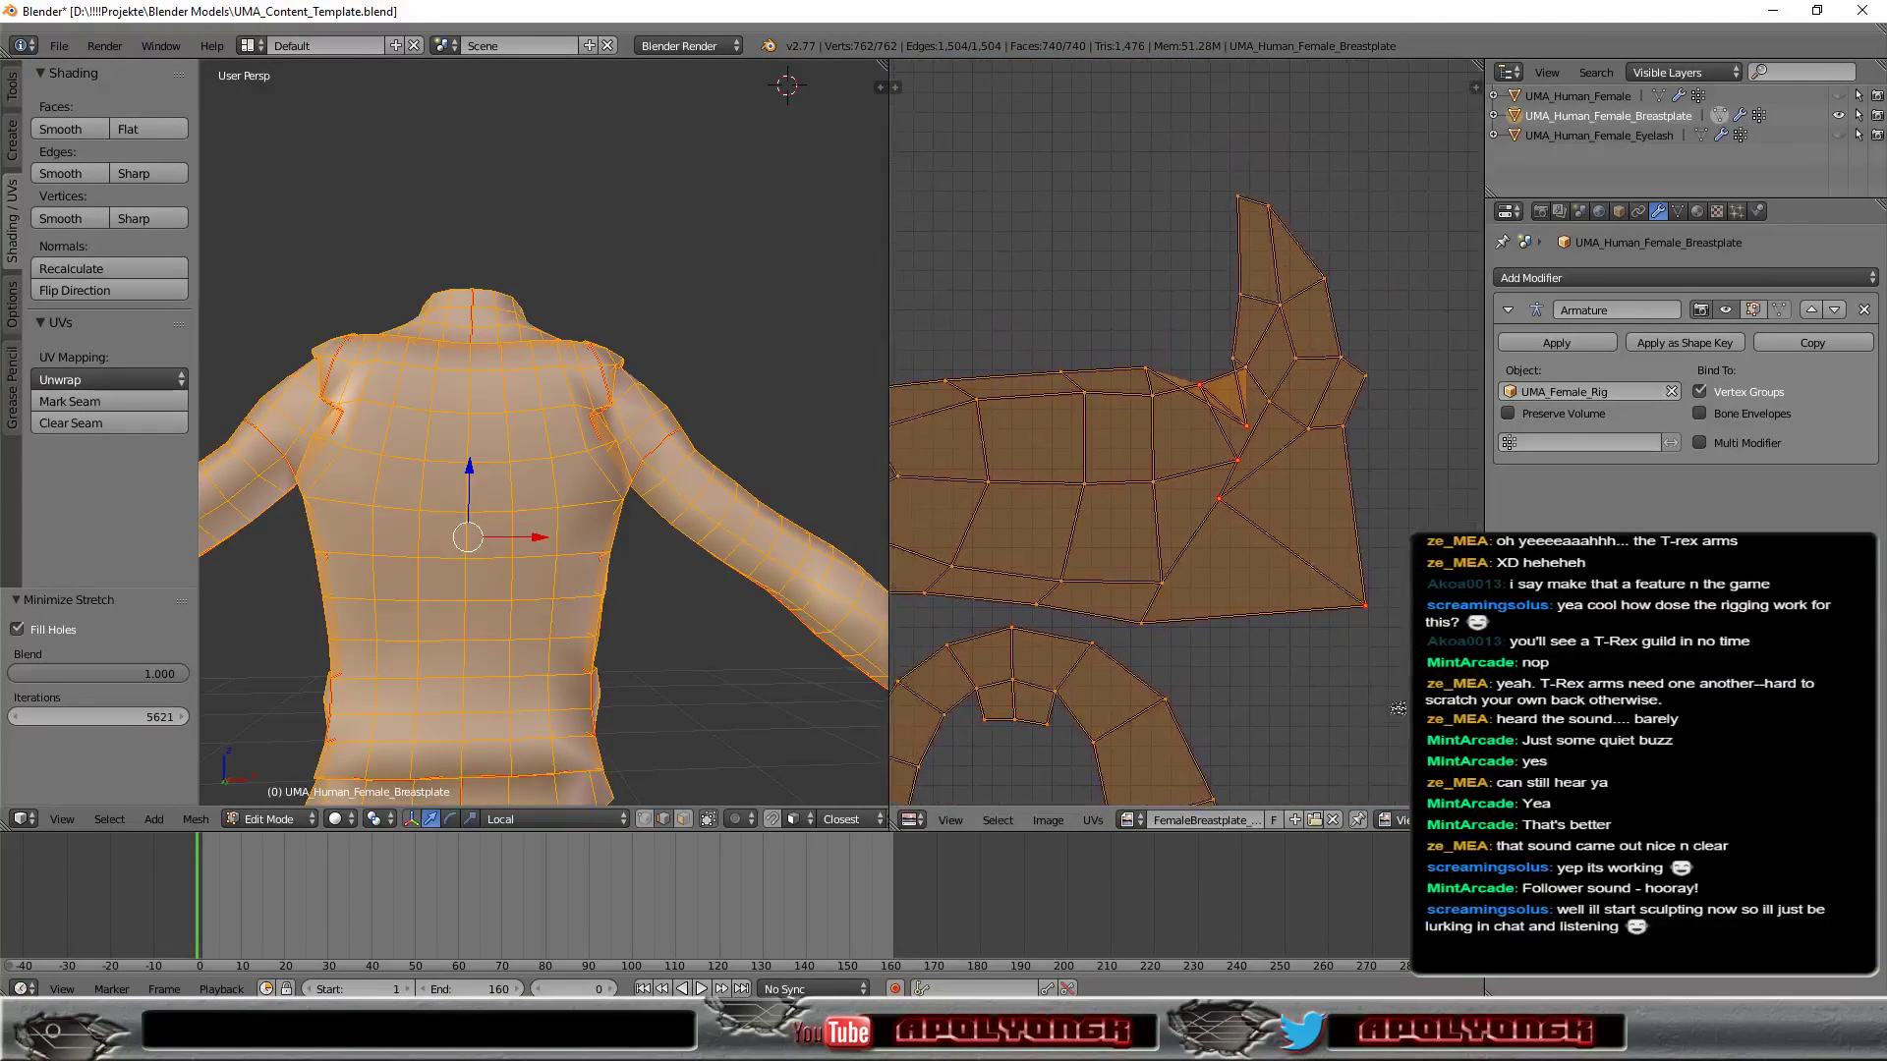
Nudge a single UV vertex on the island by -0.006, 0.007.
middle_click_drag(1423, 735, 1402, 735)
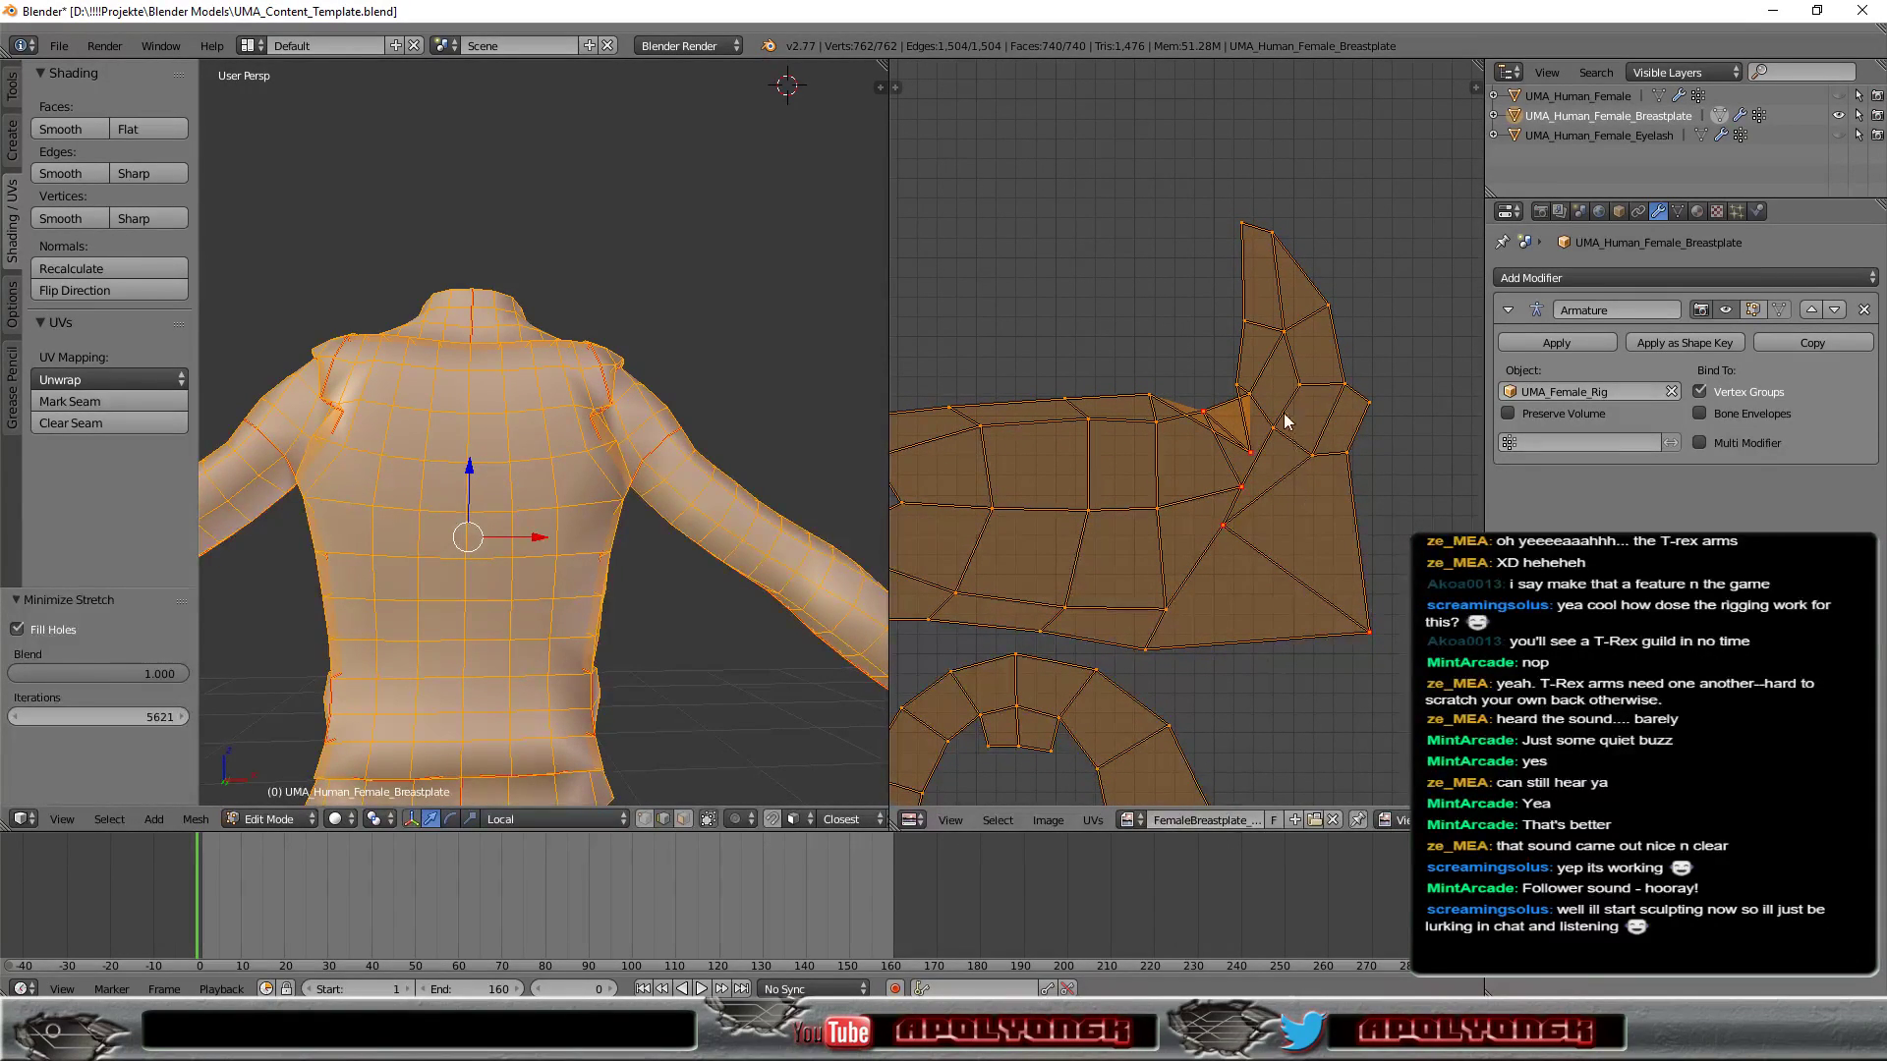
right_click(1252, 458)
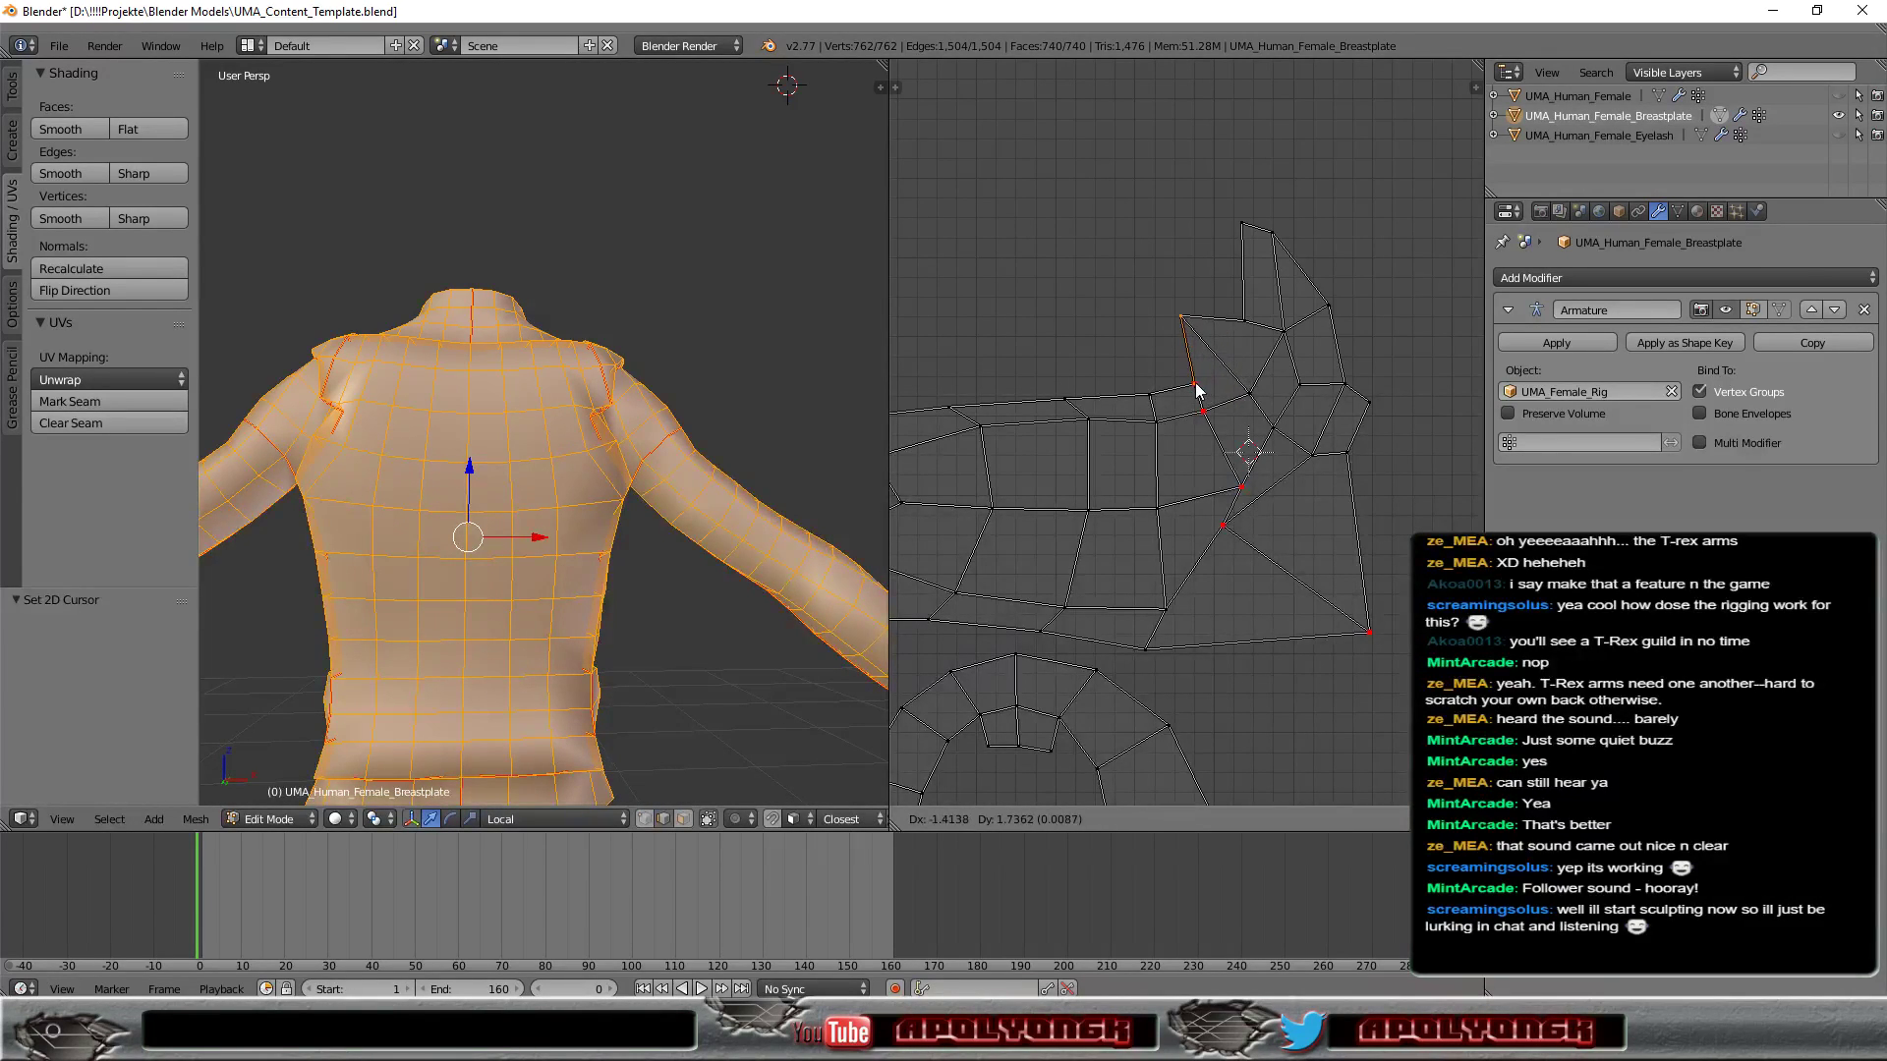
left_click(1197, 390)
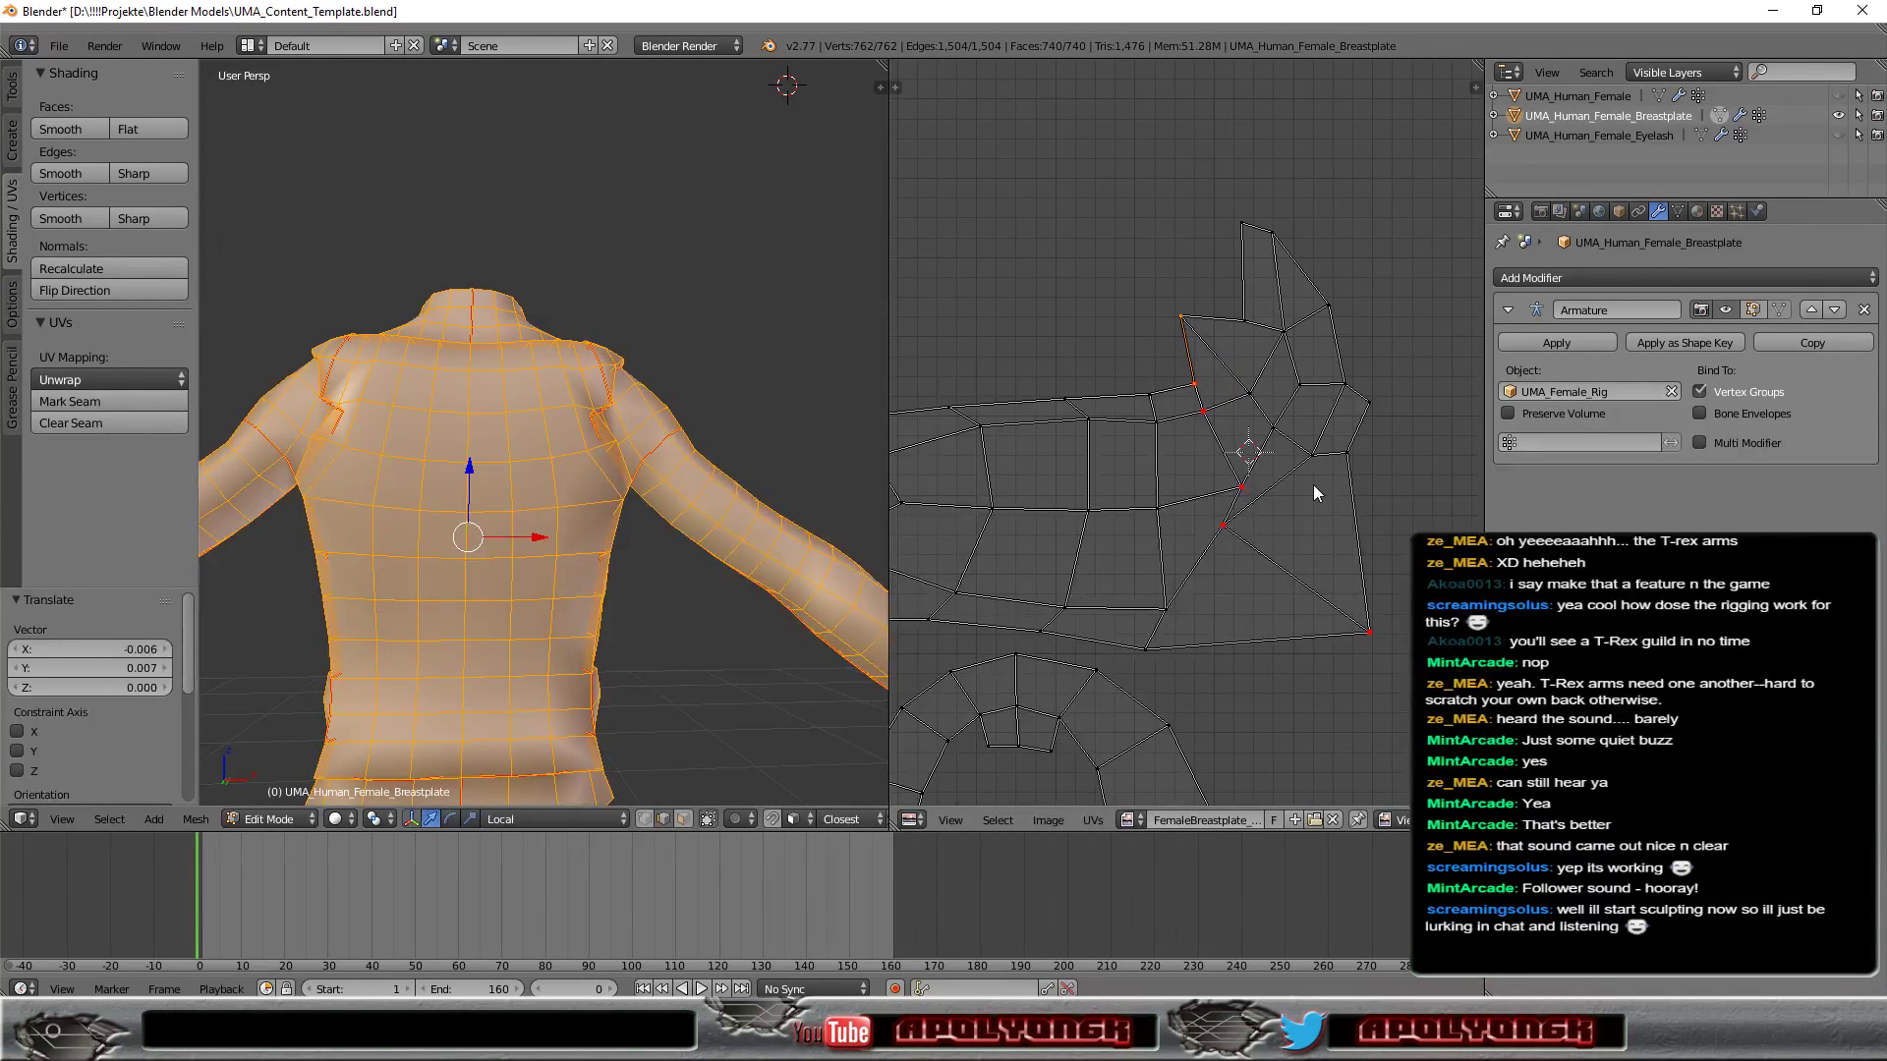
Pan and zoom around the UV layout to inspect its overlapping area.
scroll(1401, 479, "down", 2)
scroll(1402, 479, "down", 2)
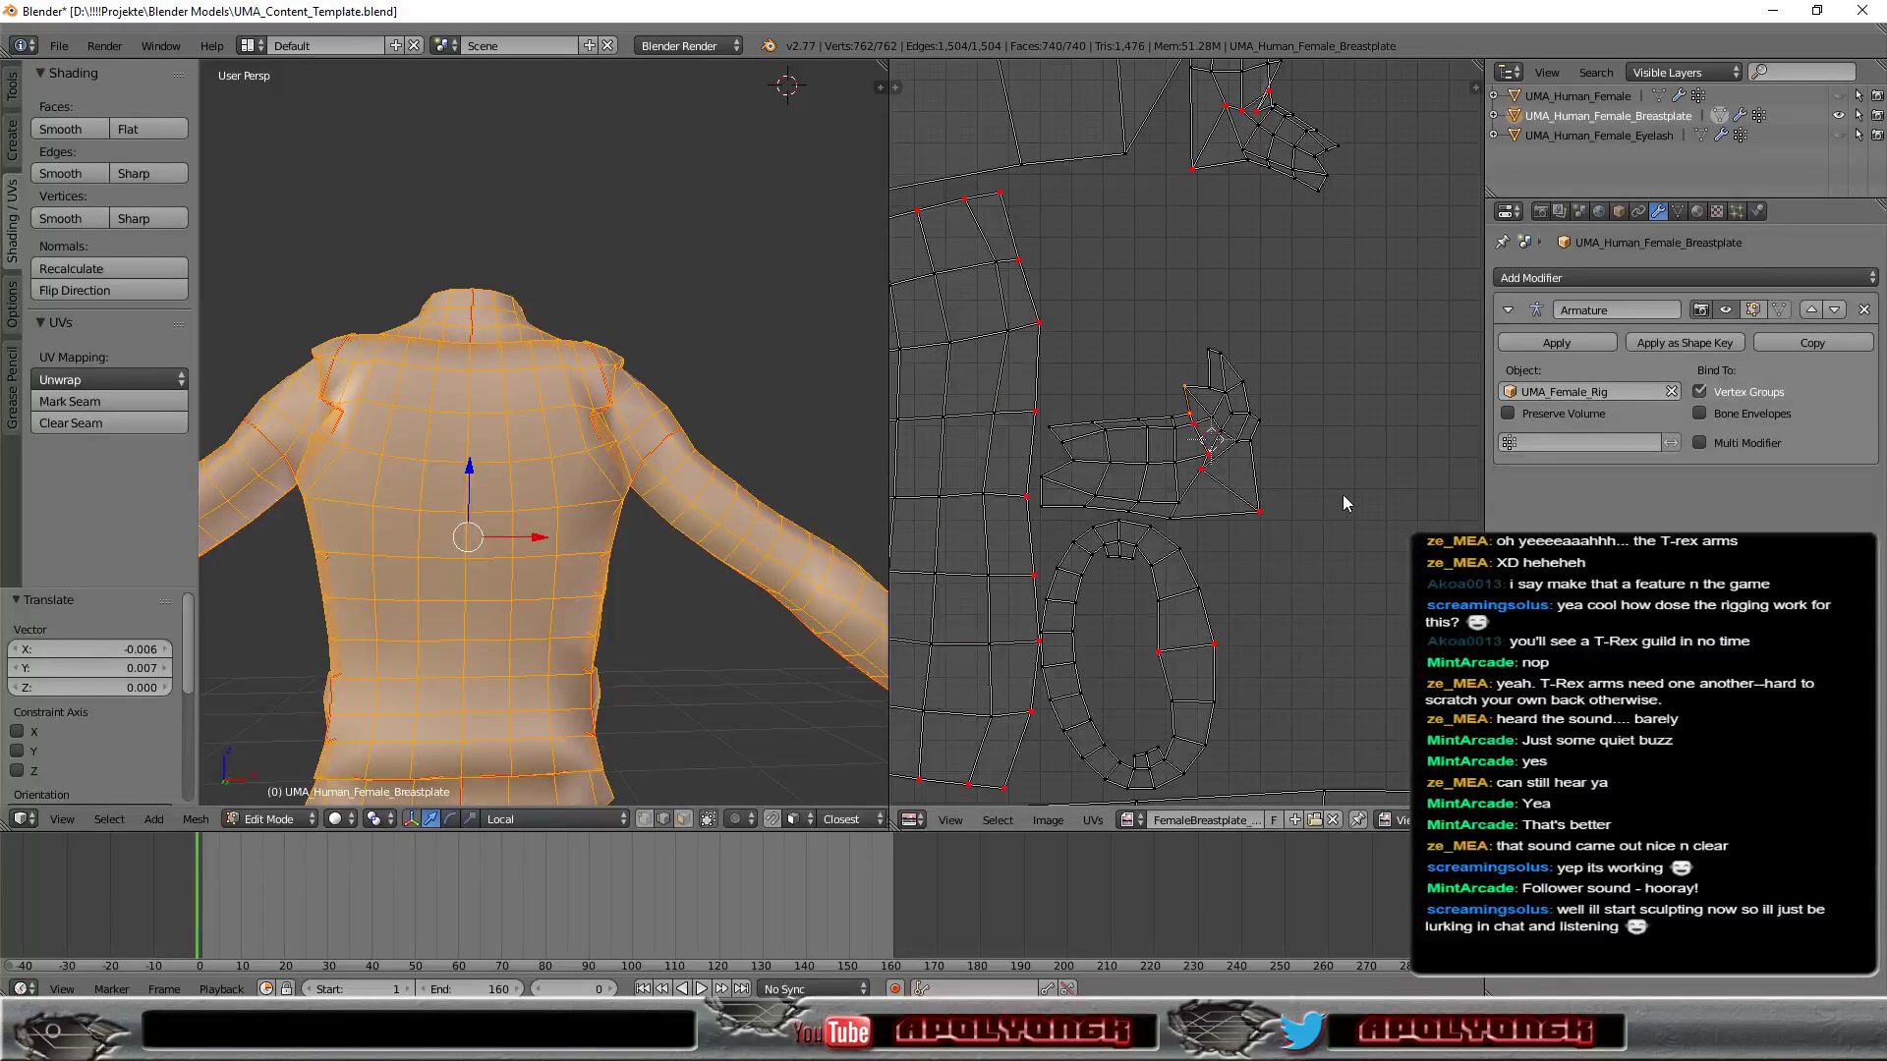
scroll(1342, 493, "up", 2)
scroll(975, 360, "down", 2)
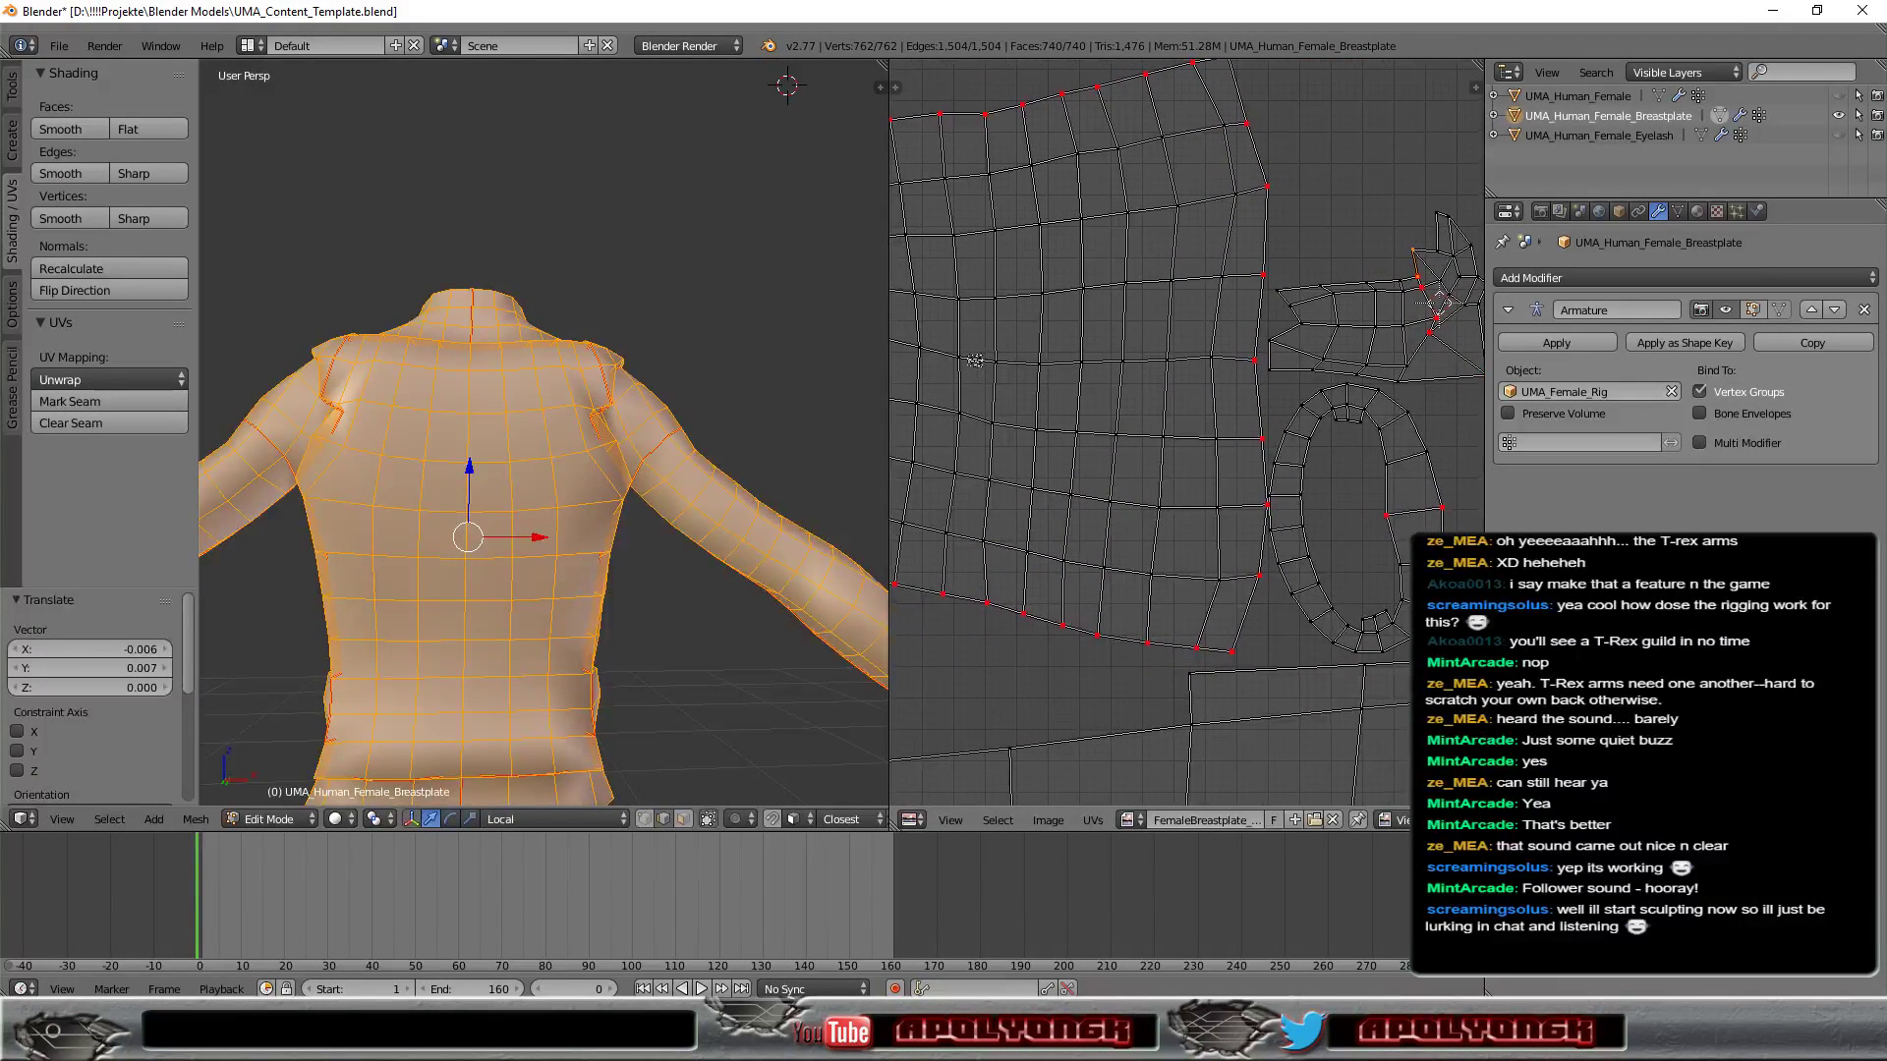
middle_click_drag(974, 361, 1089, 506)
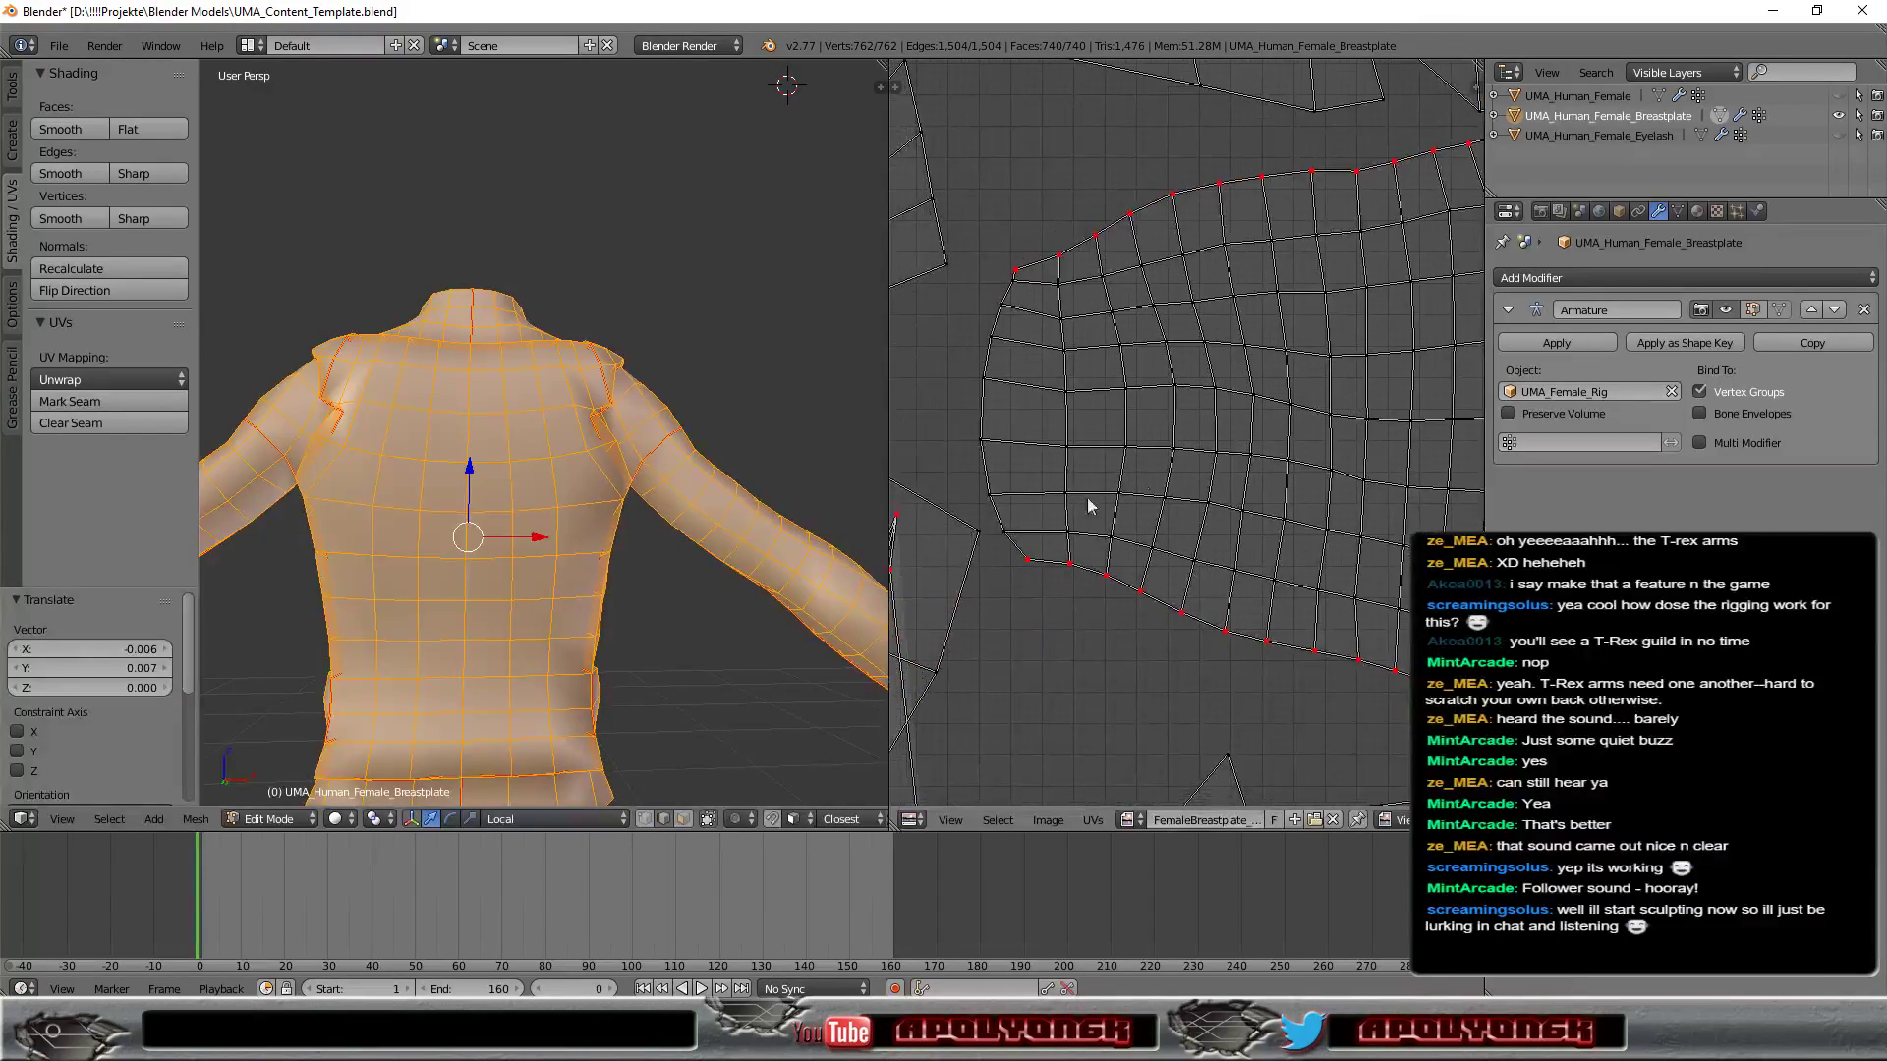
scroll(1089, 506, "up", 2)
middle_click_drag(1089, 506, 1383, 313)
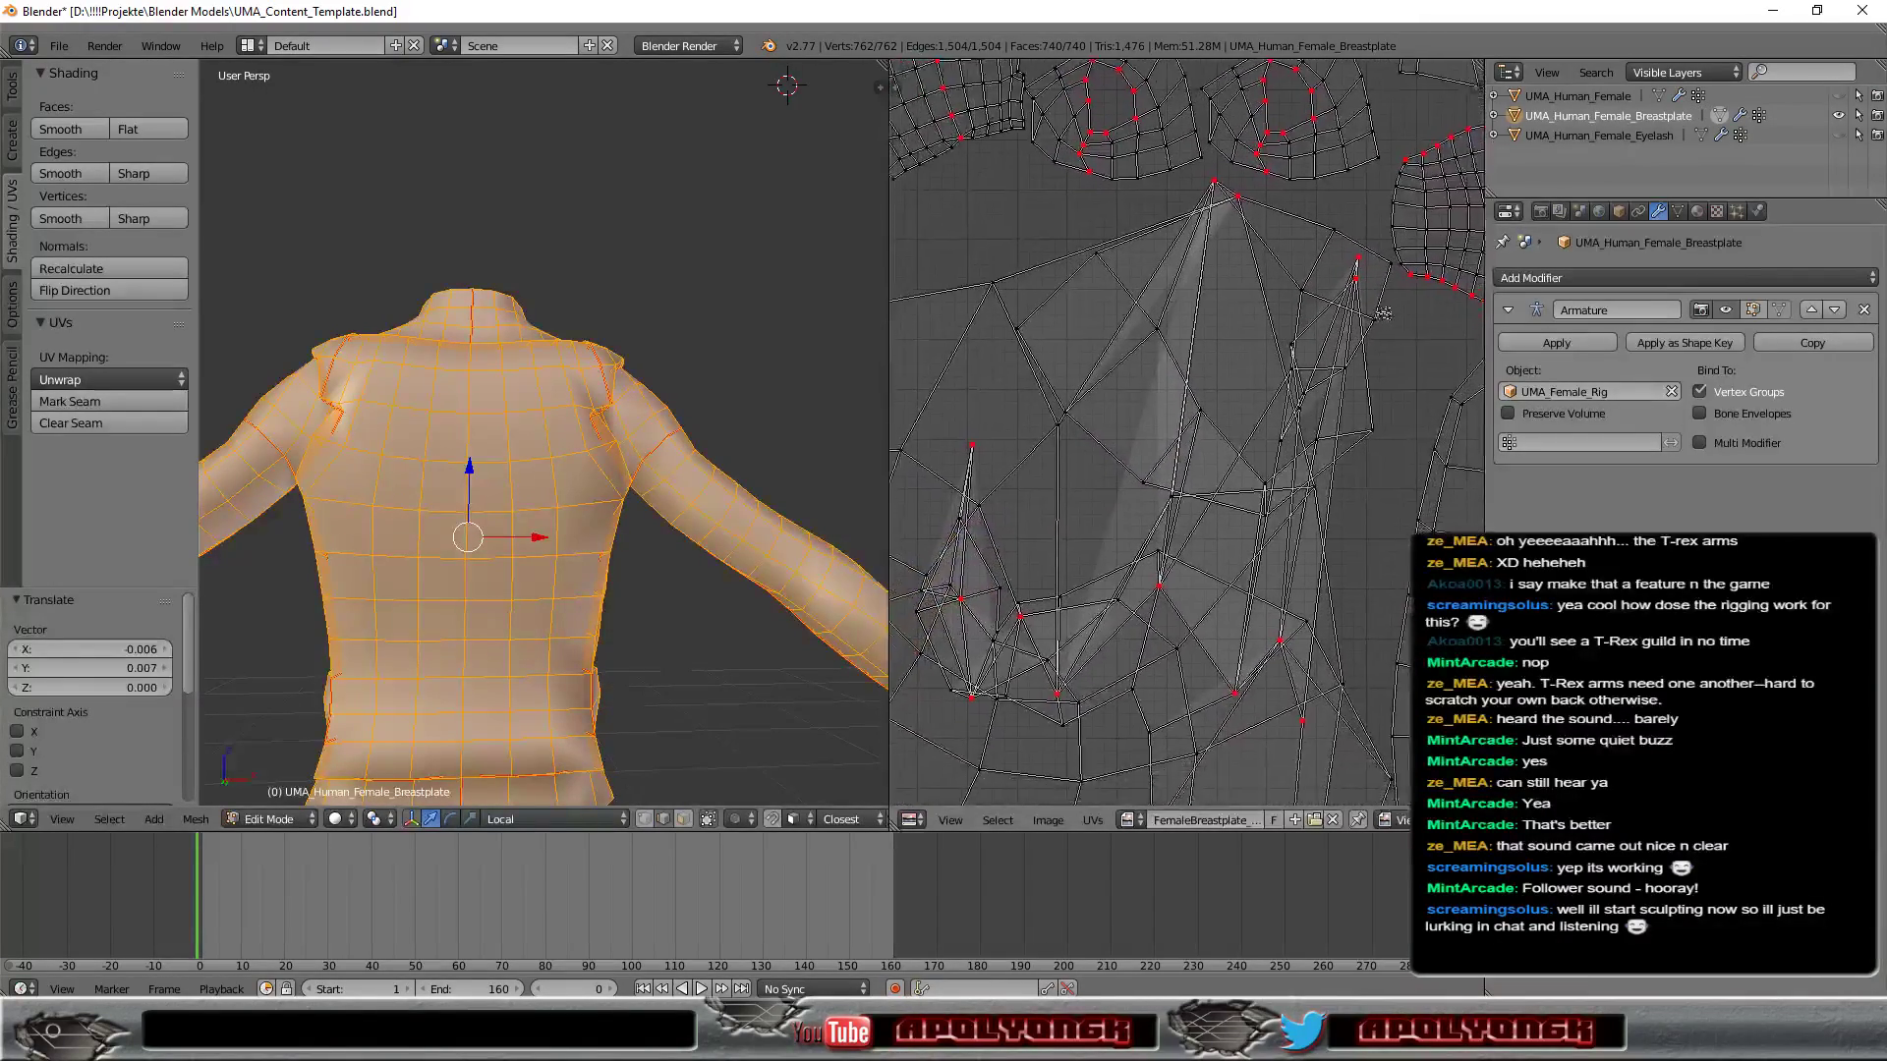
scroll(1111, 501, "down", 1)
scroll(1110, 501, "down", 1)
scroll(1105, 501, "down", 1)
scroll(1101, 498, "down", 1)
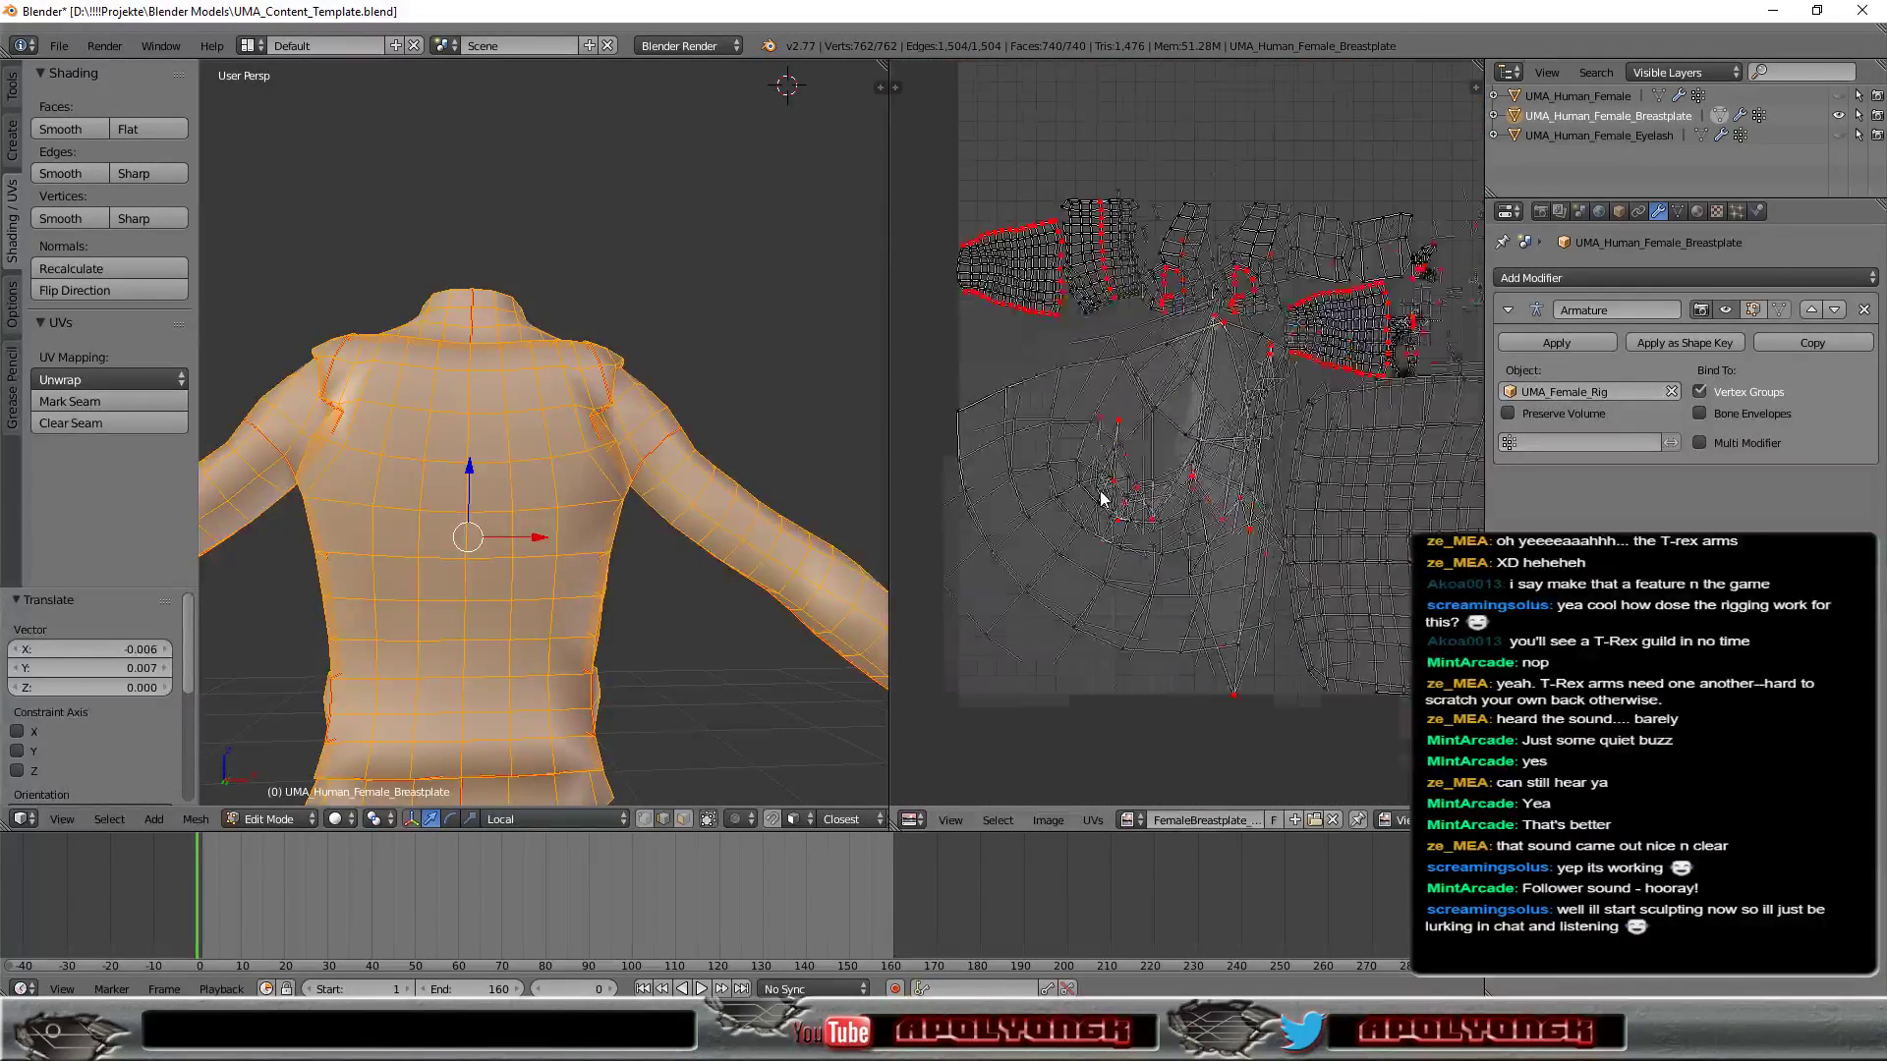
scroll(1100, 498, "up", 1)
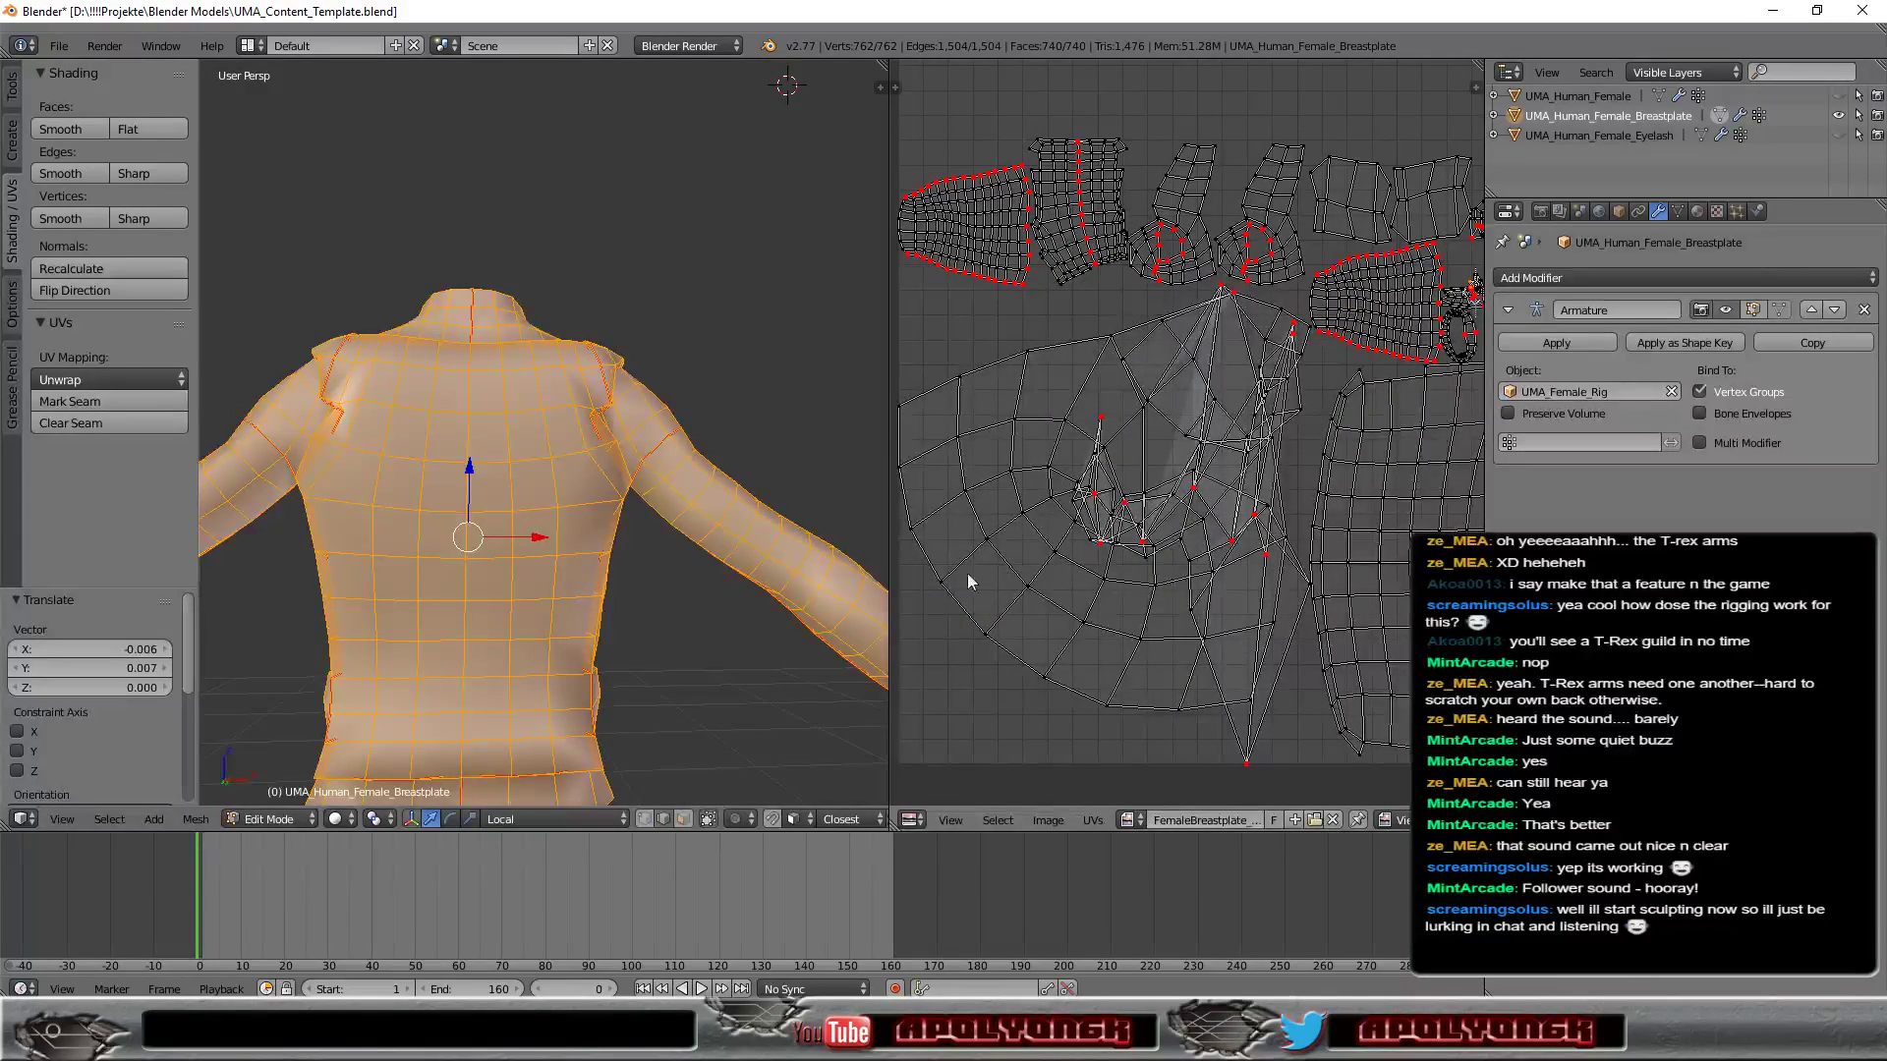
mouse_move(716, 637)
middle_mouse_down()
mouse_move(550, 737)
mouse_move(718, 135)
mouse_move(238, 744)
mouse_move(319, 792)
mouse_move(777, 776)
middle_mouse_up()
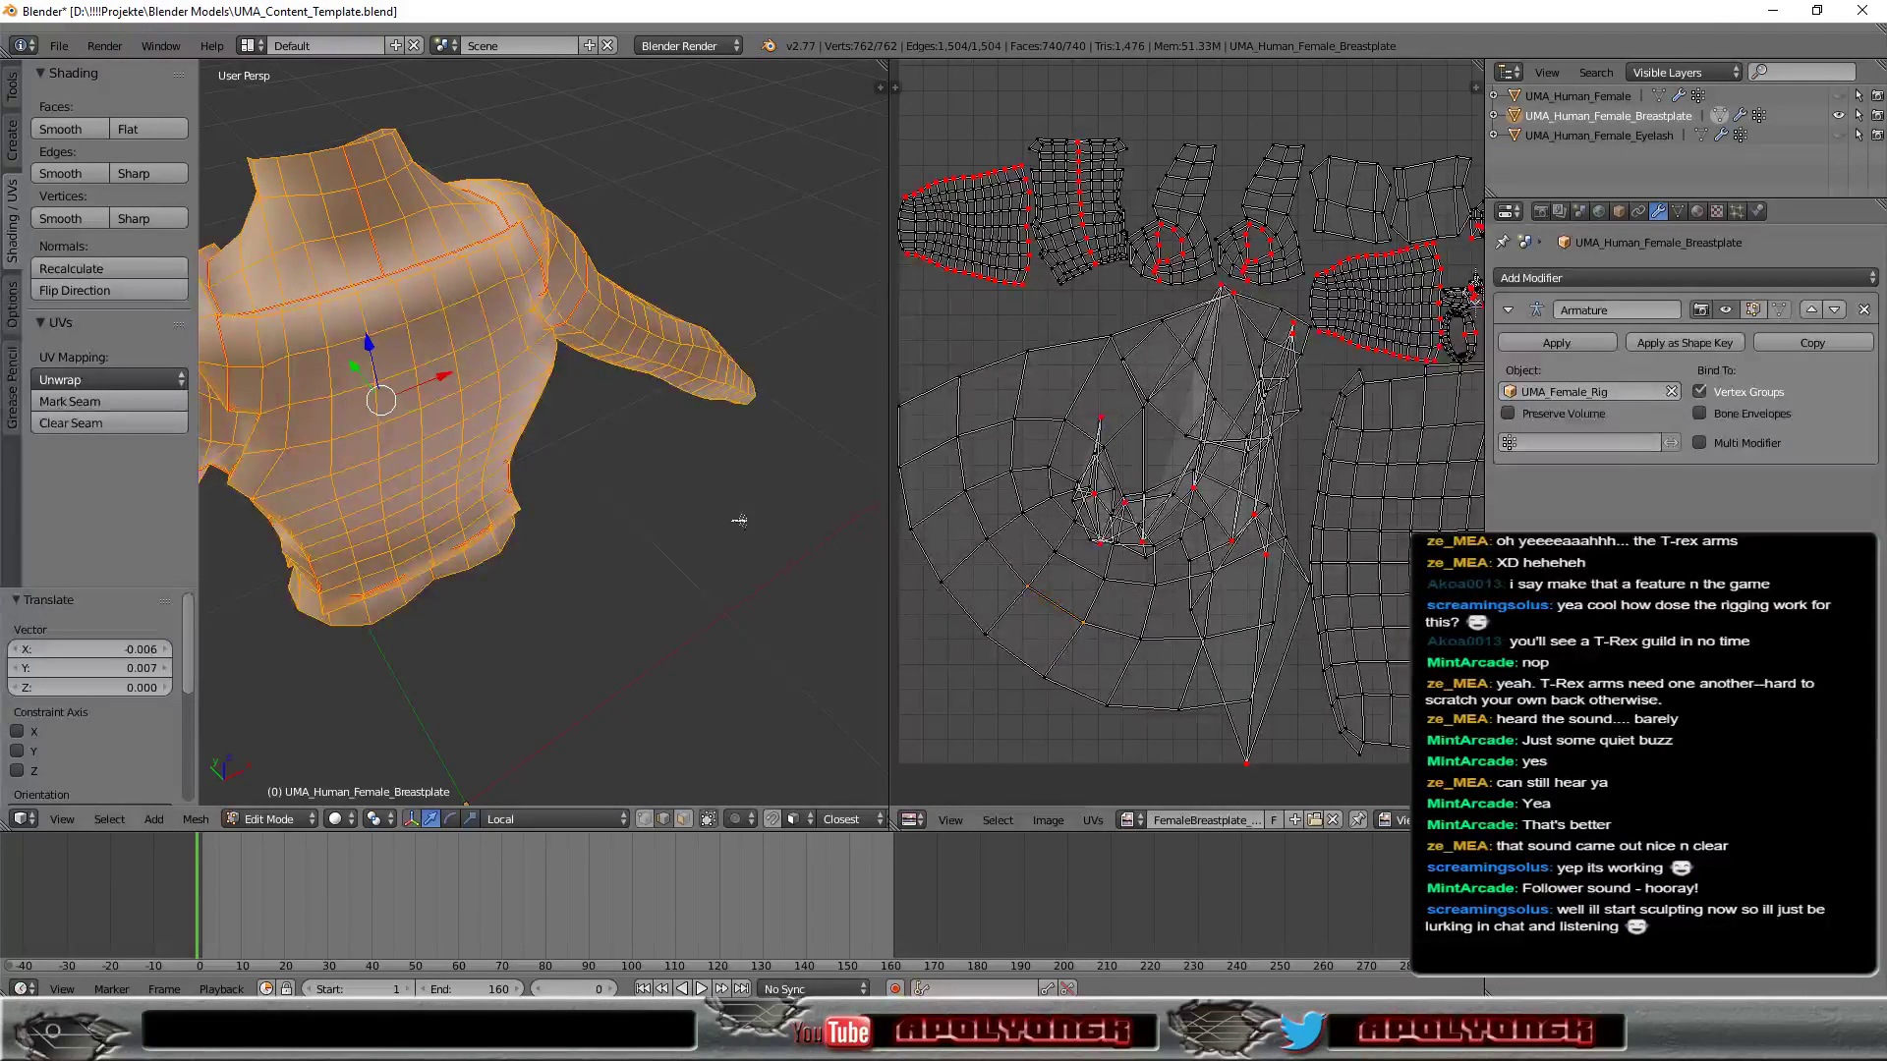
scroll(324, 462, "up", 4)
mouse_move(325, 462)
middle_mouse_down()
mouse_move(282, 452)
mouse_move(578, 368)
mouse_move(229, 386)
mouse_move(231, 476)
mouse_move(824, 245)
mouse_move(798, 199)
mouse_move(489, 473)
mouse_move(242, 598)
mouse_move(525, 431)
mouse_move(667, 399)
mouse_move(214, 399)
mouse_move(696, 403)
mouse_move(683, 437)
mouse_move(688, 295)
middle_mouse_up()
scroll(282, 452, "down", 3)
scroll(577, 369, "up", 3)
scroll(229, 386, "down", 3)
scroll(688, 275, "up", 5)
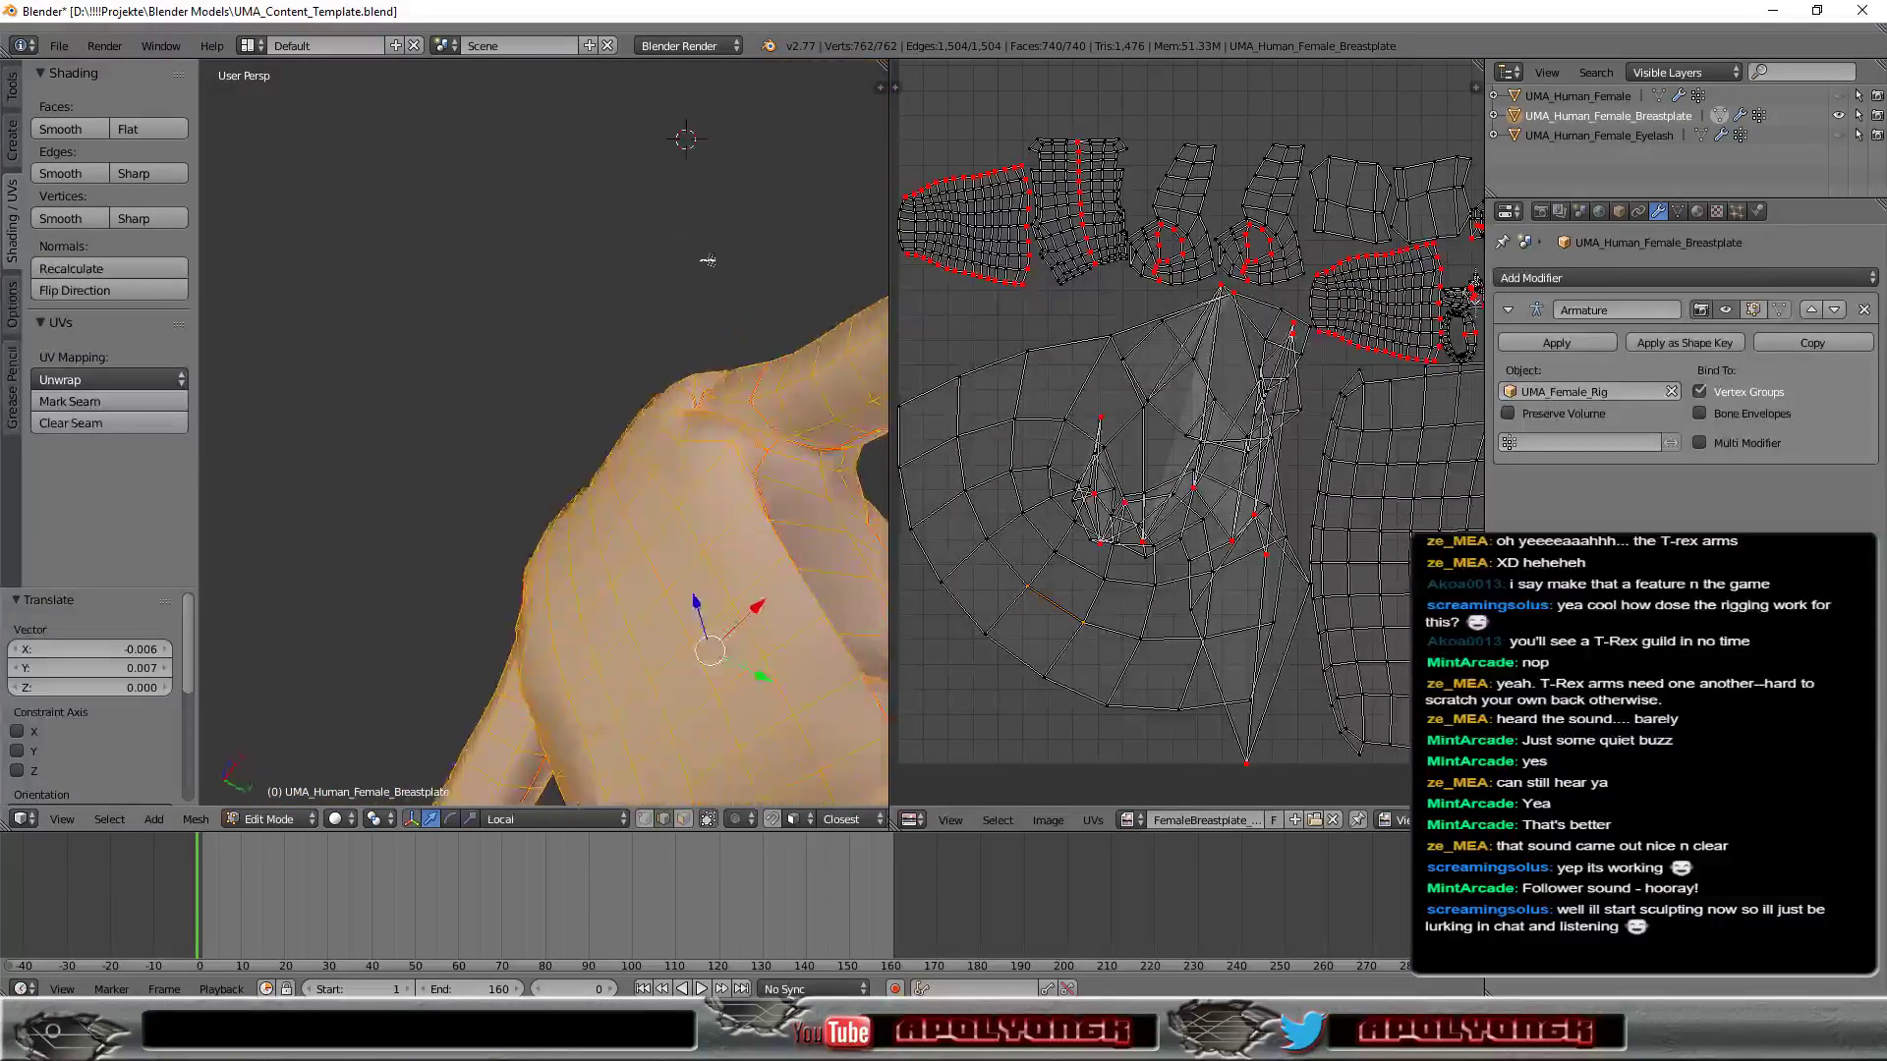
scroll(707, 260, "down", 5)
mouse_move(708, 260)
middle_mouse_down()
mouse_move(671, 567)
mouse_move(758, 632)
mouse_move(390, 724)
mouse_move(352, 786)
mouse_move(303, 112)
mouse_move(406, 665)
middle_mouse_up()
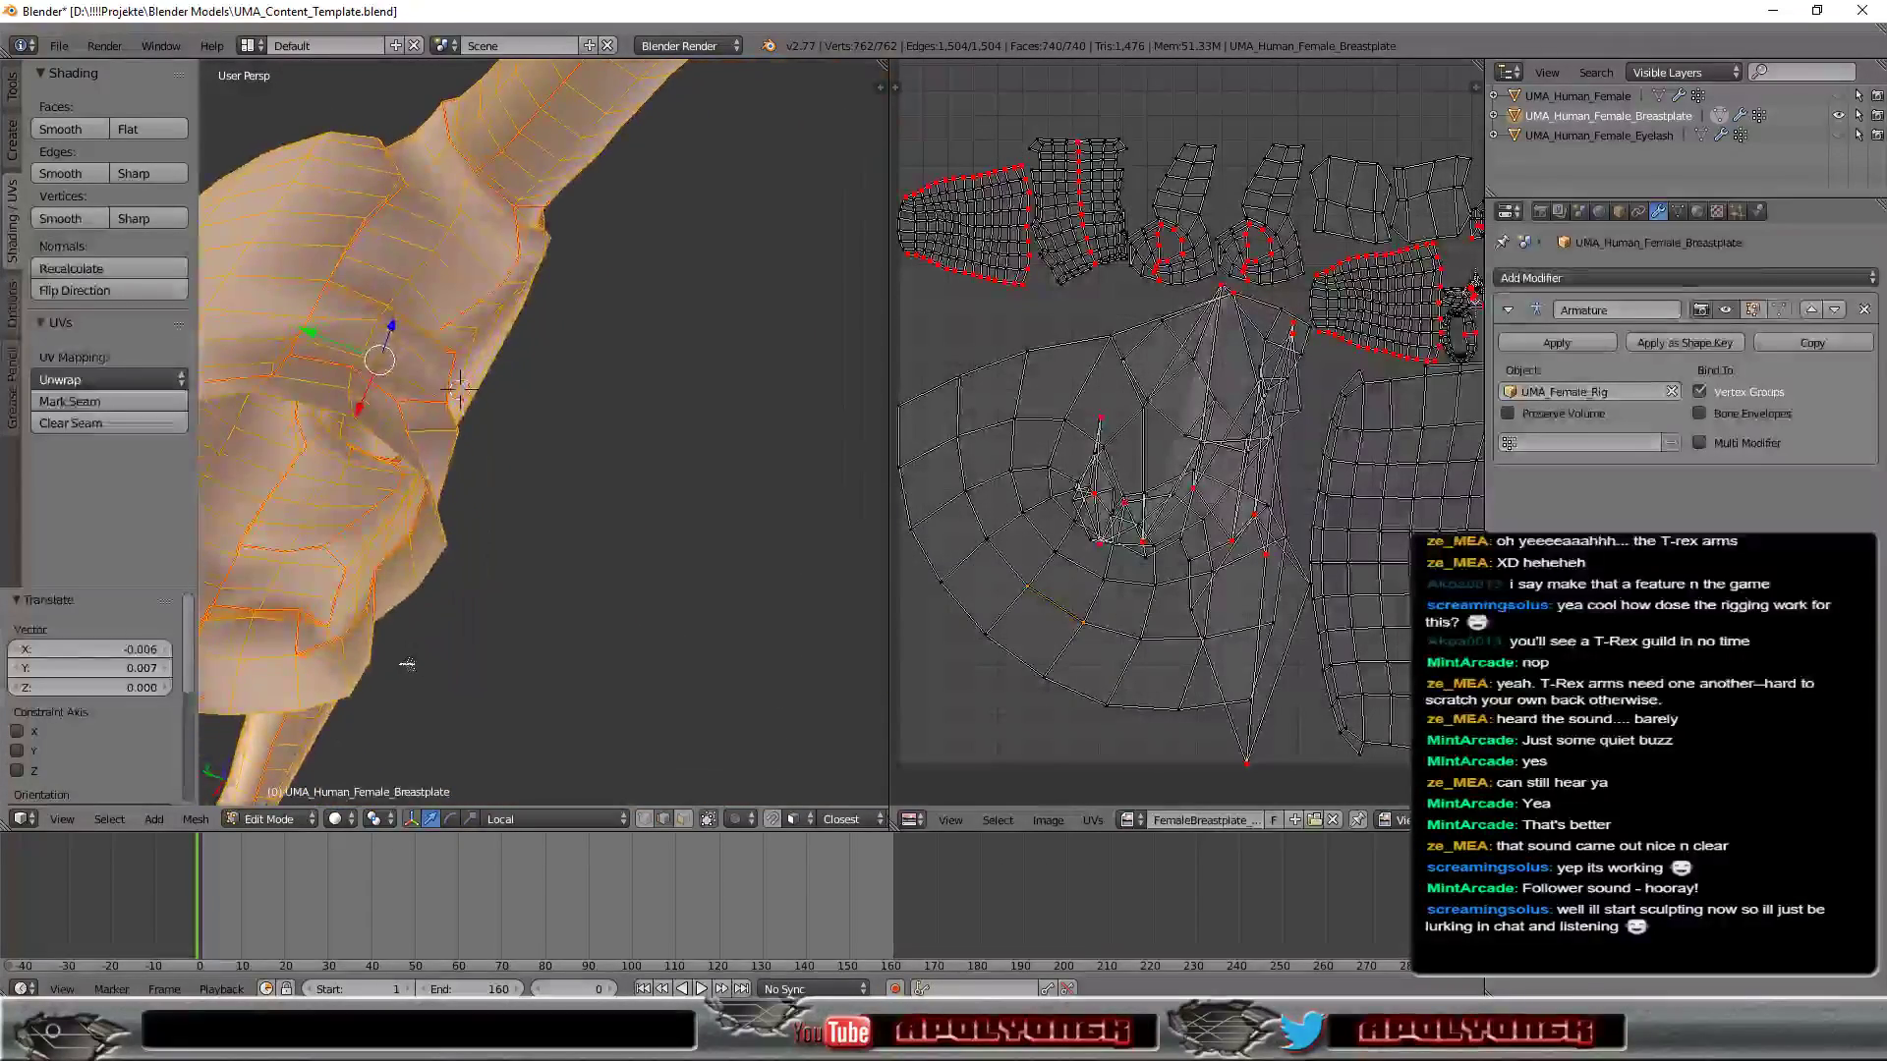
scroll(528, 380, "down", 6)
mouse_move(528, 380)
middle_mouse_down()
mouse_move(700, 323)
mouse_move(522, 482)
middle_mouse_up()
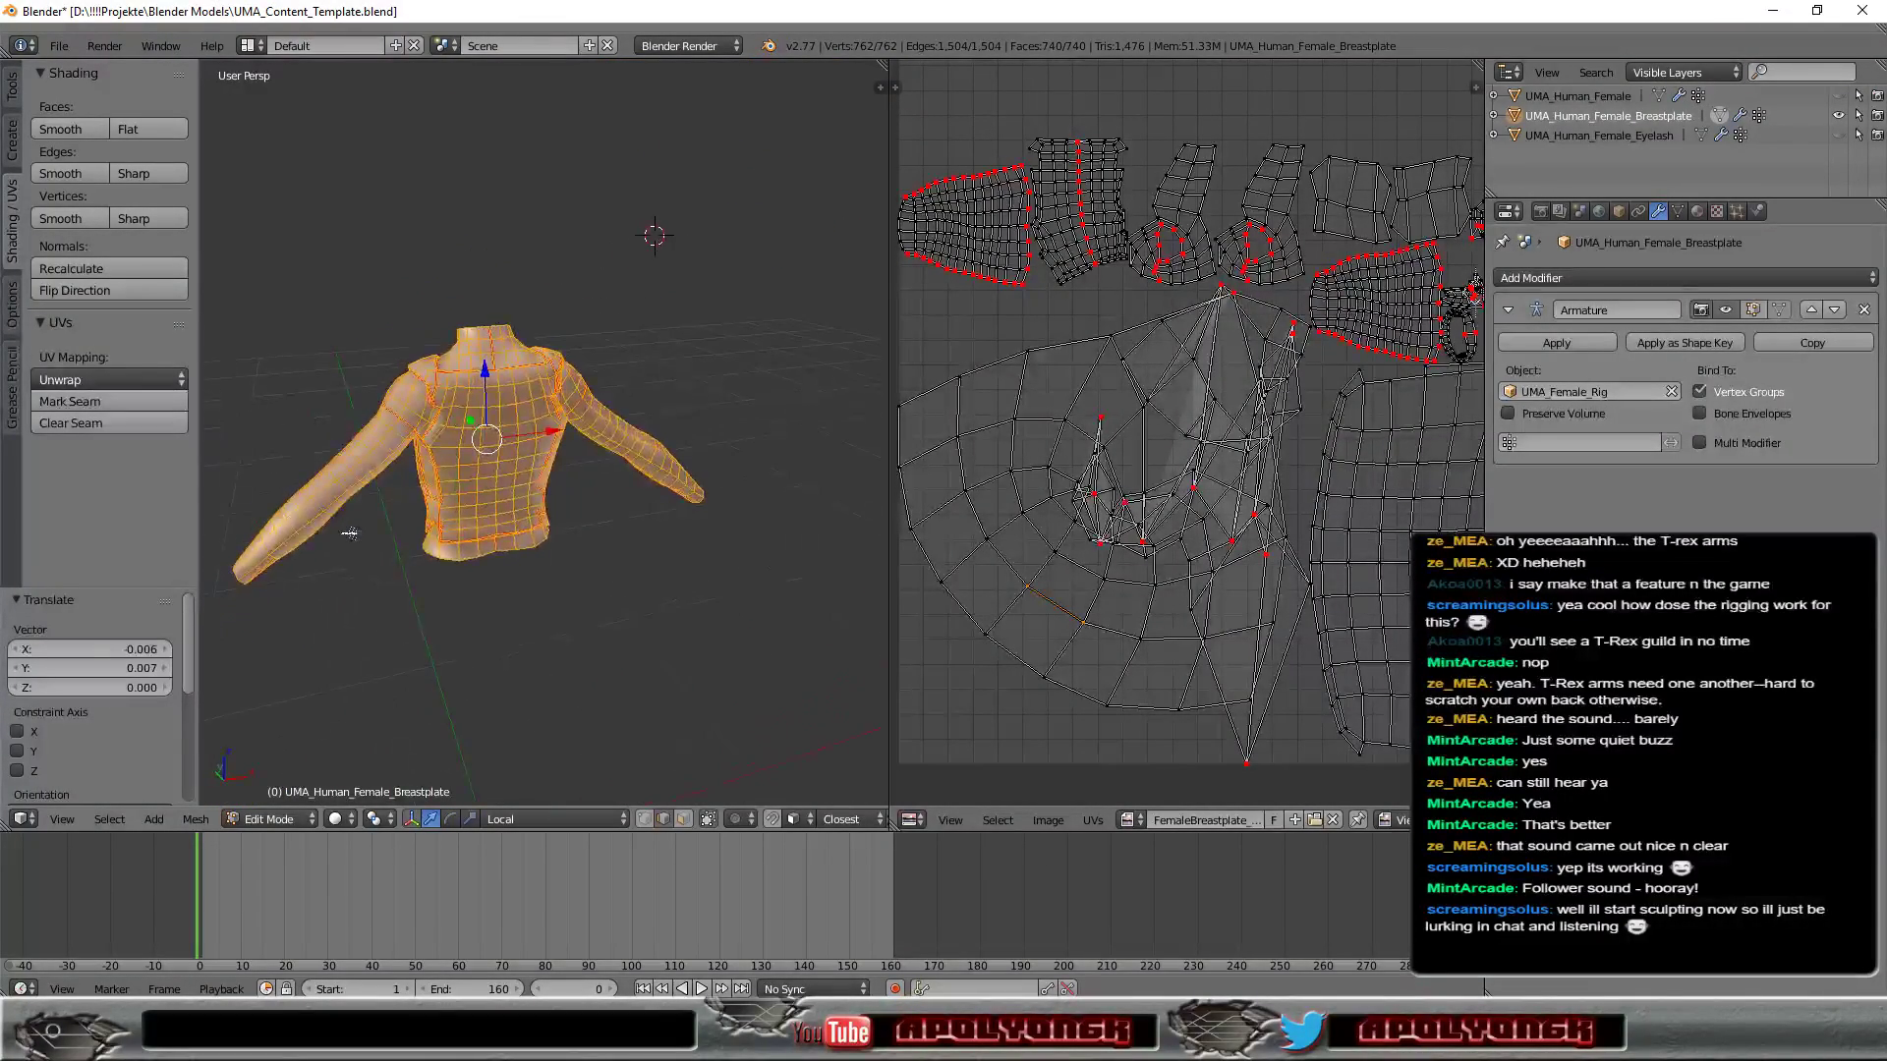
mouse_move(349, 533)
middle_mouse_down()
mouse_move(422, 557)
mouse_move(527, 446)
middle_mouse_up()
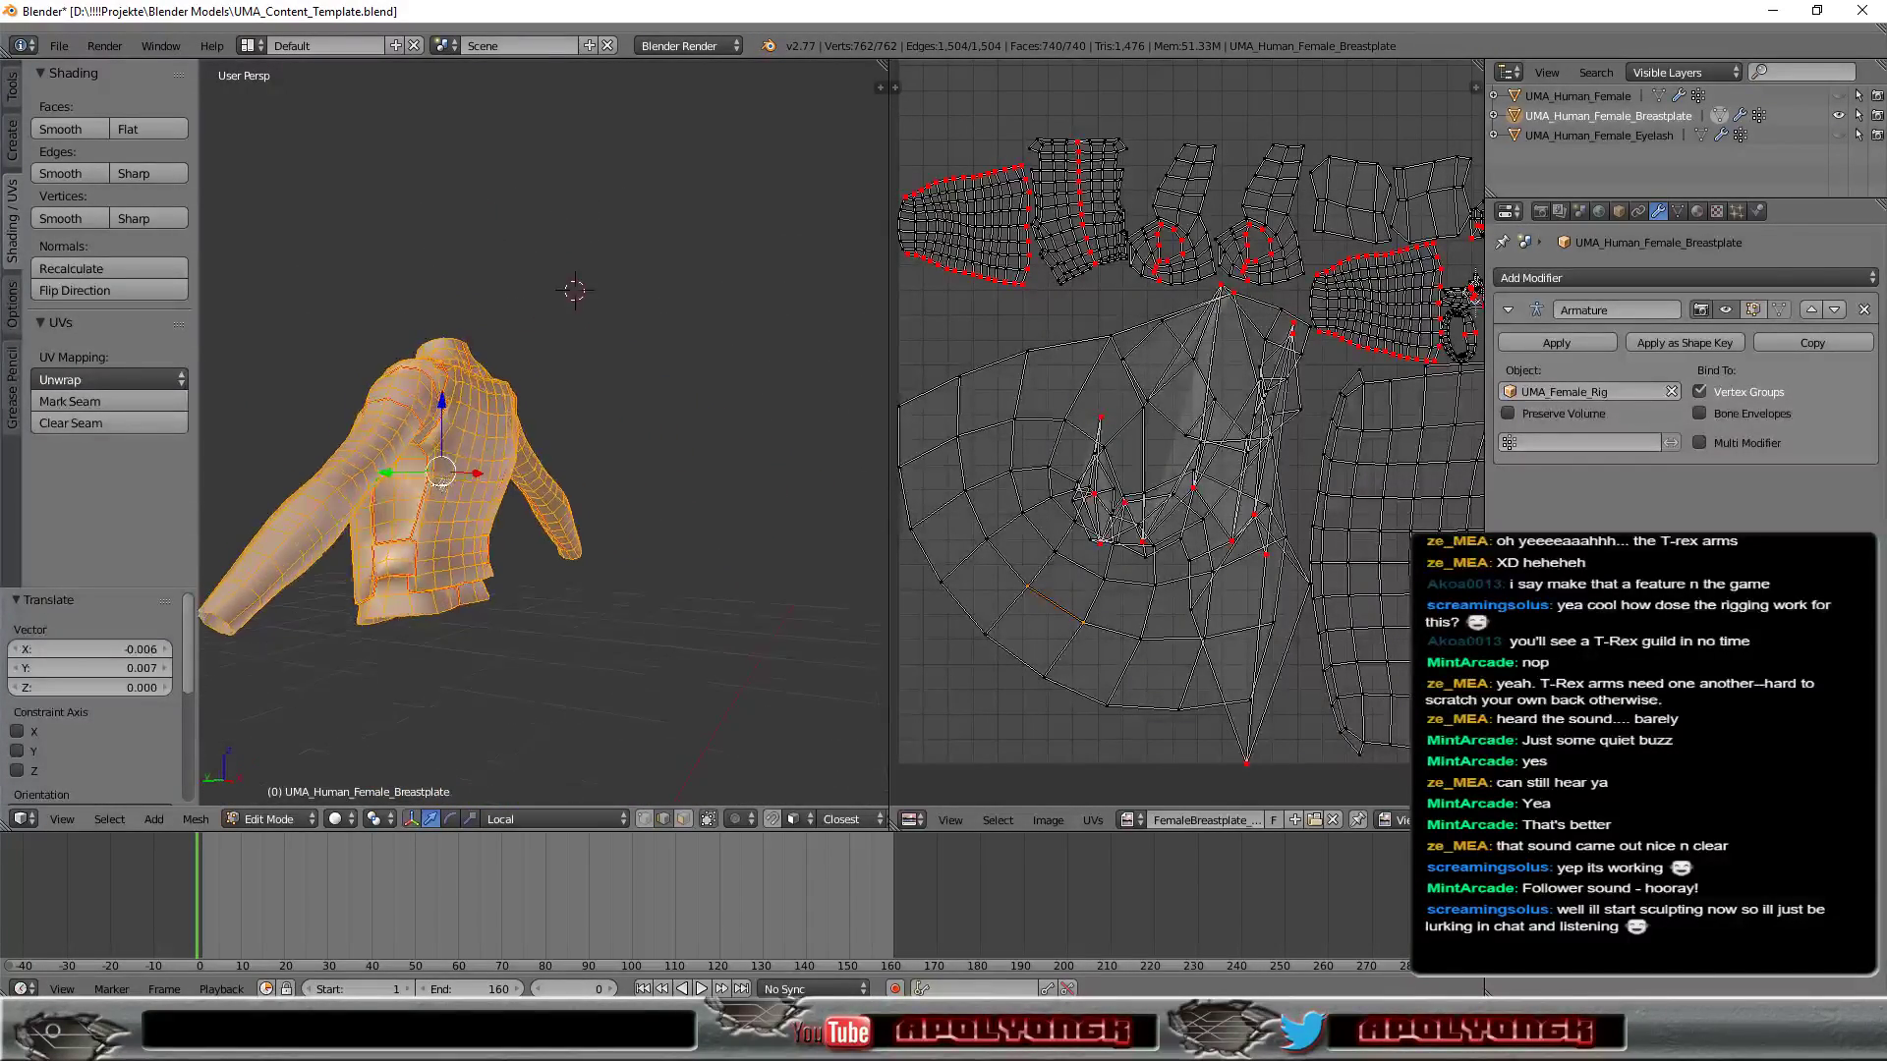
middle_click_drag(409, 507, 658, 506)
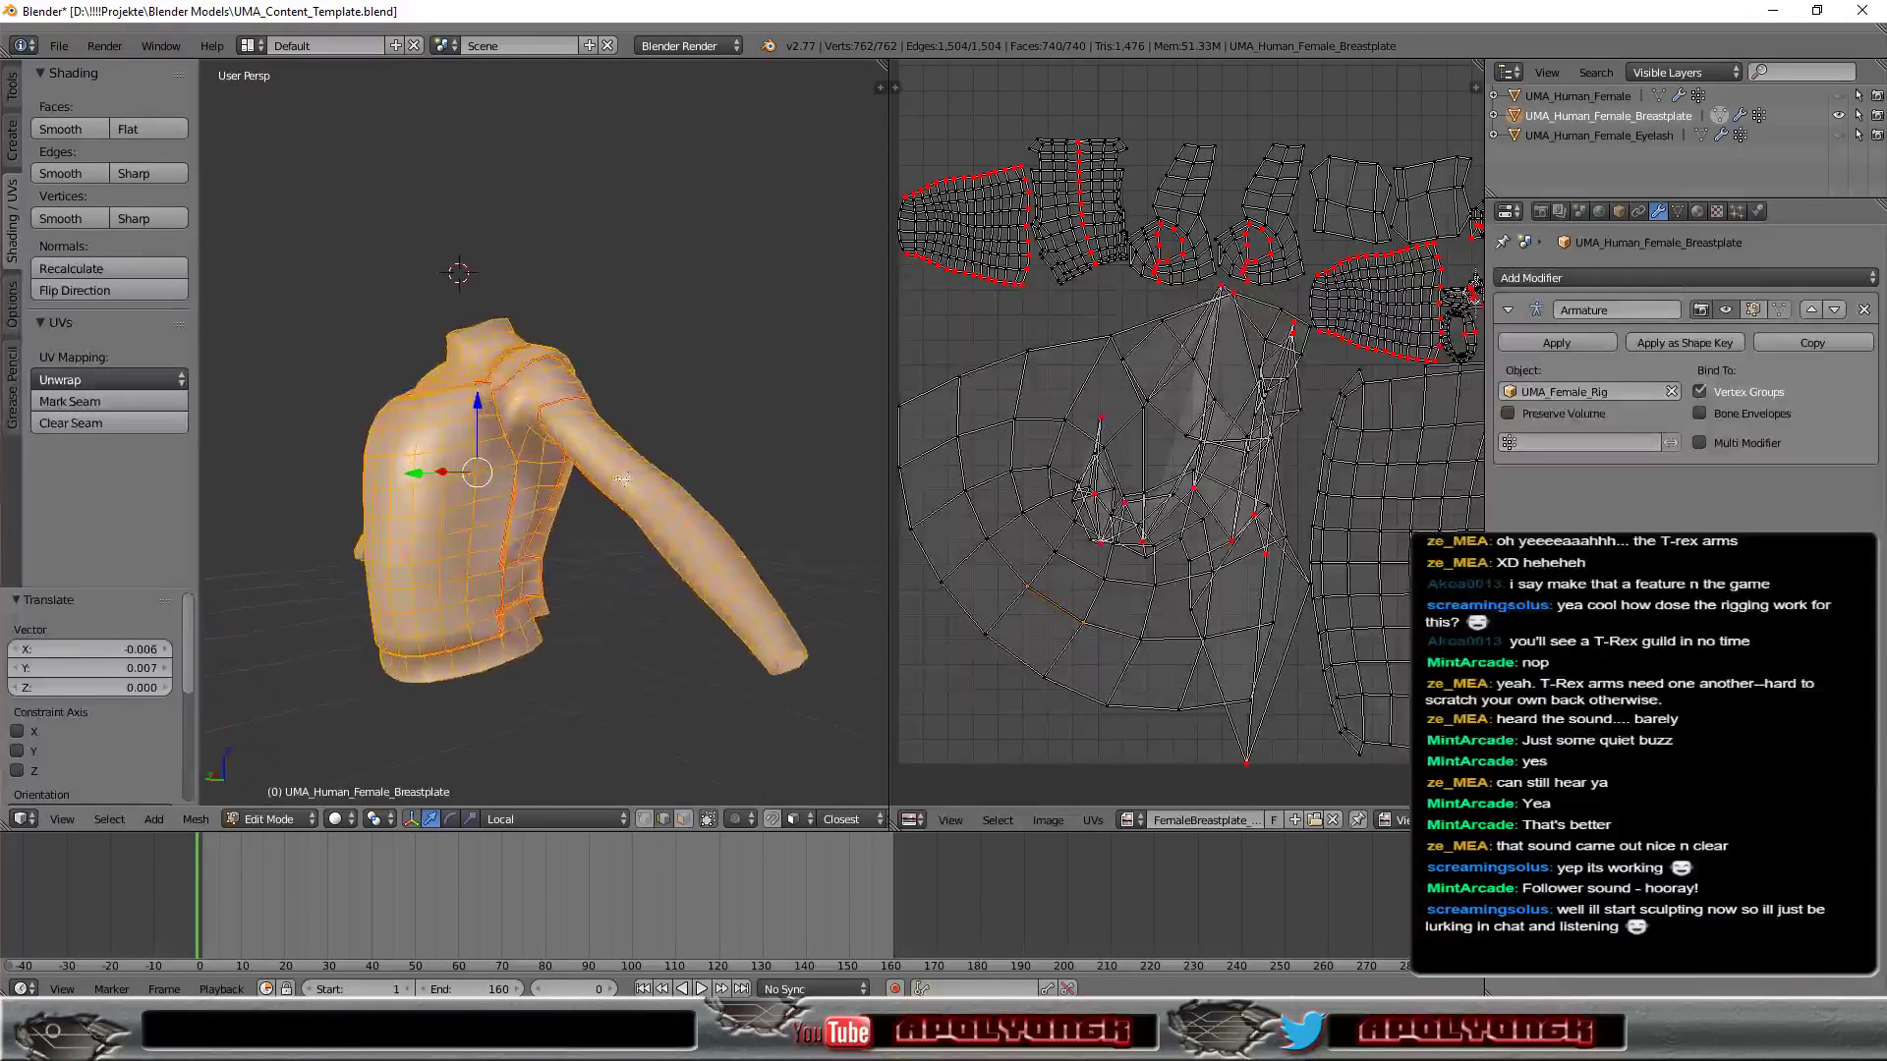
scroll(658, 506, "up", 1)
scroll(590, 589, "up", 1)
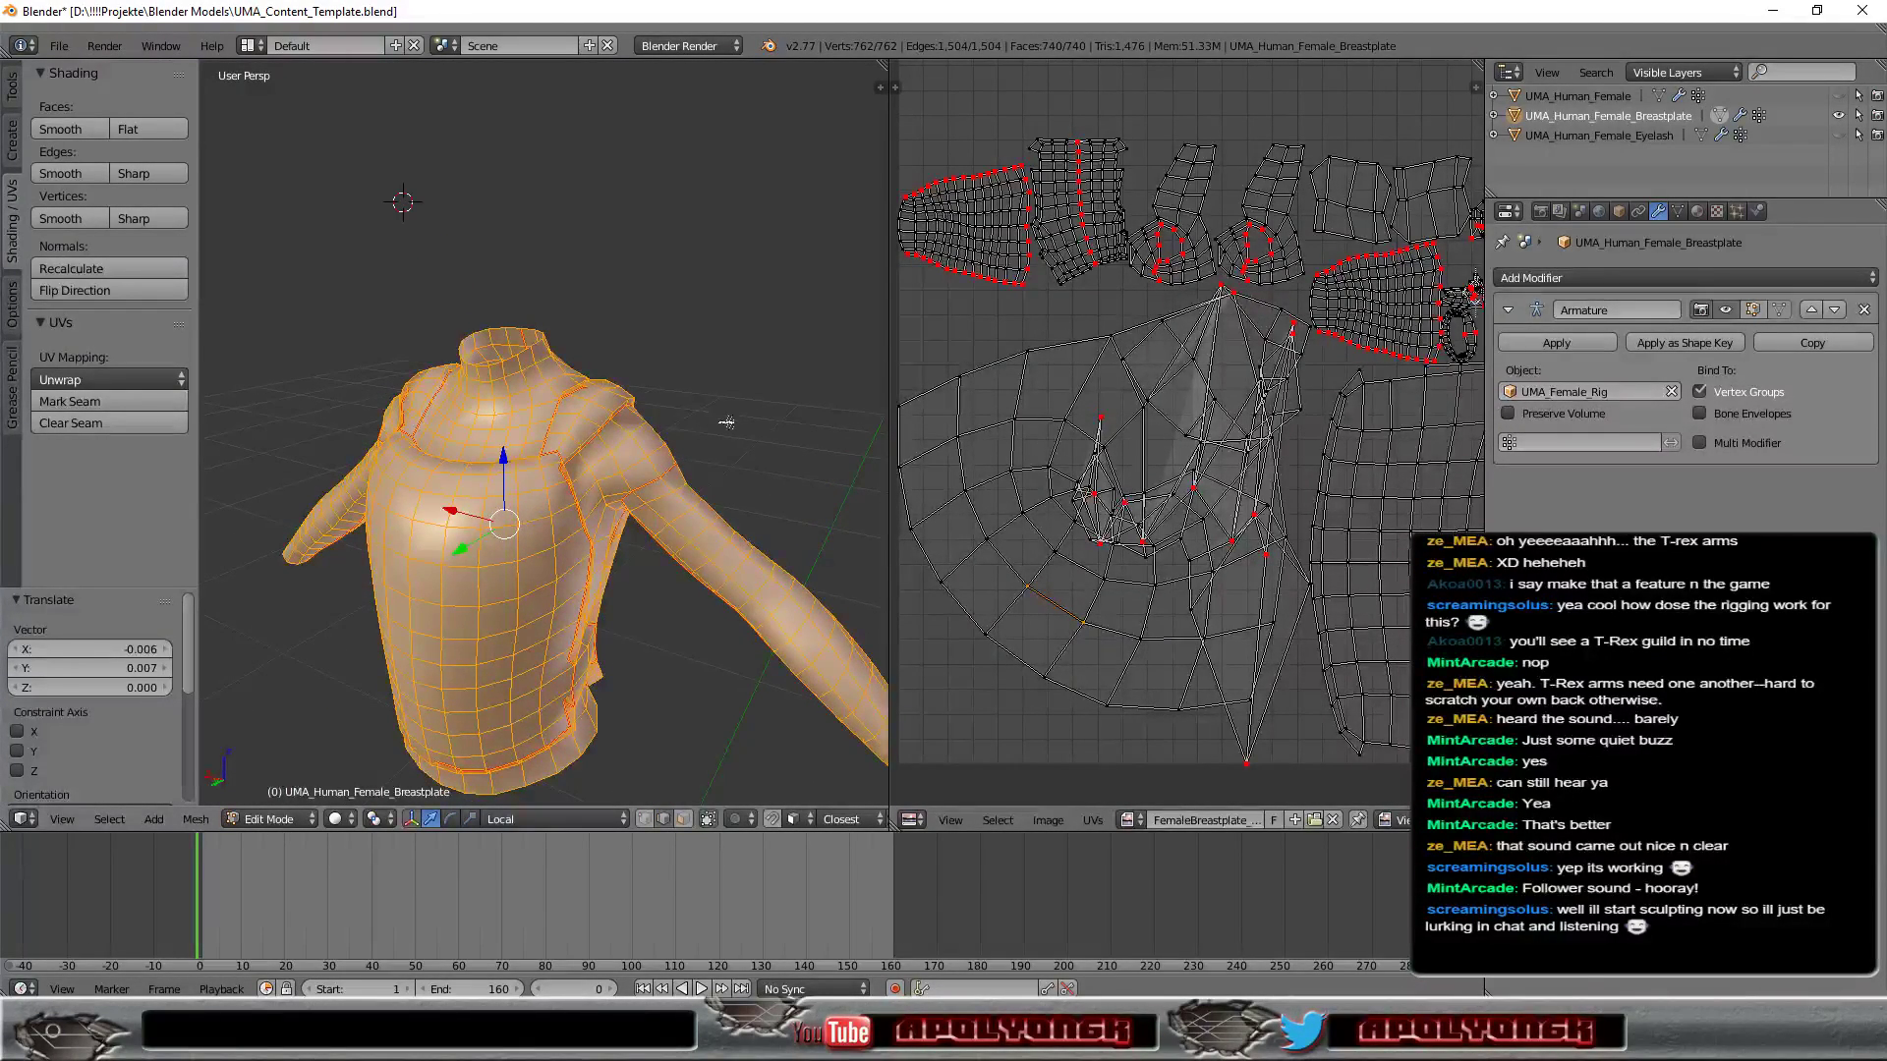
scroll(762, 421, "up", 2)
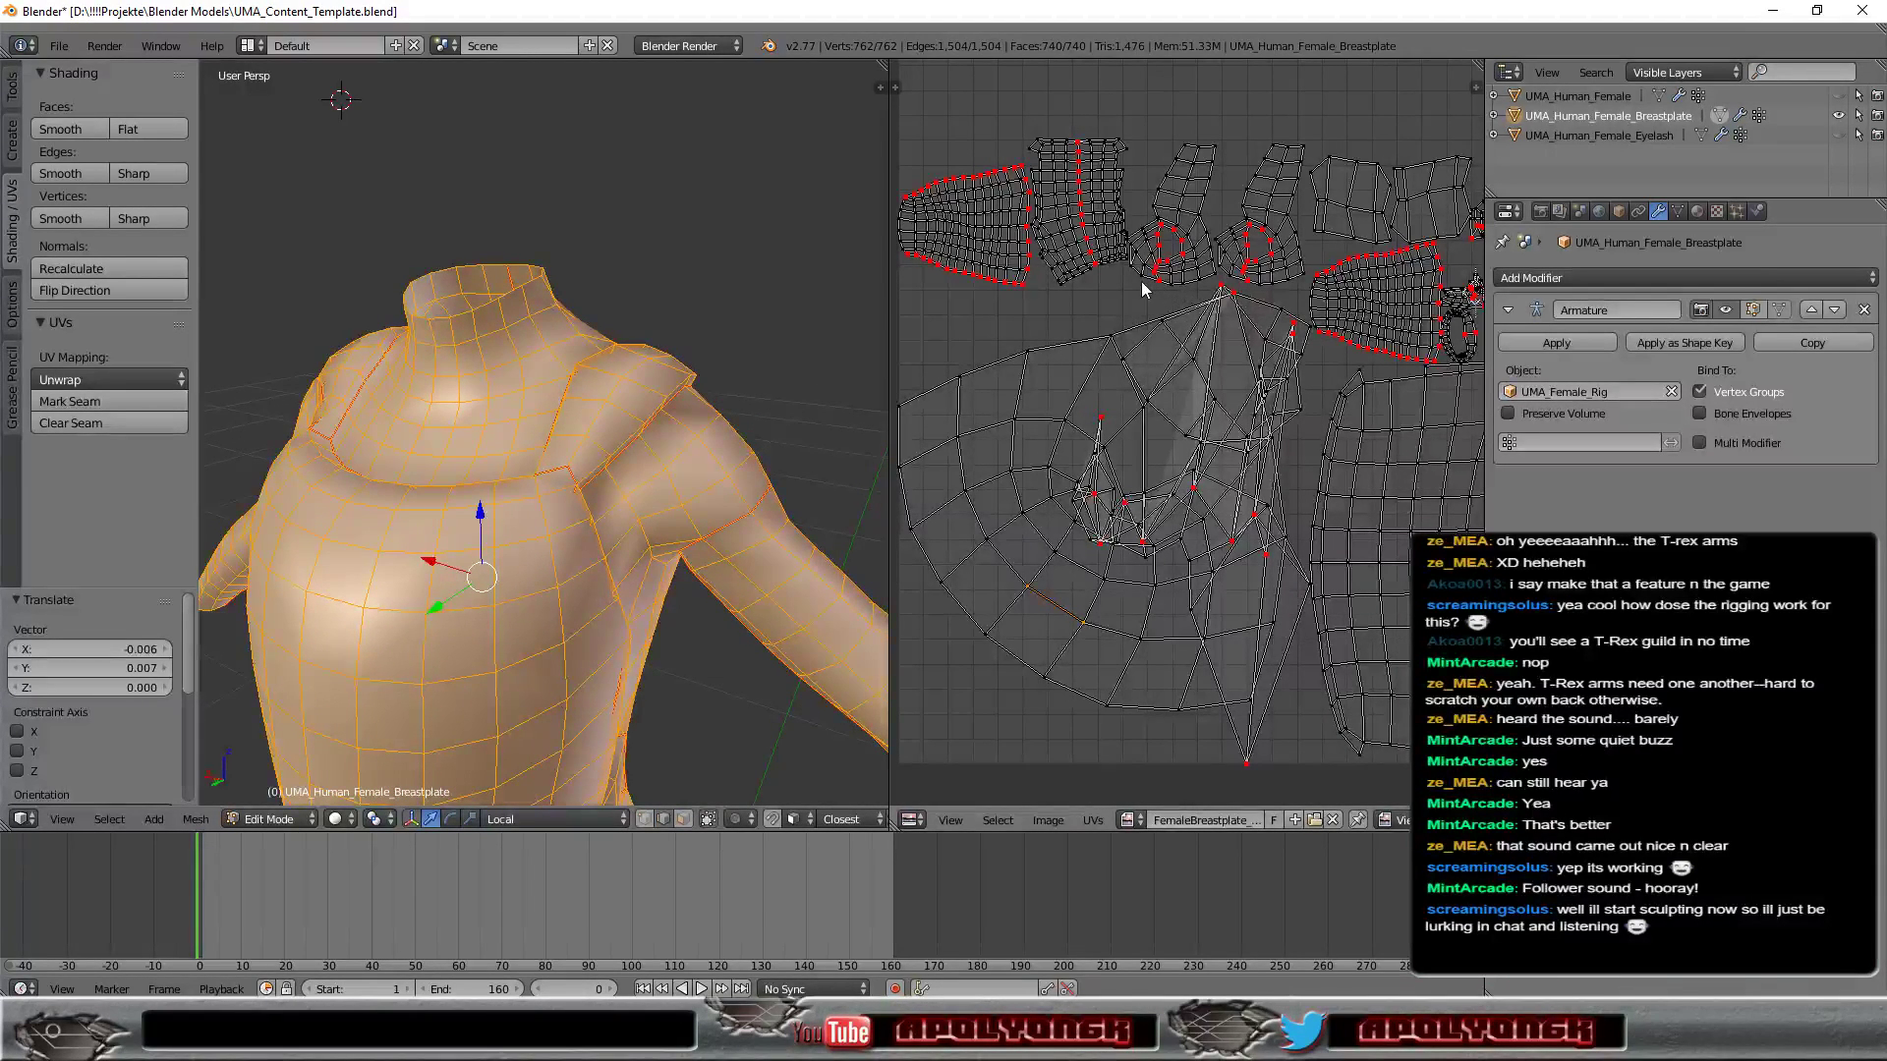
scroll(1282, 236, "up", 2)
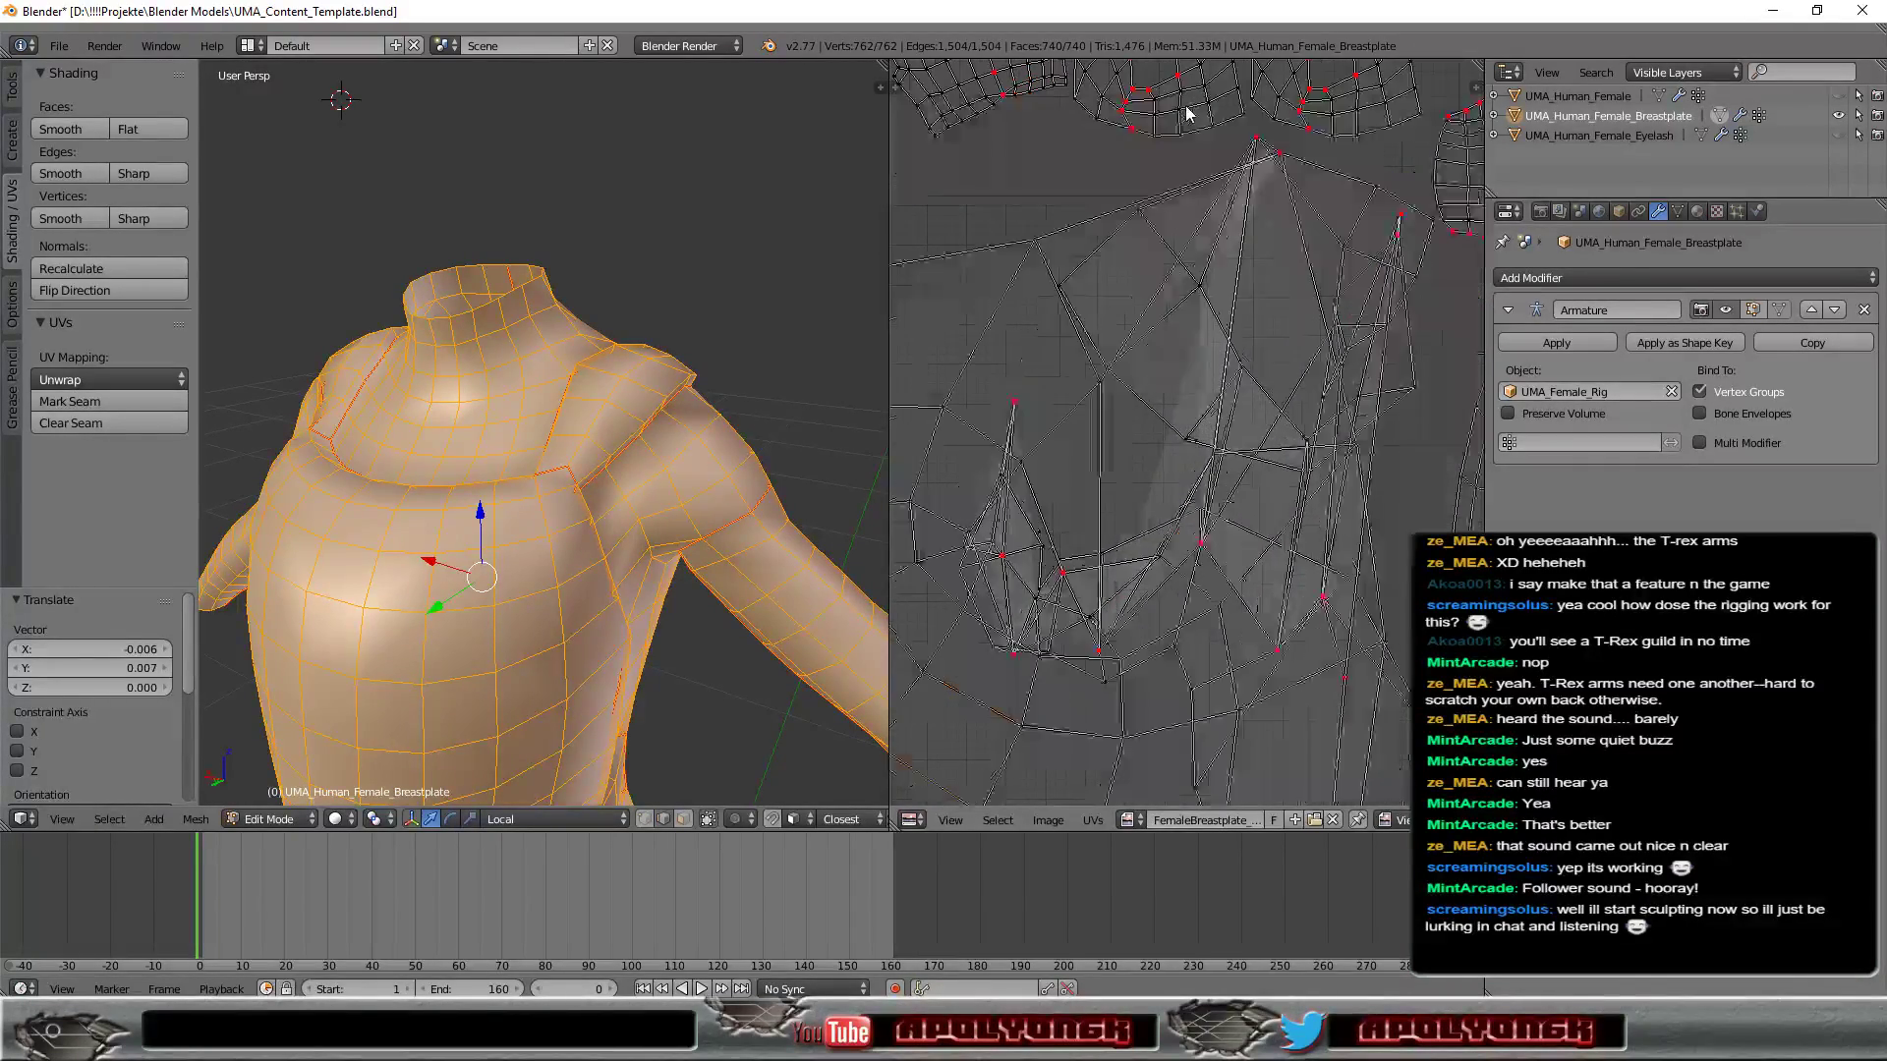
scroll(1182, 107, "up", 2)
middle_click_drag(1182, 107, 1171, 266)
scroll(1156, 466, "up", 2)
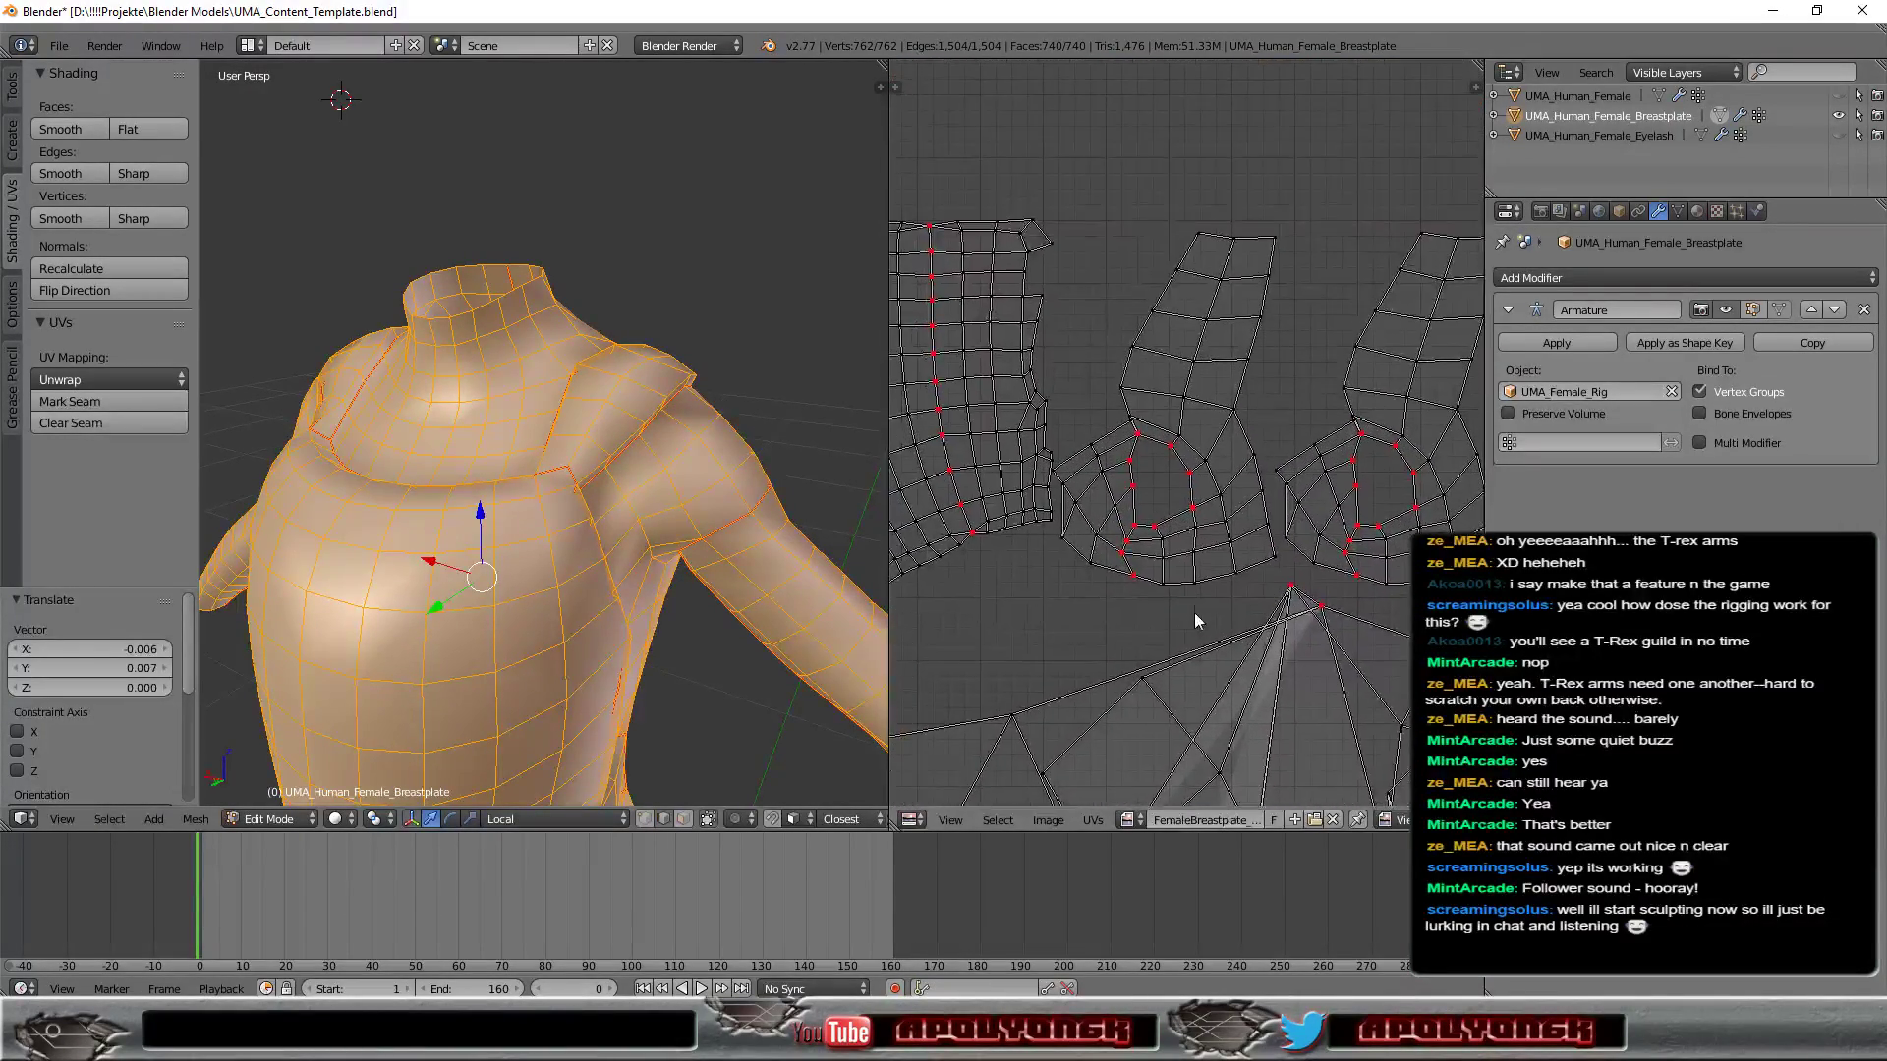
scroll(1130, 482, "up", 1)
scroll(1110, 491, "up", 2)
scroll(1094, 499, "up", 1)
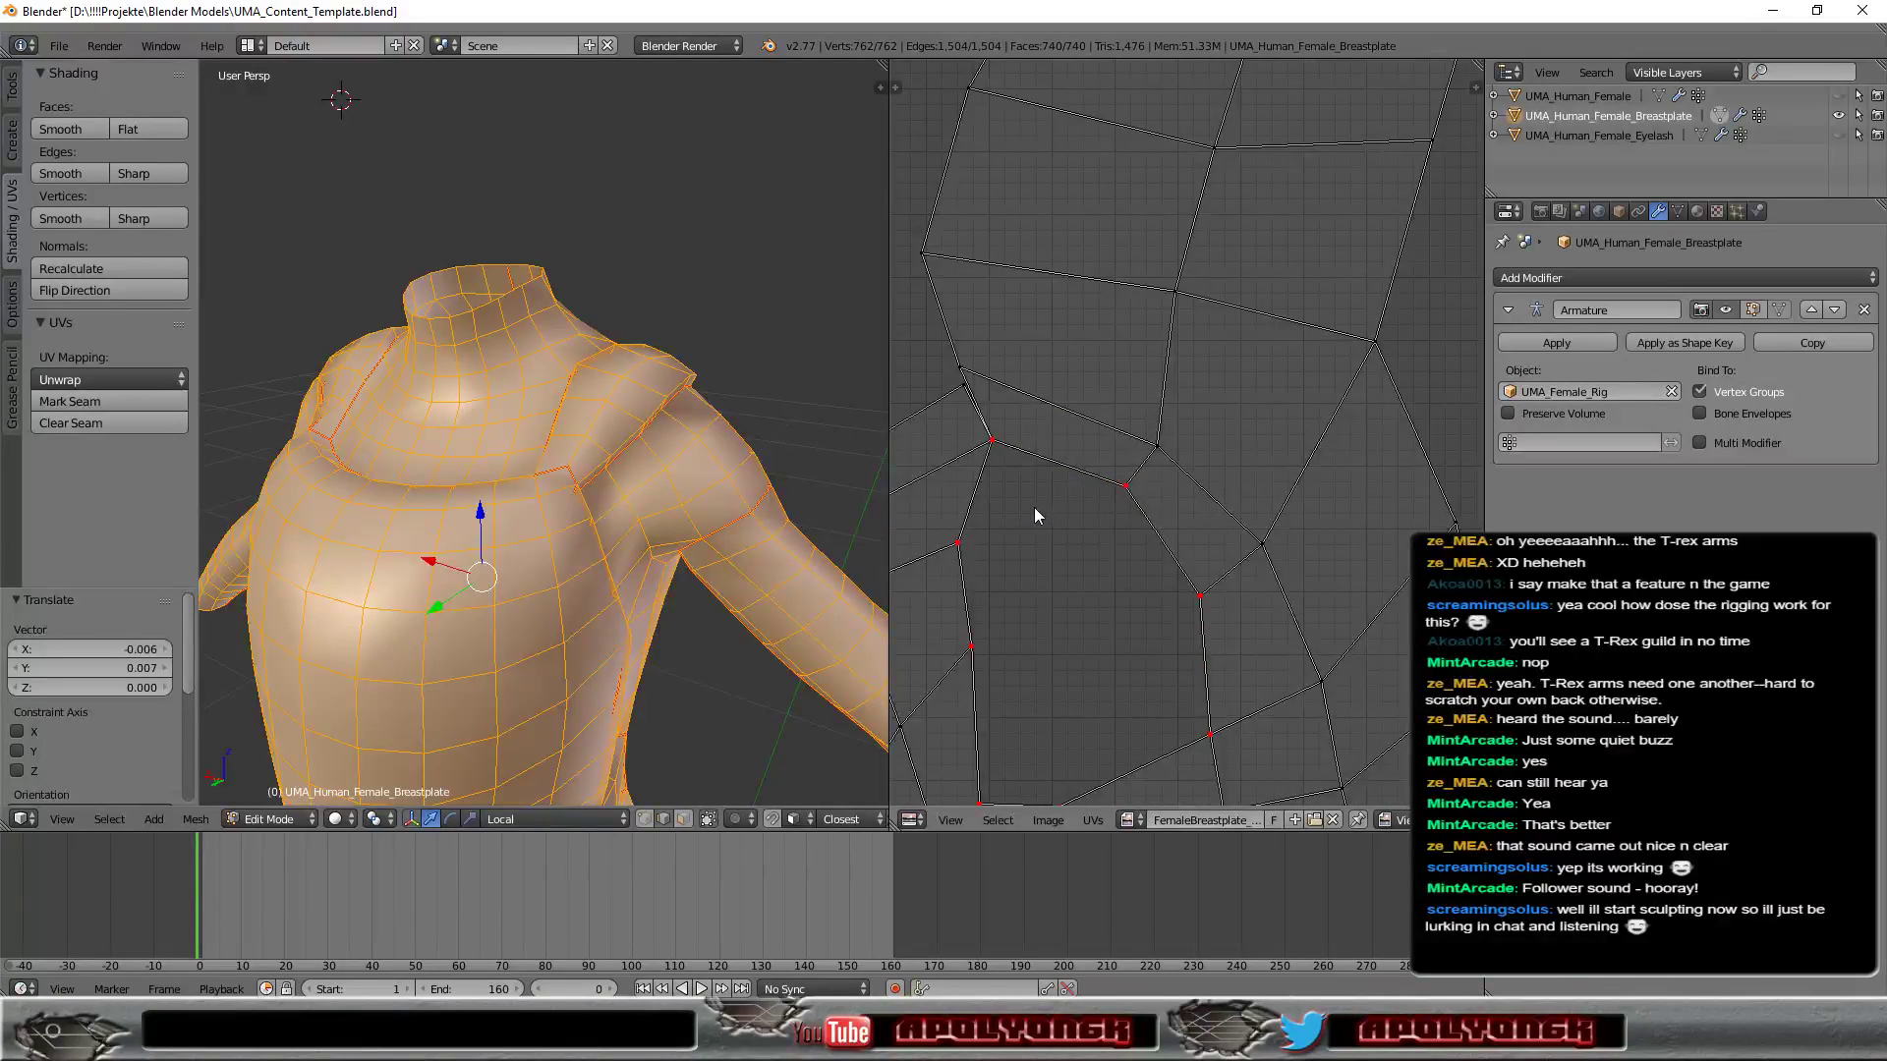
scroll(1024, 507, "down", 5)
scroll(1032, 506, "down", 4)
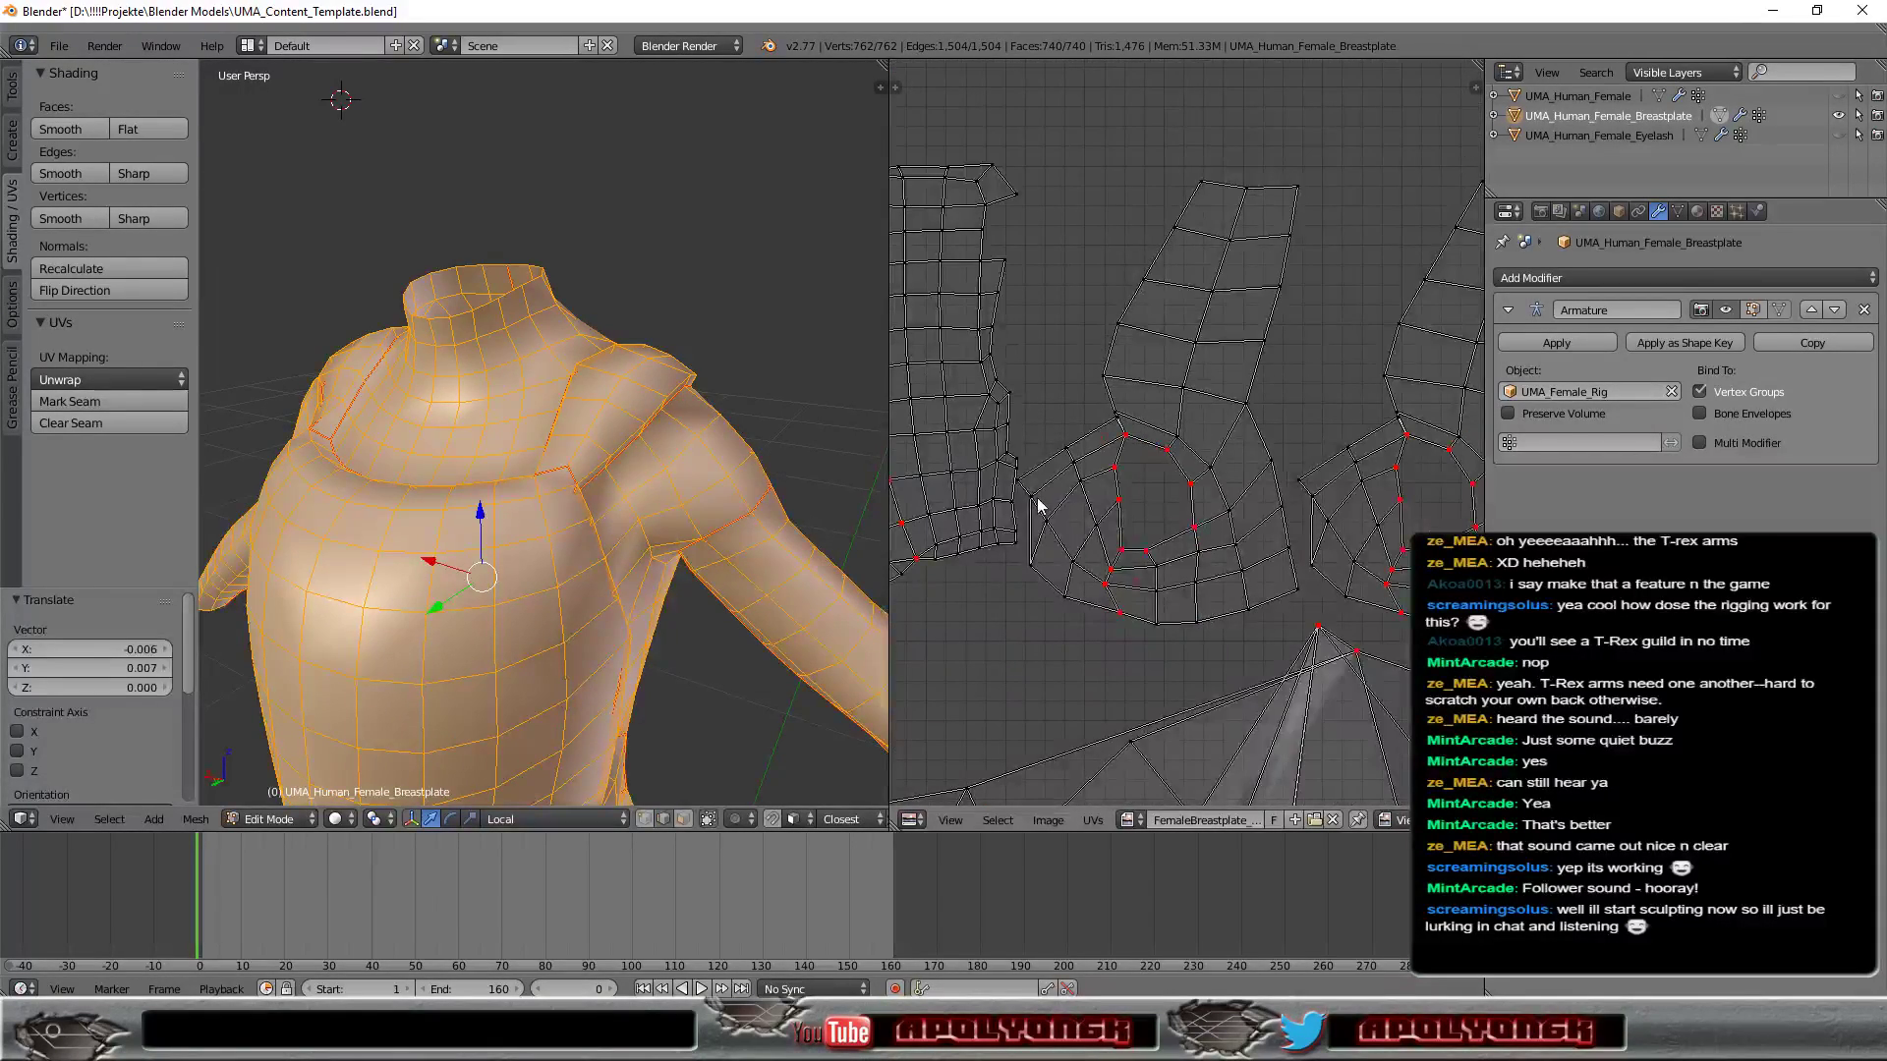
mouse_move(747, 650)
middle_mouse_down()
mouse_move(615, 509)
mouse_move(620, 554)
mouse_move(747, 577)
mouse_move(695, 543)
mouse_move(665, 570)
mouse_move(709, 573)
mouse_move(708, 531)
mouse_move(721, 620)
middle_mouse_up()
Mark the edges just below the breastplate's armpit as a seam and check it from the arm side.
scroll(721, 591, "up", 2)
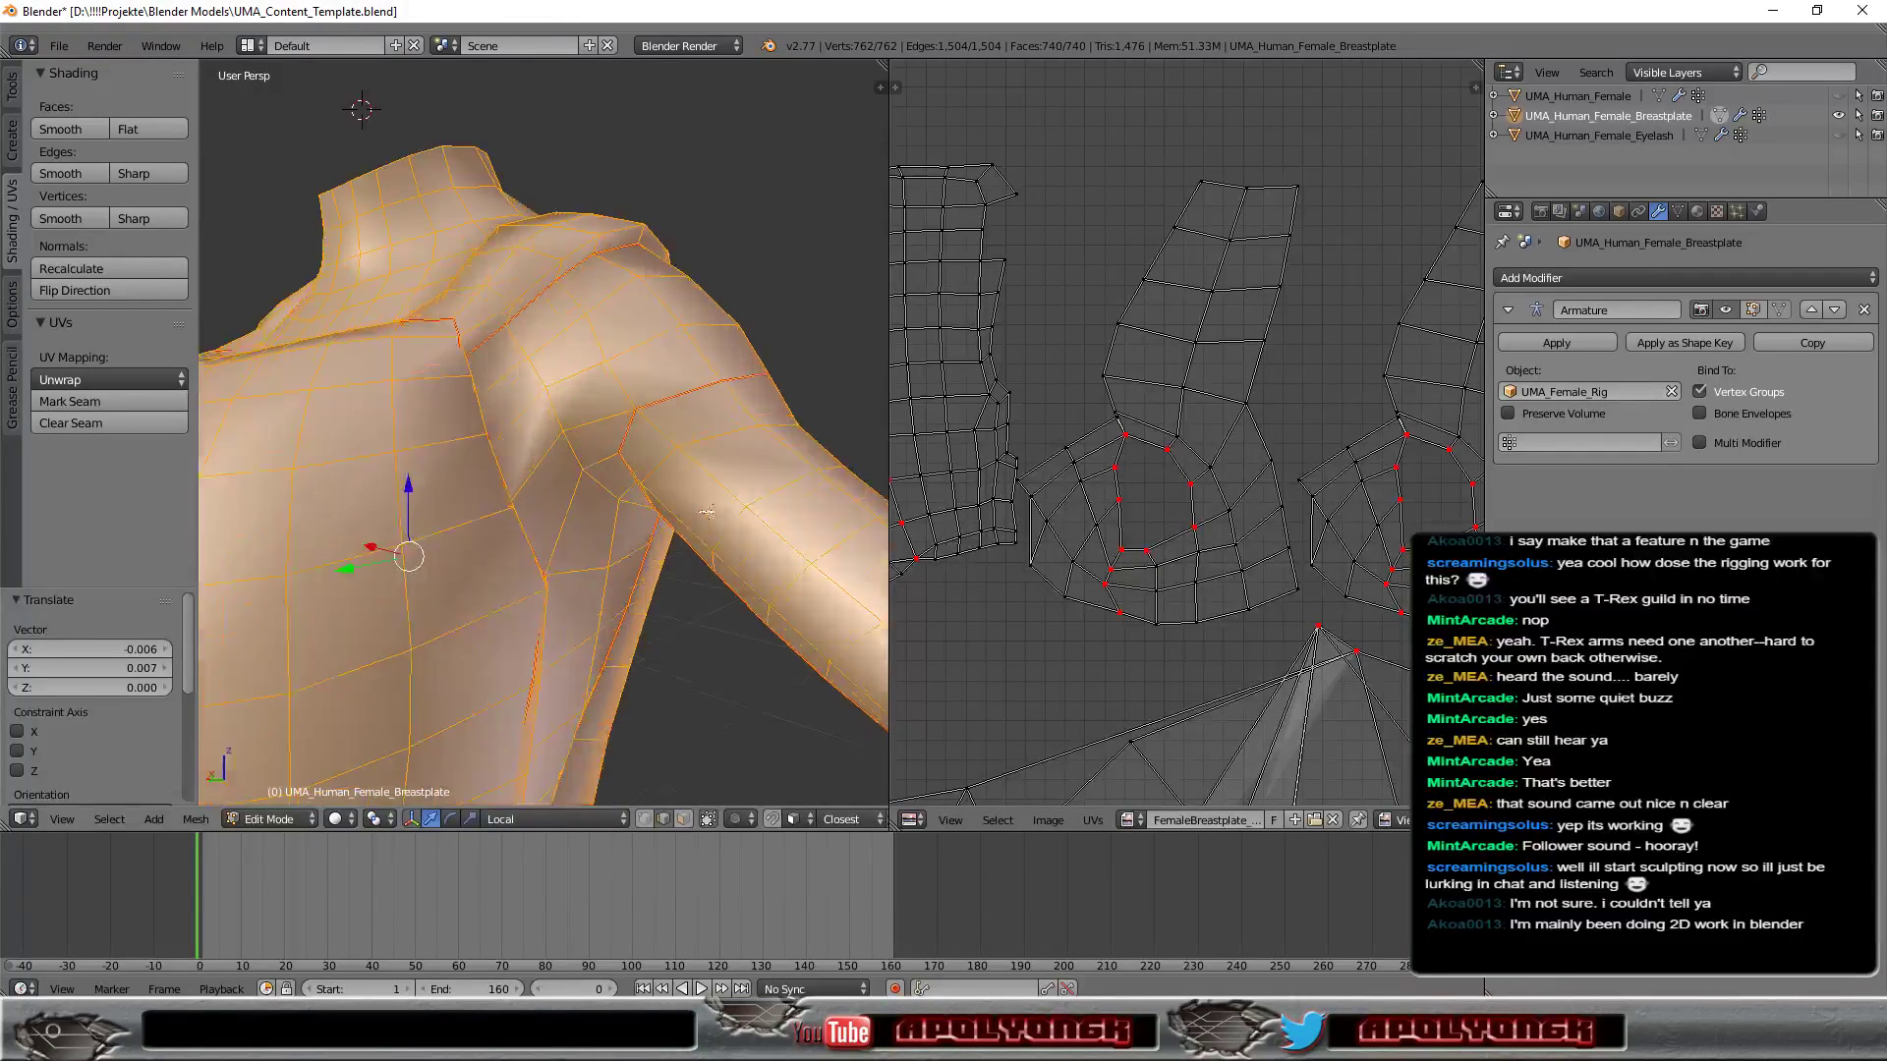
scroll(703, 509, "up", 2)
mouse_move(628, 539)
middle_mouse_down()
mouse_move(573, 455)
mouse_move(598, 514)
middle_mouse_up()
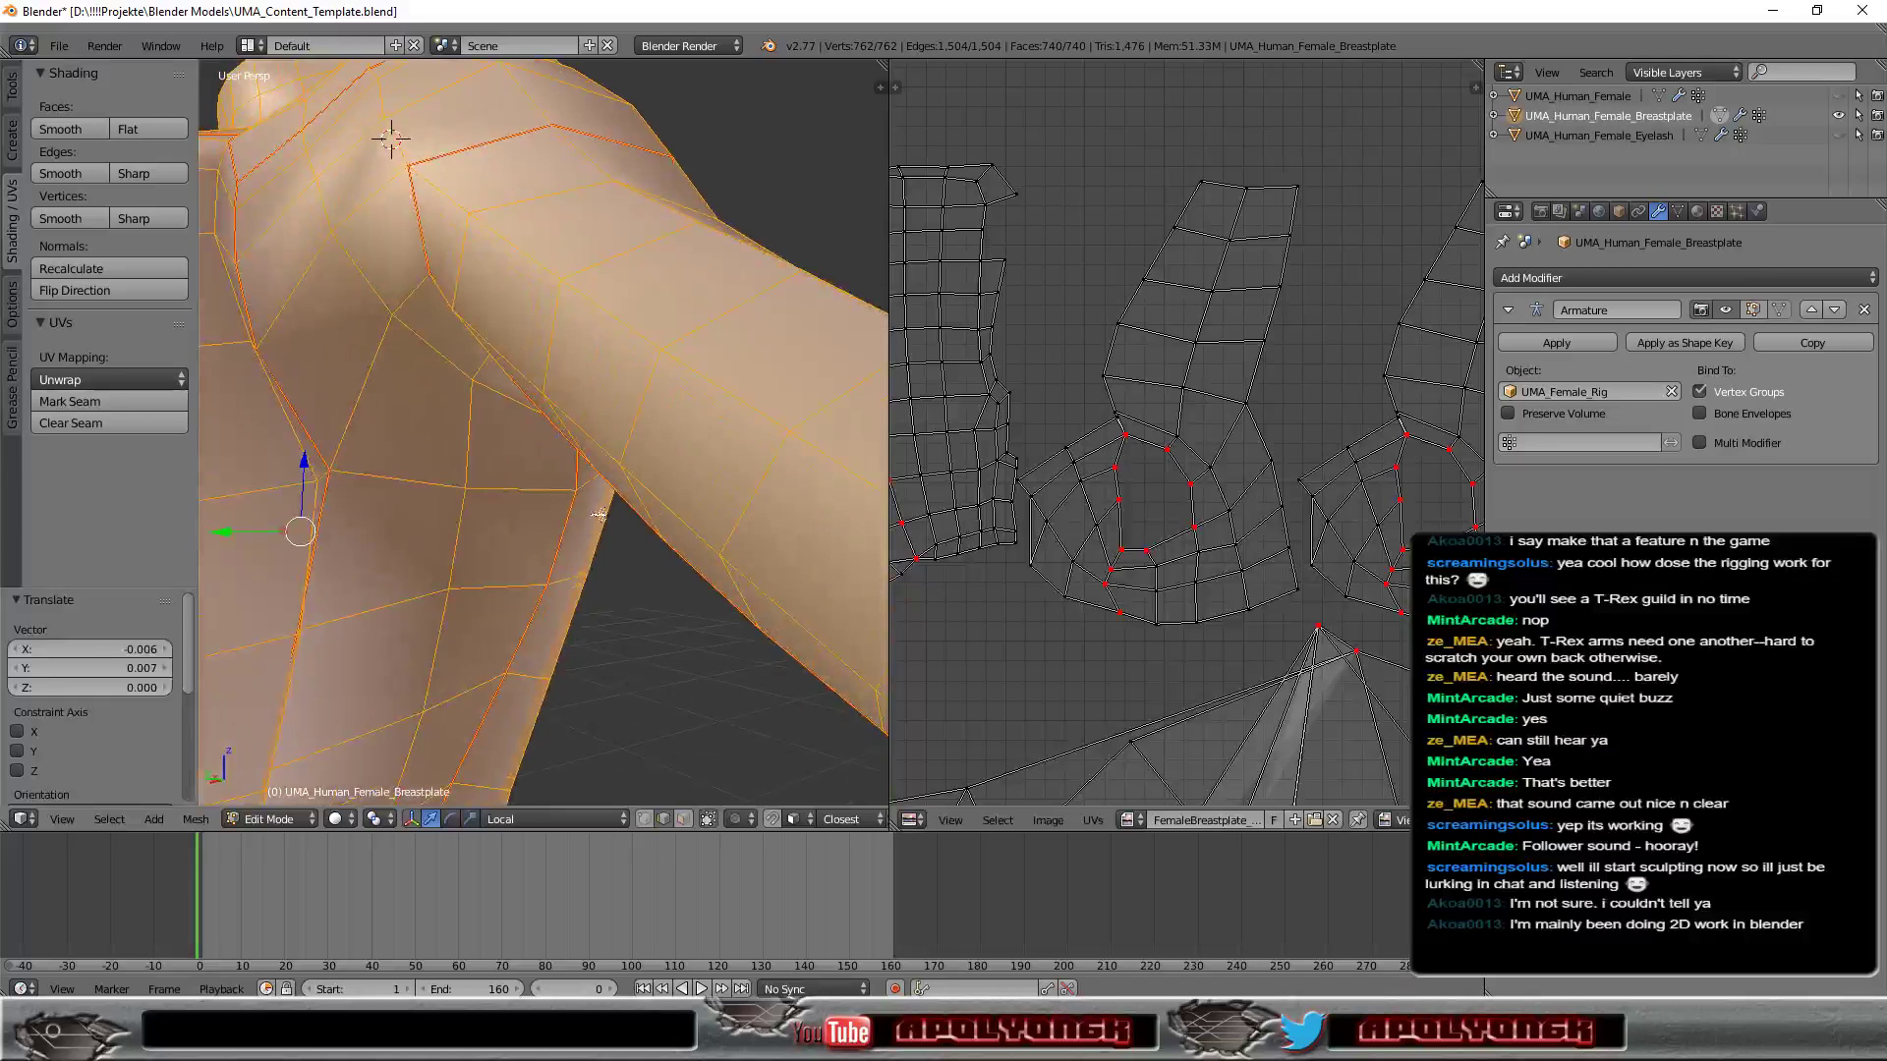
right_click(356, 411)
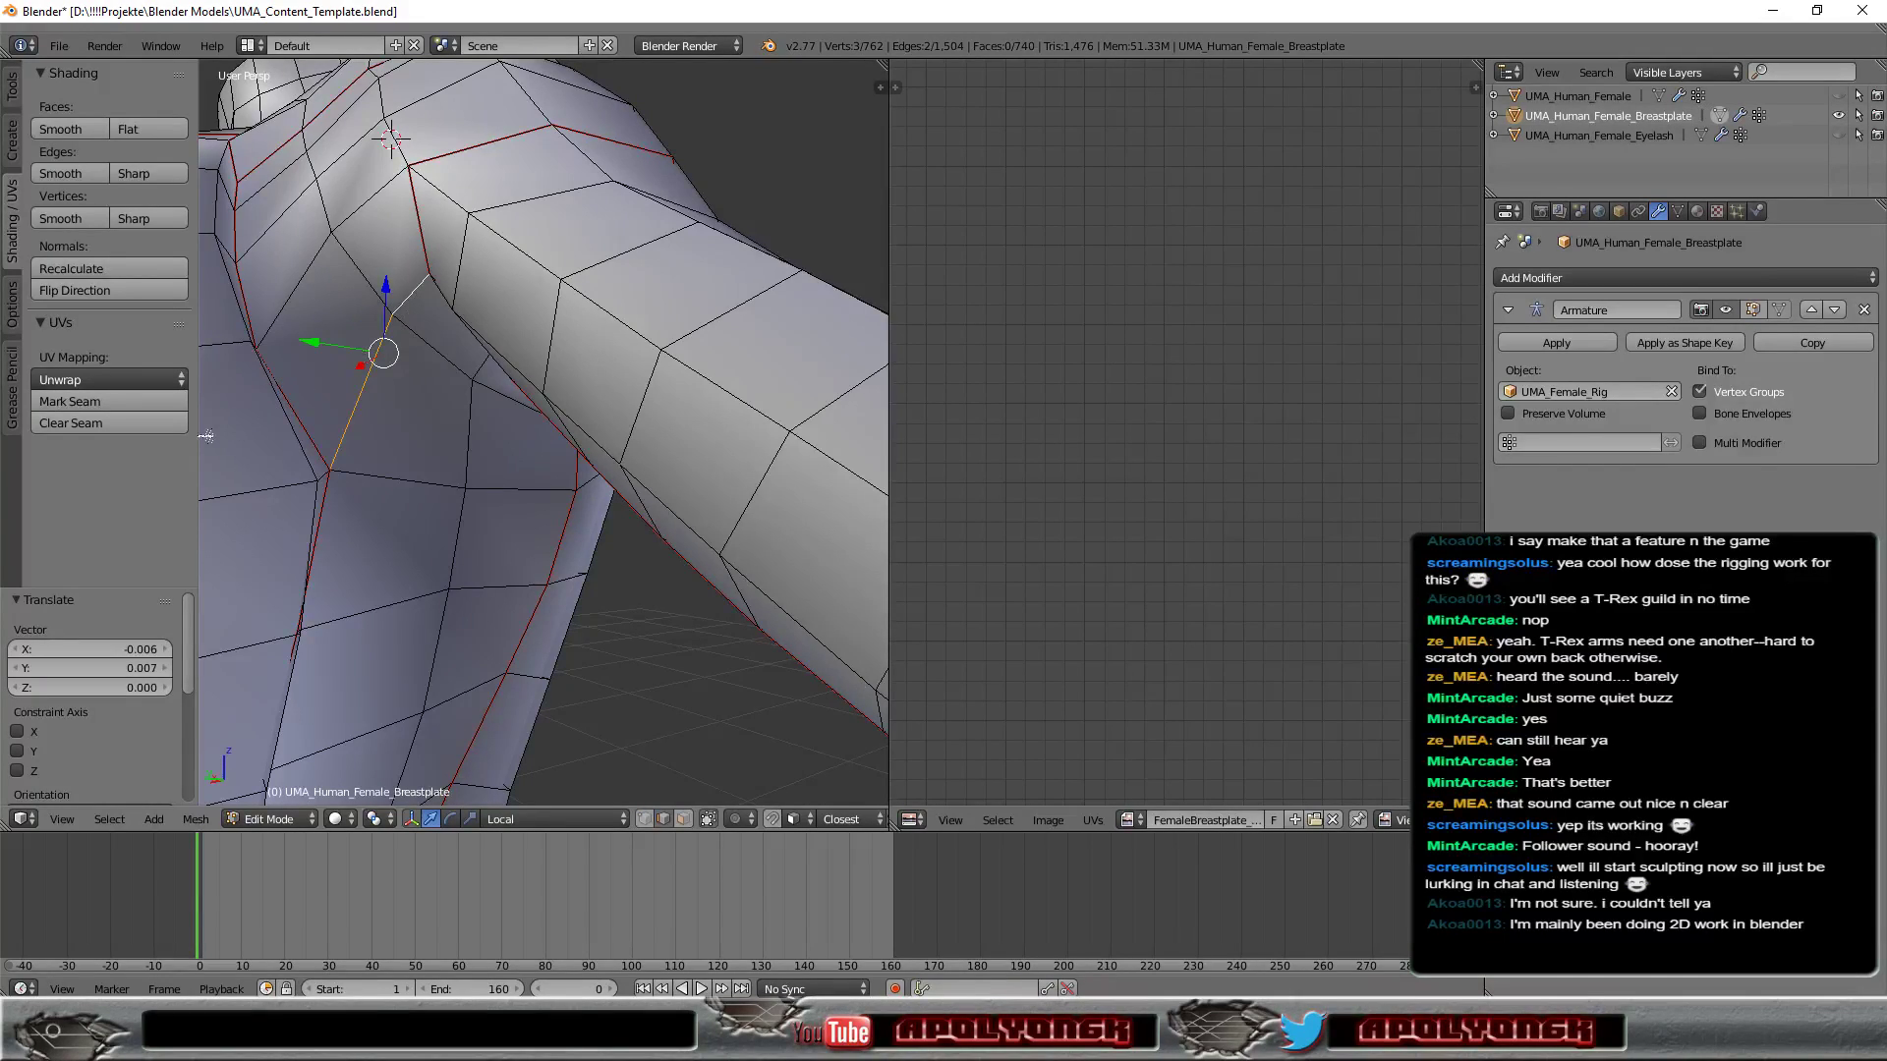
left_click(92, 401)
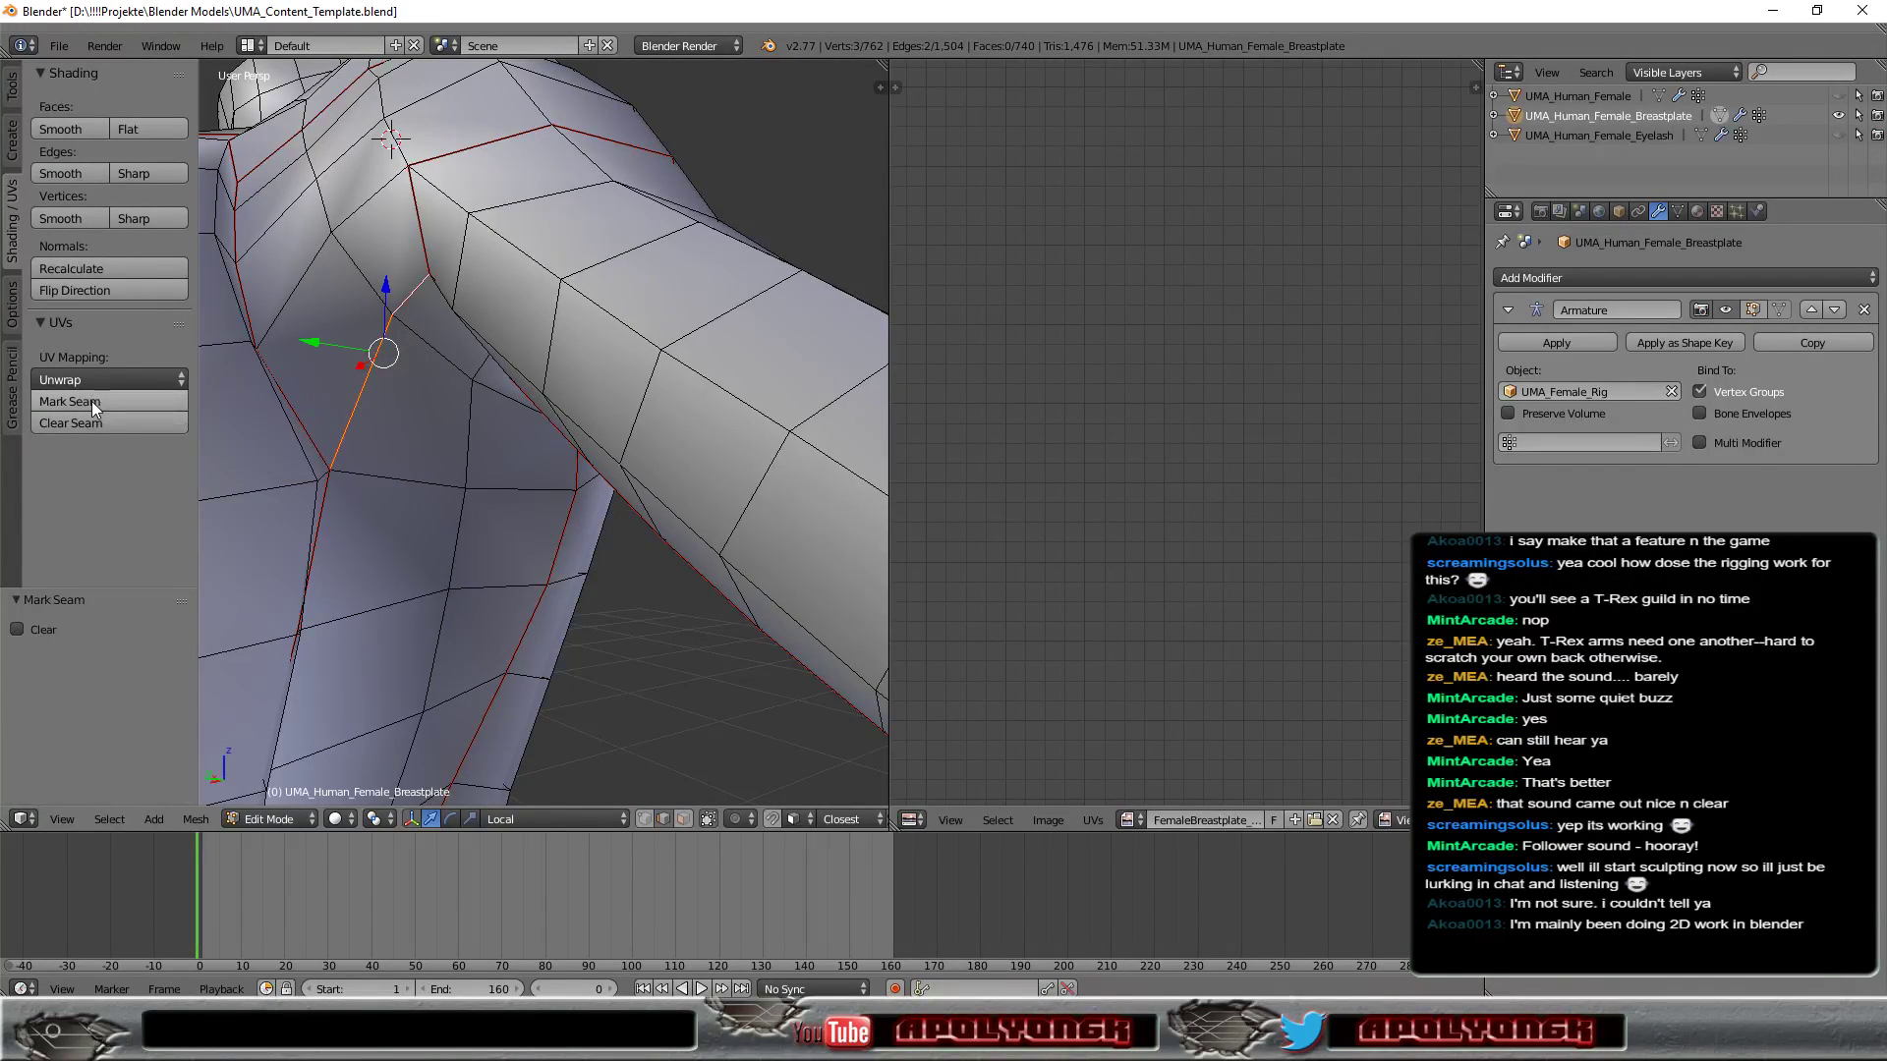
mouse_move(408, 490)
middle_mouse_down()
mouse_move(657, 480)
mouse_move(718, 449)
middle_mouse_up()
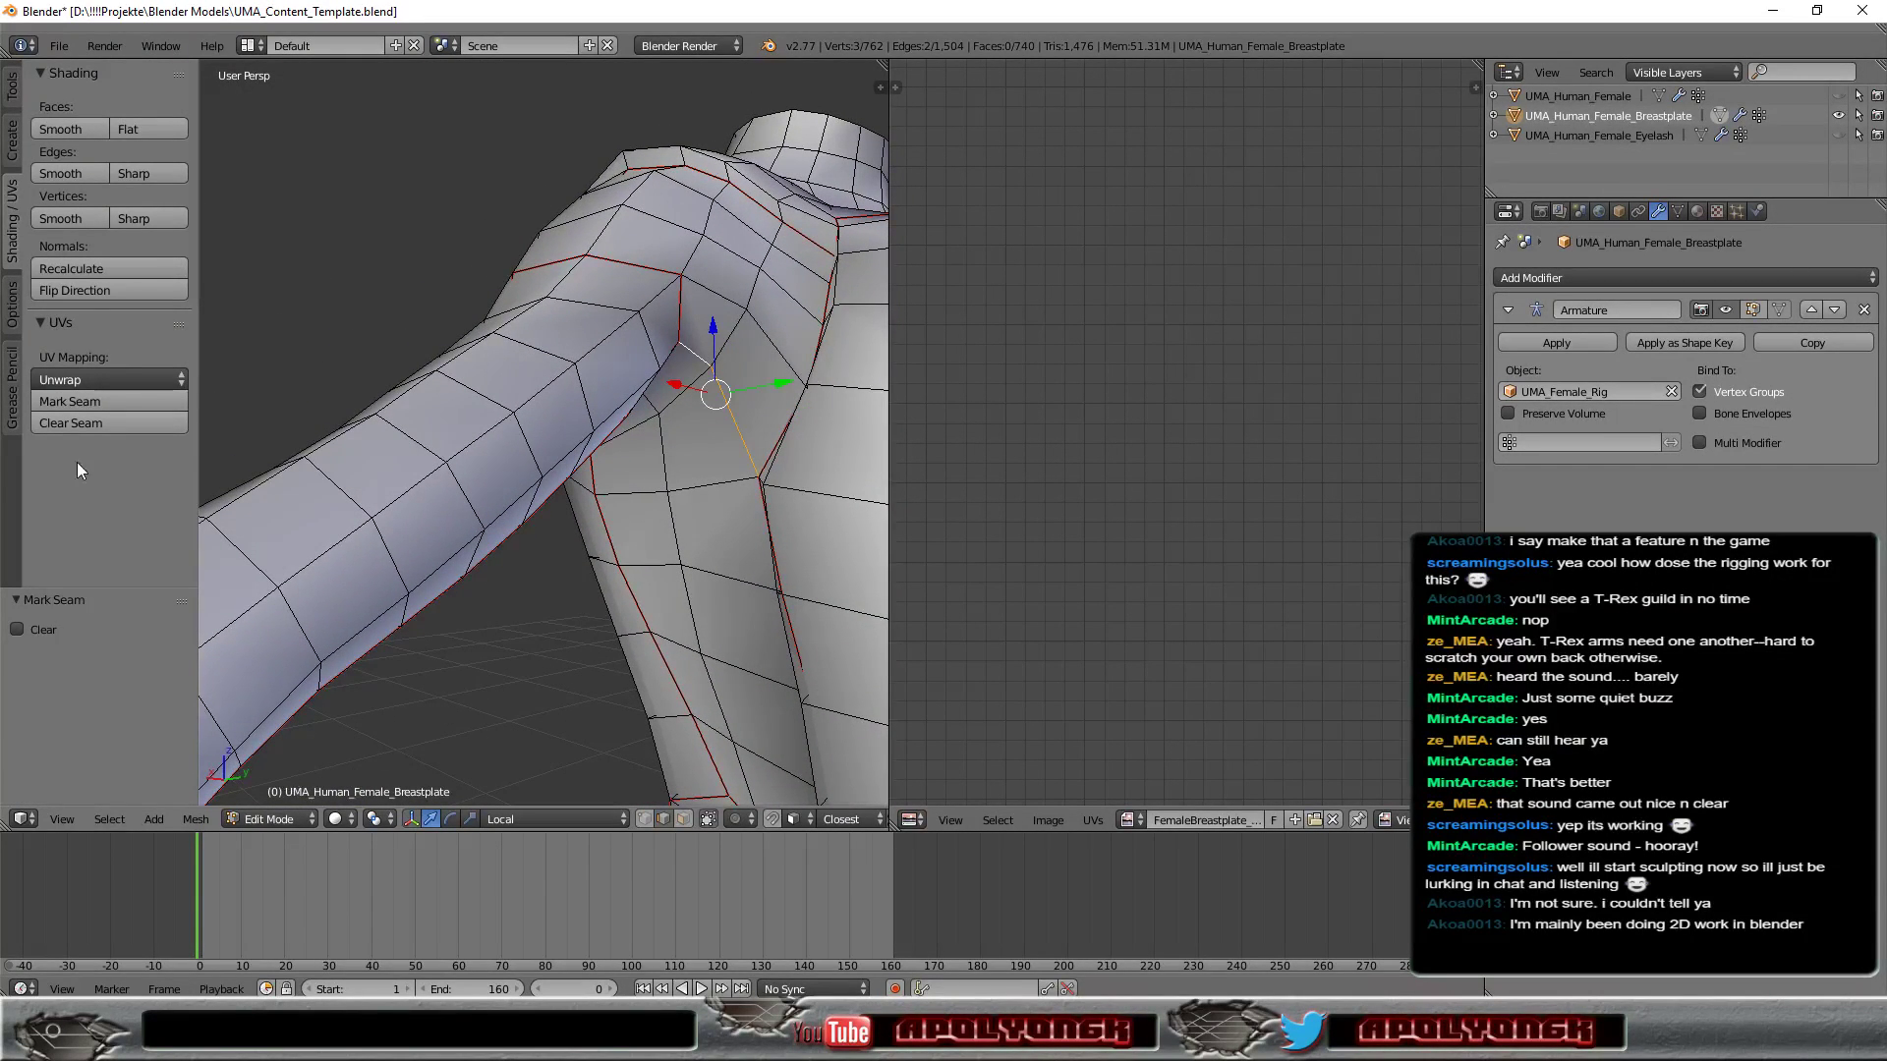
mouse_move(590, 516)
middle_mouse_down()
mouse_move(685, 532)
mouse_move(765, 458)
mouse_move(240, 623)
mouse_move(607, 656)
mouse_move(680, 495)
mouse_move(466, 716)
middle_mouse_up()
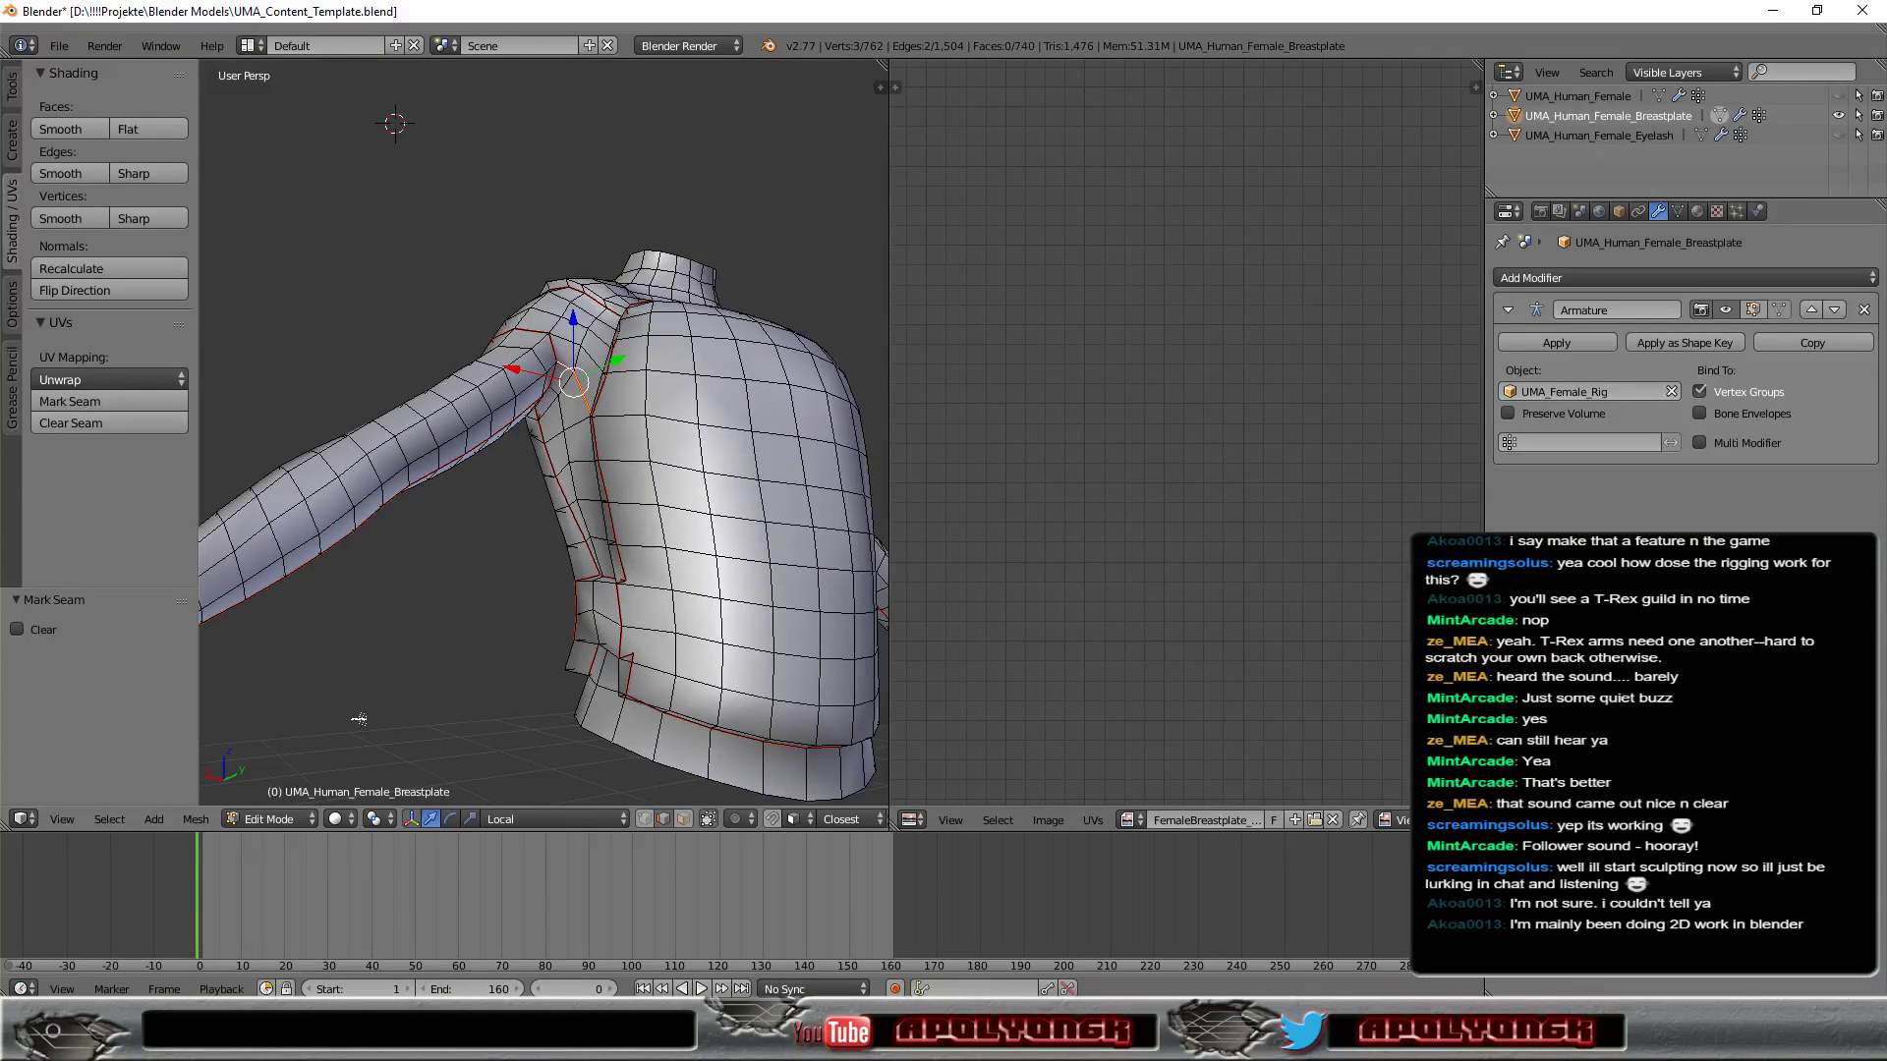
Select all and Unwrap the breastplate using the new seams.
key("a")
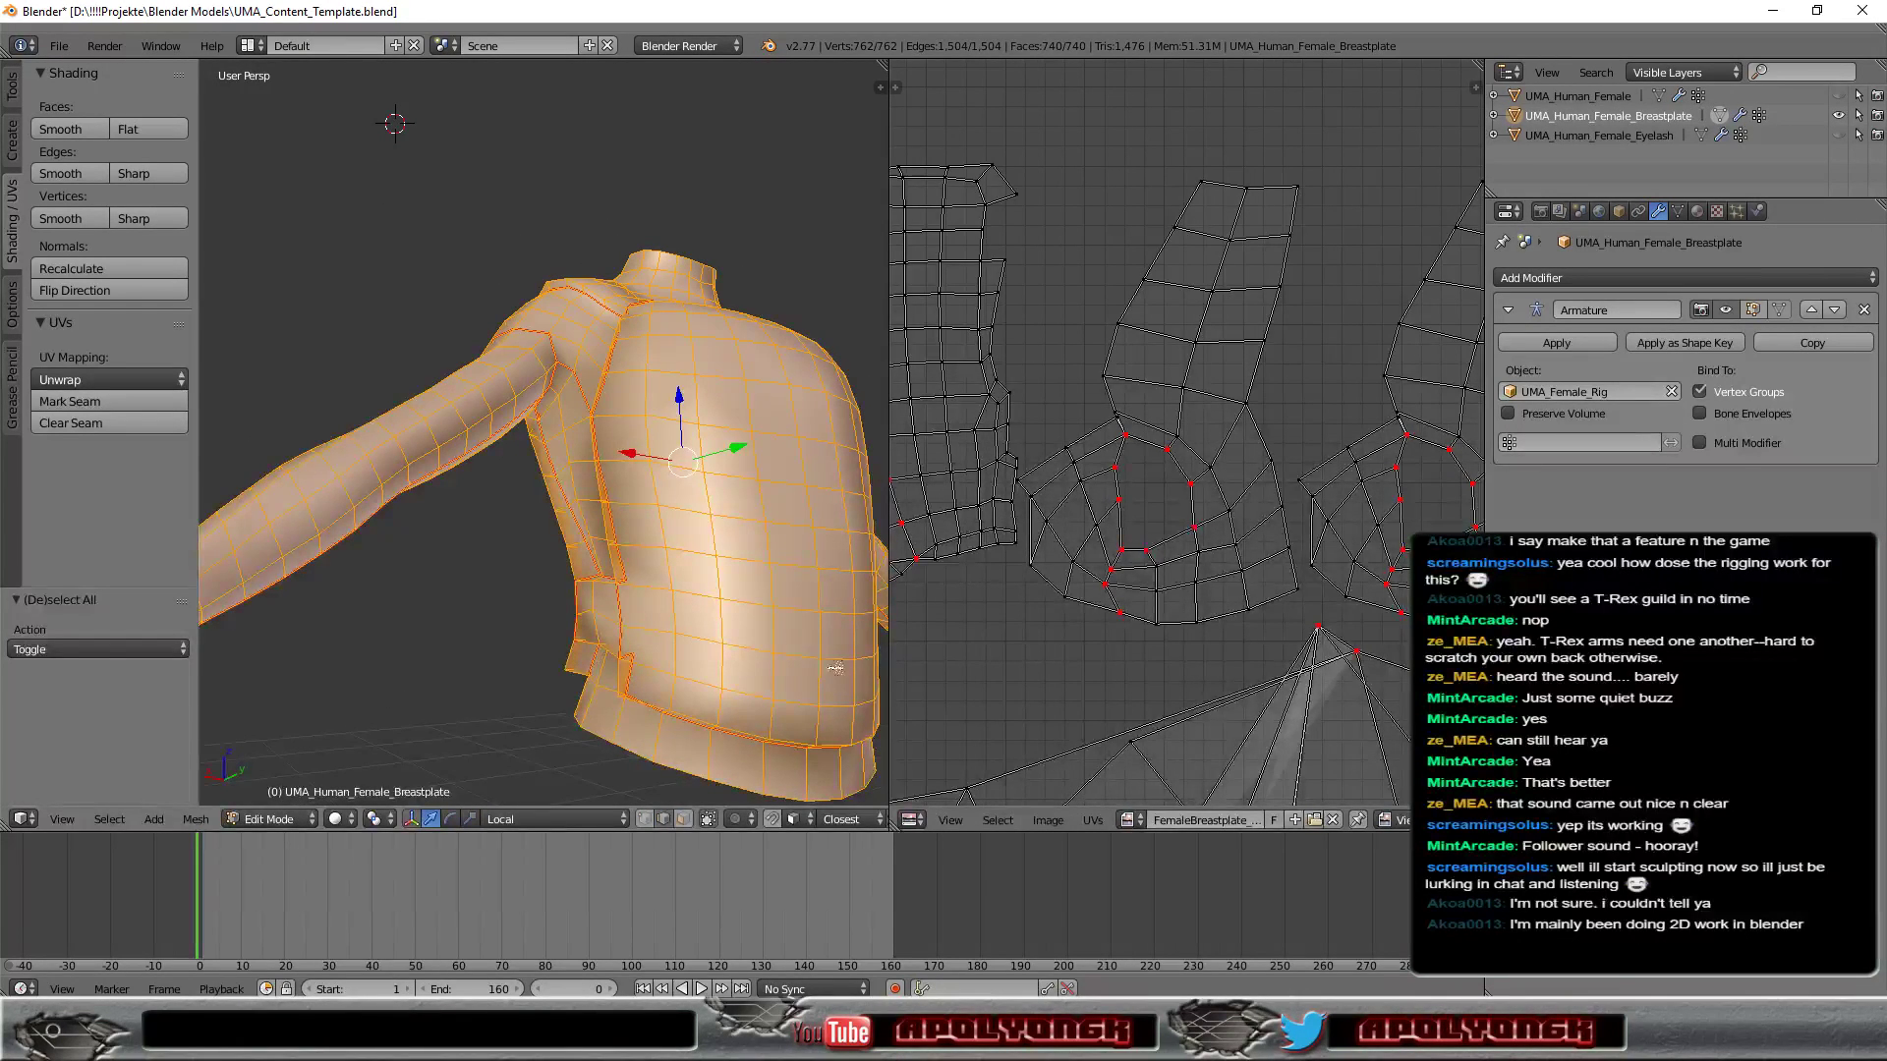
left_click(195, 819)
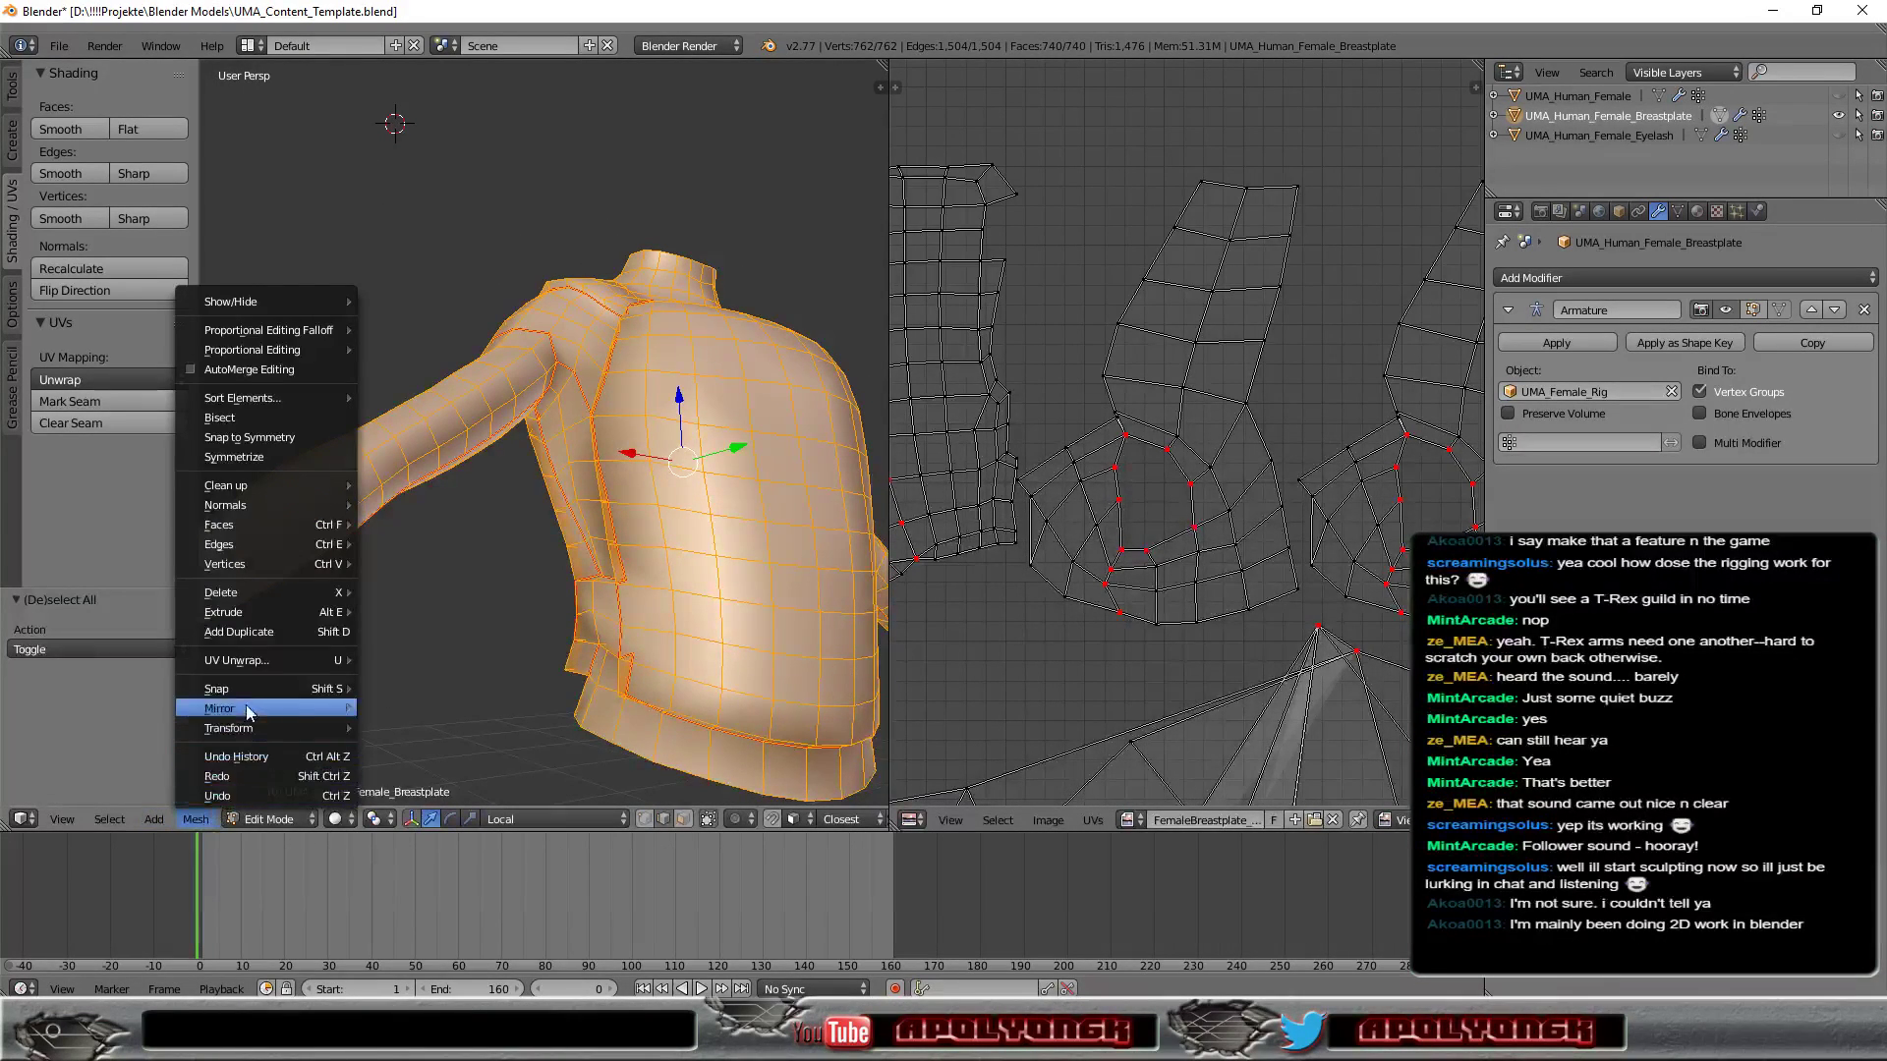
mouse_move(236, 660)
left_click(405, 664)
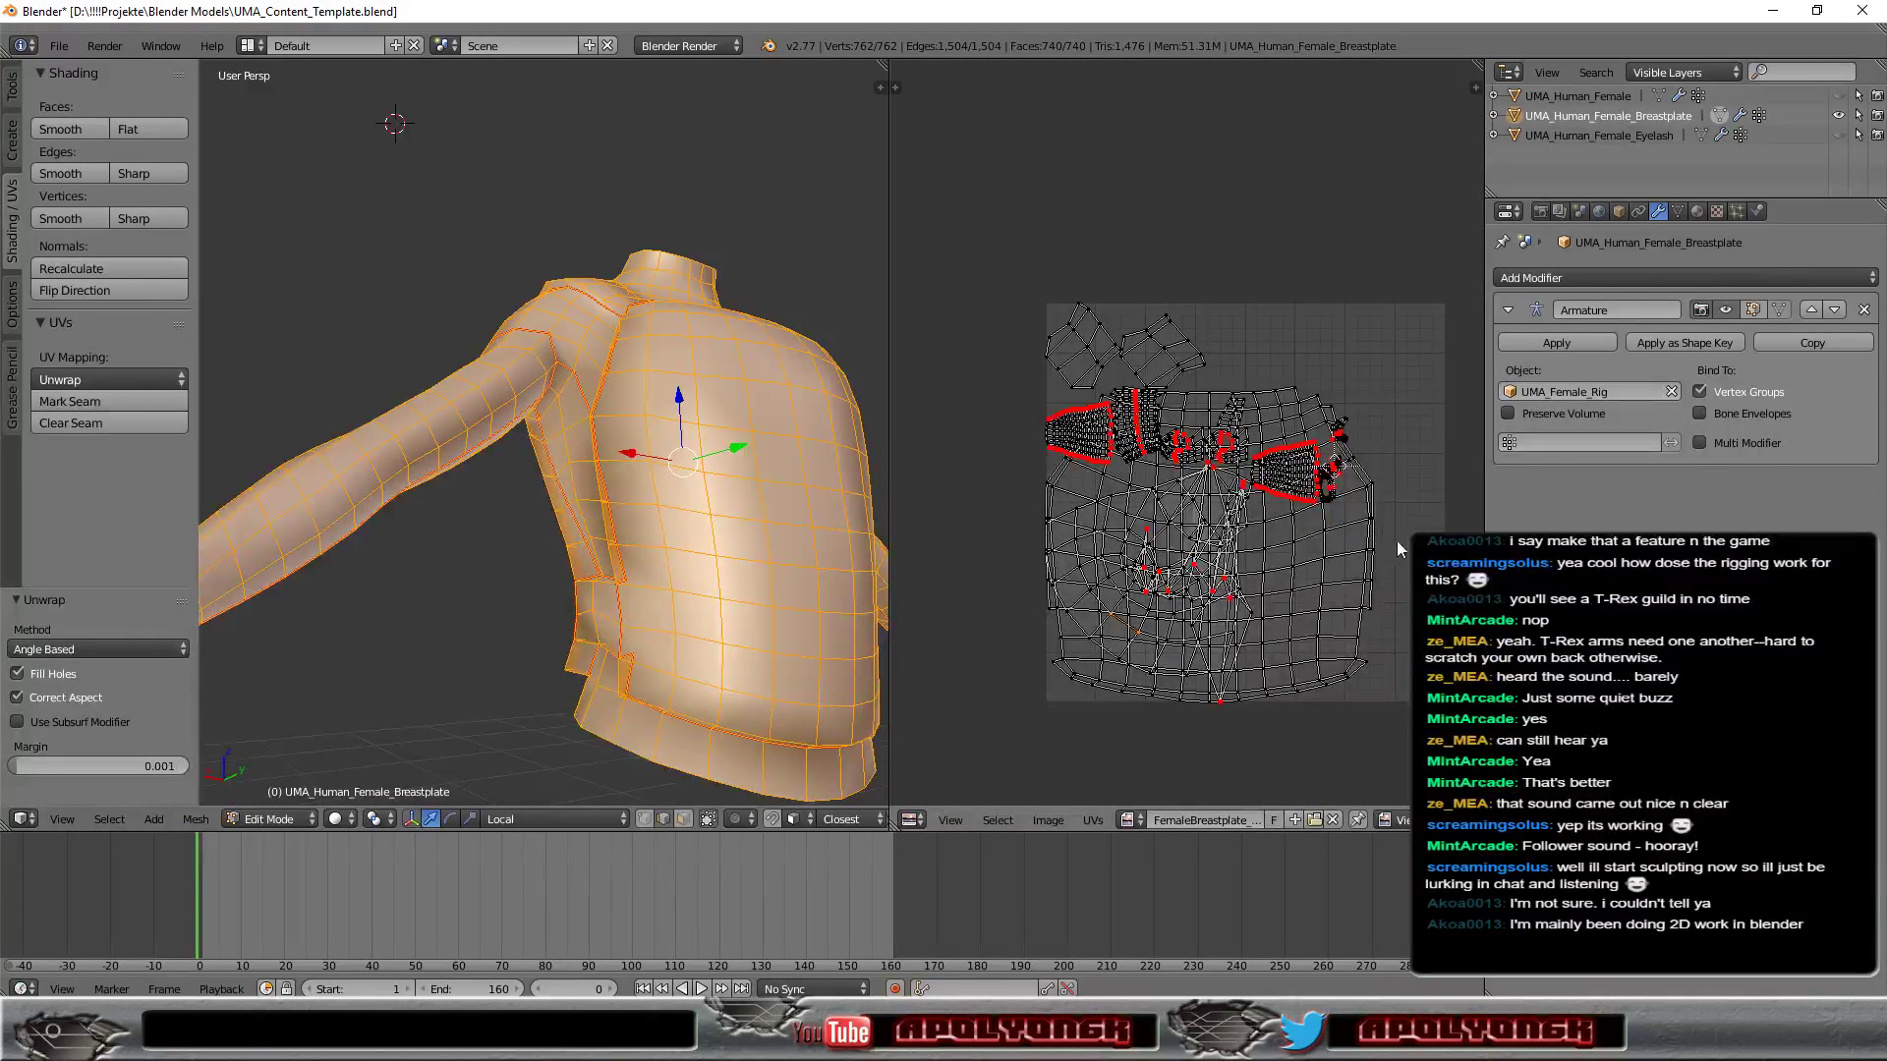
Pan and zoom to centre the new UV layout and widen the UV editor.
middle_click_drag(1413, 490, 1395, 360)
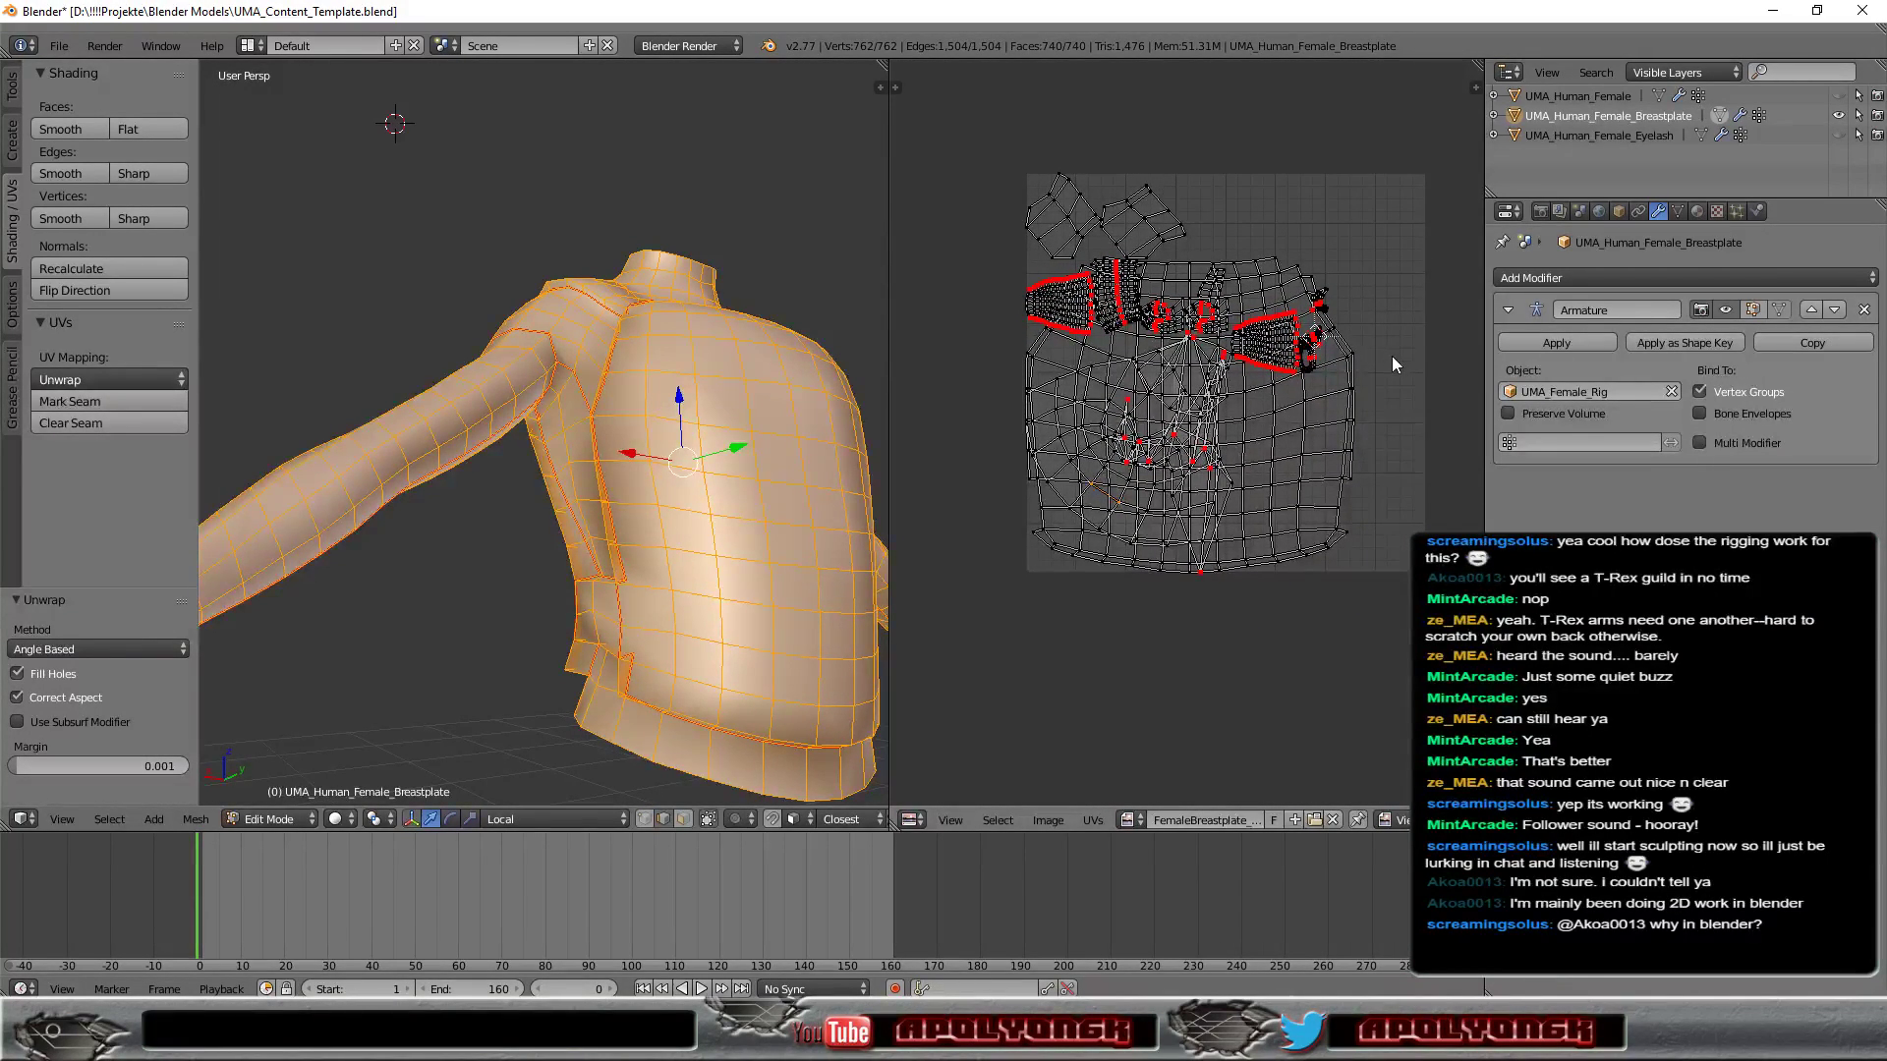
scroll(1396, 342, "up", 1)
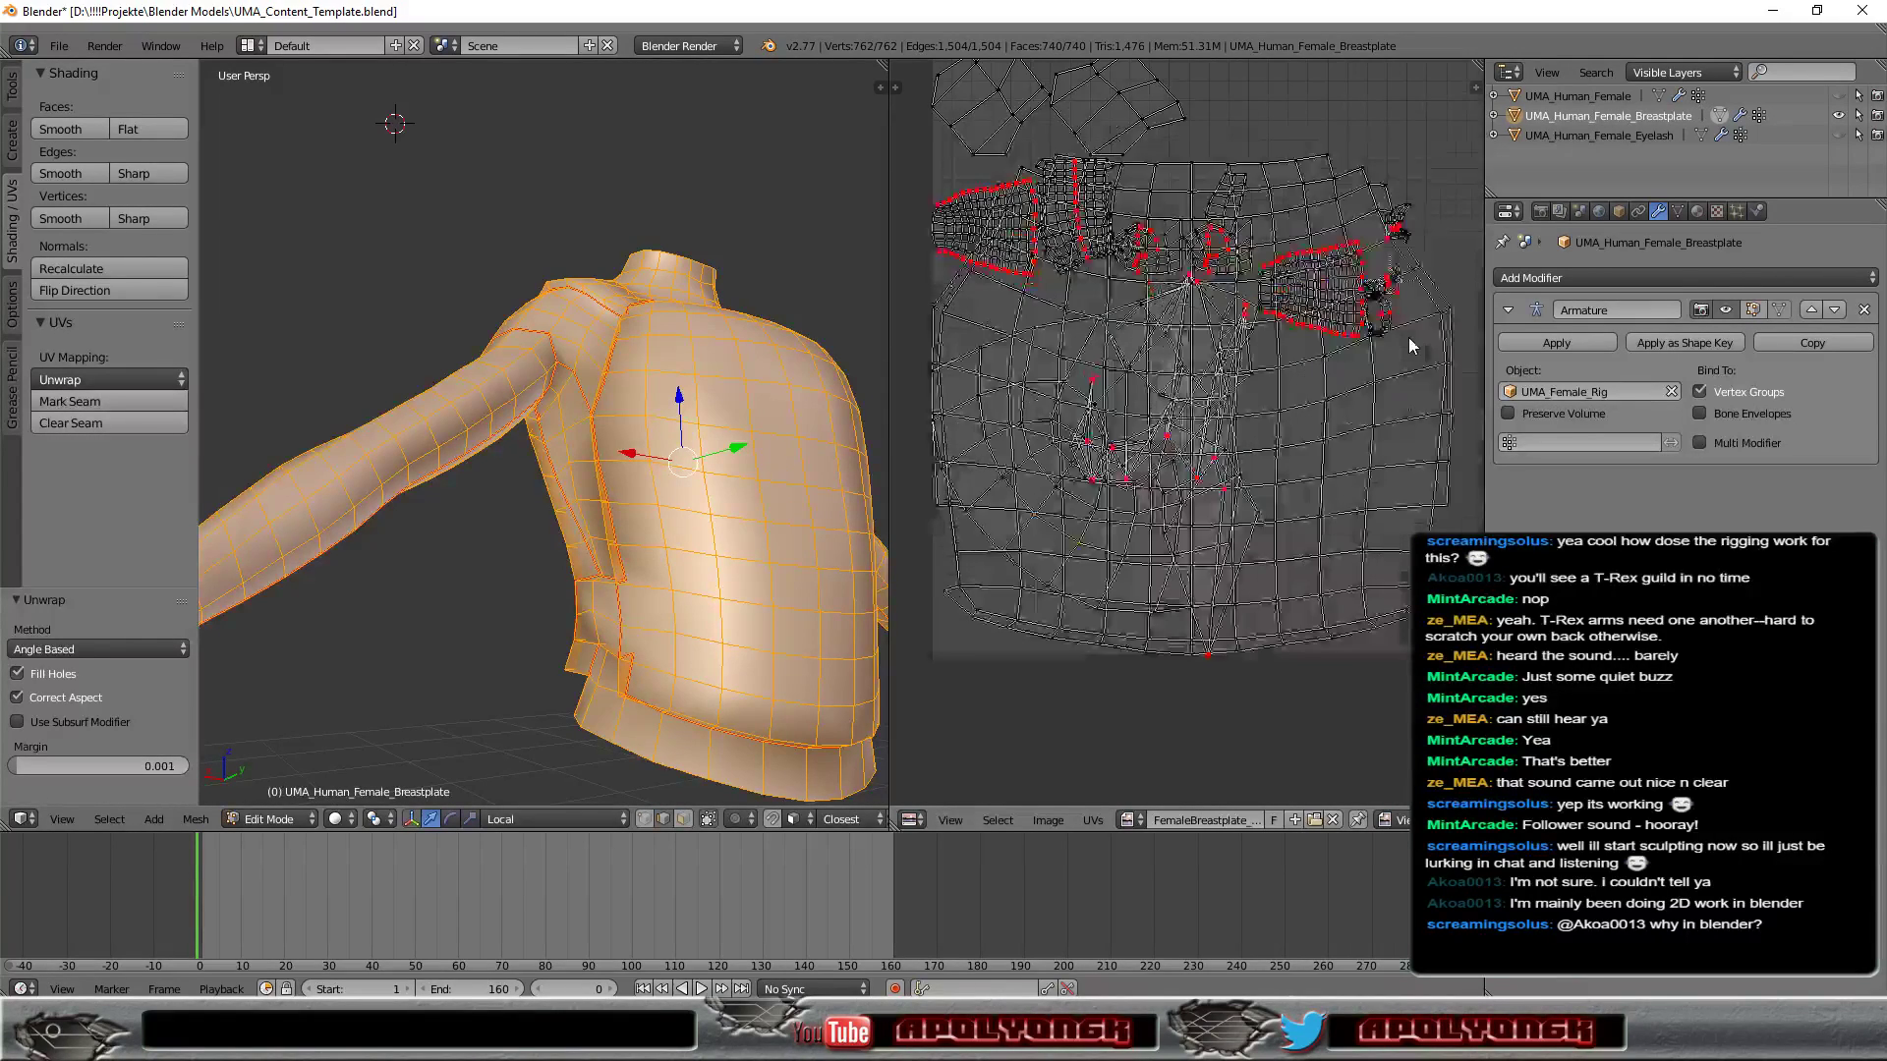
scroll(1407, 338, "up", 1)
scroll(1407, 338, "down", 2)
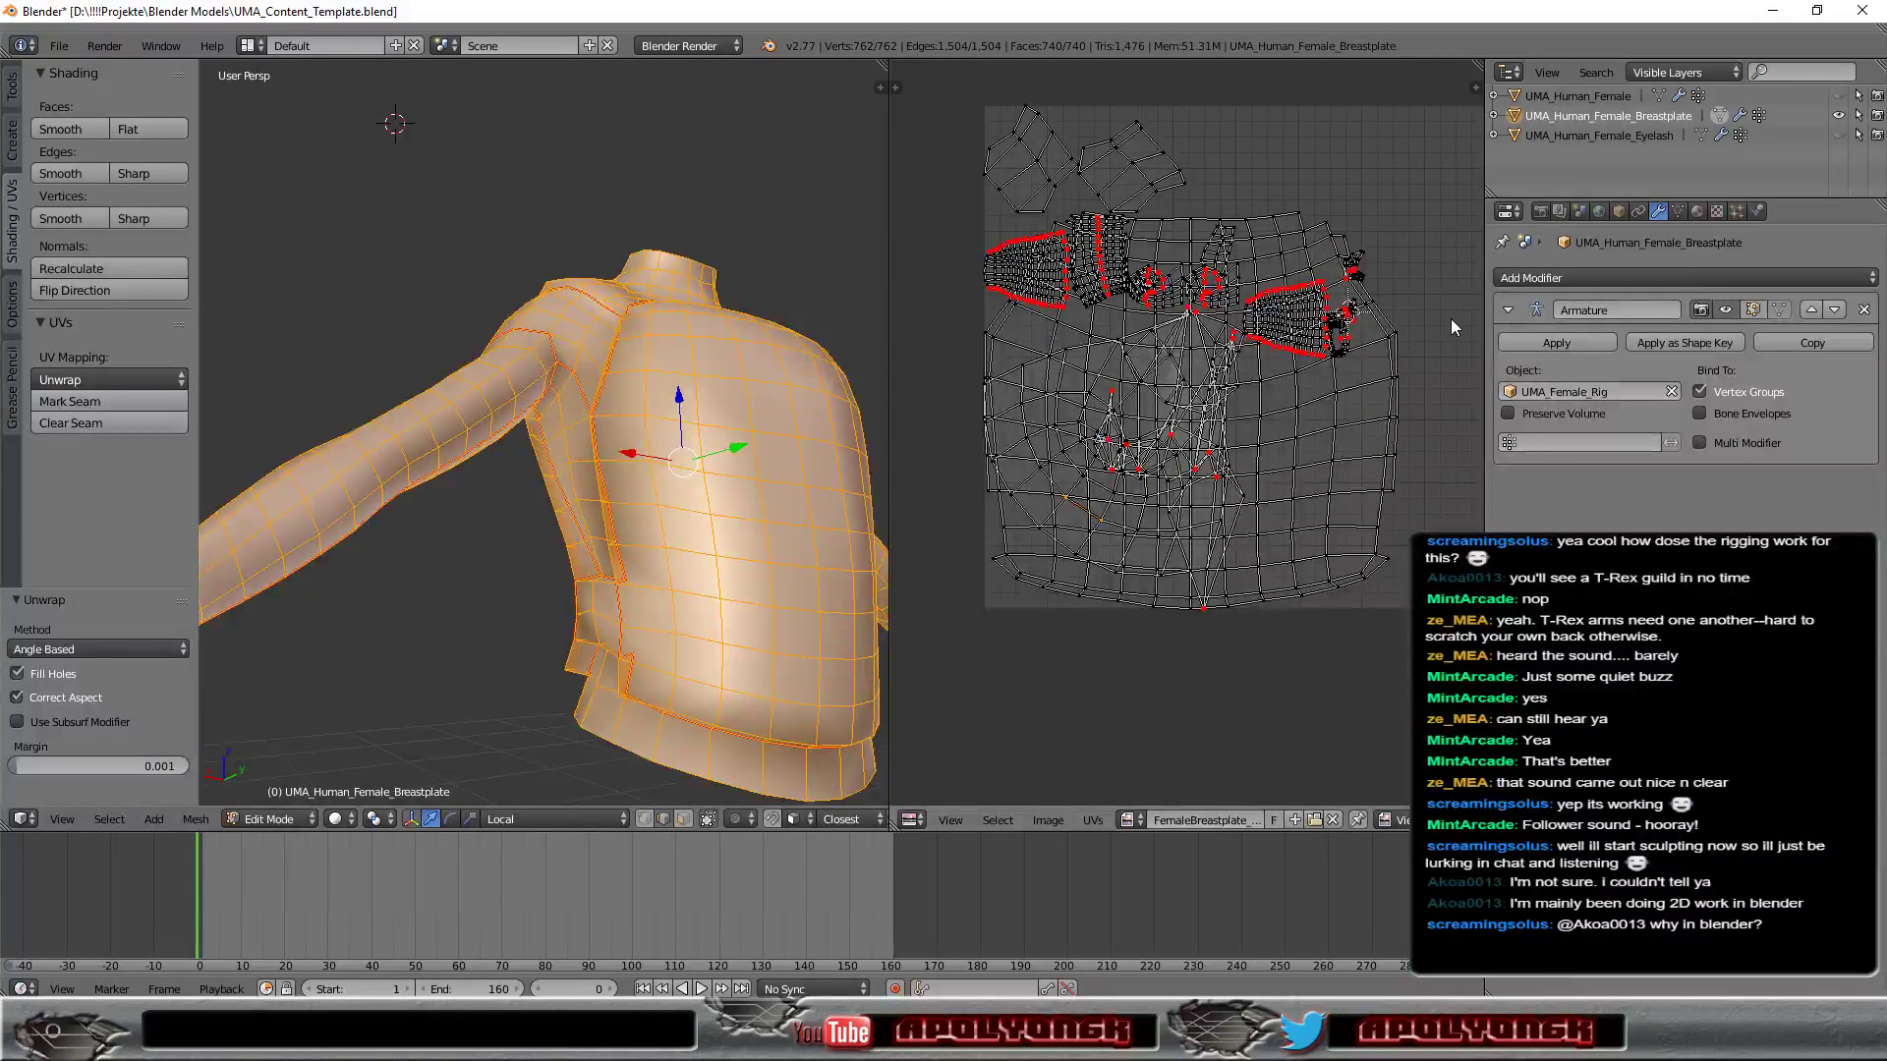
middle_click_drag(1444, 277, 1402, 340)
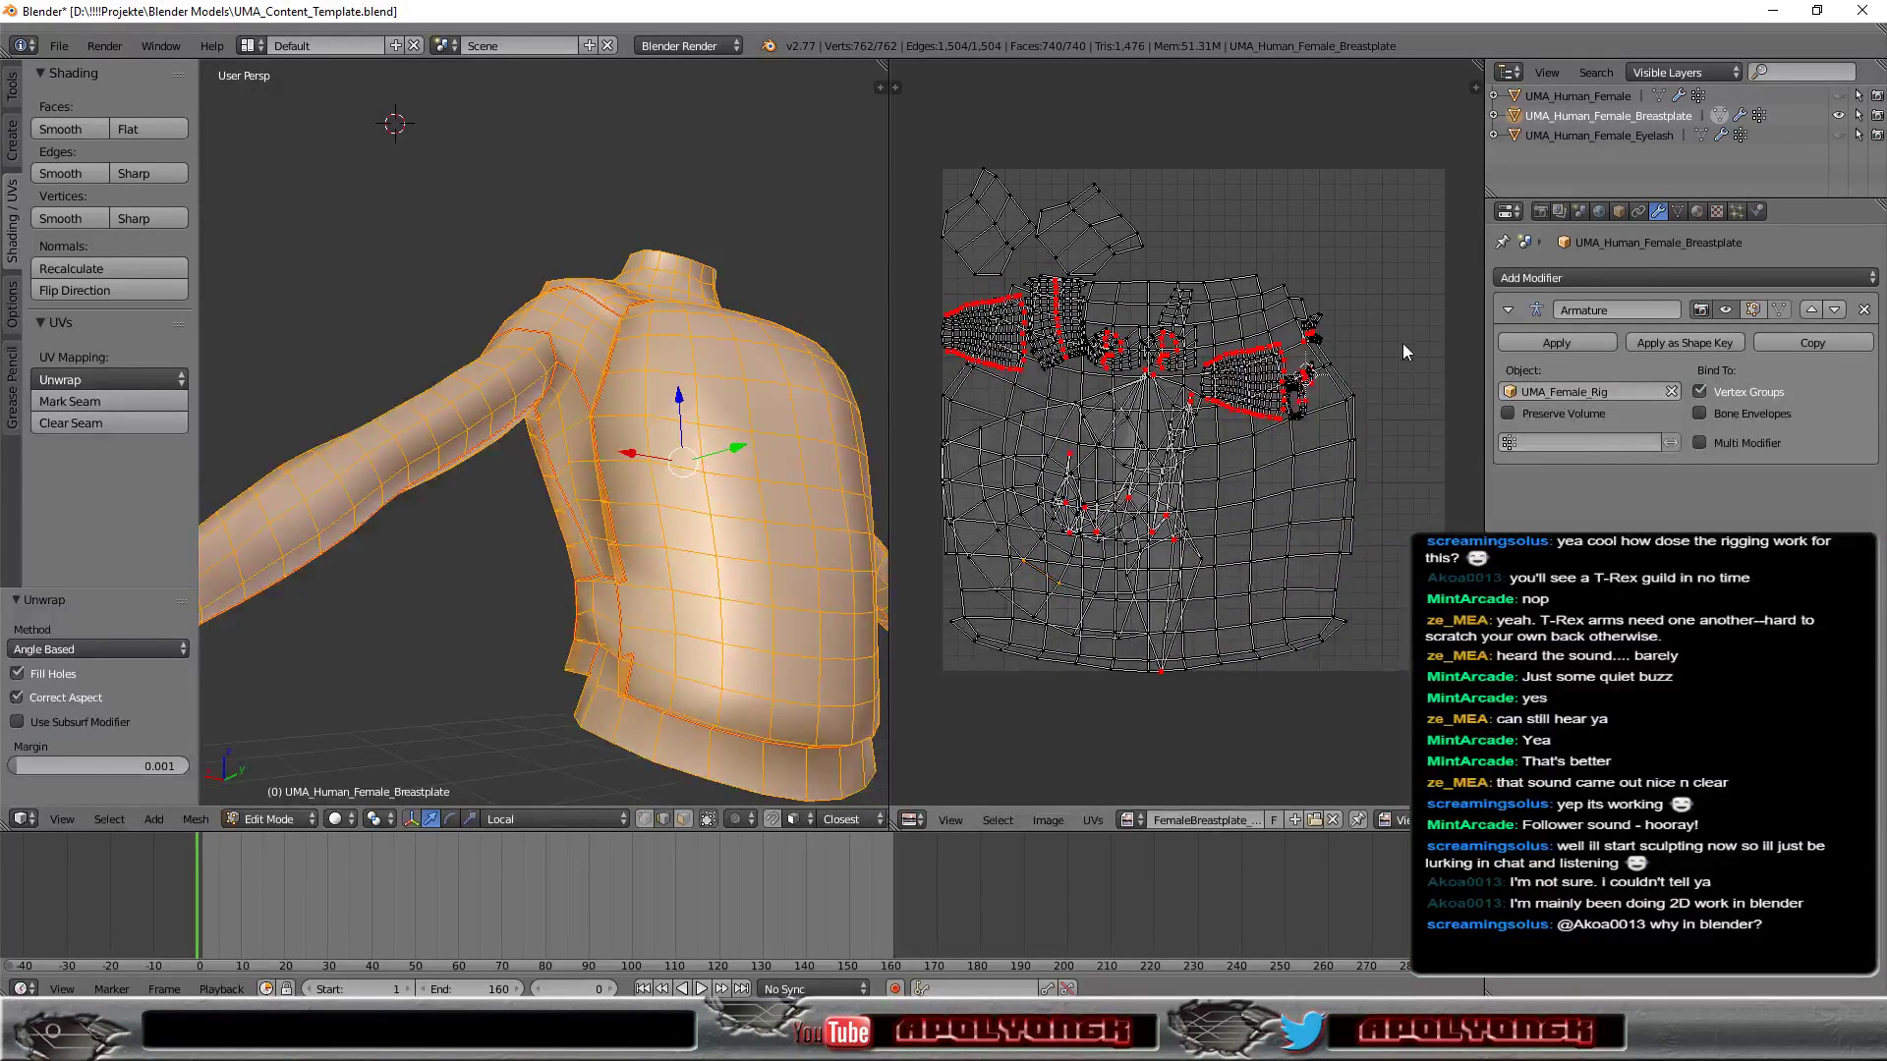
scroll(1340, 475, "up", 1)
scroll(1340, 481, "up", 1)
scroll(1300, 496, "up", 1)
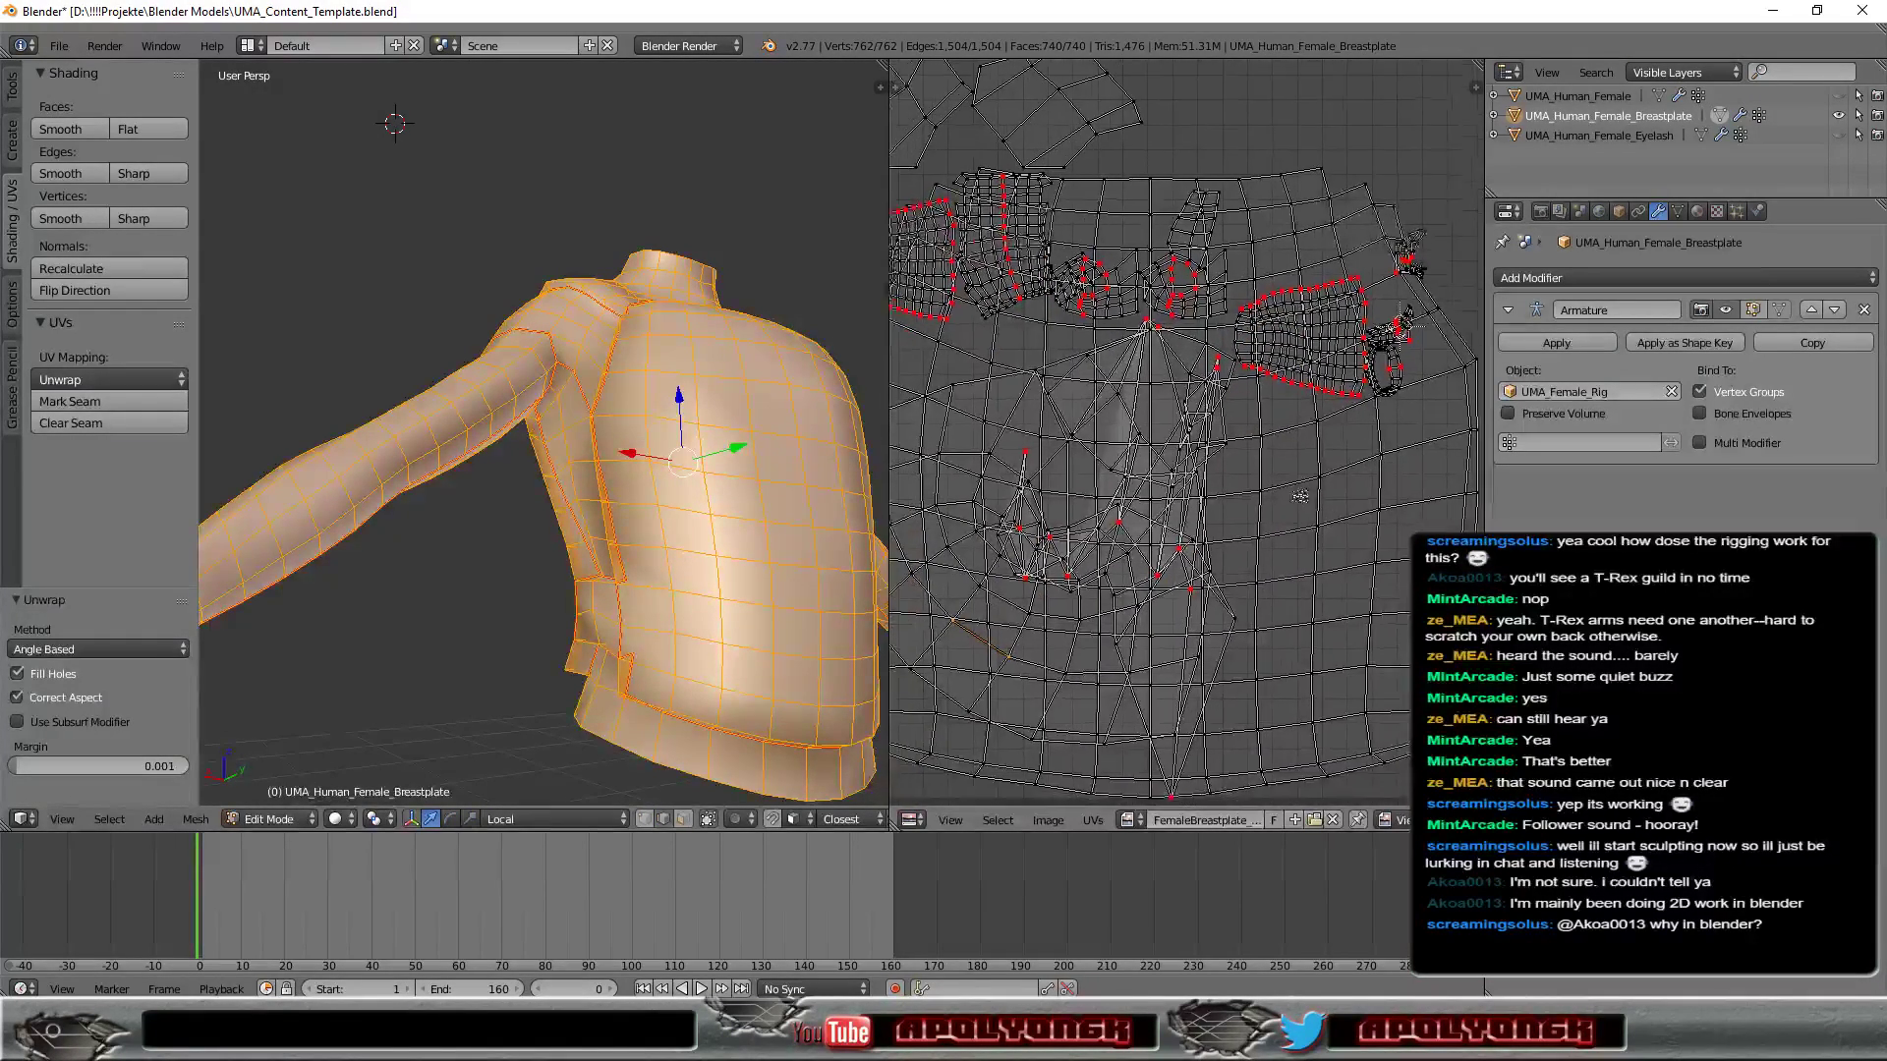
middle_click_drag(1300, 496, 1331, 378)
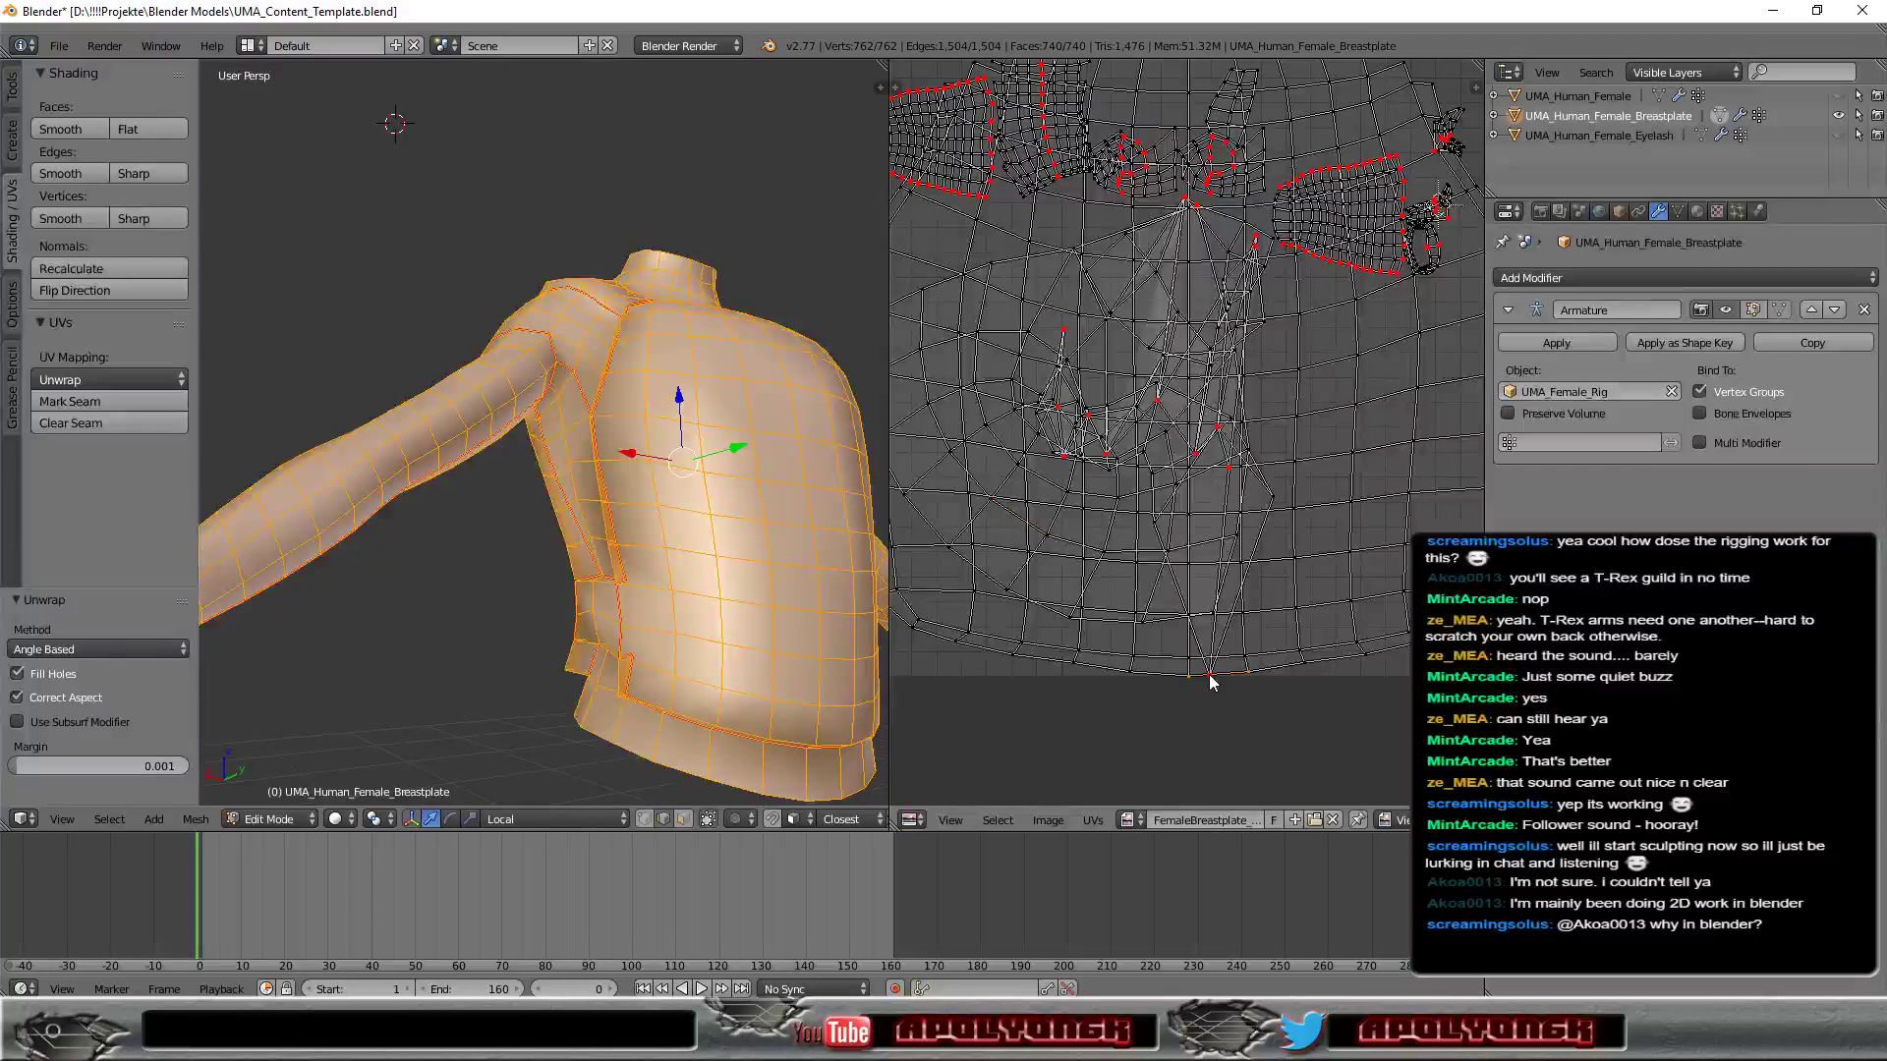
scroll(1236, 688, "up", 2)
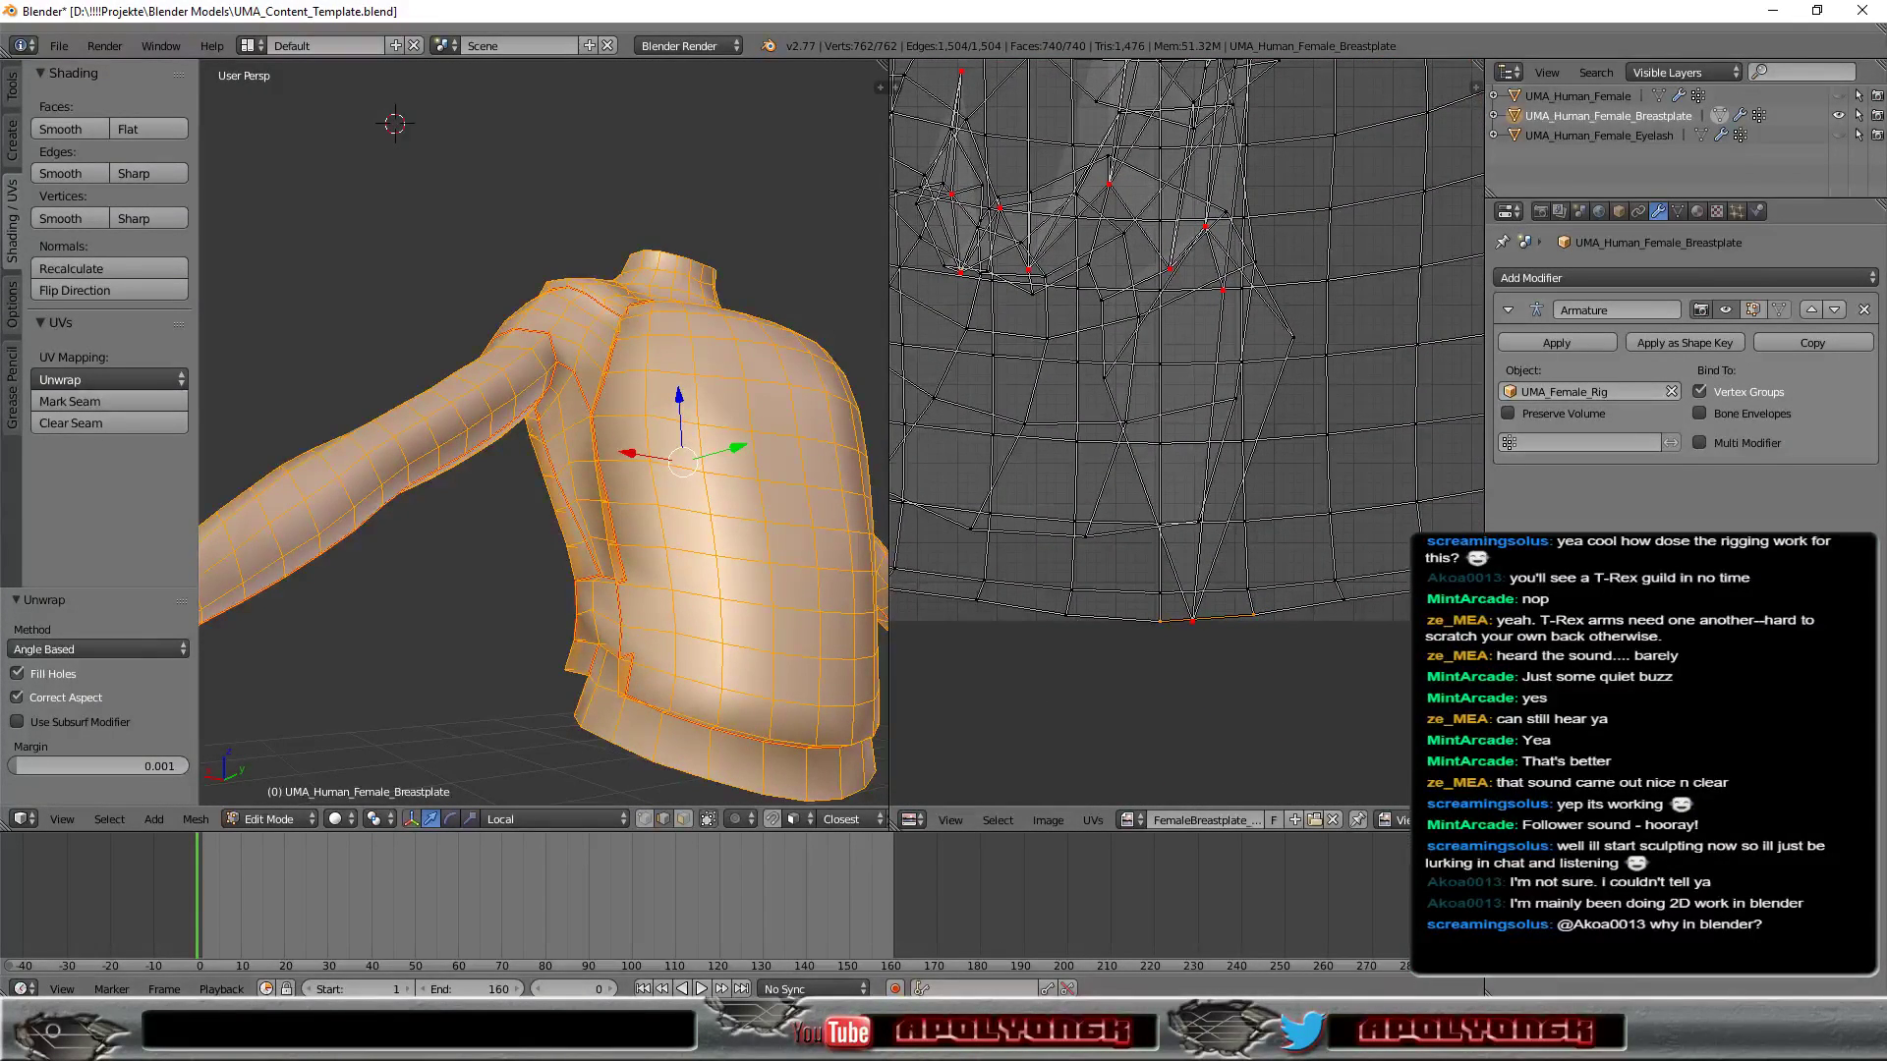
left_click_drag(1486, 393, 1727, 393)
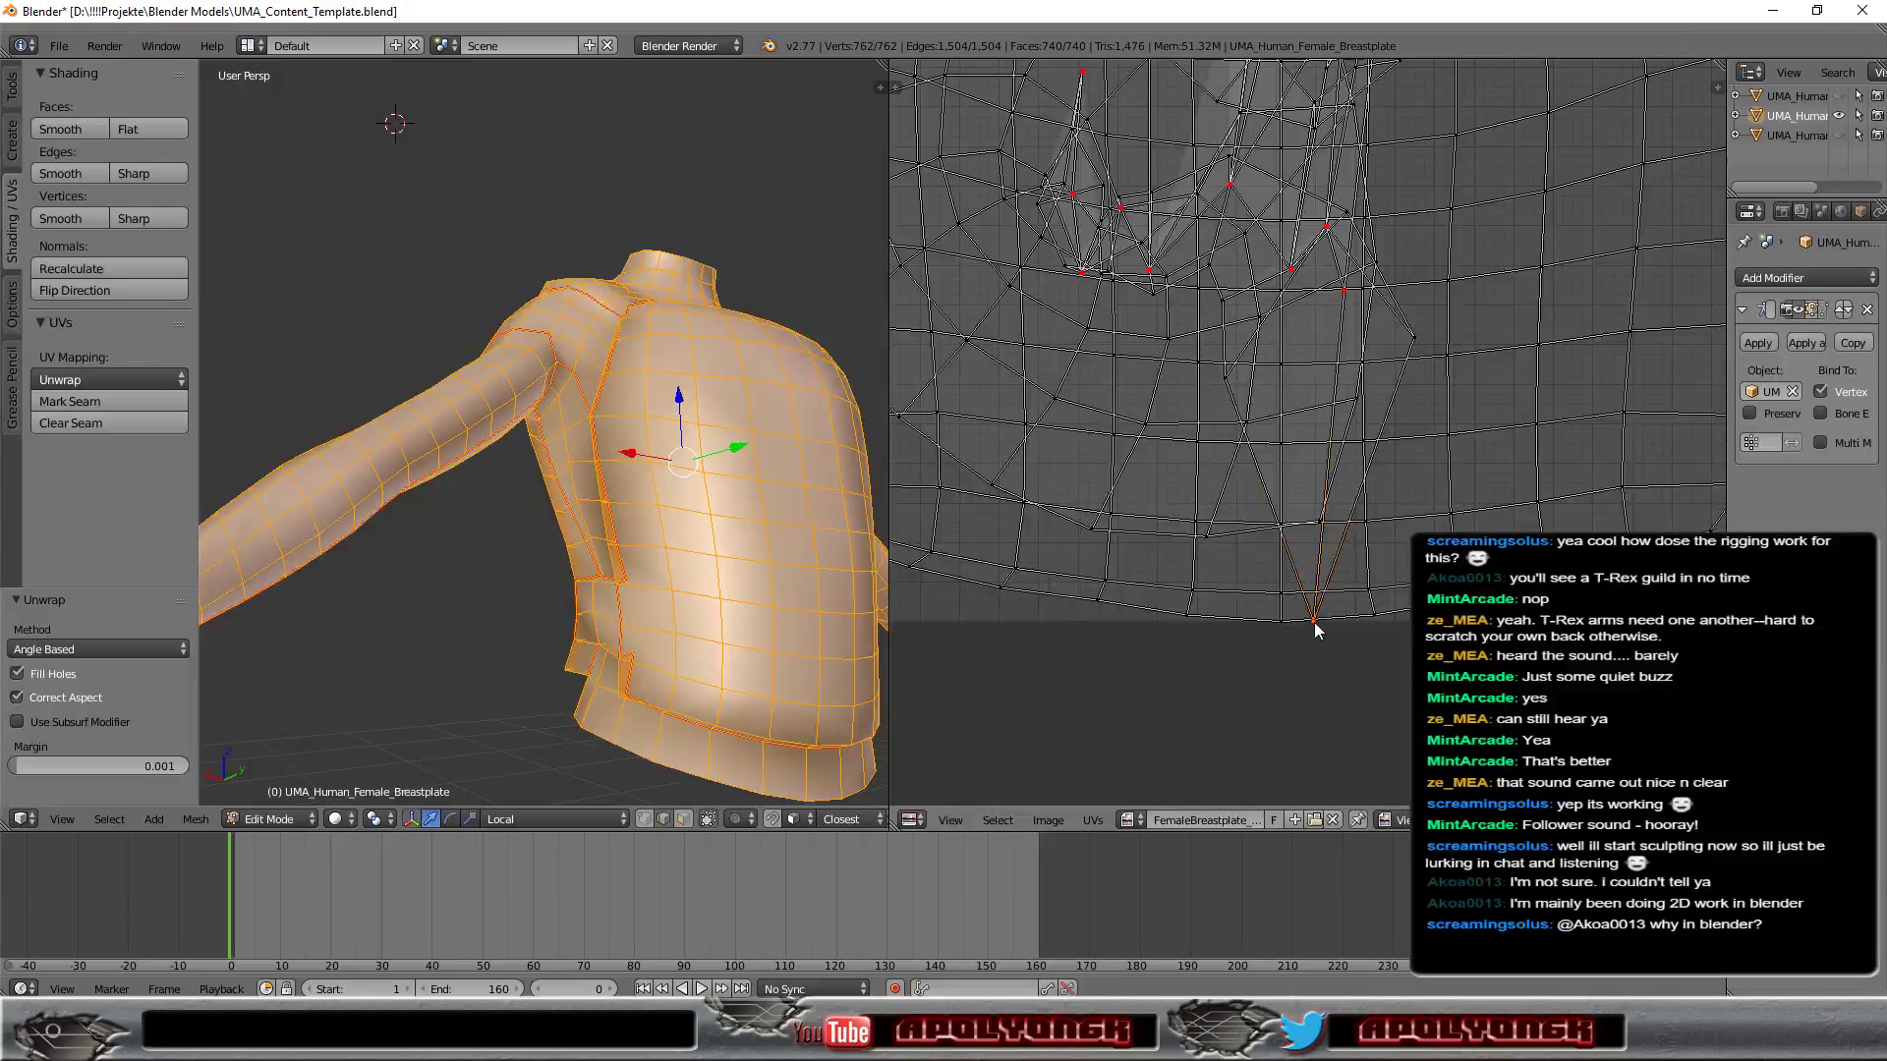
Move the pointed bottom UV vertex up and to the right.
key("g")
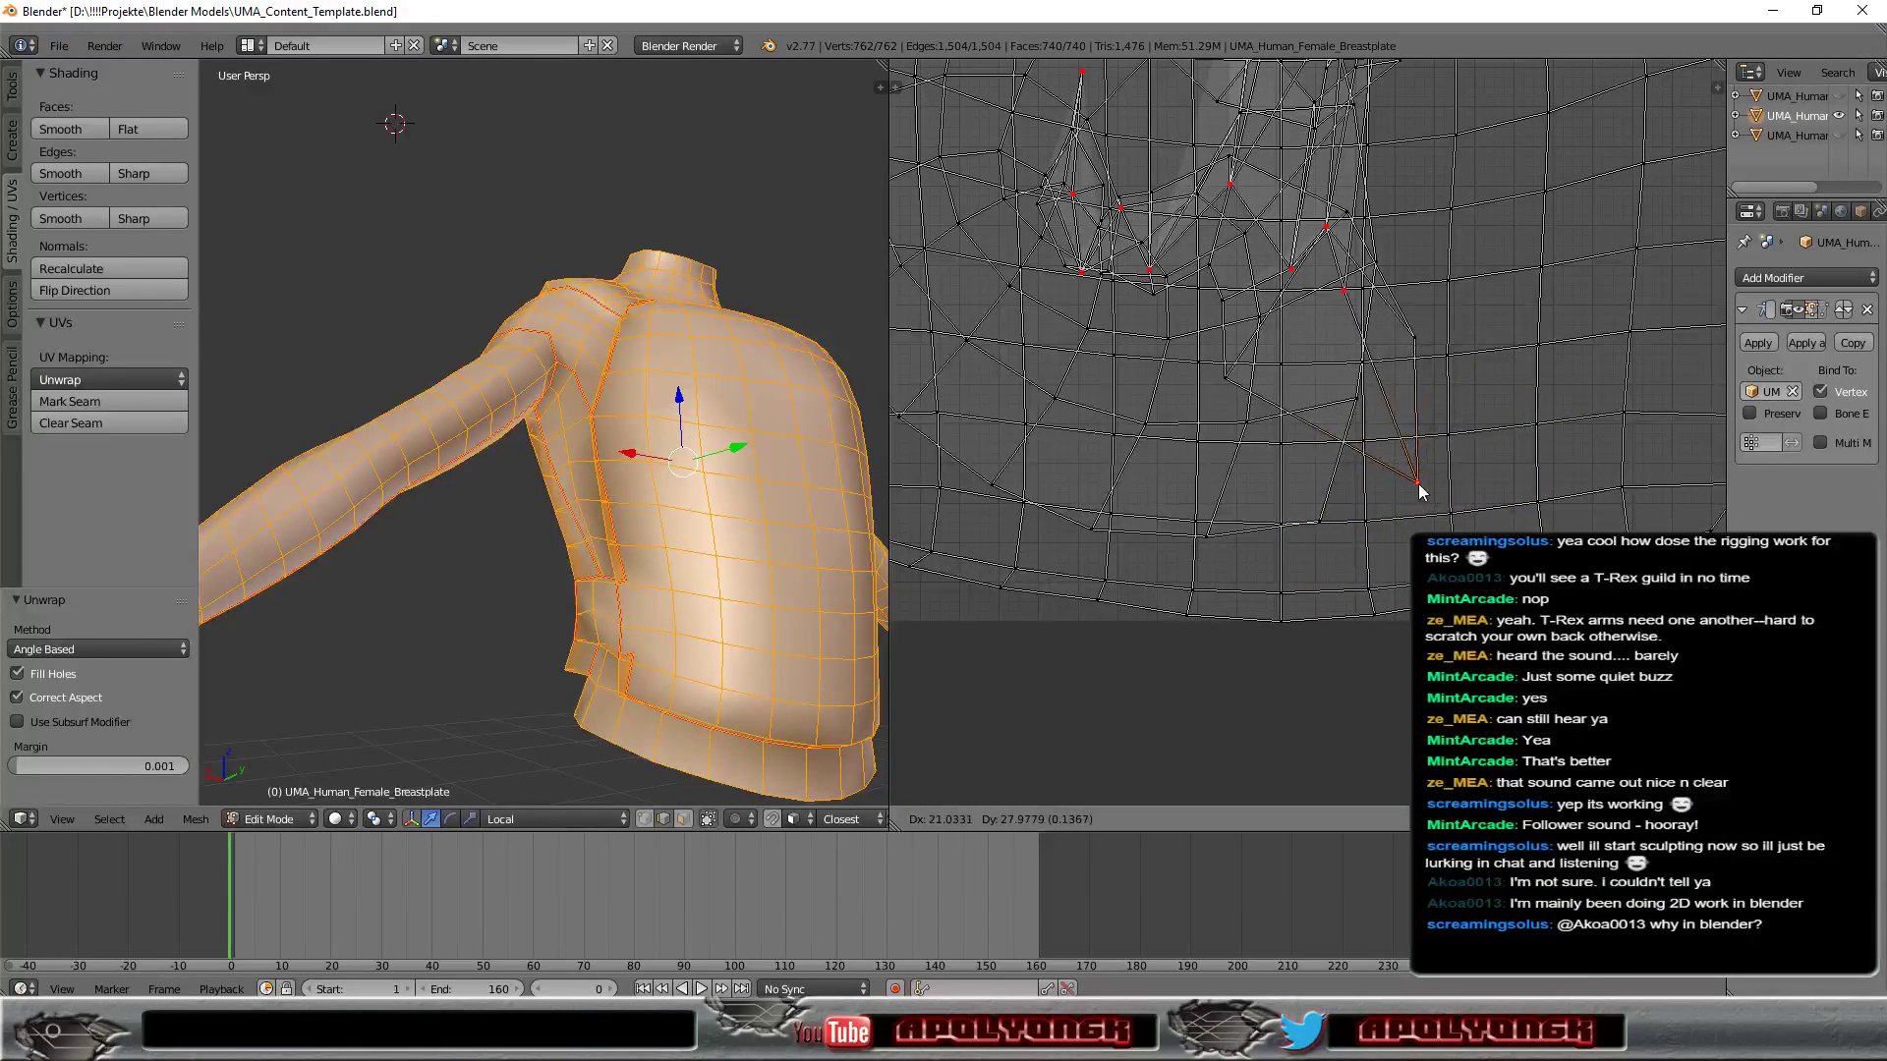
left_click(1402, 475)
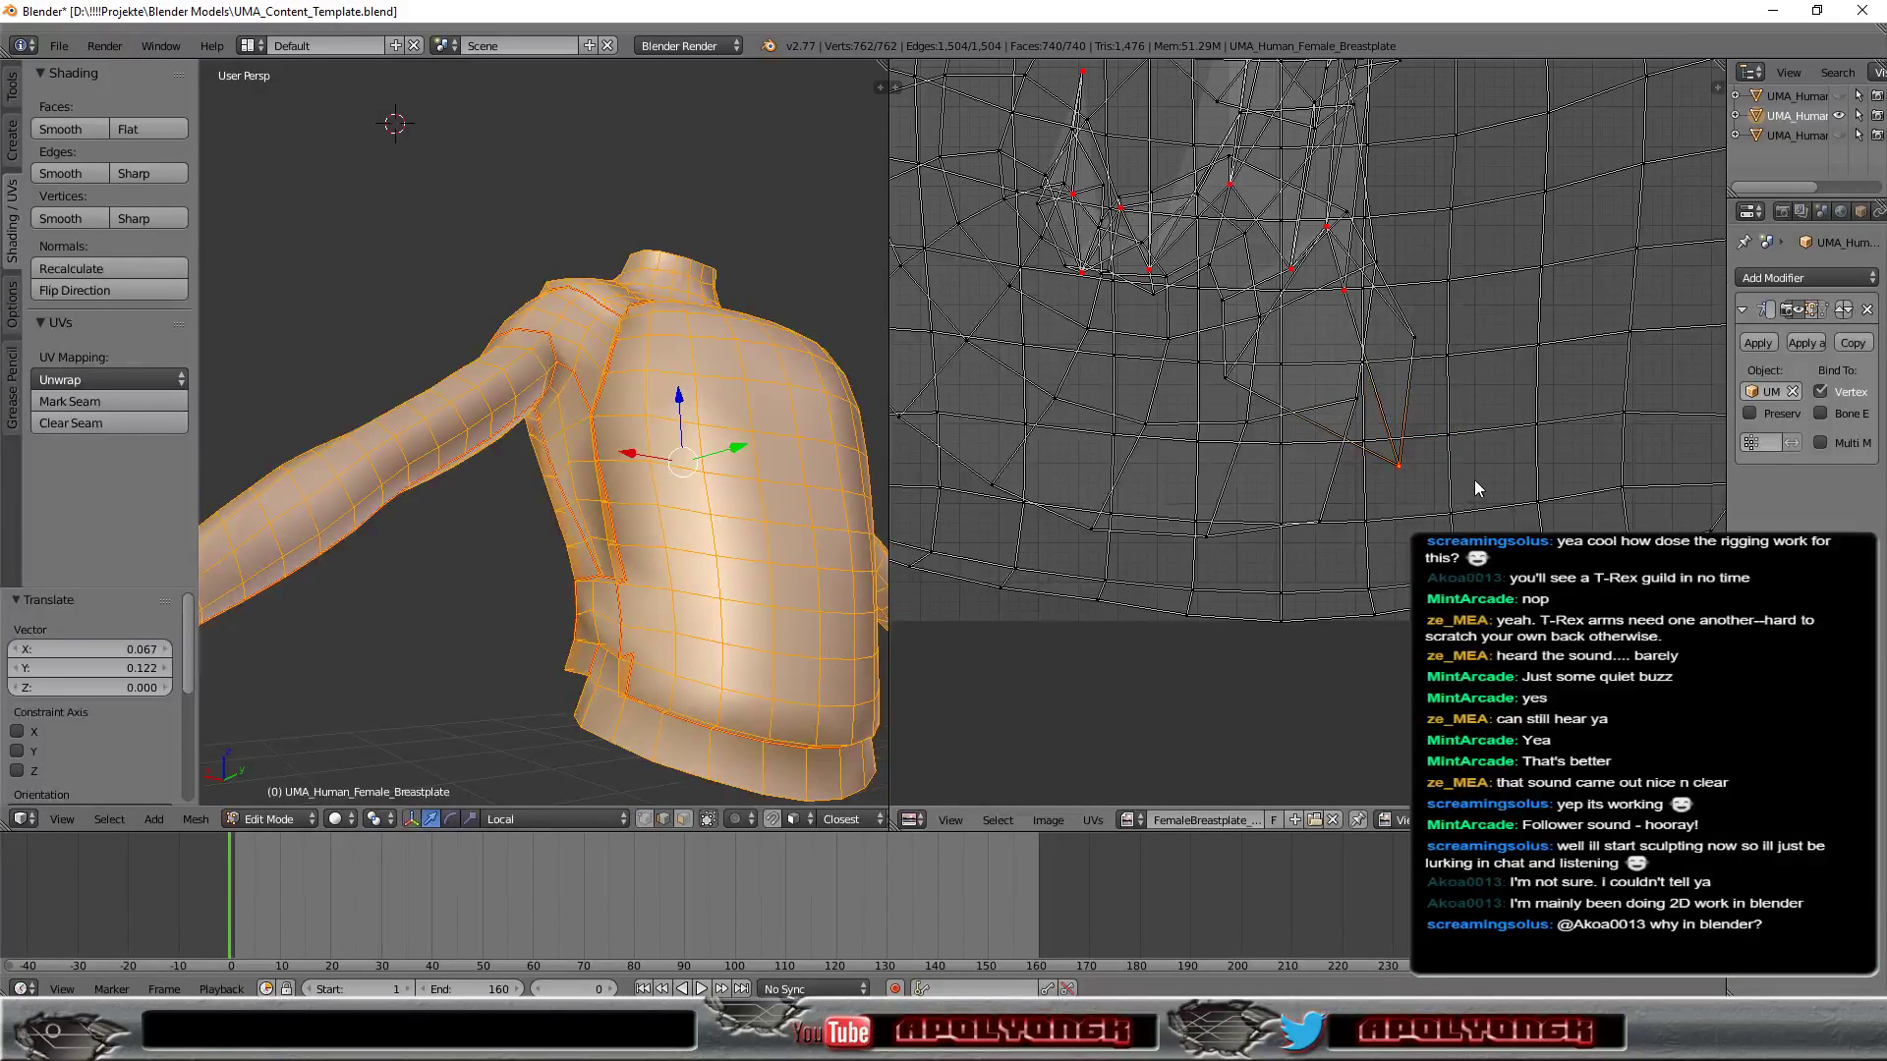
scroll(1464, 442, "down", 3)
scroll(1447, 393, "down", 1)
scroll(1447, 393, "up", 2)
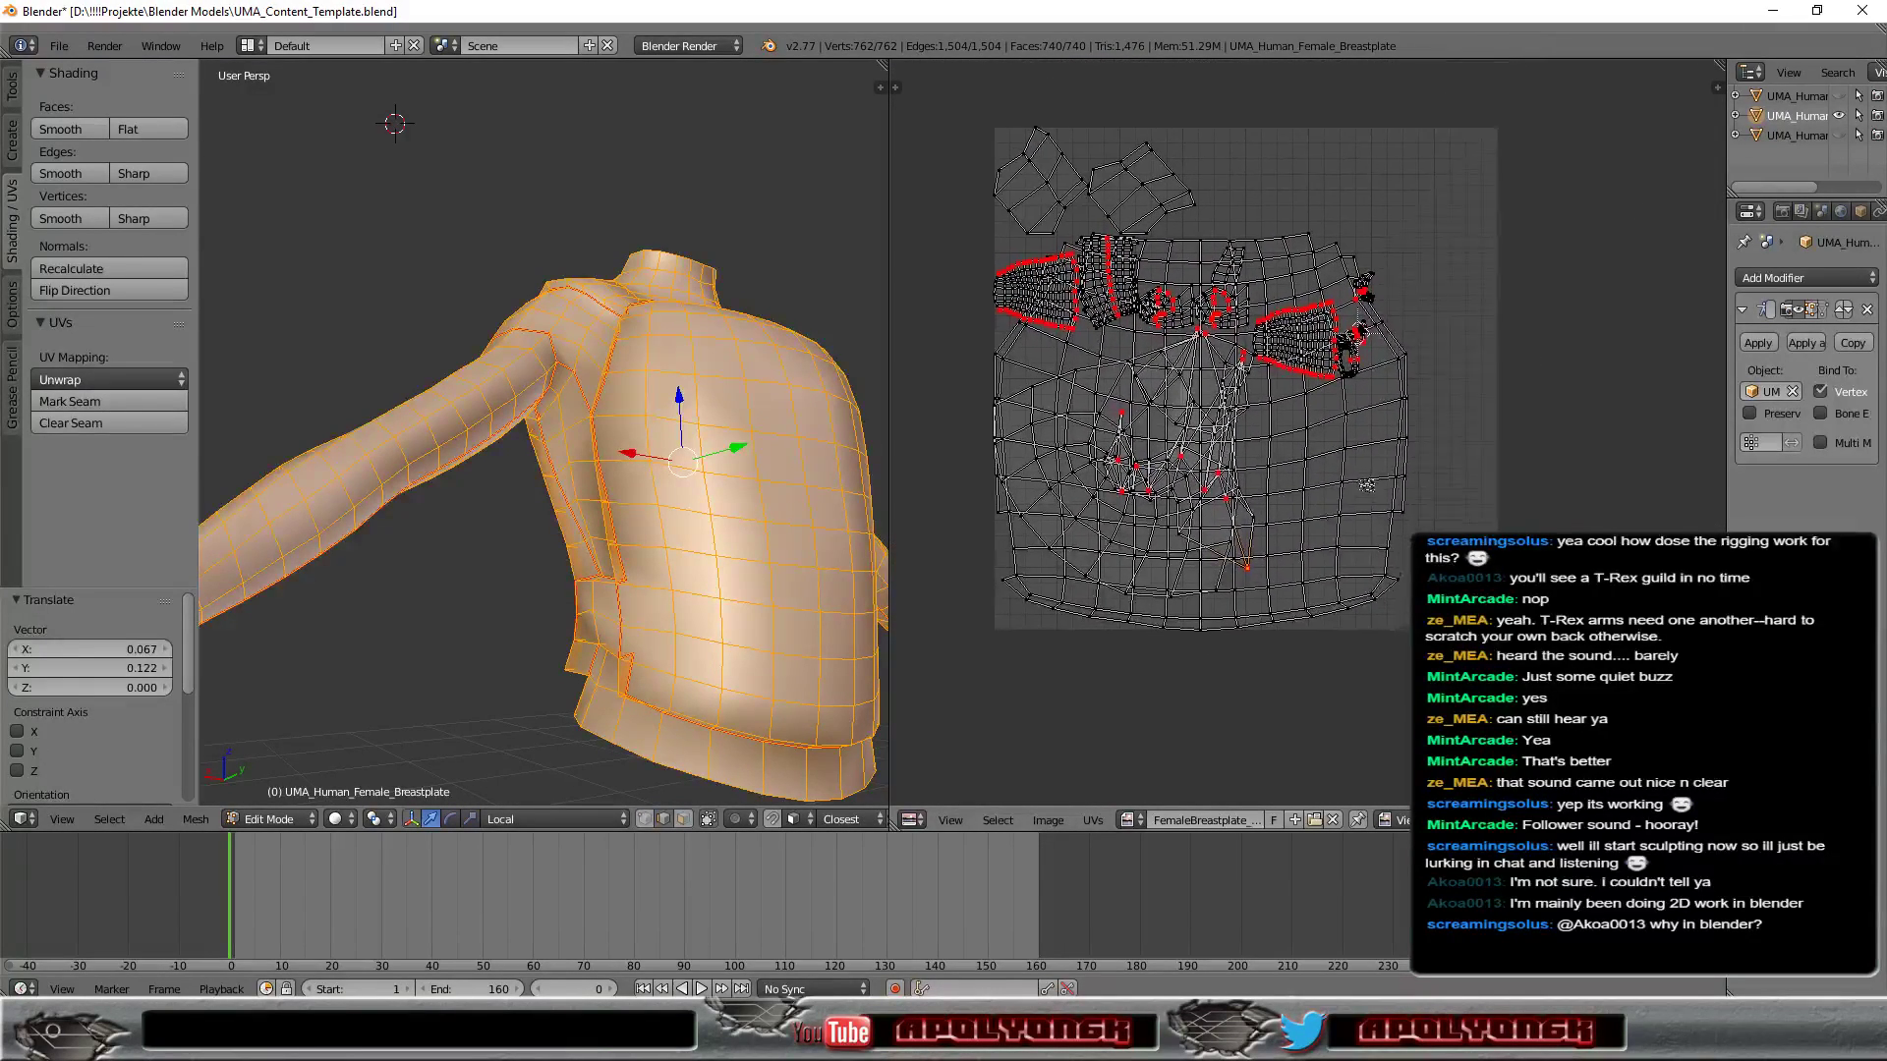
scroll(1342, 470, "up", 1)
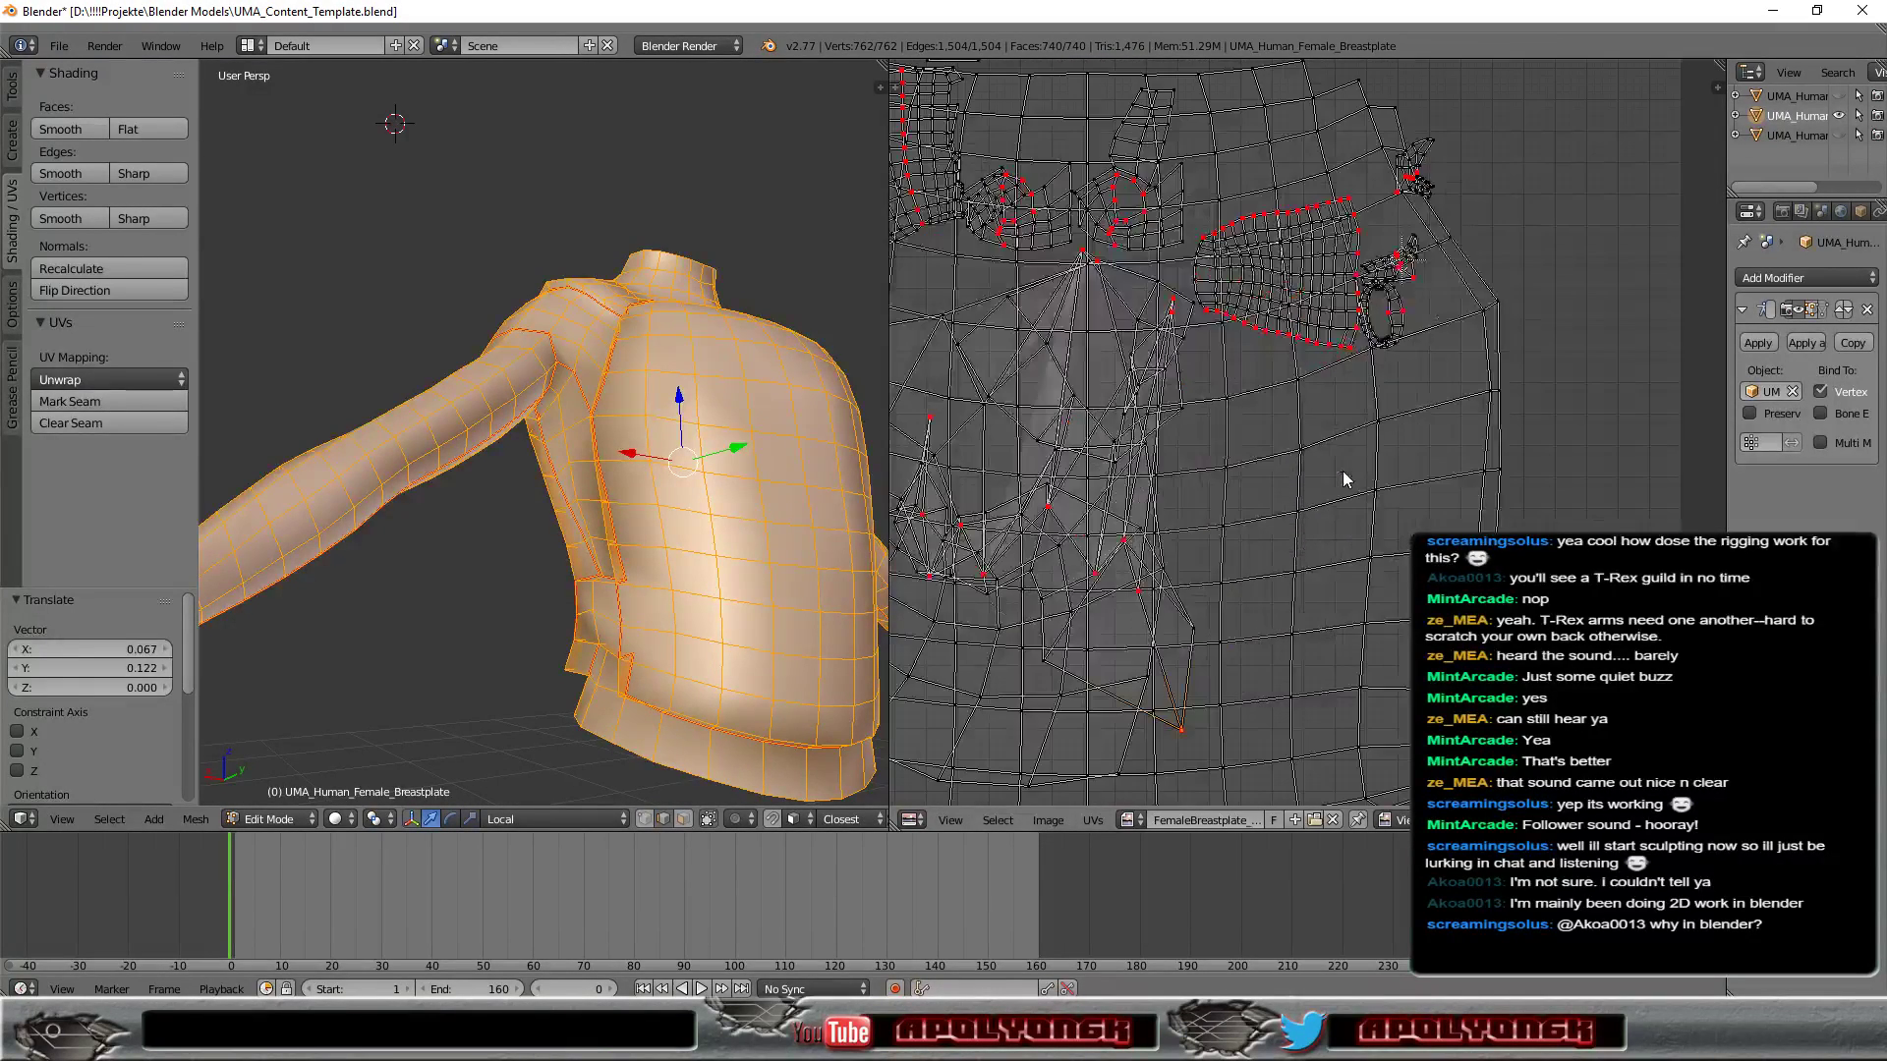
Move the stray UV vertex to 0.035, -0.021, then orbit to a front-left view.
left_click(930, 421)
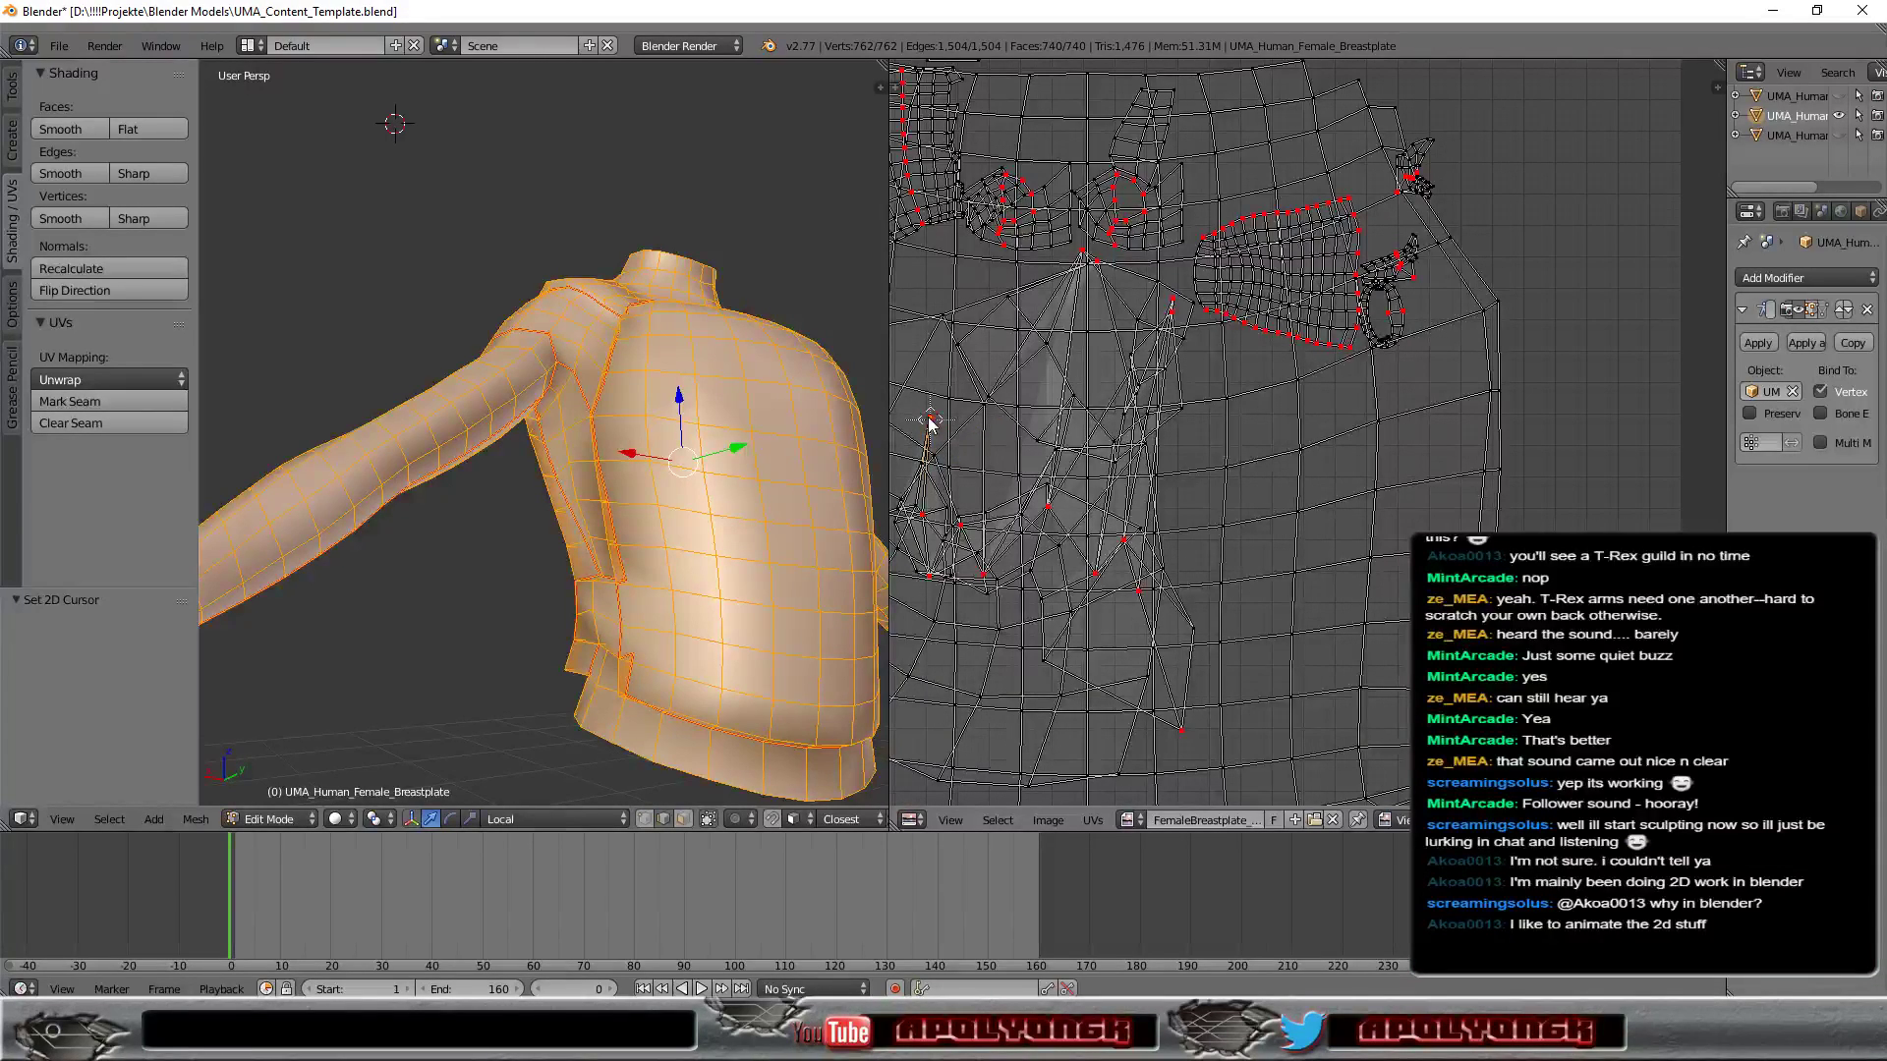
key("g")
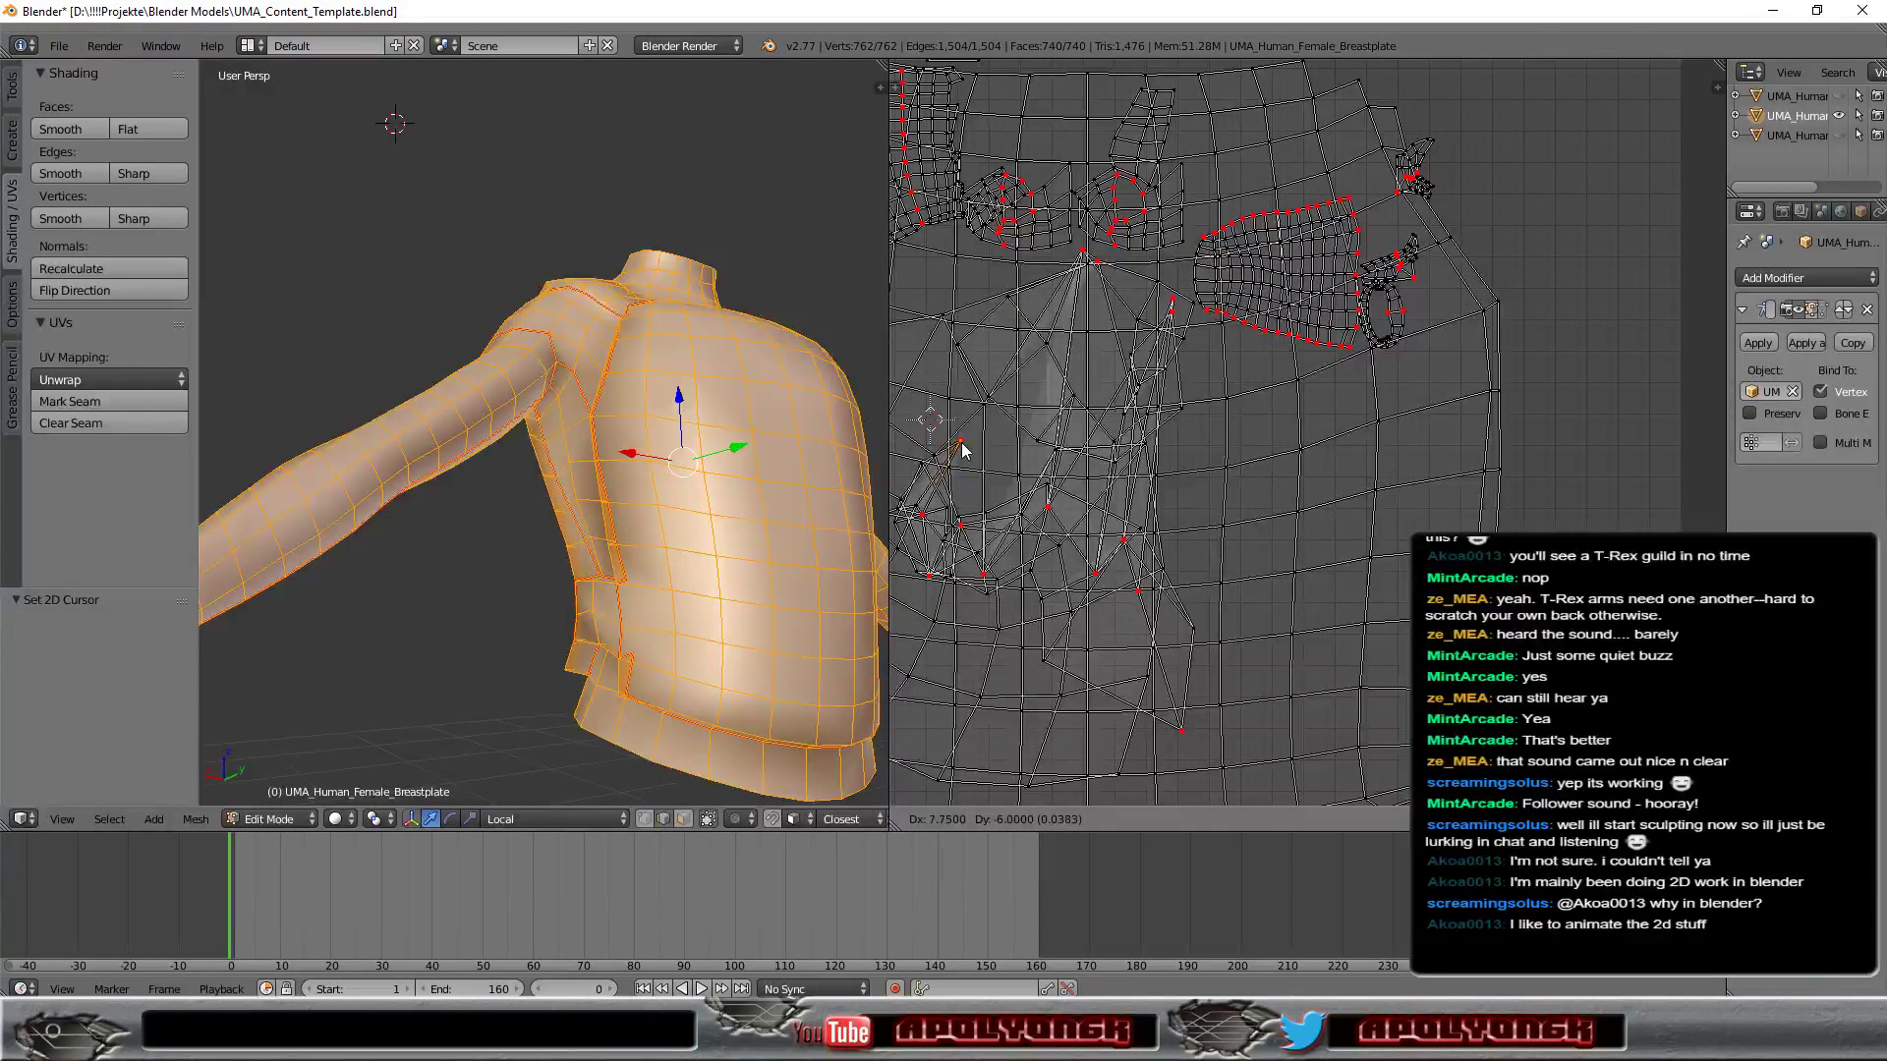
left_click(967, 447)
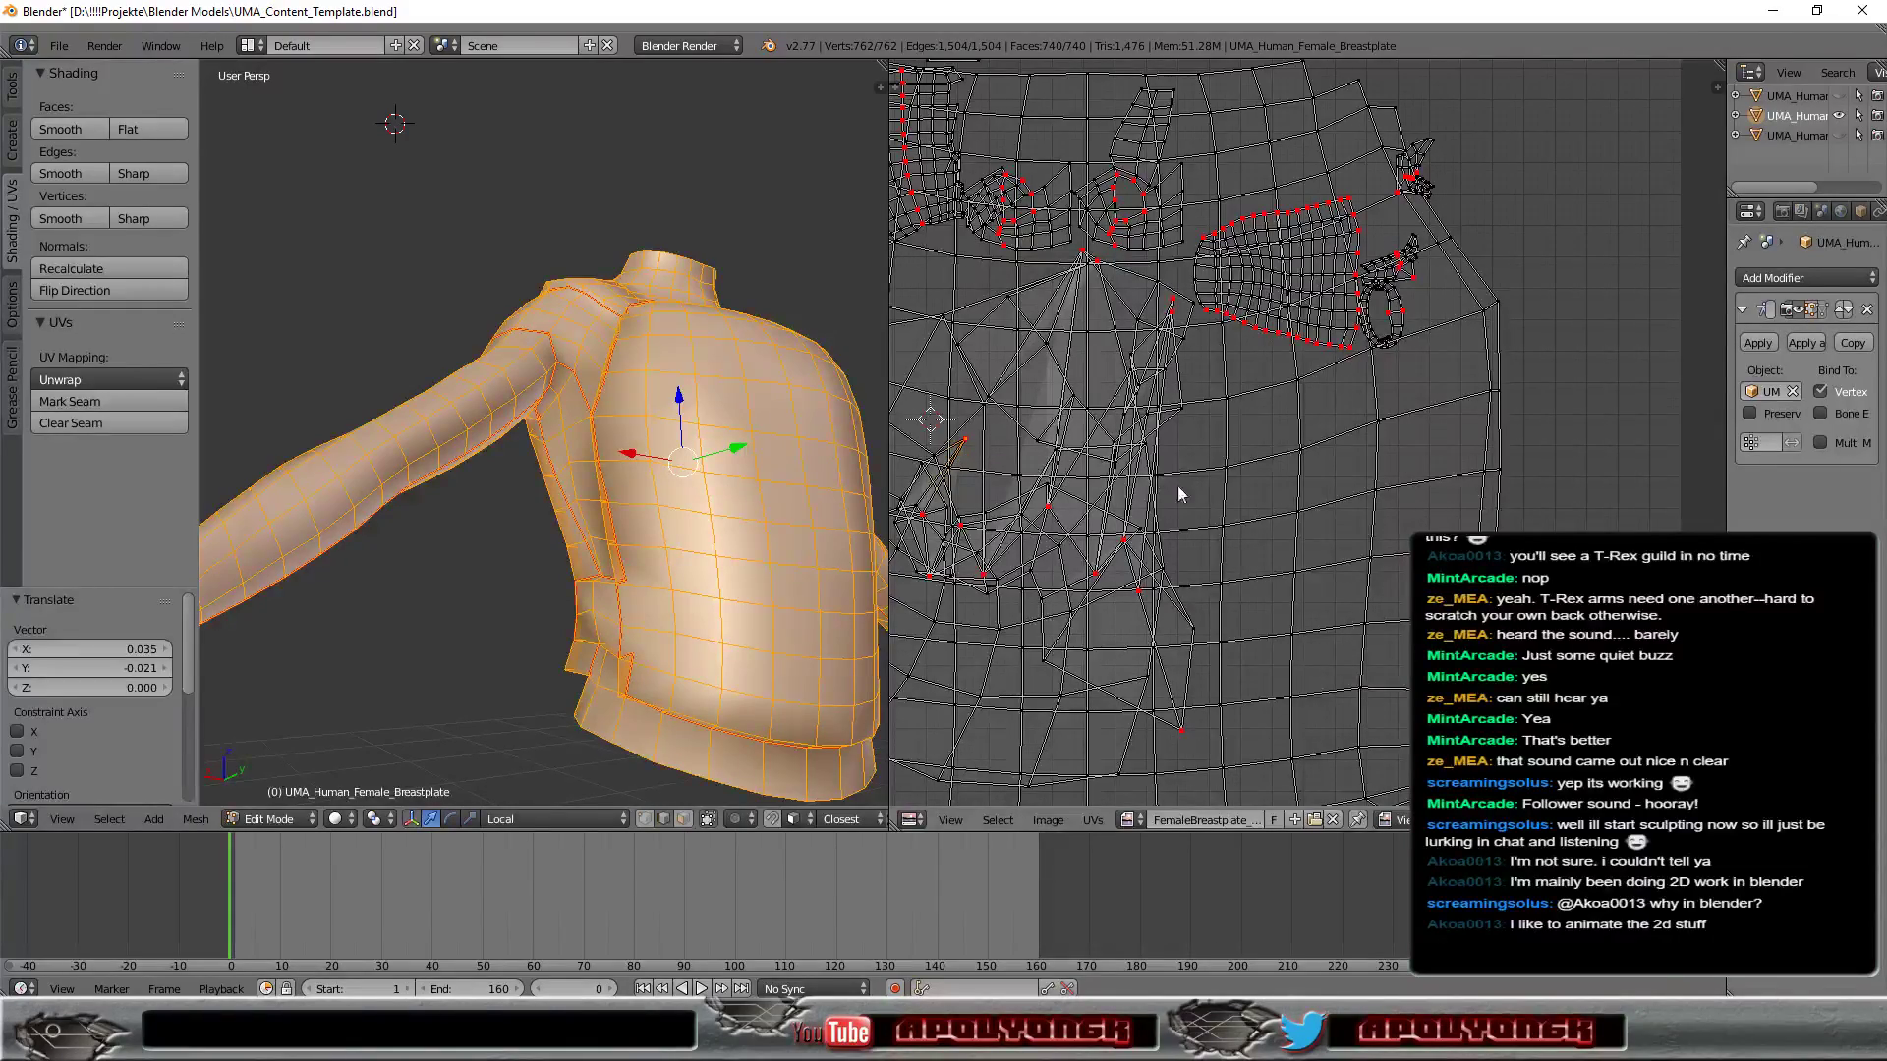
middle_click_drag(550, 373, 263, 365)
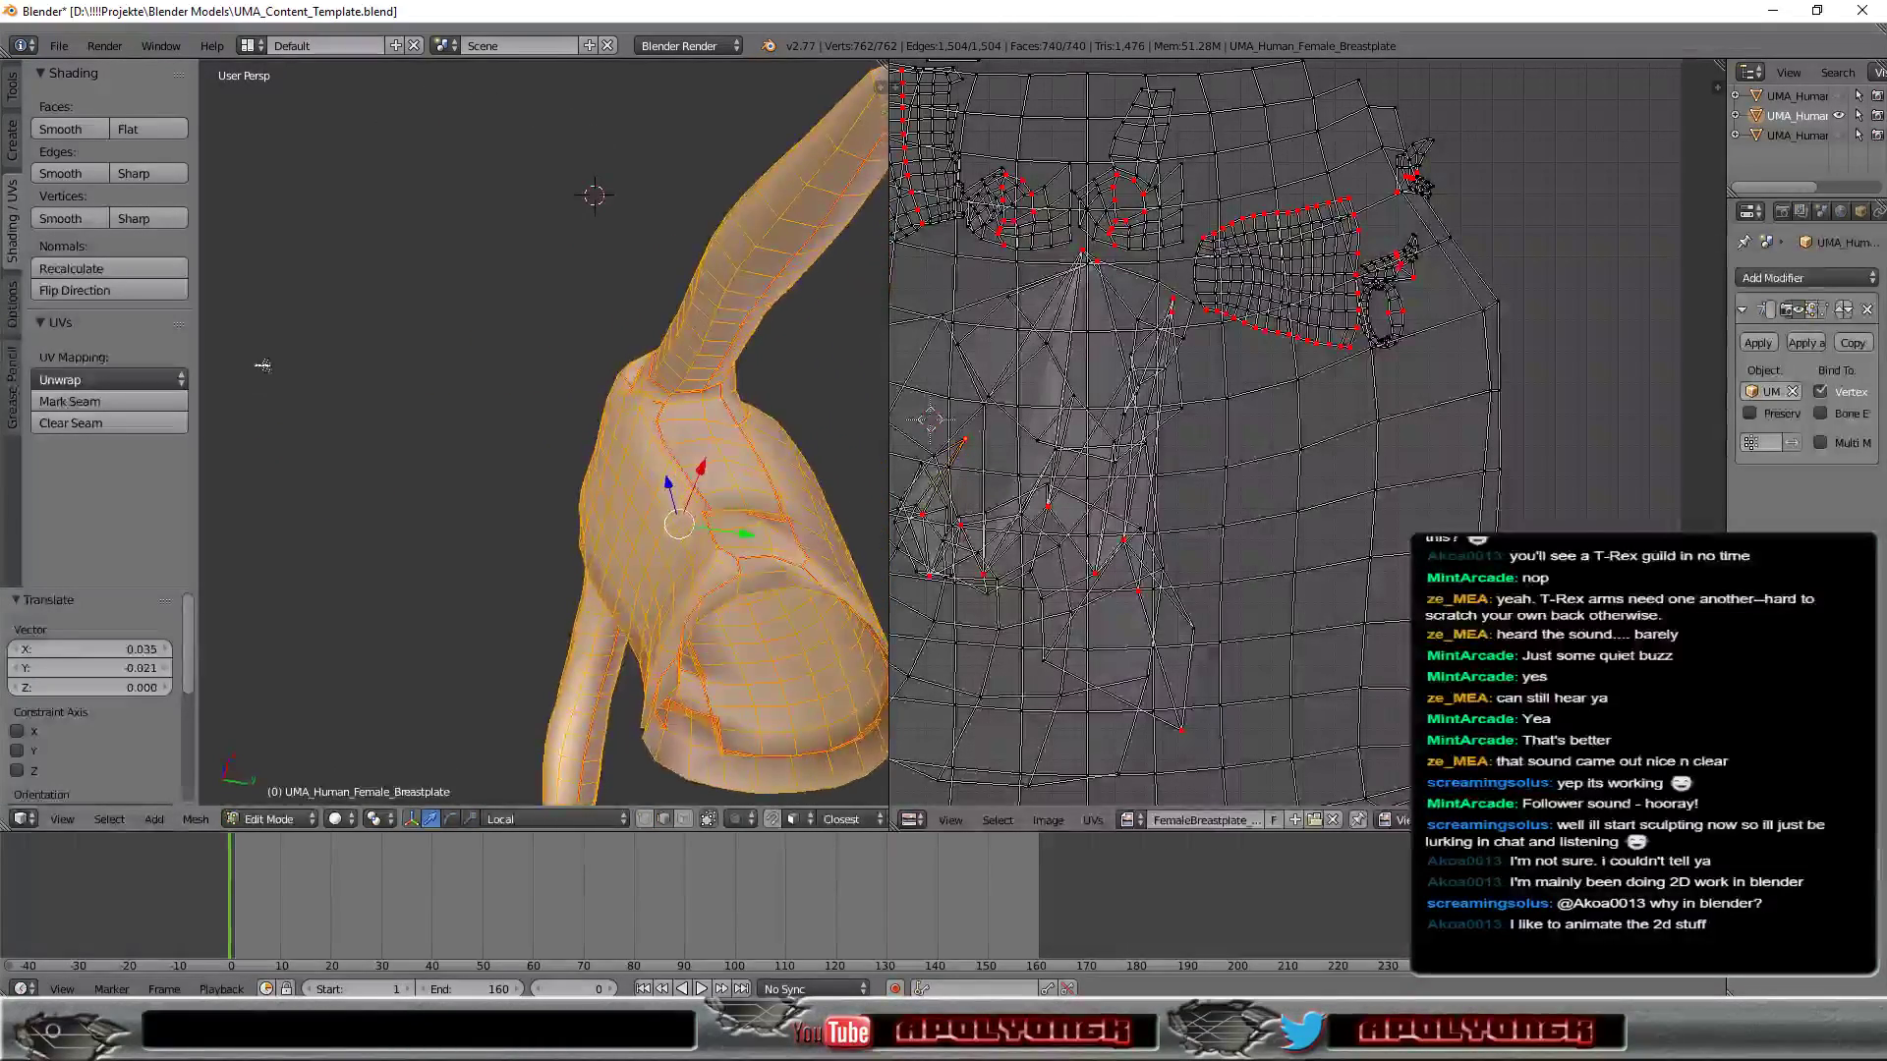
mouse_move(262, 365)
middle_mouse_down()
mouse_move(303, 569)
mouse_move(293, 485)
mouse_move(259, 608)
mouse_move(627, 536)
mouse_move(575, 486)
middle_mouse_up()
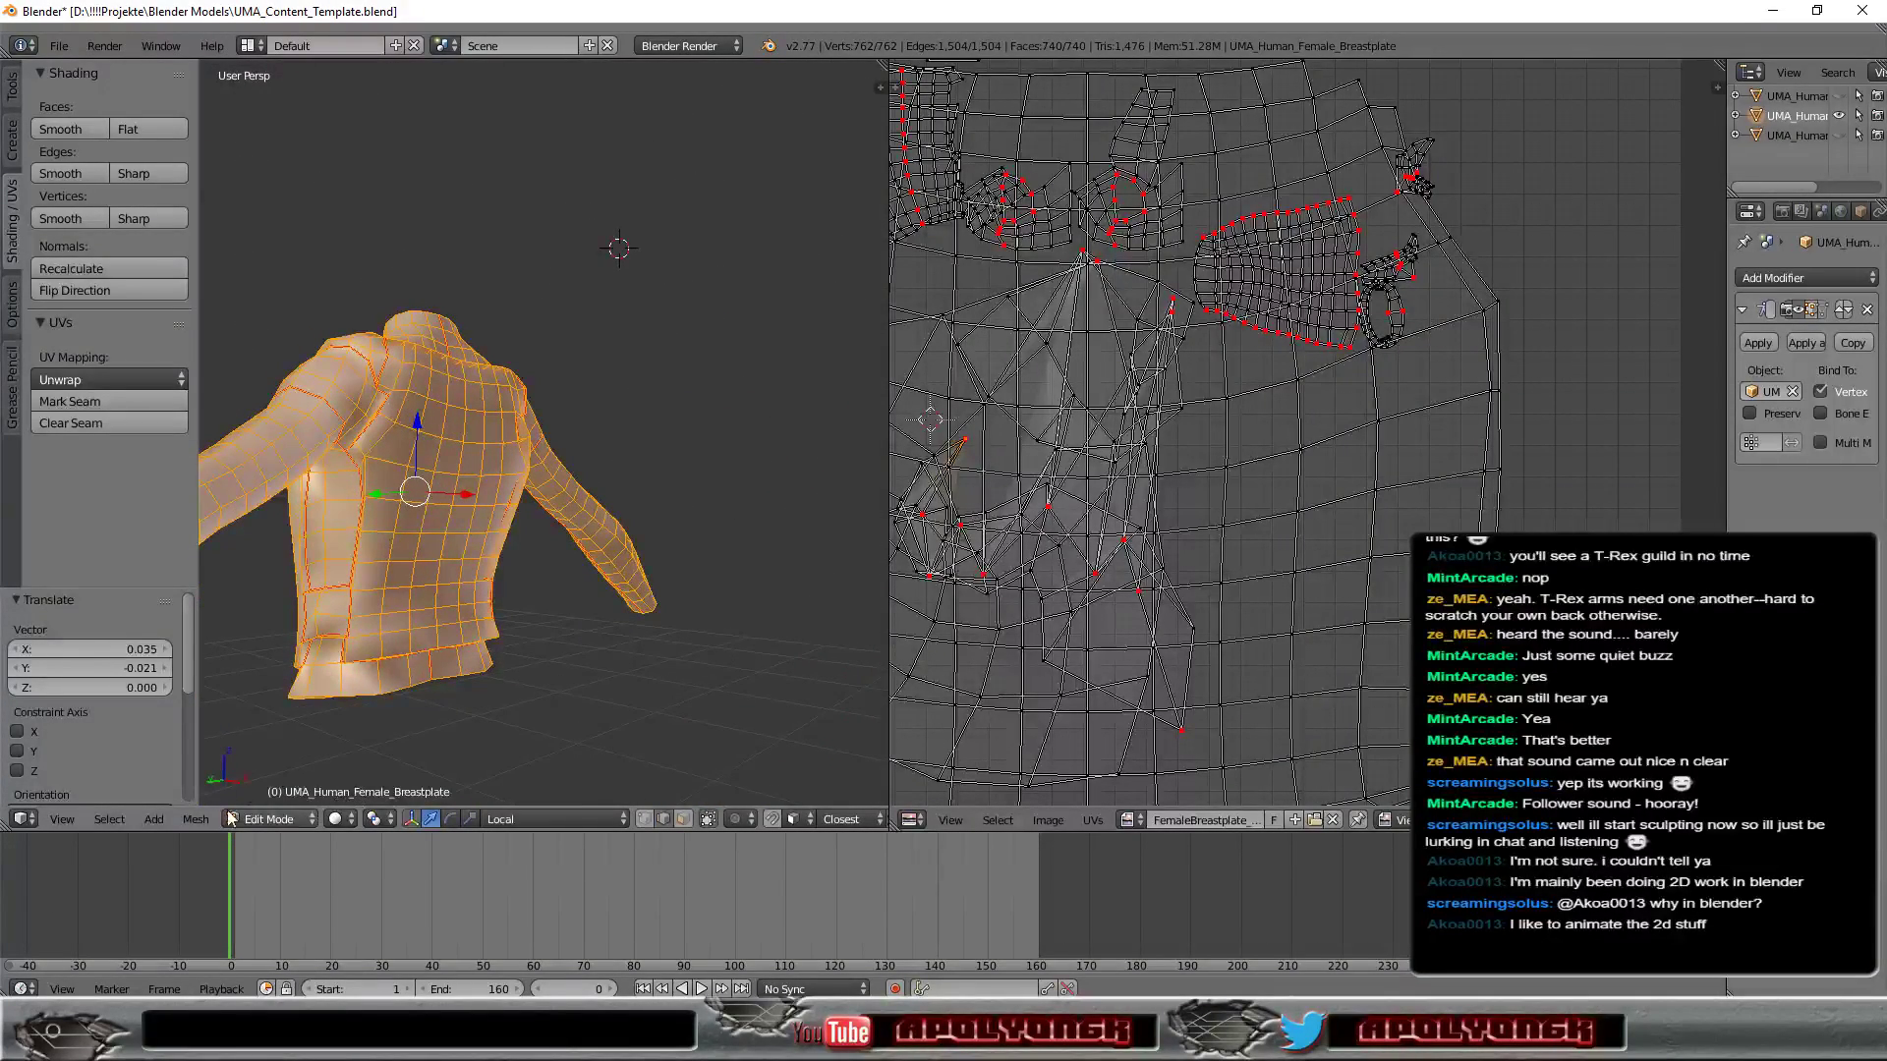
Apply Smart UV Project with a 66 angle limit, then orbit around collar and sleeve.
left_click(188, 821)
mouse_move(236, 660)
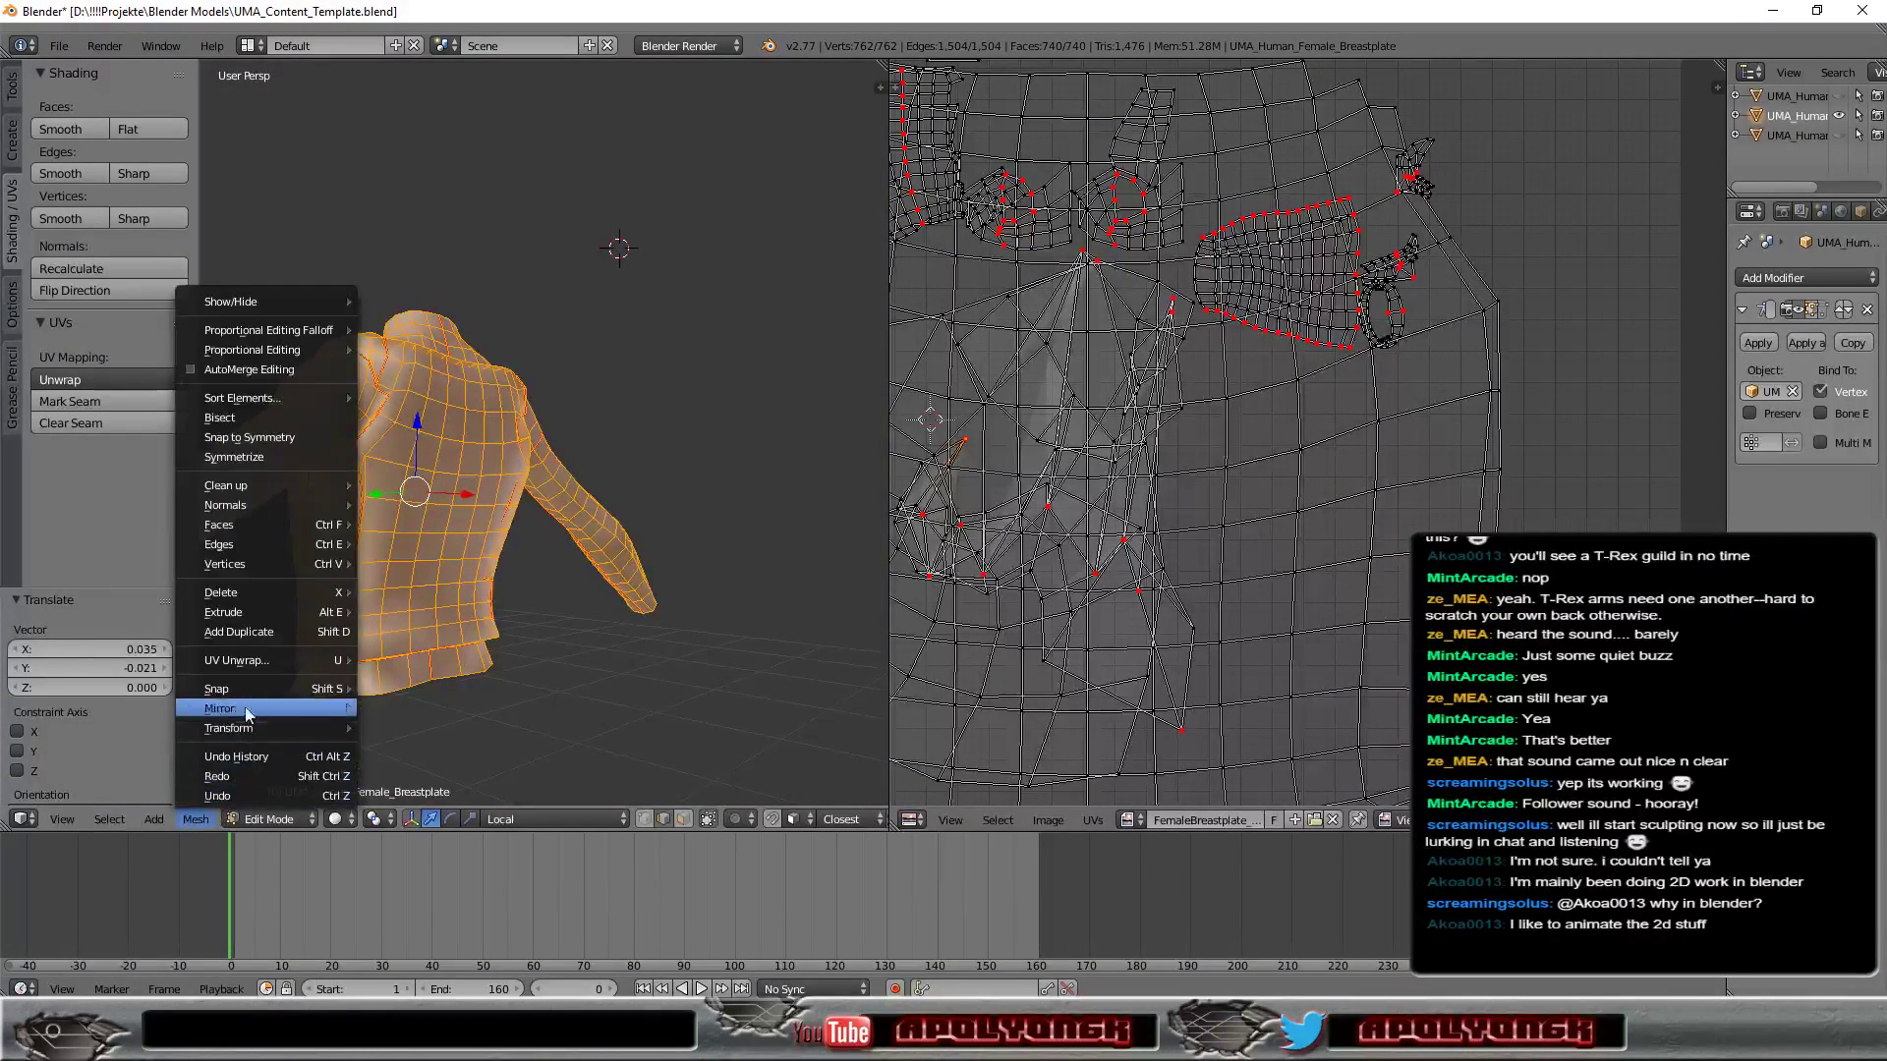
left_click(434, 681)
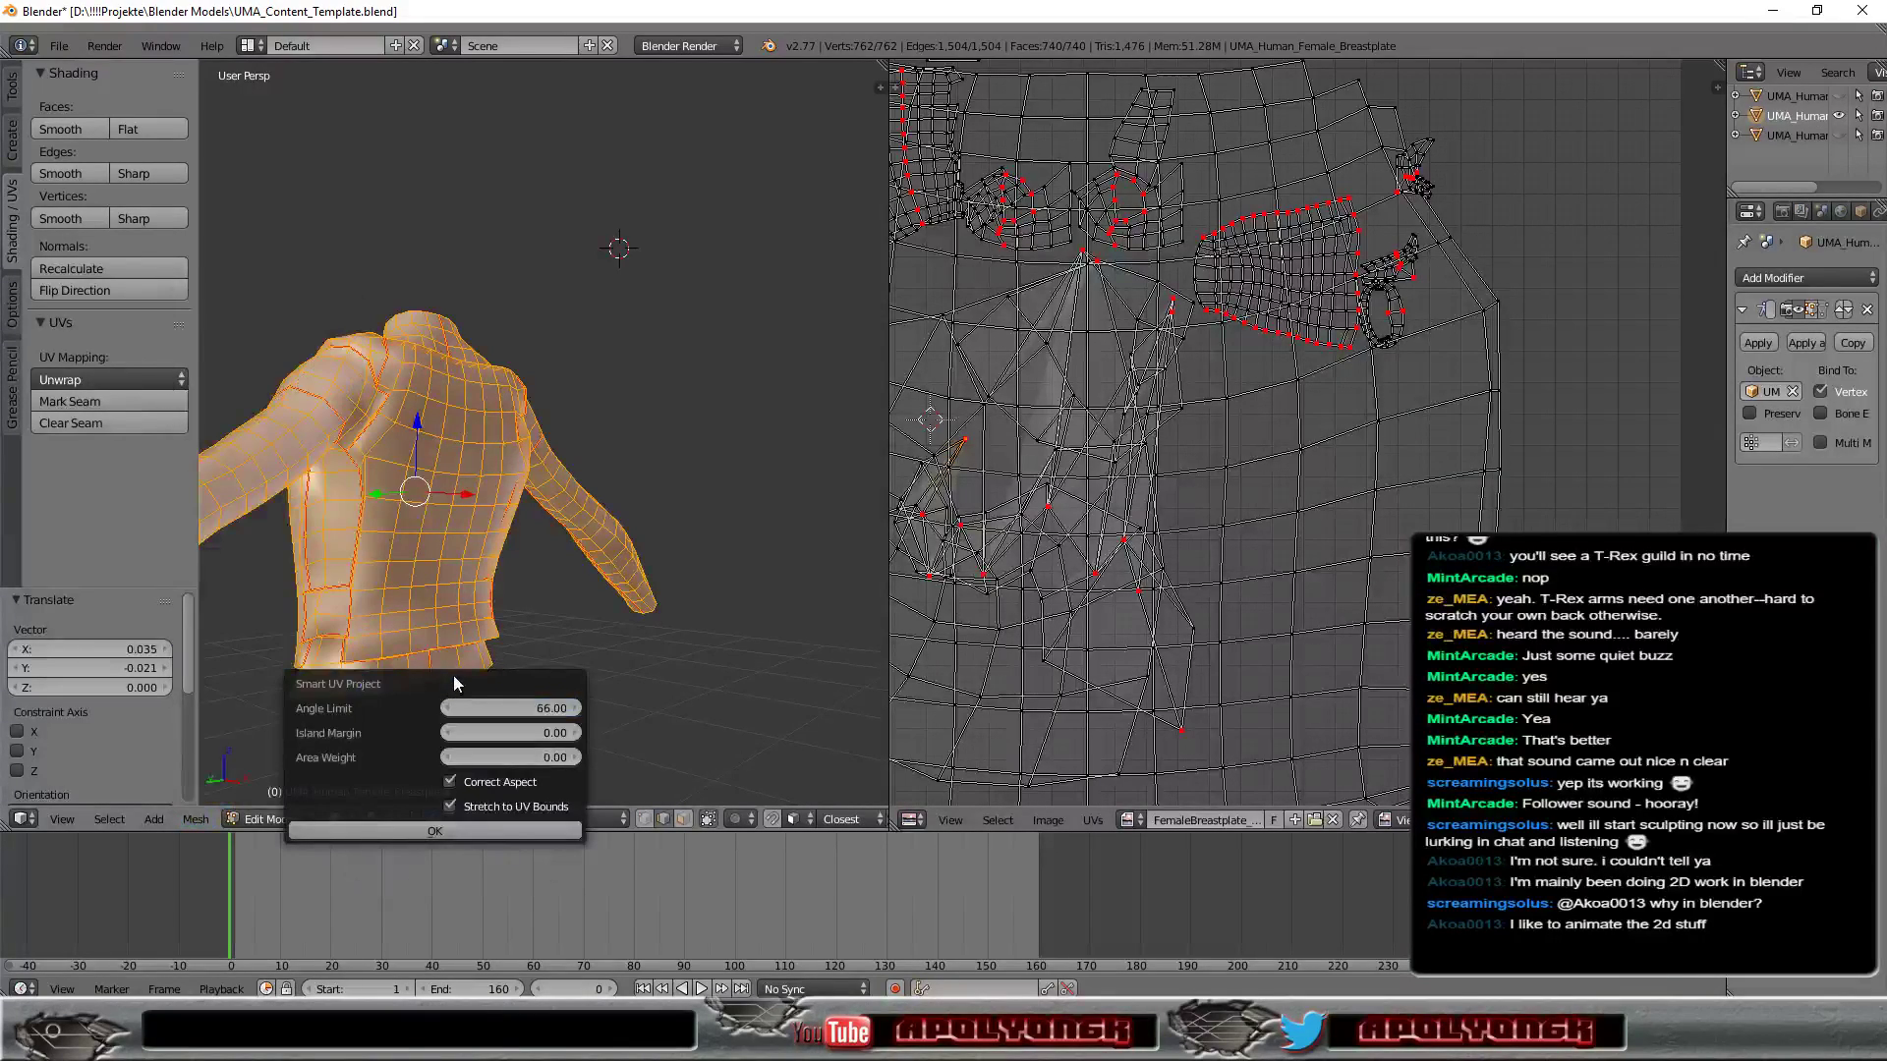
left_click(433, 832)
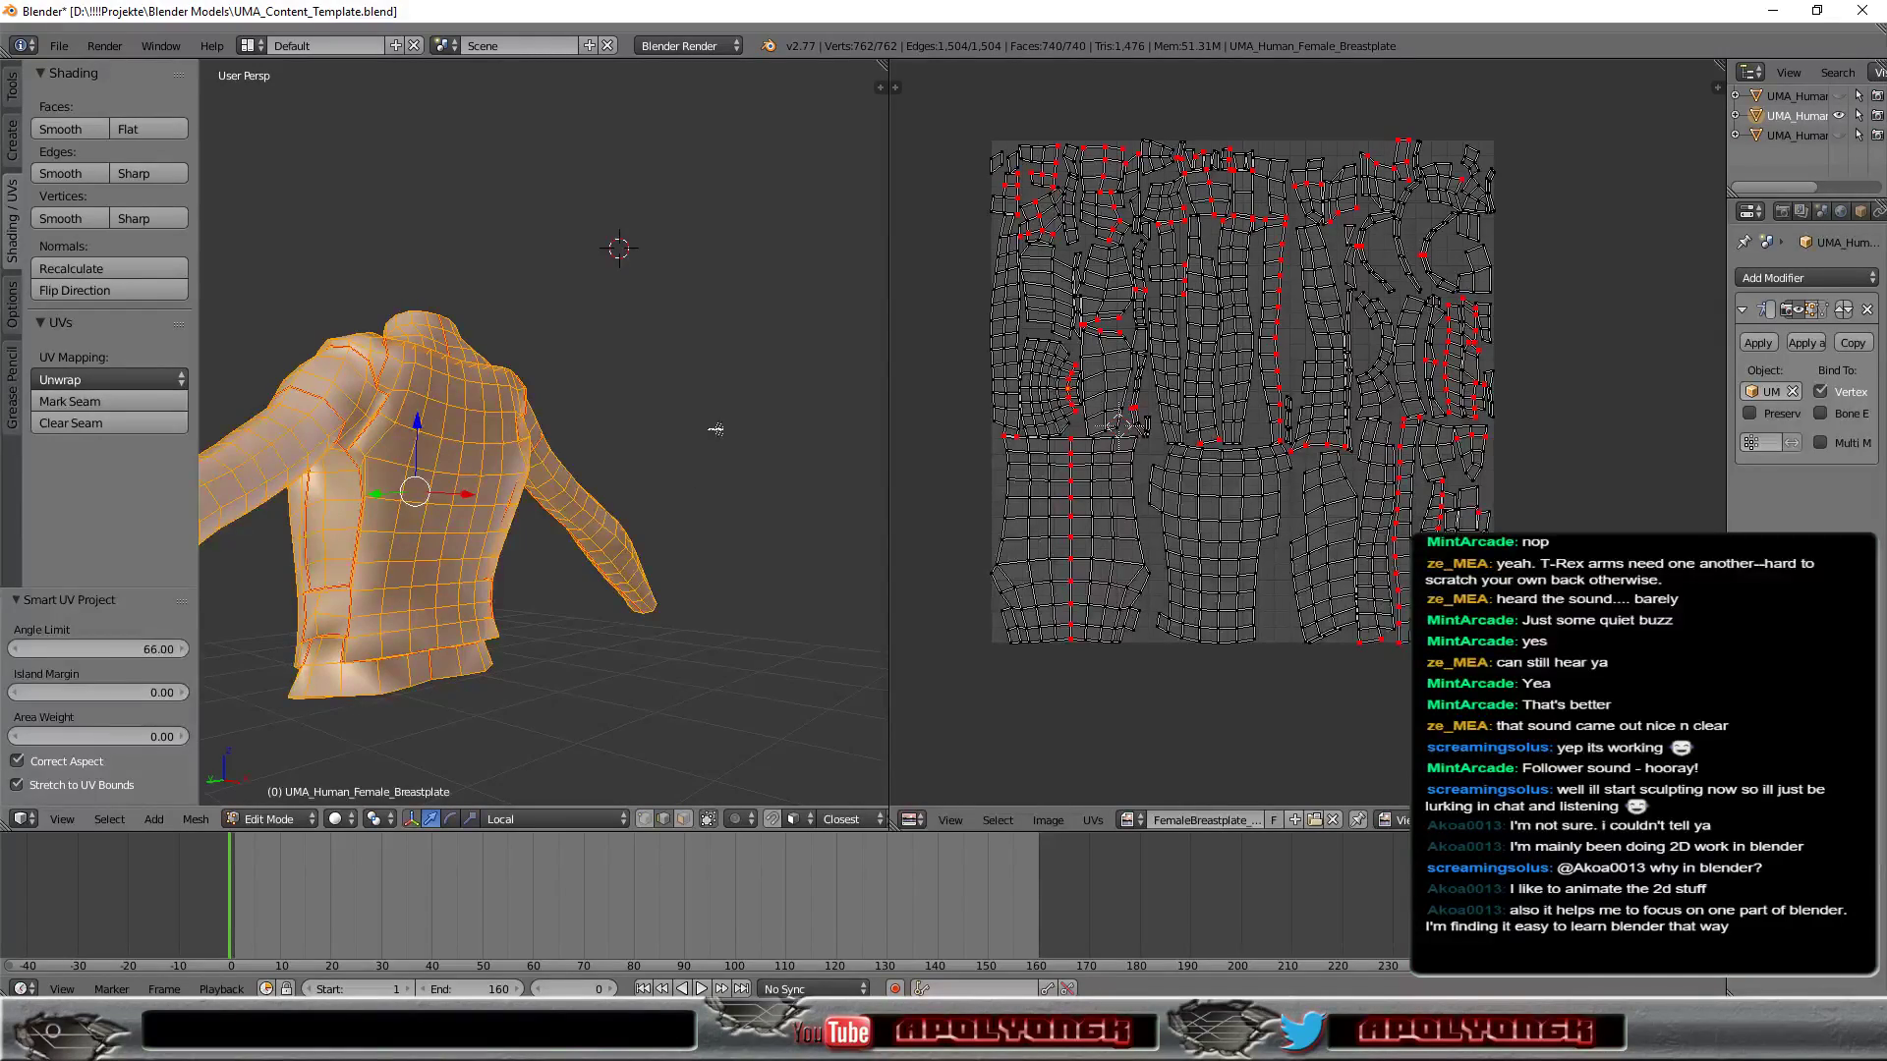
mouse_move(714, 429)
middle_mouse_down()
mouse_move(498, 523)
mouse_move(289, 424)
mouse_move(417, 478)
mouse_move(455, 557)
mouse_move(756, 503)
middle_mouse_up()
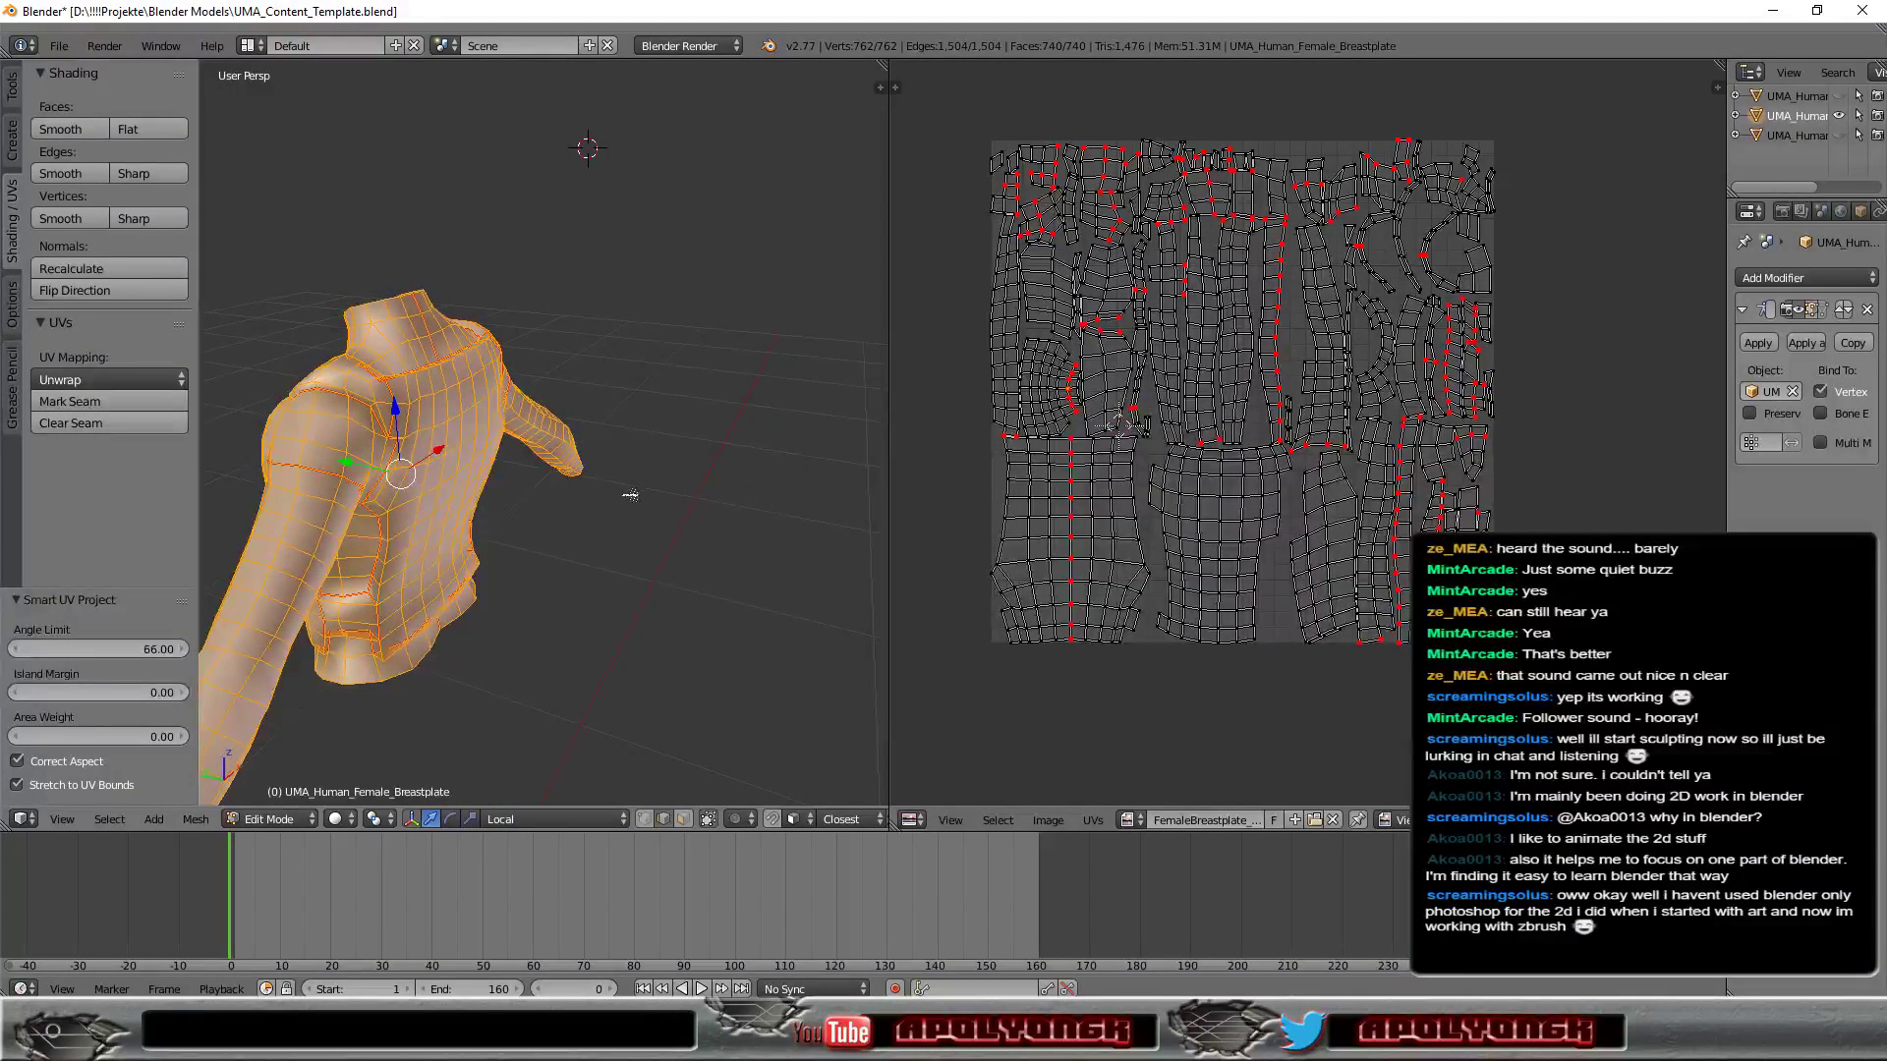
scroll(630, 496, "up", 1)
scroll(614, 506, "up", 2)
mouse_move(603, 546)
middle_mouse_down()
mouse_move(619, 568)
mouse_move(660, 560)
mouse_move(628, 573)
mouse_move(662, 615)
mouse_move(800, 587)
mouse_move(751, 536)
mouse_move(874, 562)
mouse_move(724, 646)
mouse_move(874, 557)
mouse_move(440, 570)
mouse_move(273, 425)
mouse_move(560, 531)
mouse_move(652, 517)
mouse_move(652, 559)
mouse_move(569, 540)
mouse_move(486, 558)
middle_mouse_up()
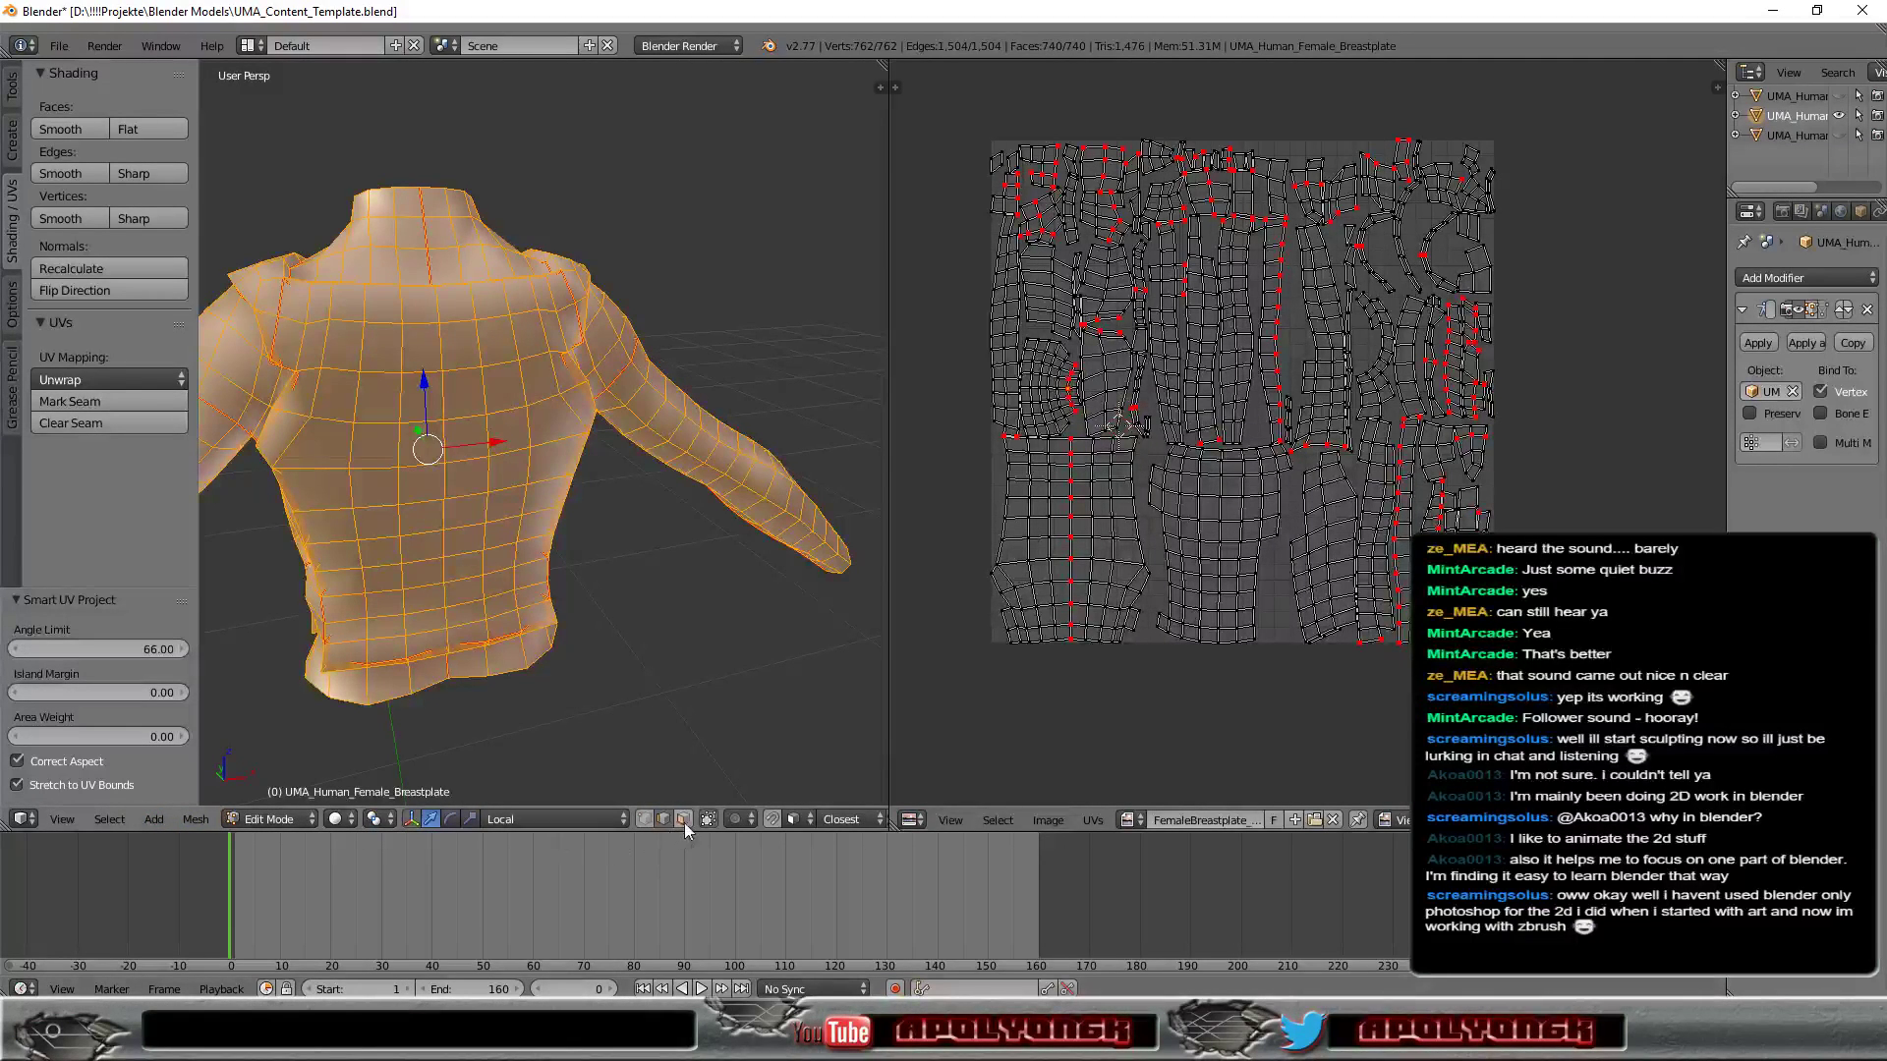
Select a torso face's linked panel with Ctrl+L, delimited by Seam.
right_click(463, 506)
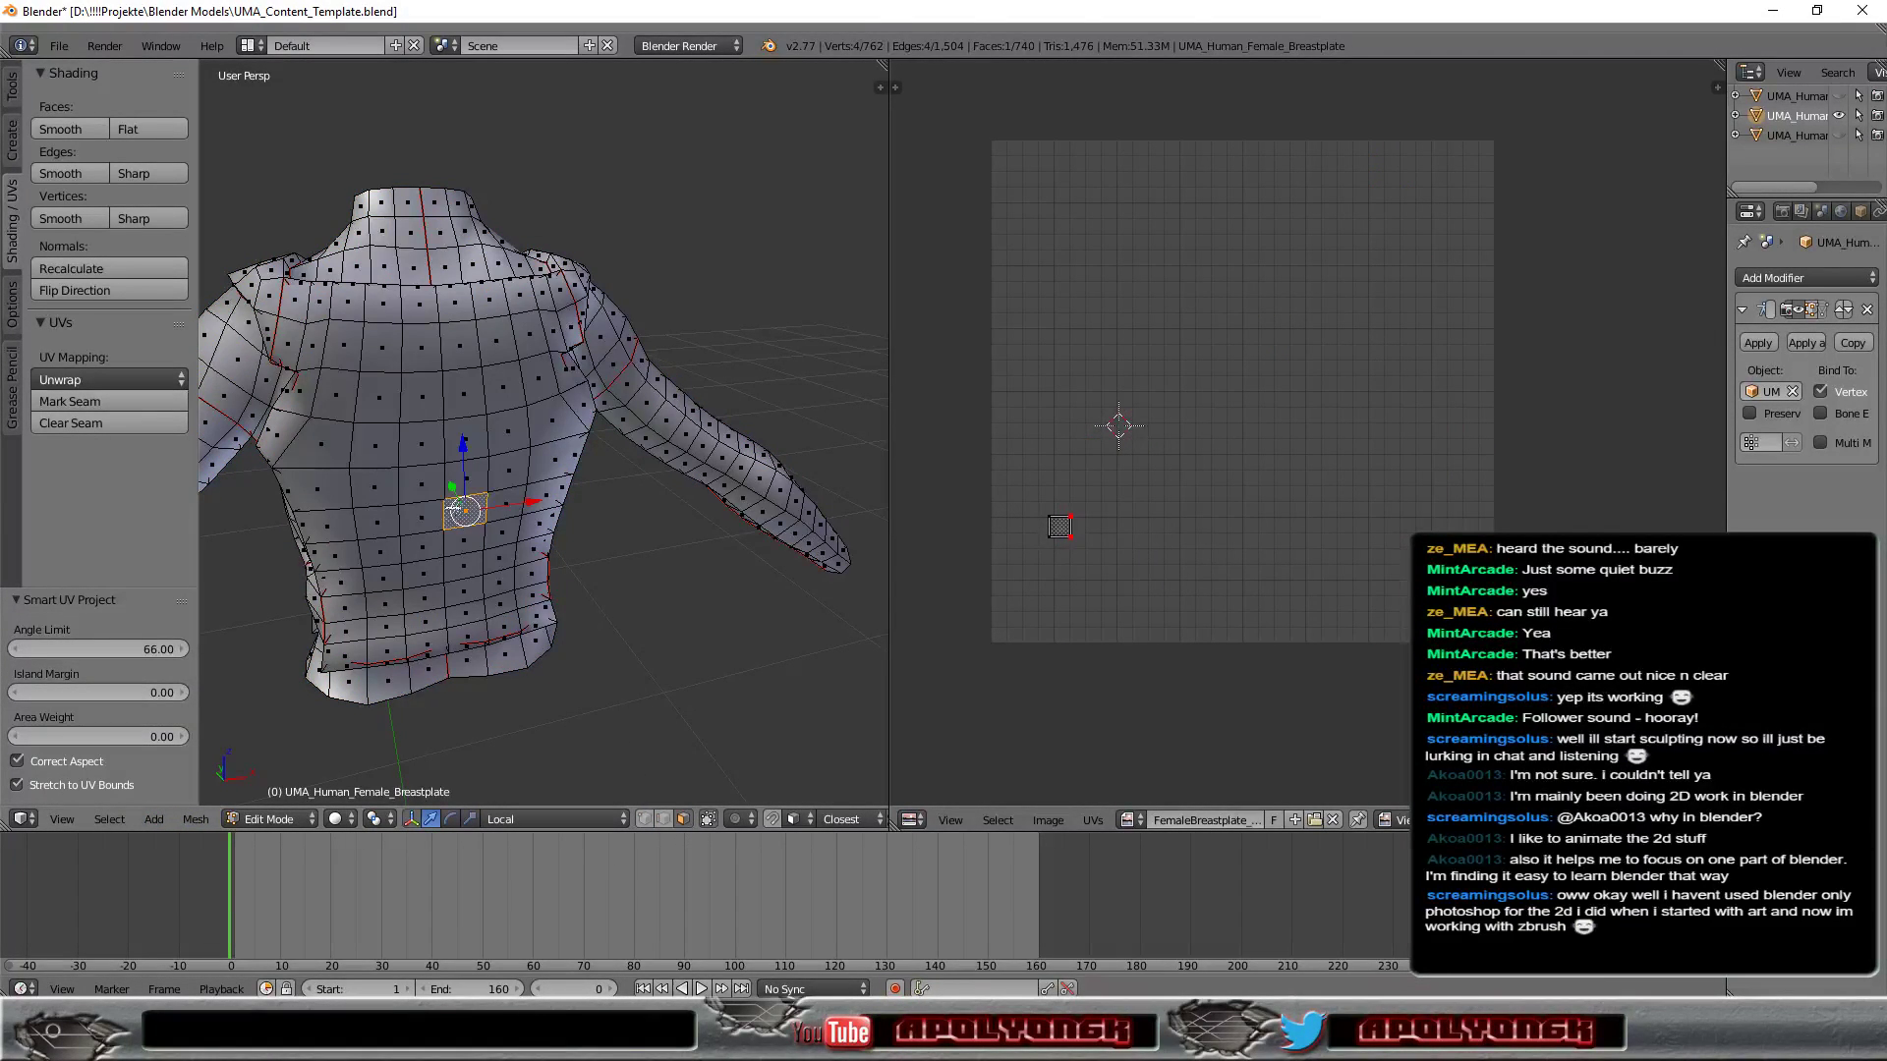
key("l")
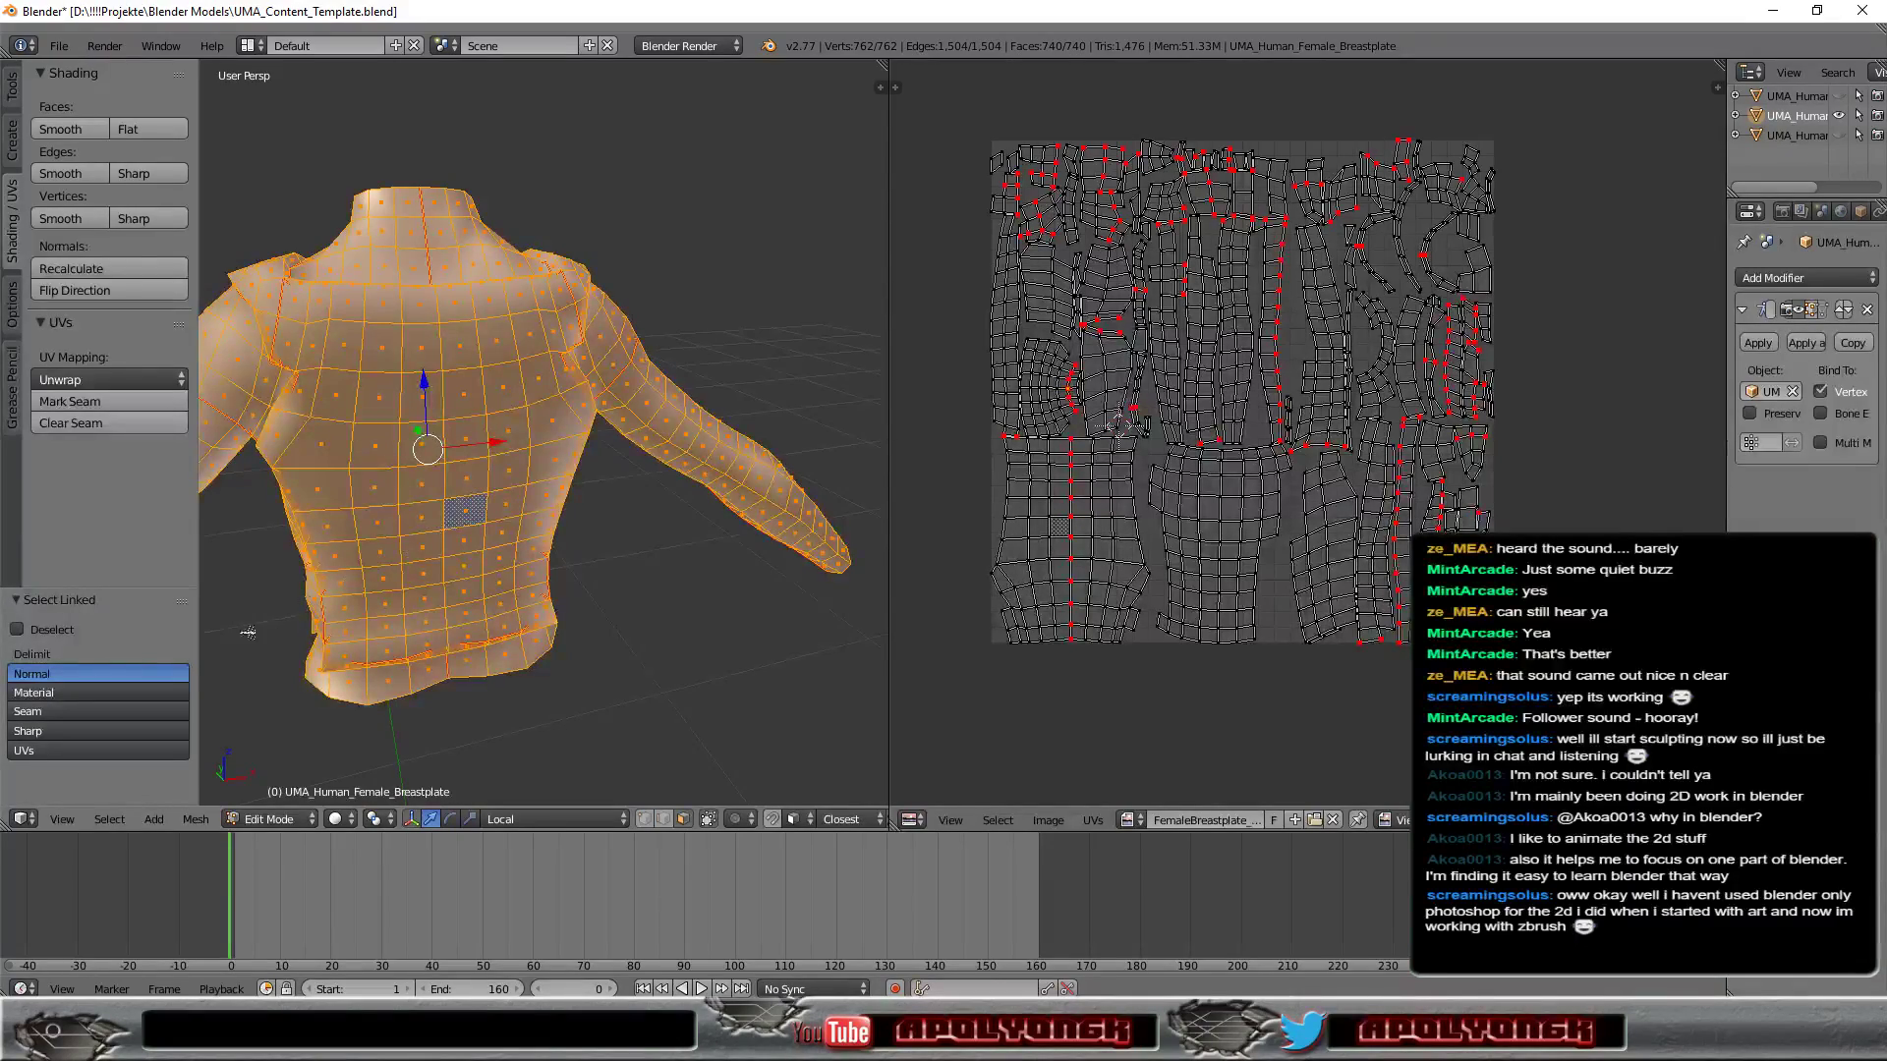
left_click(102, 709)
Orbit and zoom to inspect the selected panel from side, three-quarter and front views.
mouse_move(660, 584)
middle_mouse_down()
mouse_move(882, 546)
mouse_move(688, 550)
middle_mouse_up()
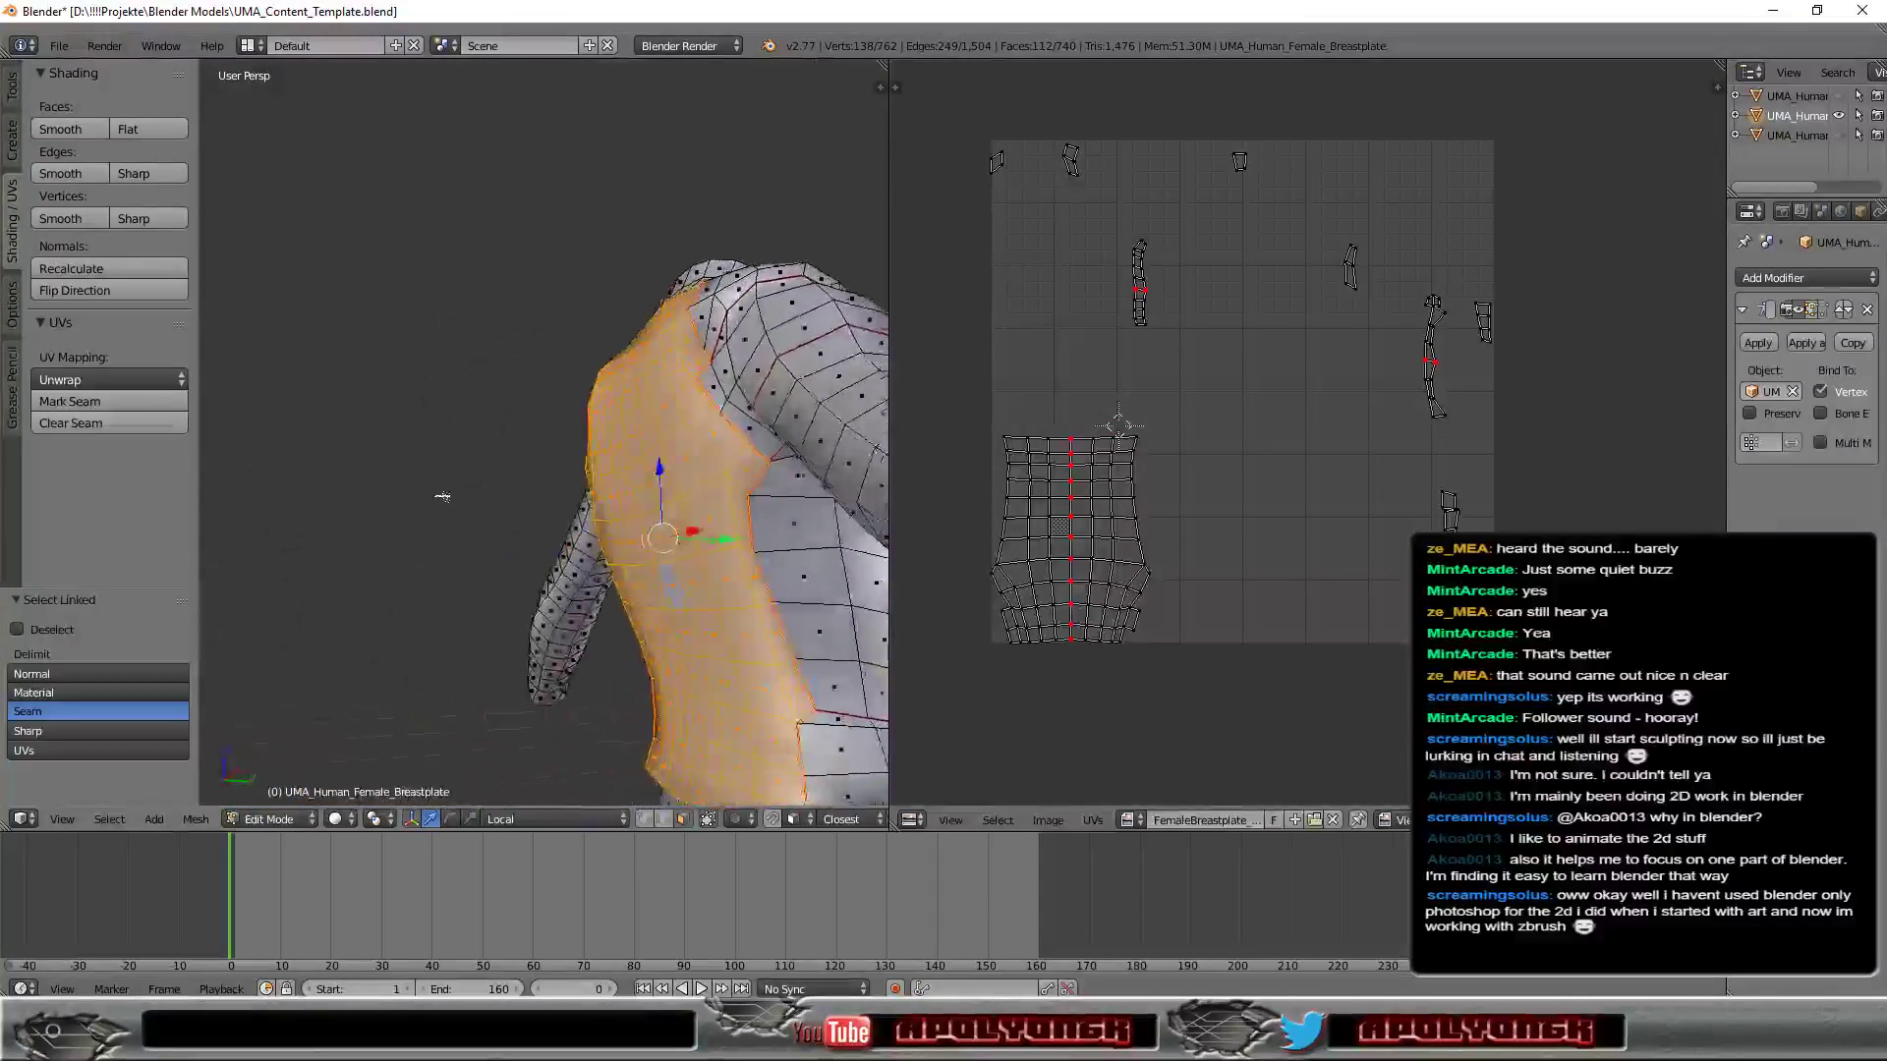
middle_click_drag(688, 550, 413, 599)
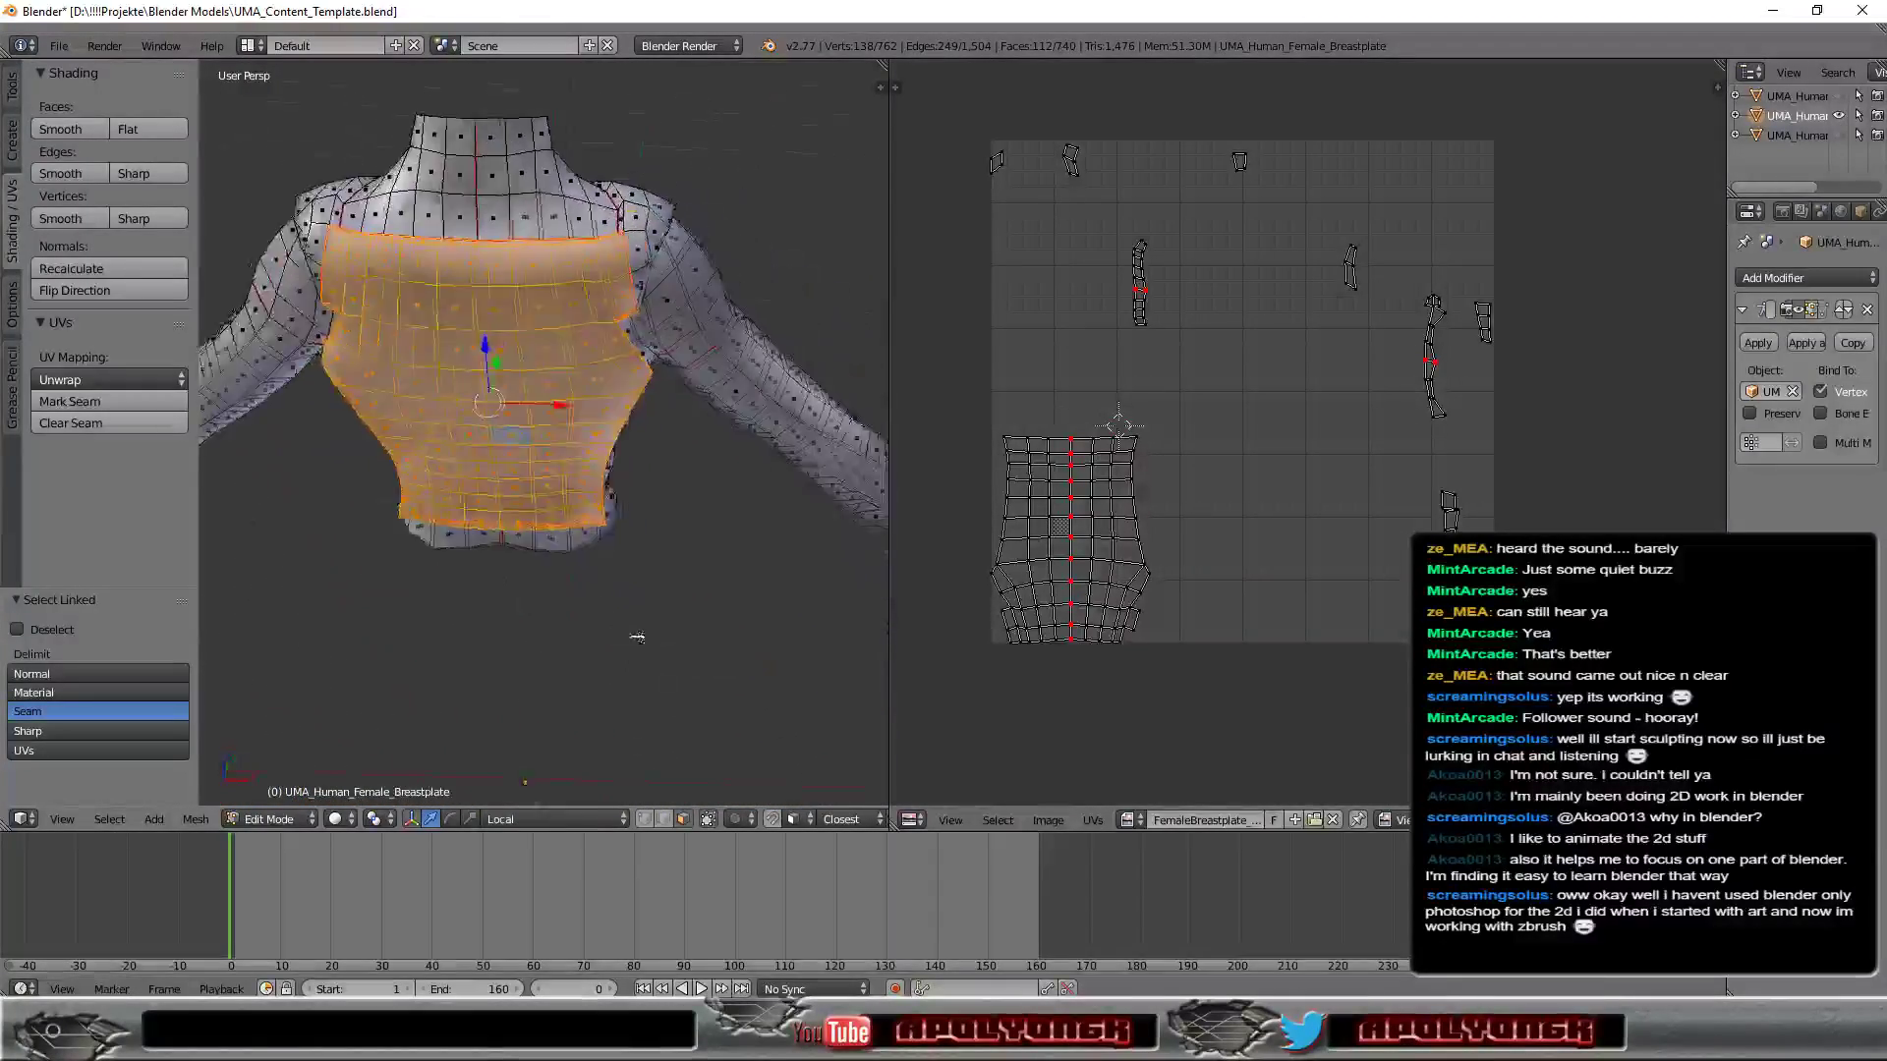
scroll(295, 604, "up", 4)
scroll(244, 611, "up", 3)
scroll(245, 611, "down", 4)
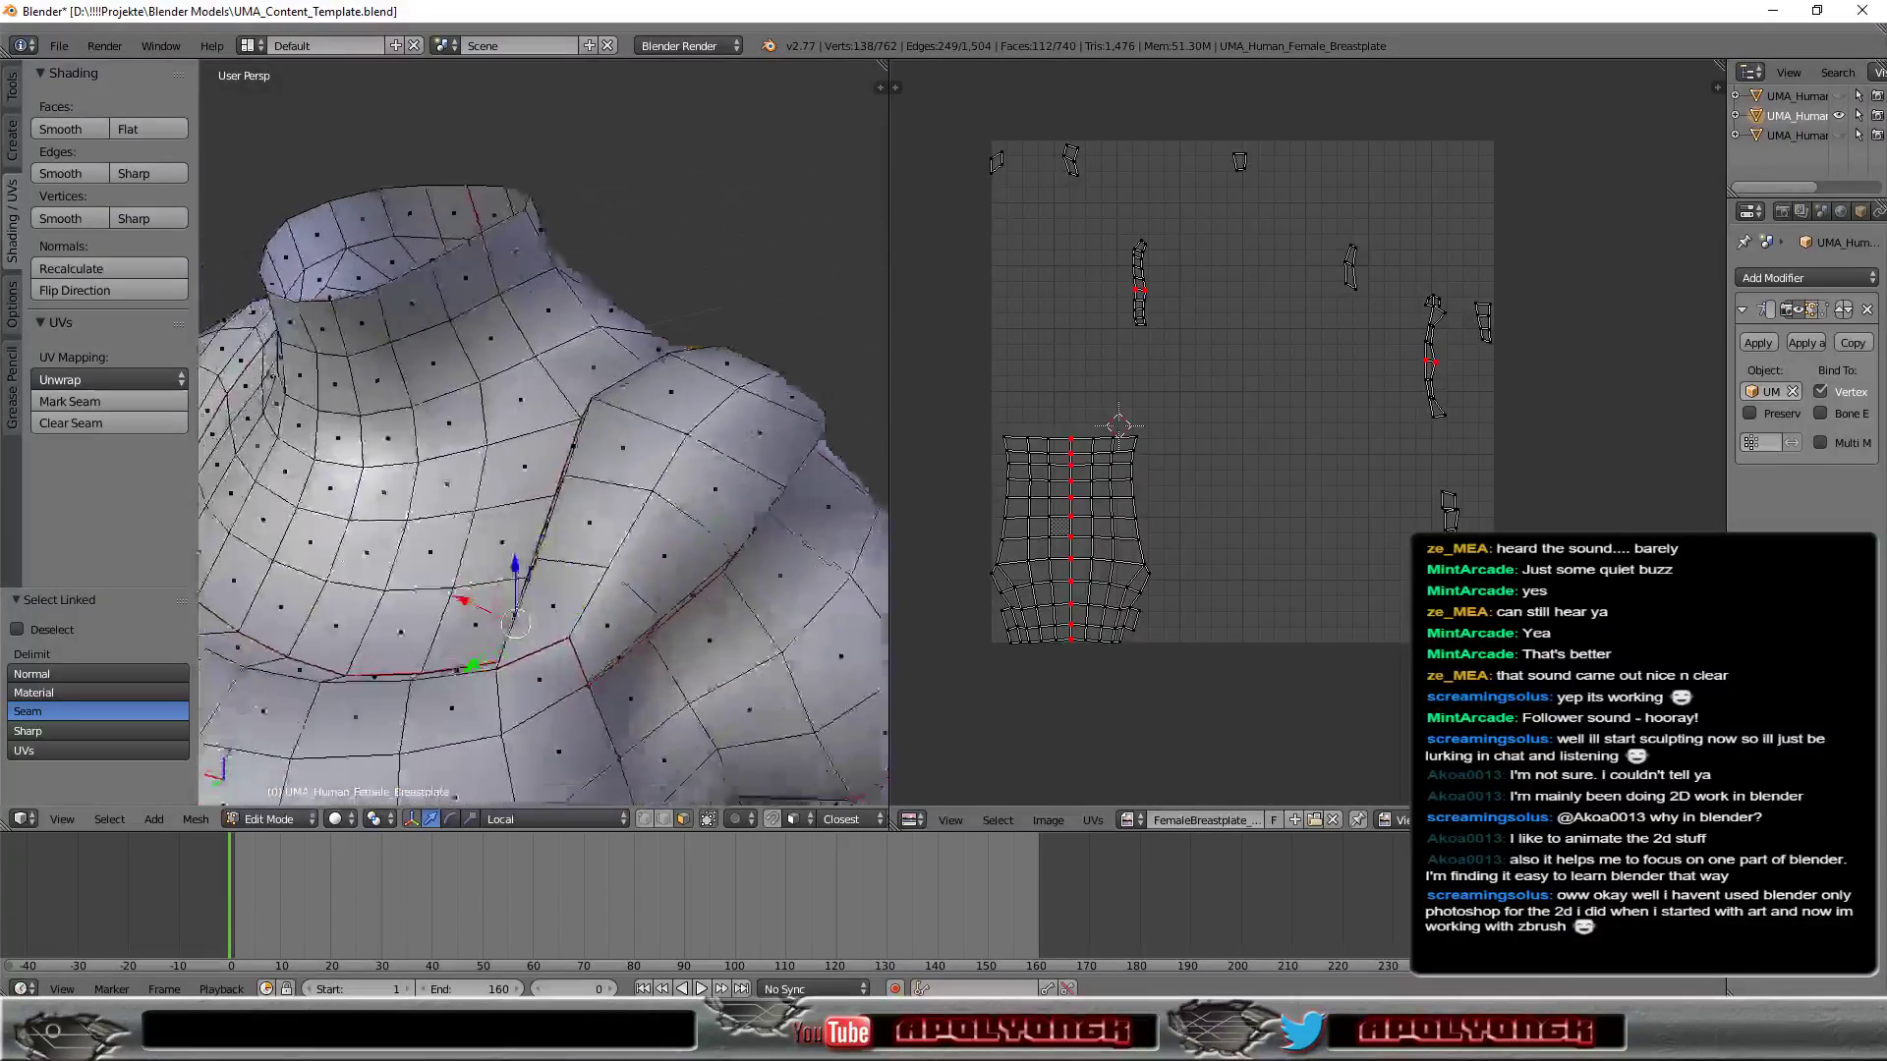
mouse_move(245, 611)
middle_mouse_down()
mouse_move(798, 530)
mouse_move(665, 488)
mouse_move(847, 475)
mouse_move(863, 405)
mouse_move(257, 441)
mouse_move(442, 543)
mouse_move(868, 557)
mouse_move(842, 548)
mouse_move(853, 514)
middle_mouse_up()
scroll(688, 511, "up", 3)
scroll(847, 474, "up", 5)
scroll(847, 475, "down", 5)
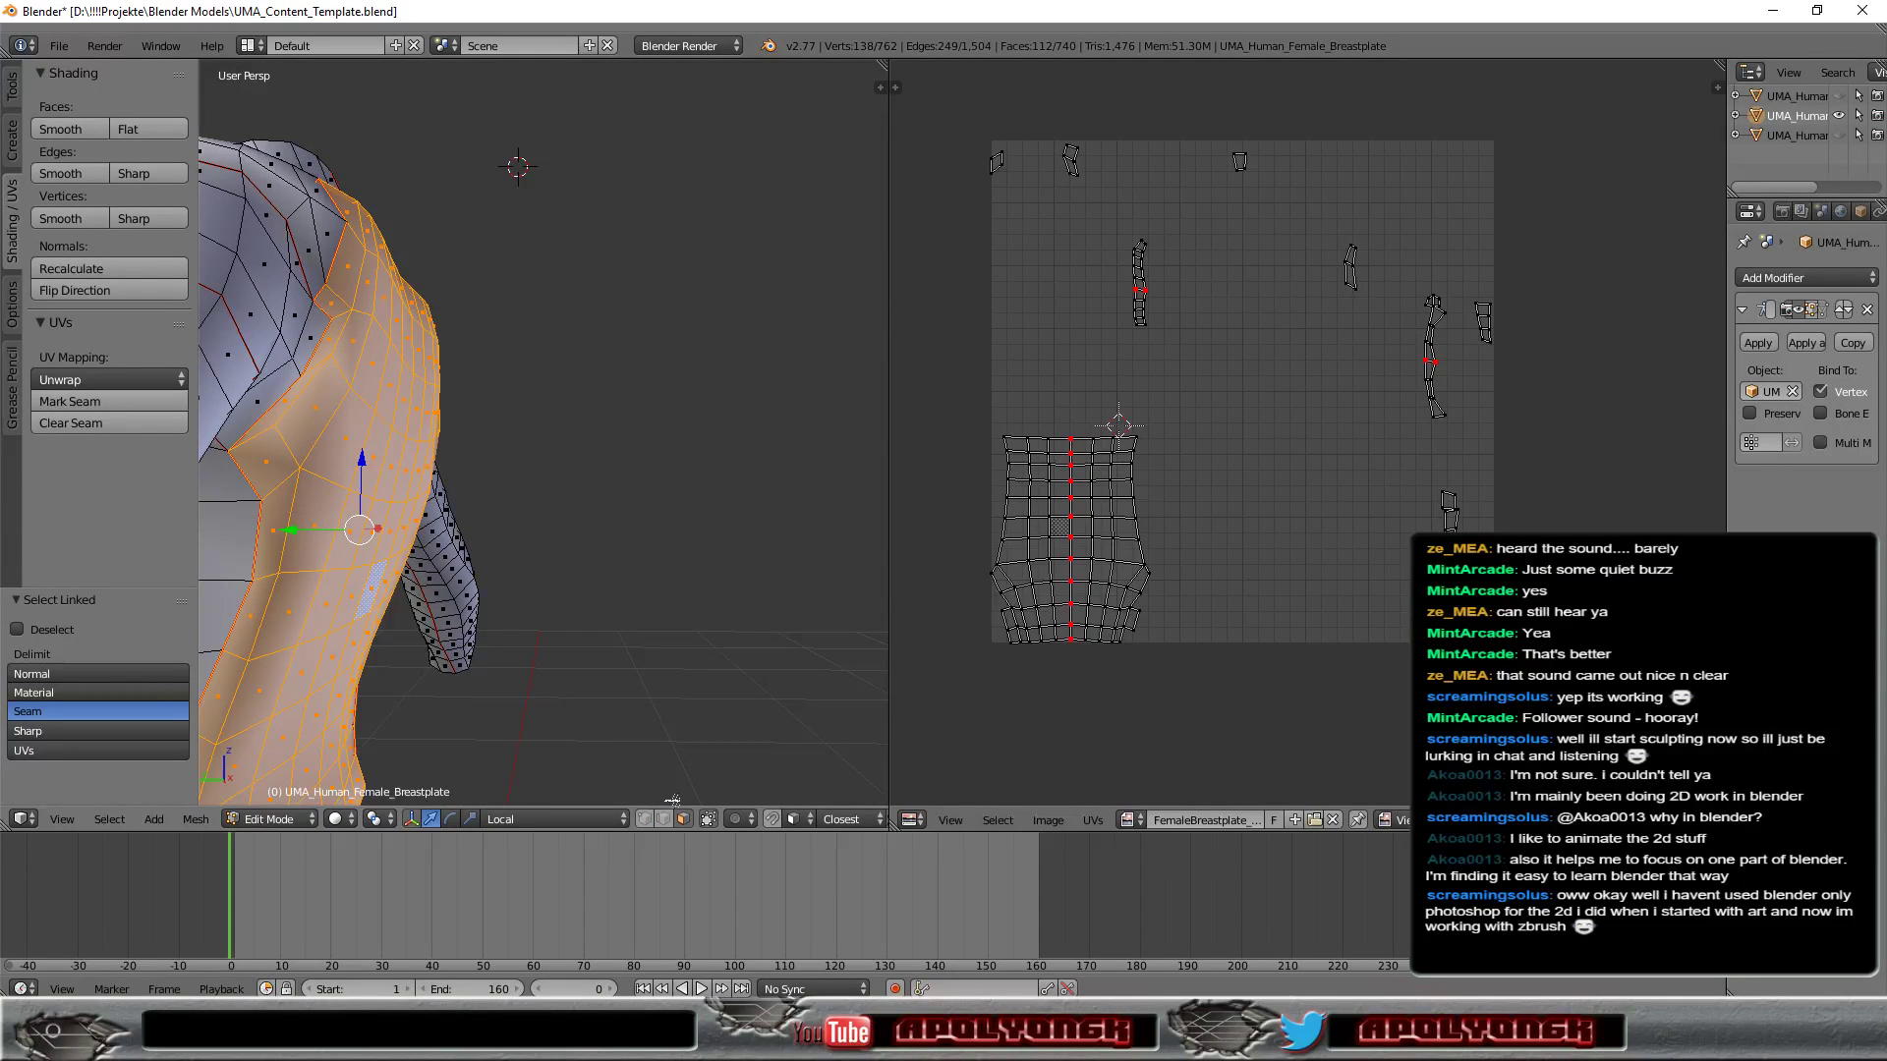
Mark a side edge near the armpit as a seam, then check the back and shoulder.
right_click(252, 439)
left_click(126, 399)
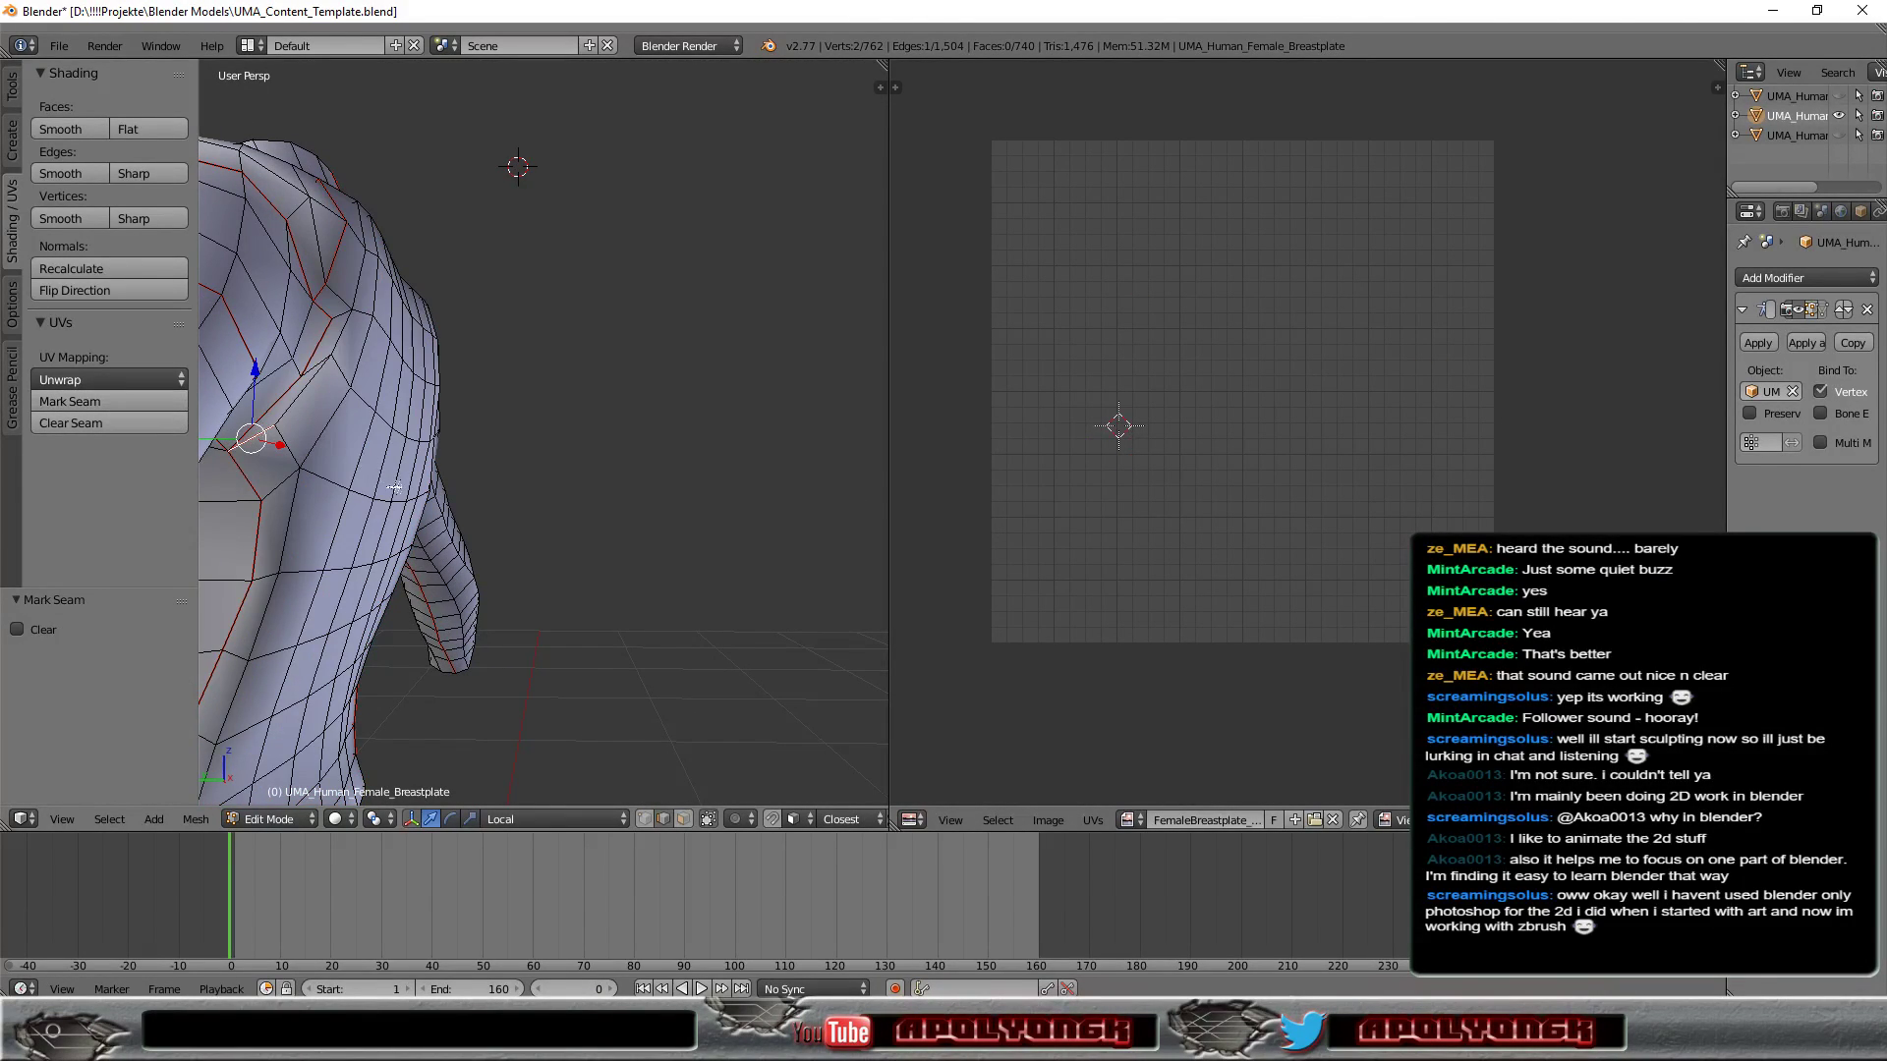
mouse_move(442, 472)
middle_mouse_down()
mouse_move(727, 504)
mouse_move(665, 516)
middle_mouse_up()
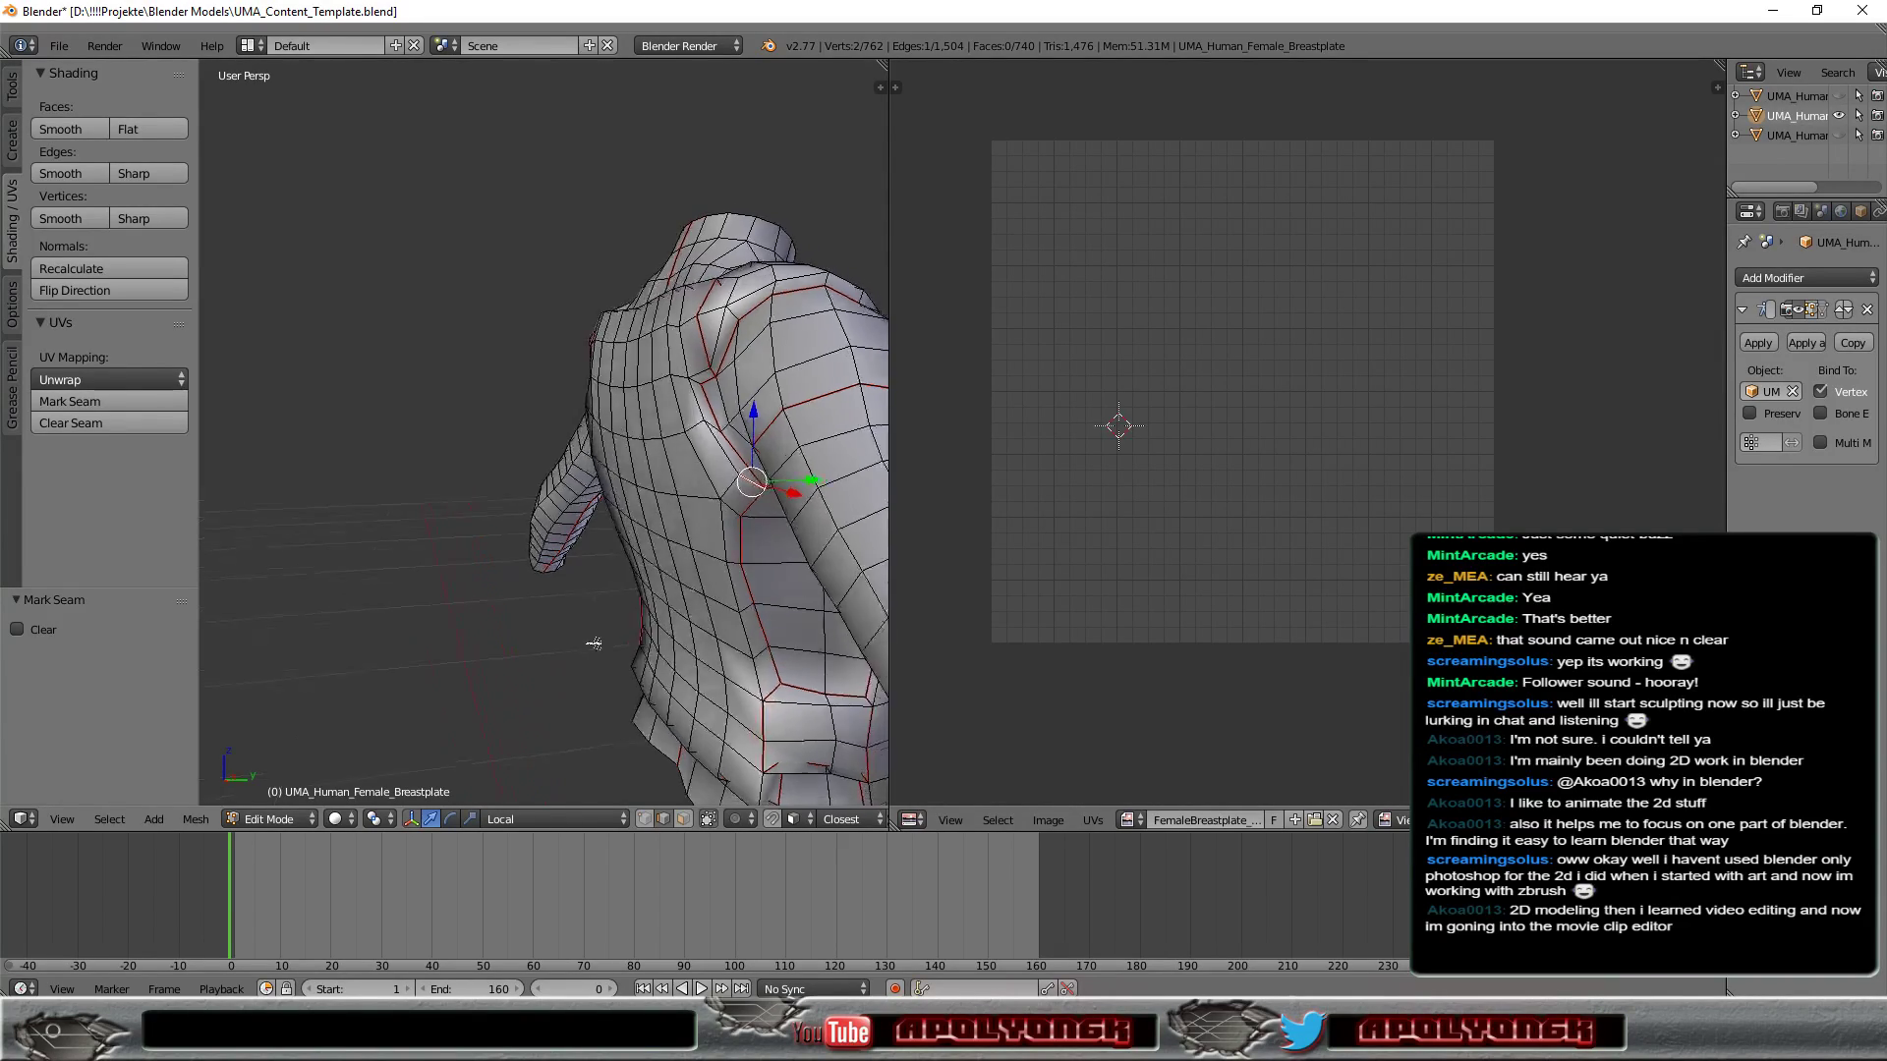
mouse_move(550, 621)
middle_mouse_down()
mouse_move(459, 483)
mouse_move(808, 639)
mouse_move(208, 538)
mouse_move(384, 556)
middle_mouse_up()
scroll(460, 482, "up", 6)
scroll(460, 482, "down", 6)
scroll(208, 537, "up", 3)
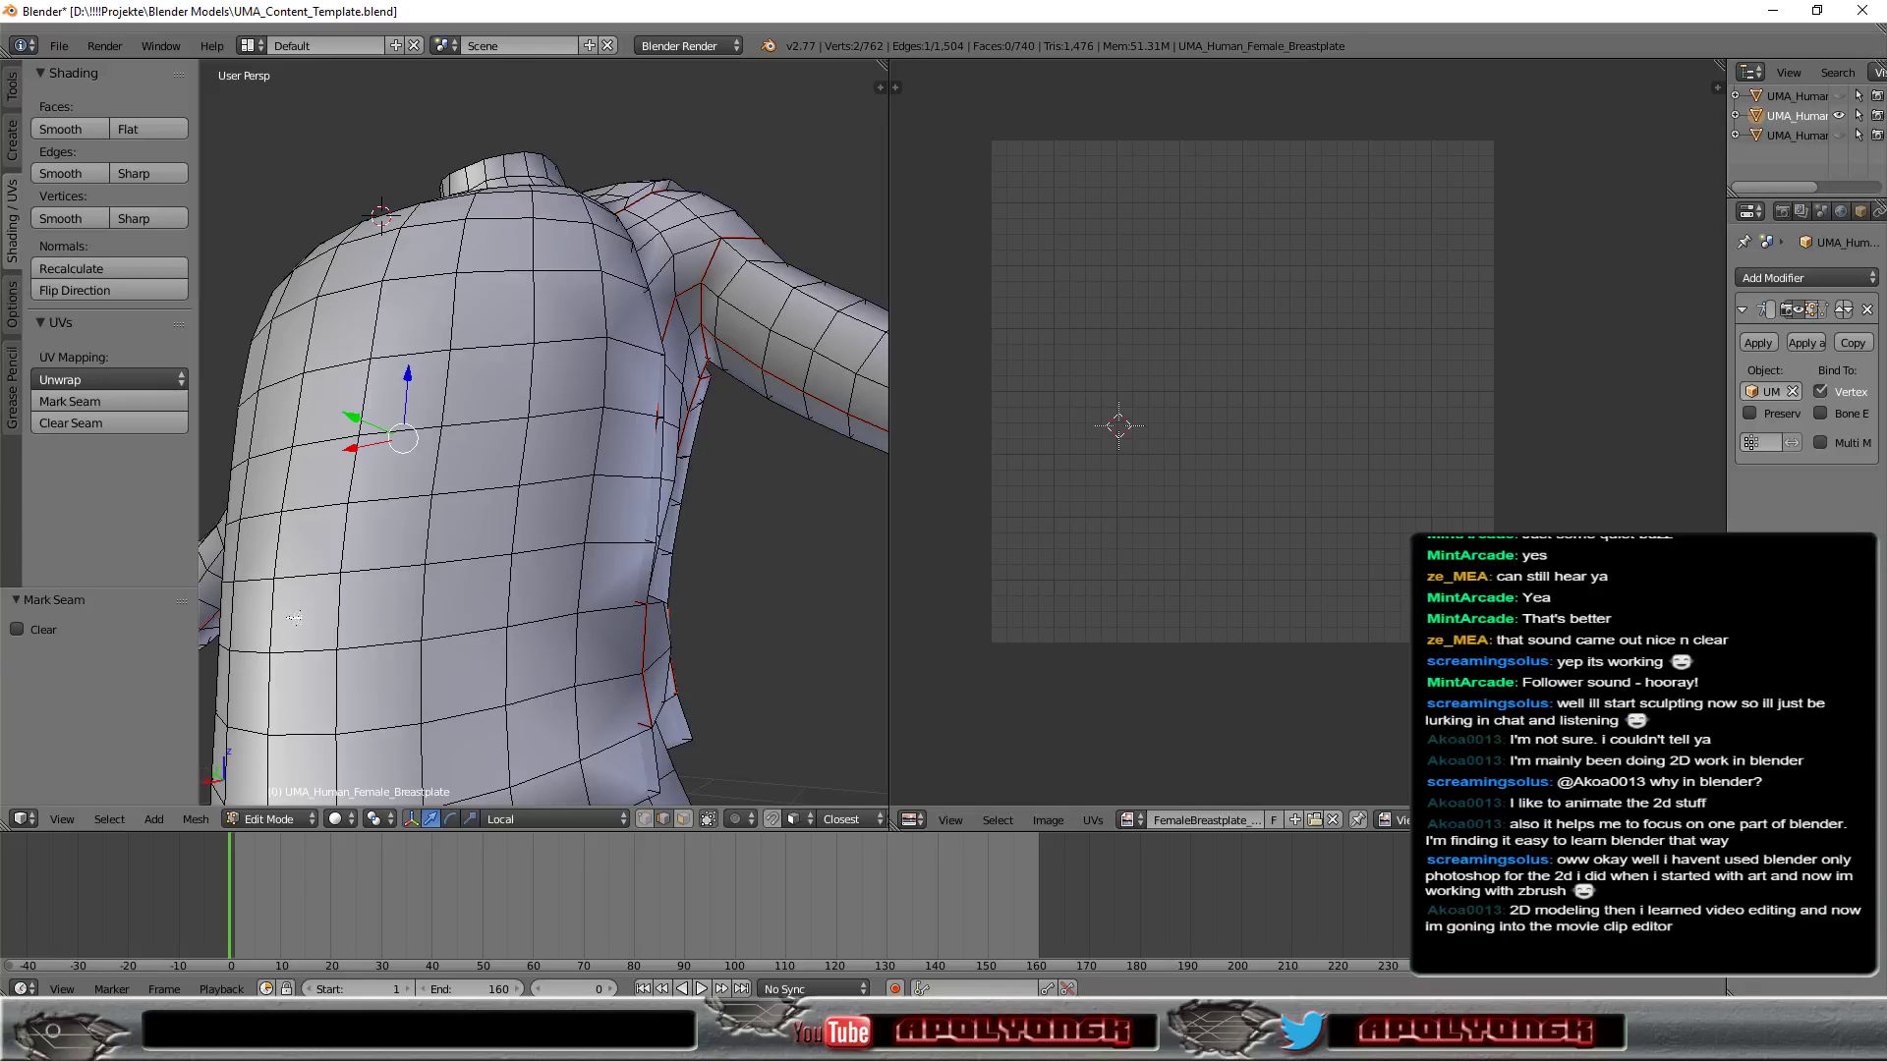
Select the whole breastplate and unwrap it along its seams.
key("a")
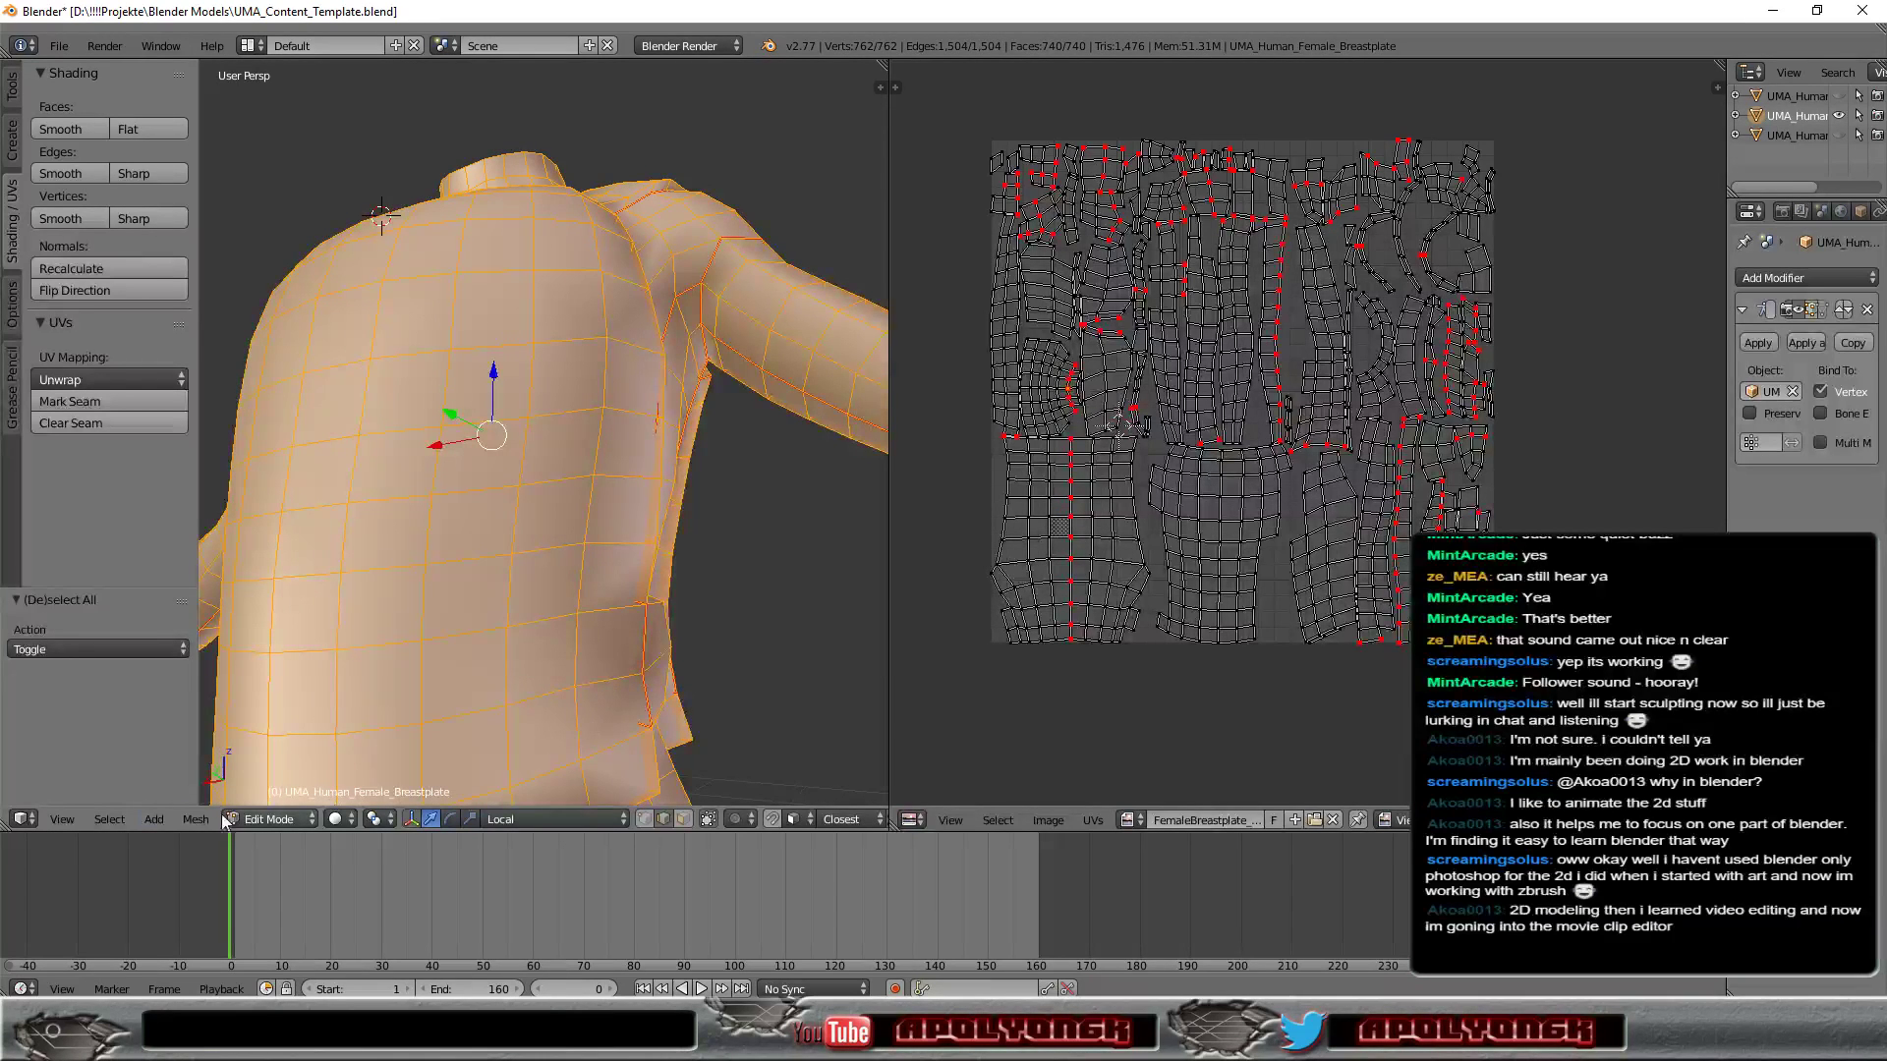
left_click(195, 822)
mouse_move(243, 660)
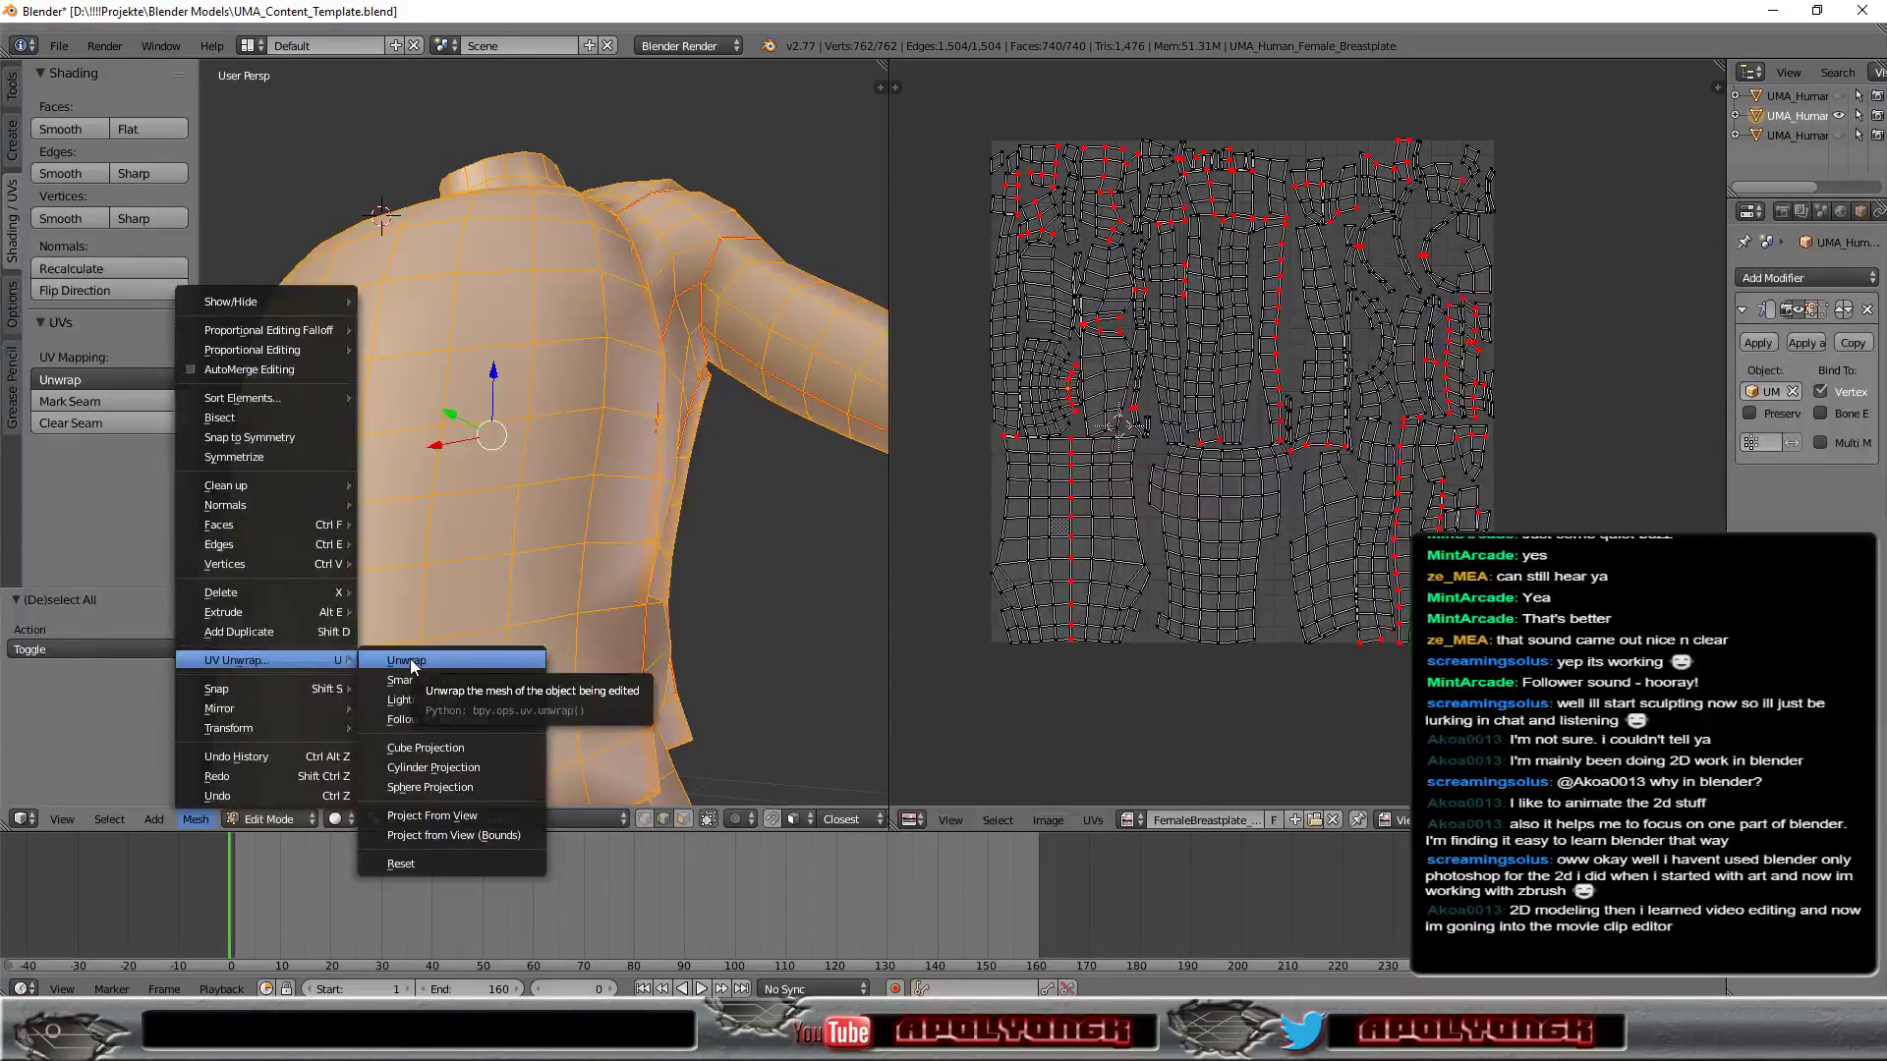
left_click(412, 665)
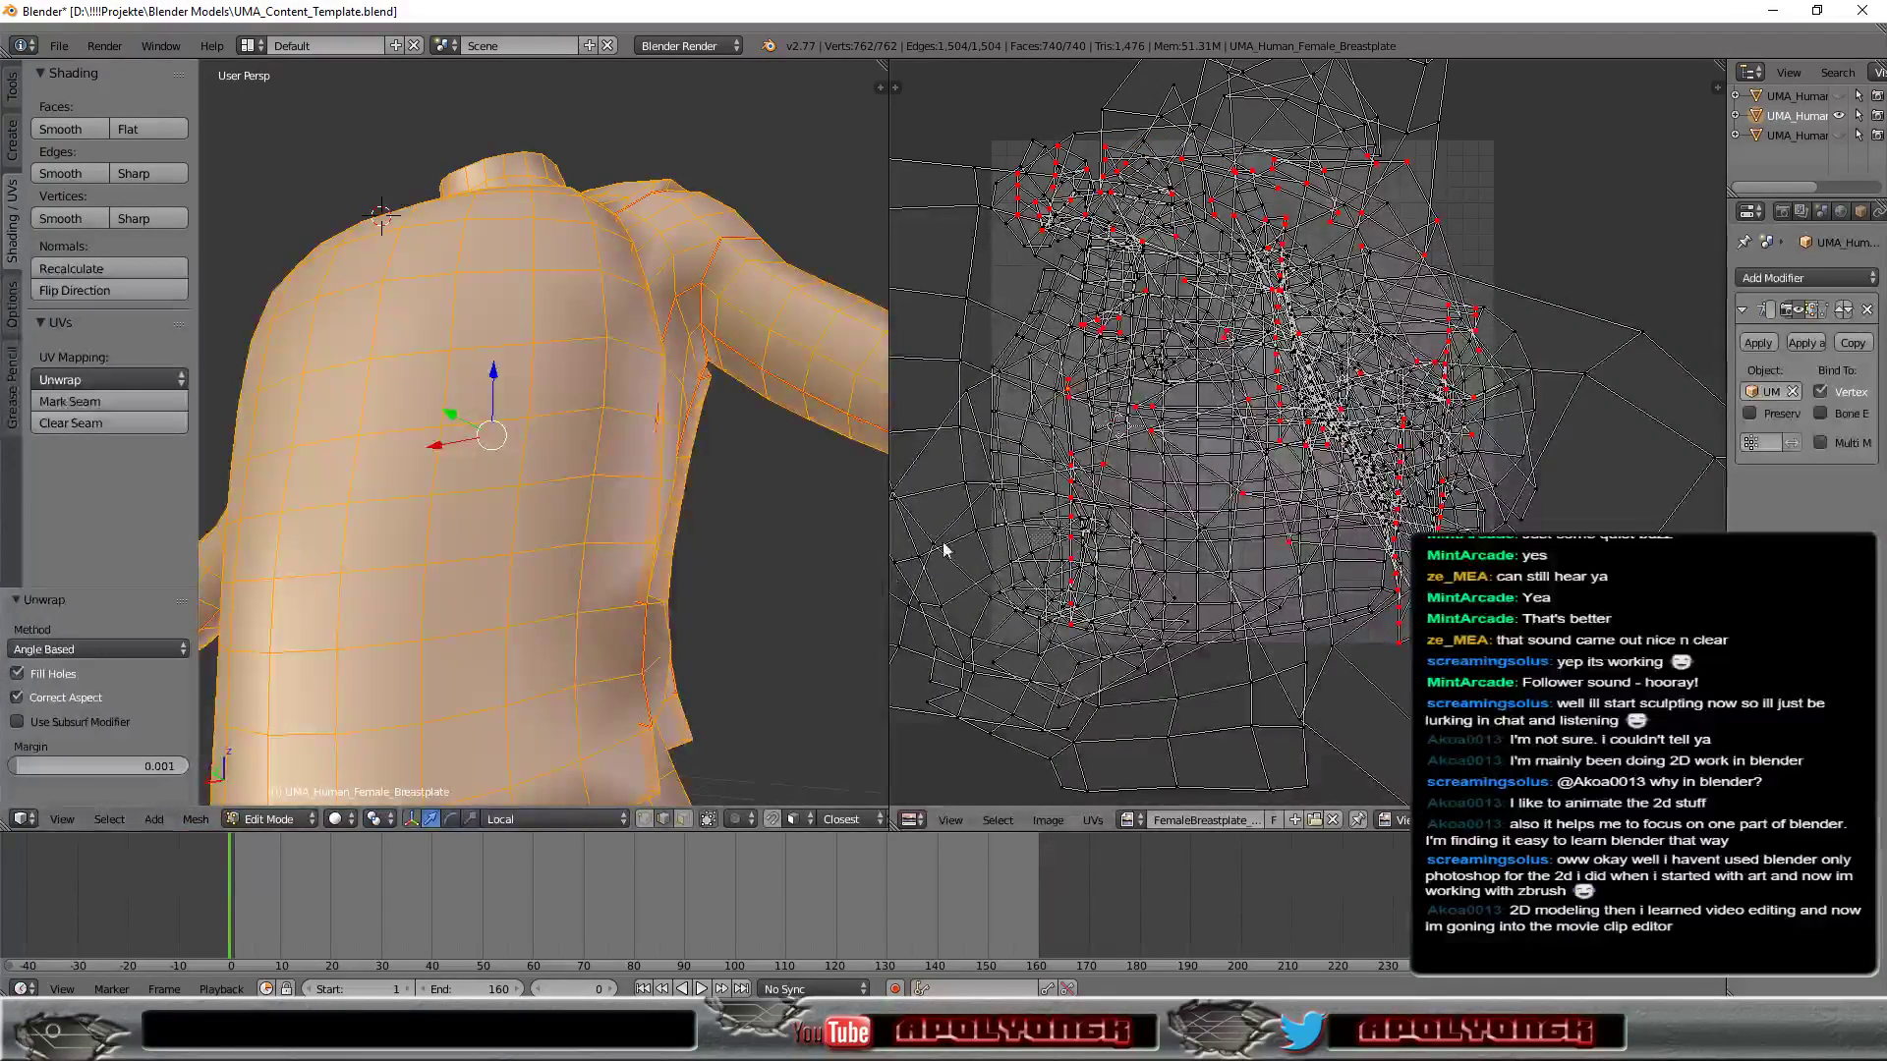
scroll(1361, 433, "down", 2)
scroll(1360, 447, "down", 3)
scroll(1299, 454, "down", 1)
scroll(1300, 454, "up", 3)
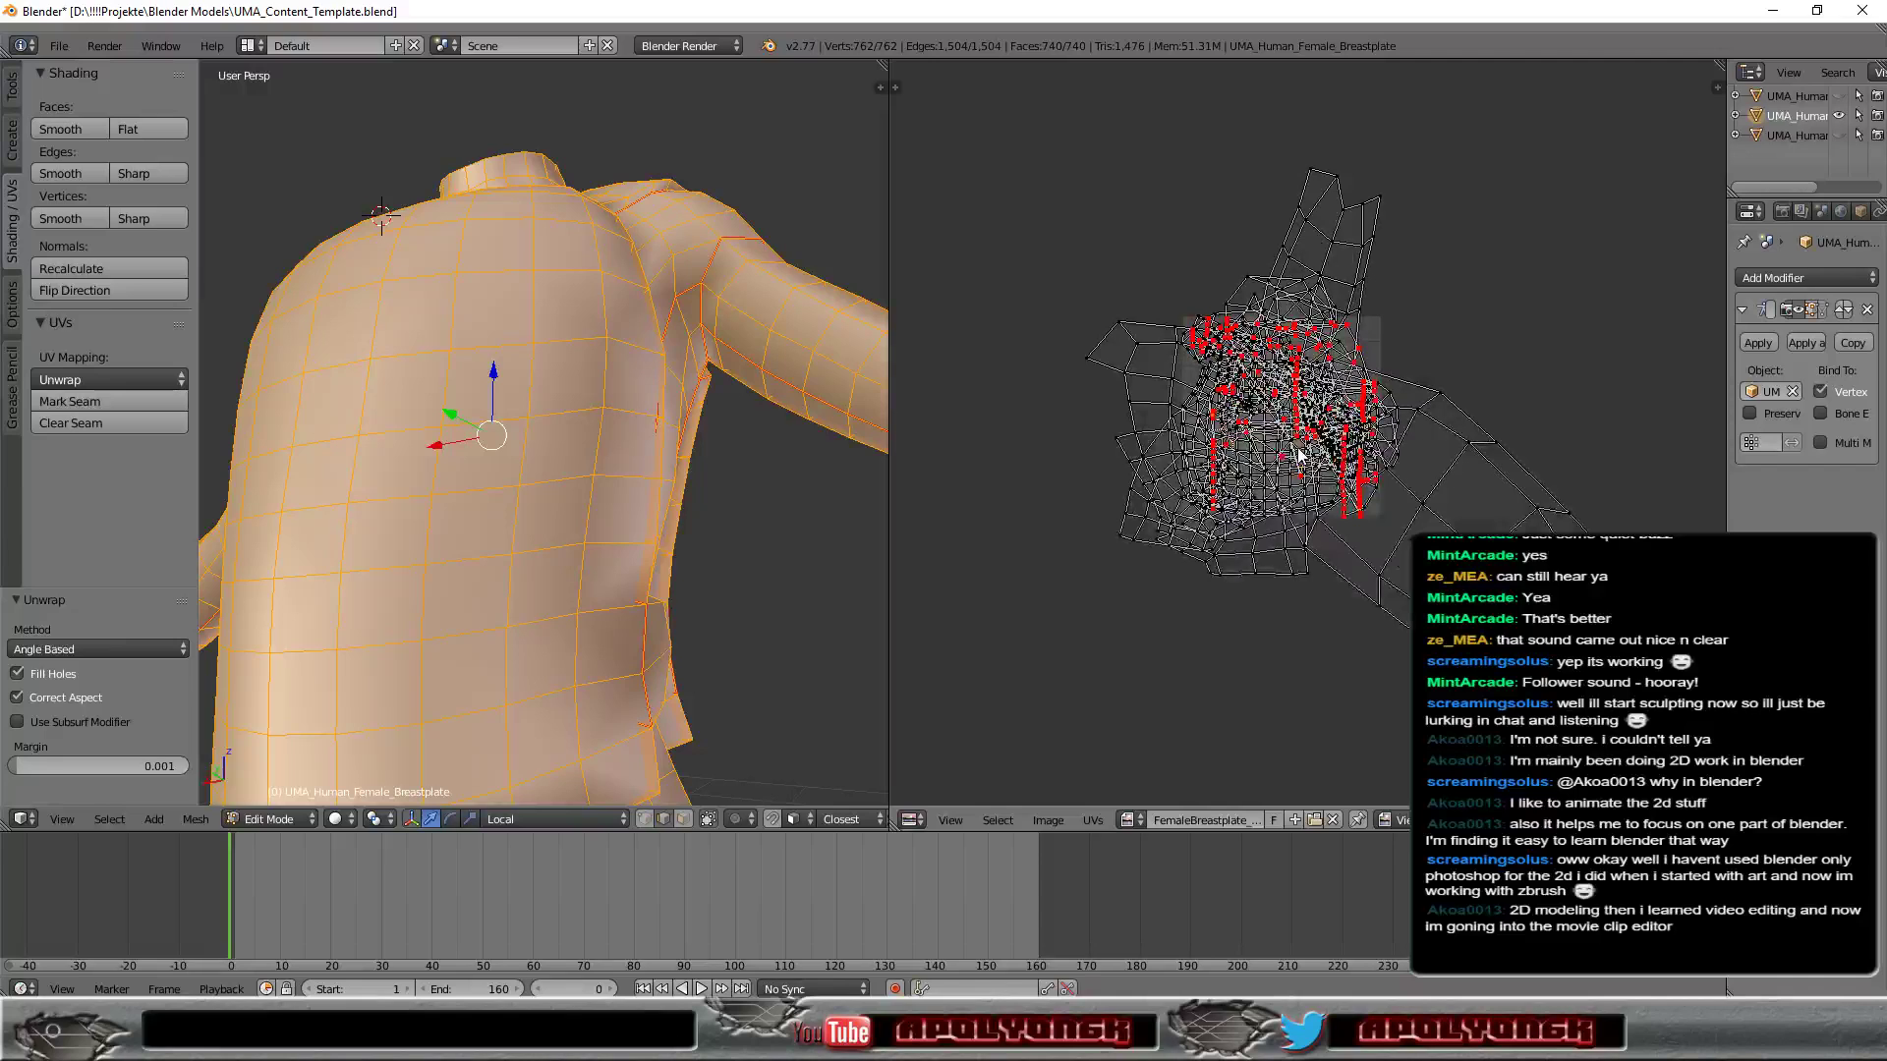
Apply Minimize Stretch to the new UV layout, then select all UVs.
left_click(1093, 820)
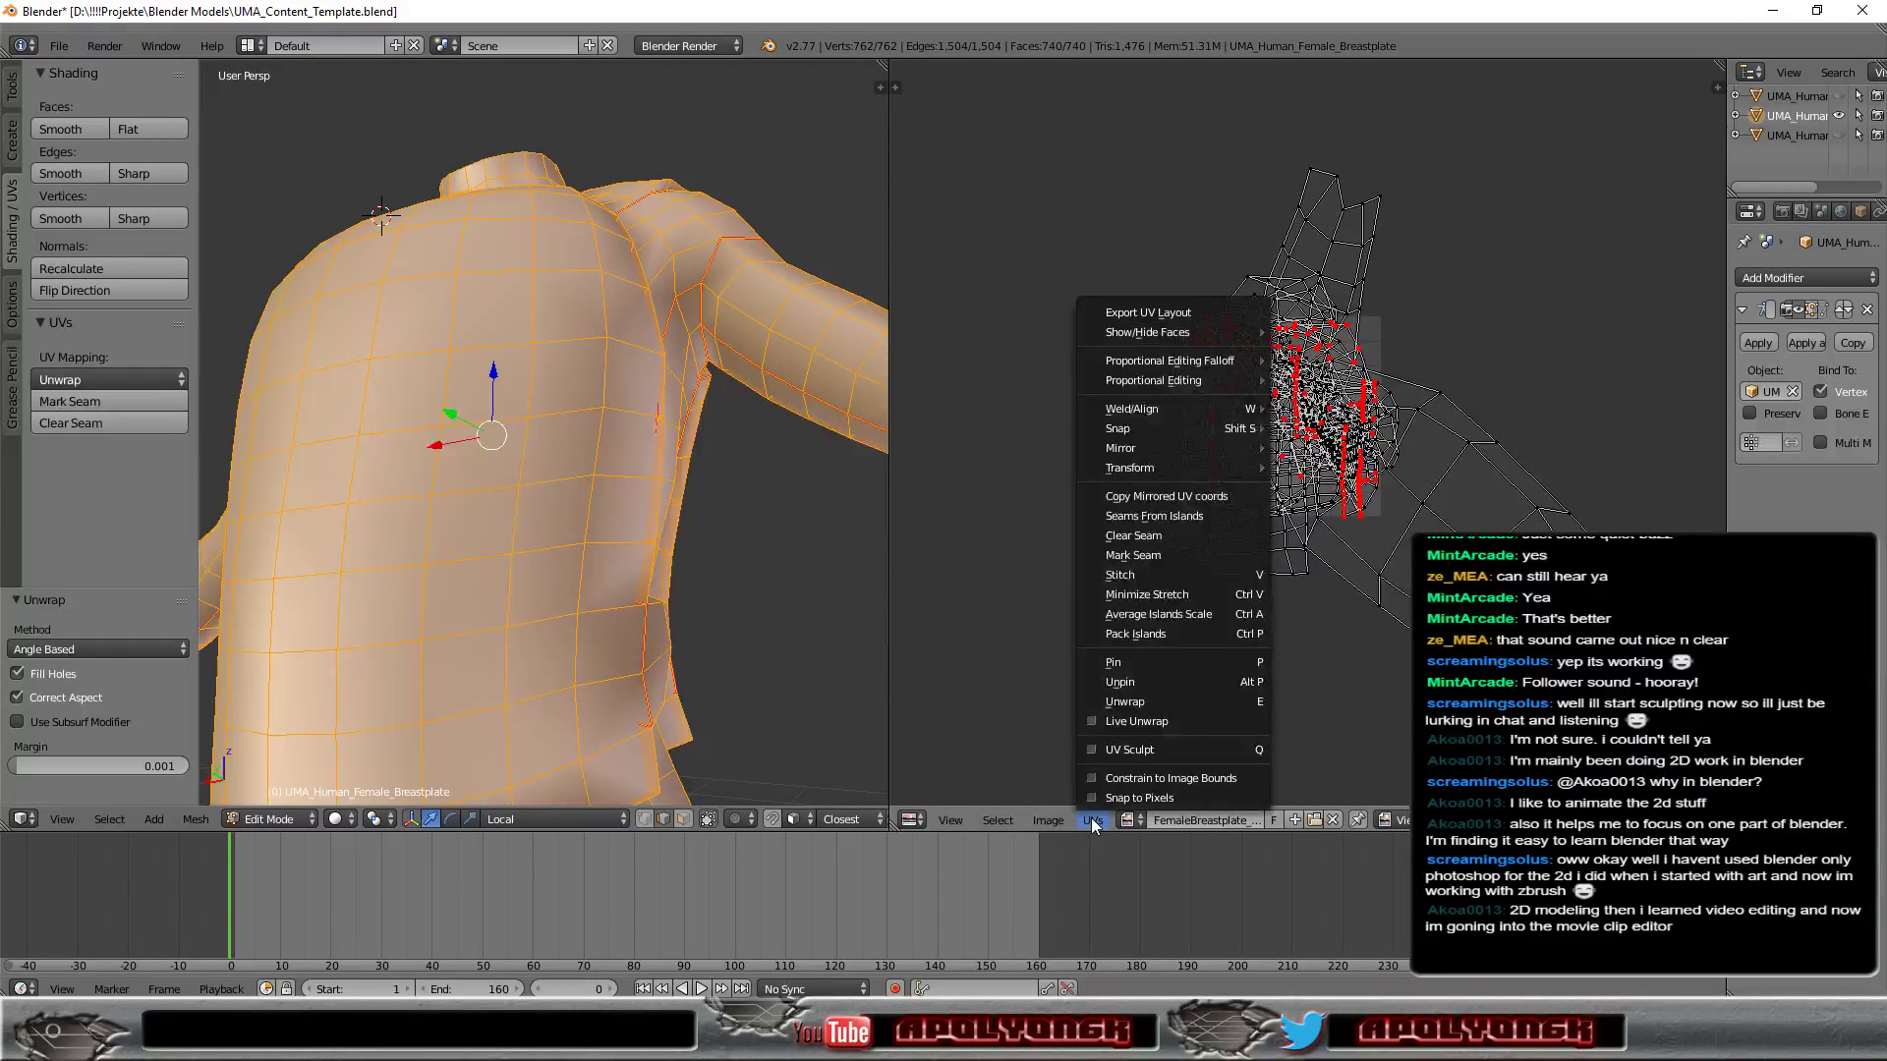
left_click(1139, 597)
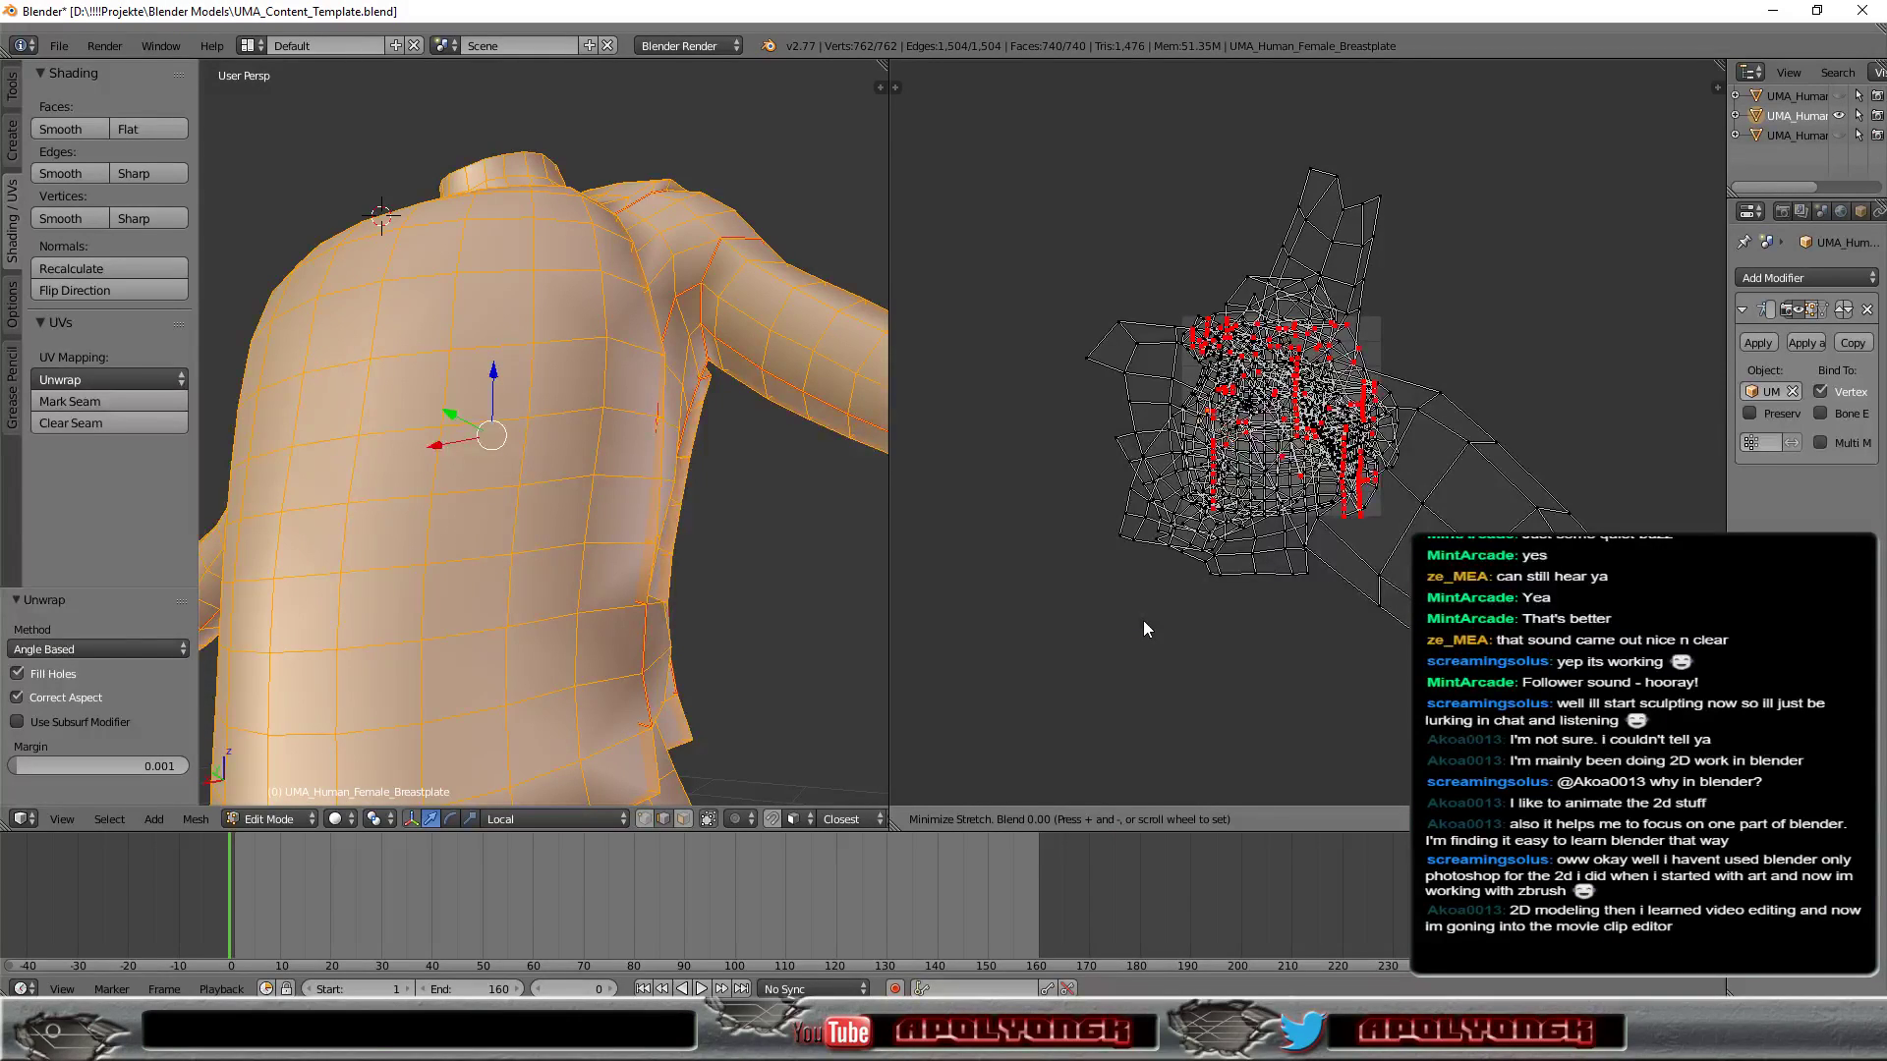
left_click(1160, 658)
key("a")
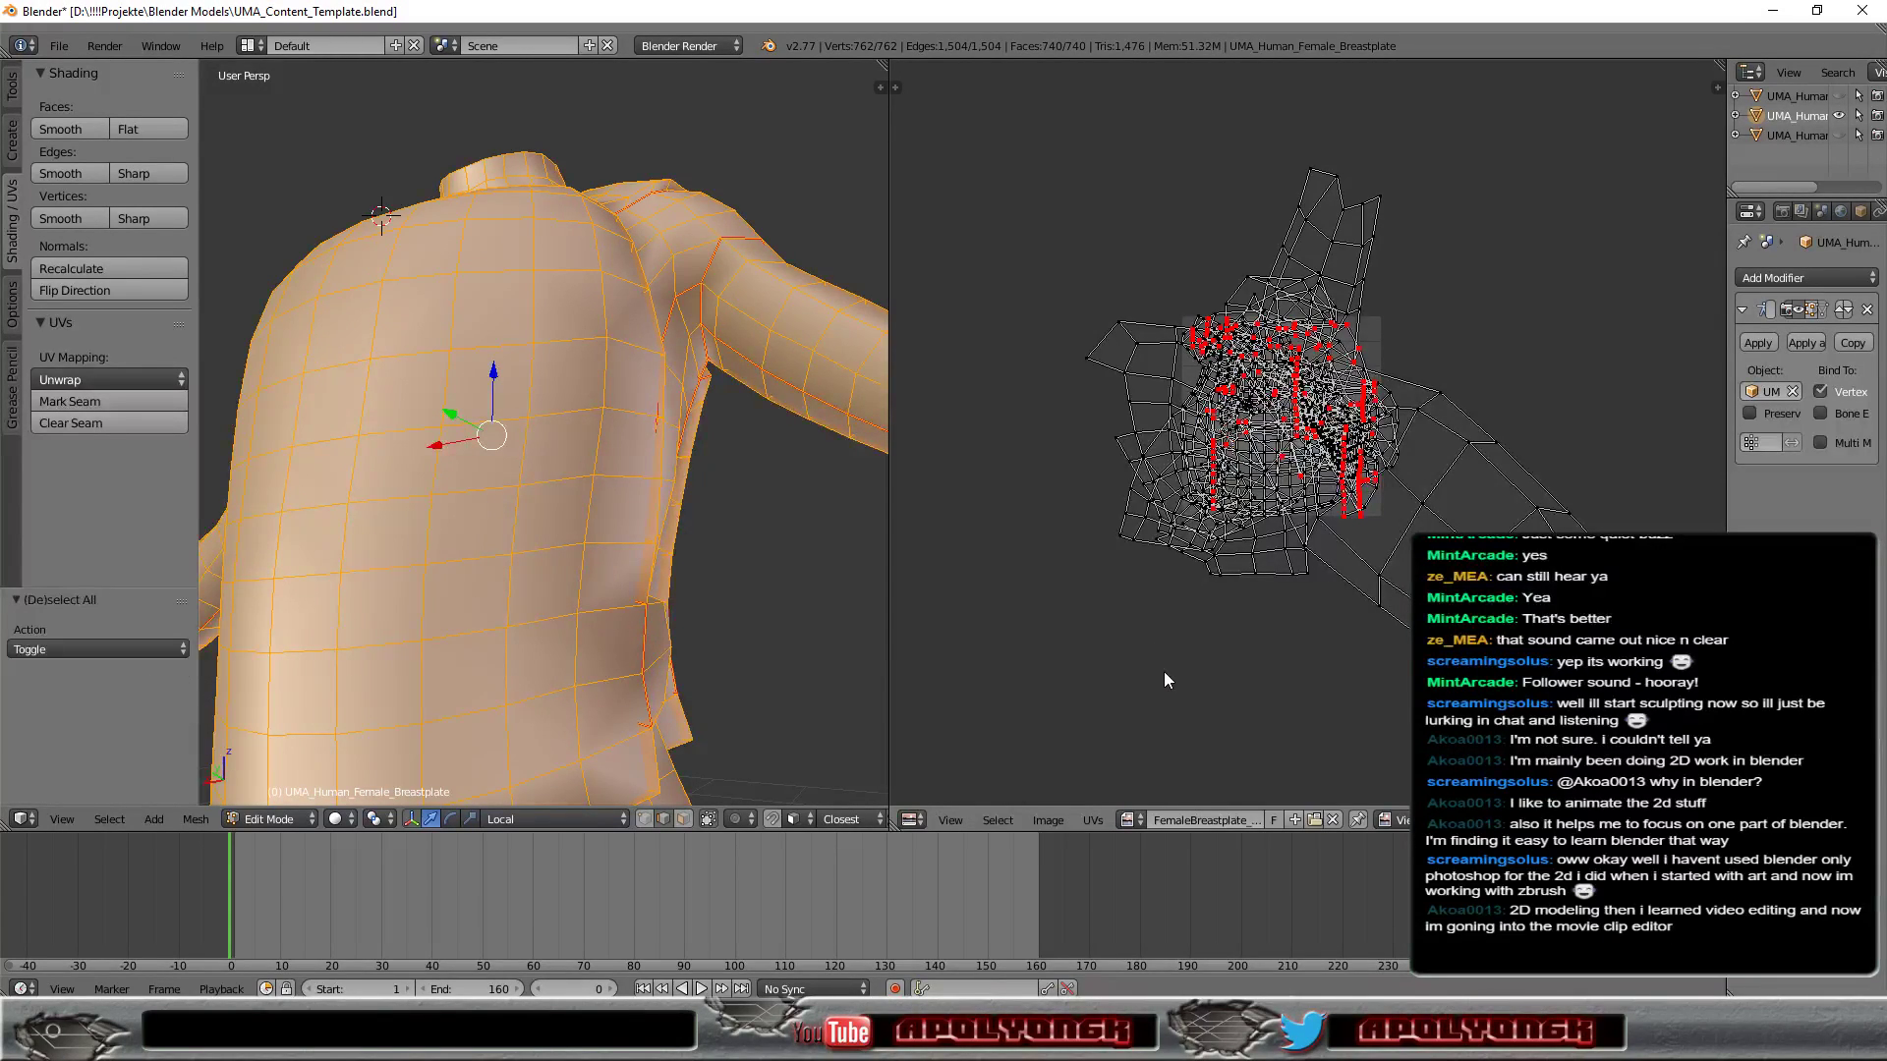
left_click(1094, 819)
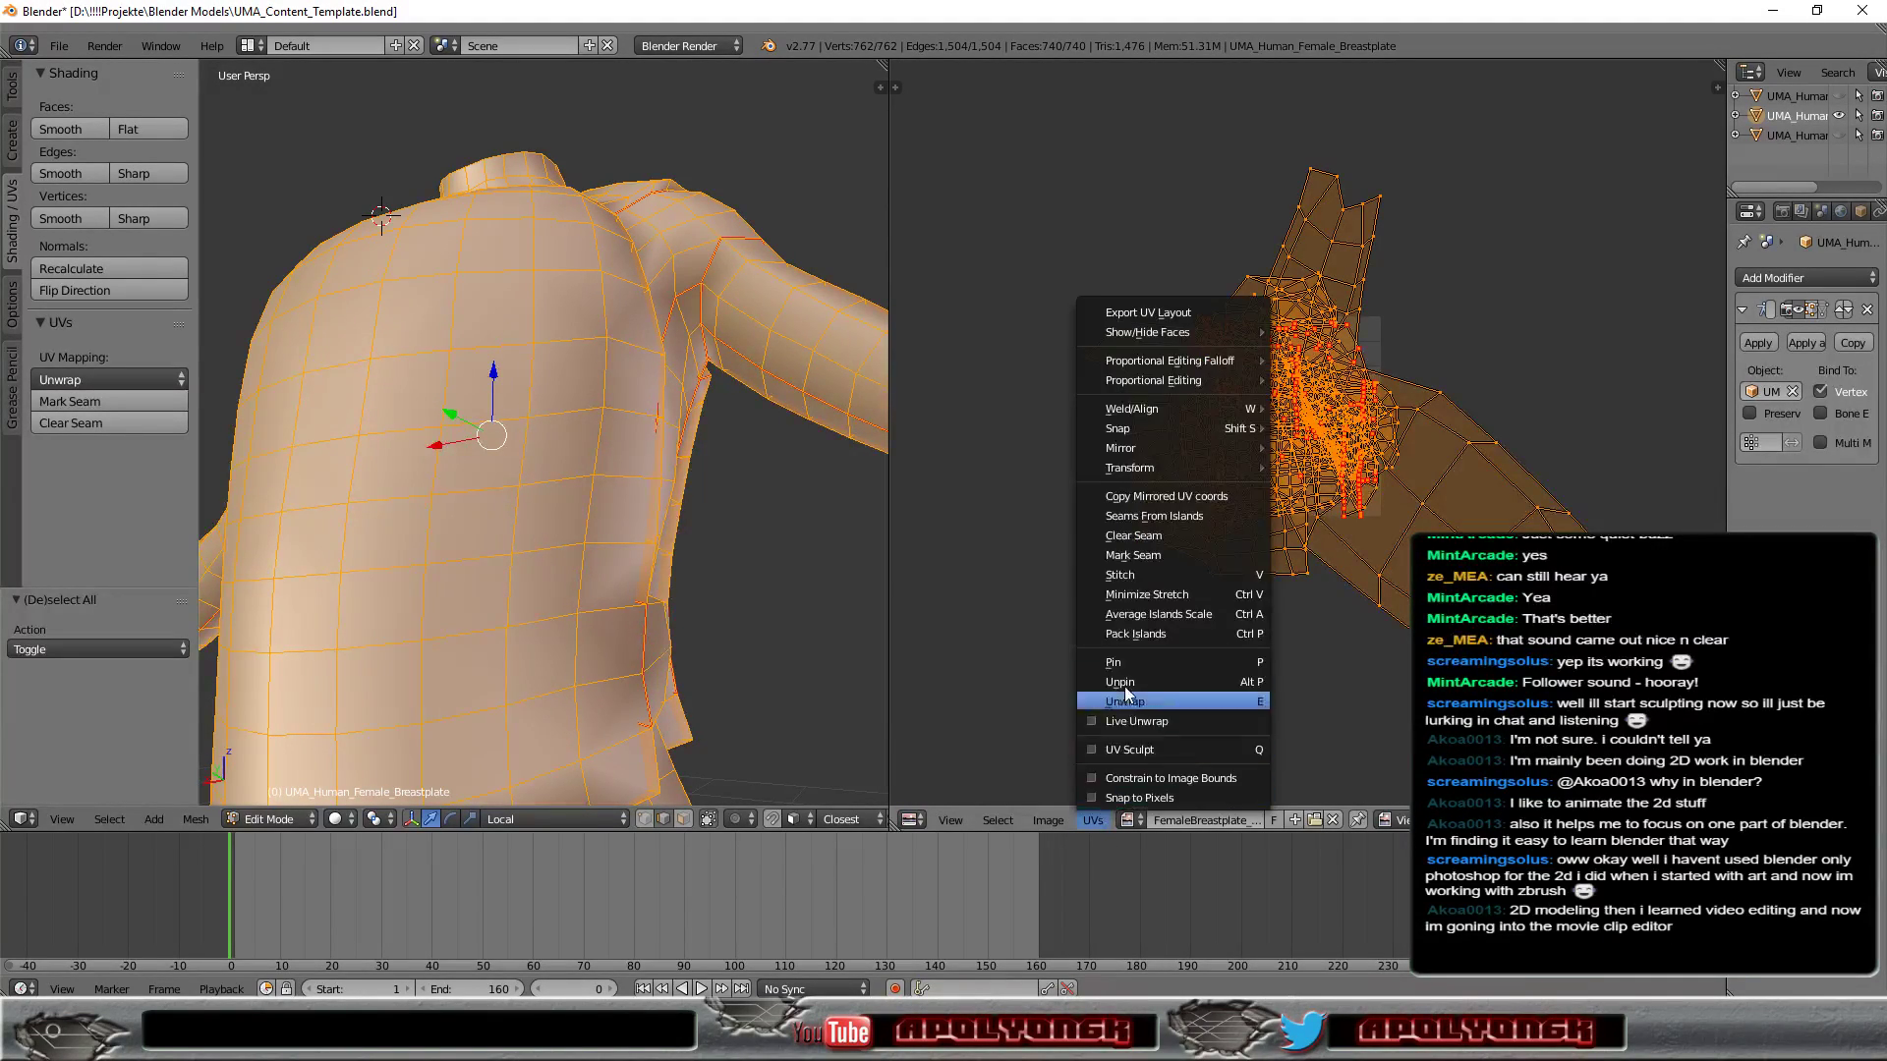
left_click(1132, 633)
scroll(1498, 464, "up", 2)
scroll(1488, 445, "up", 2)
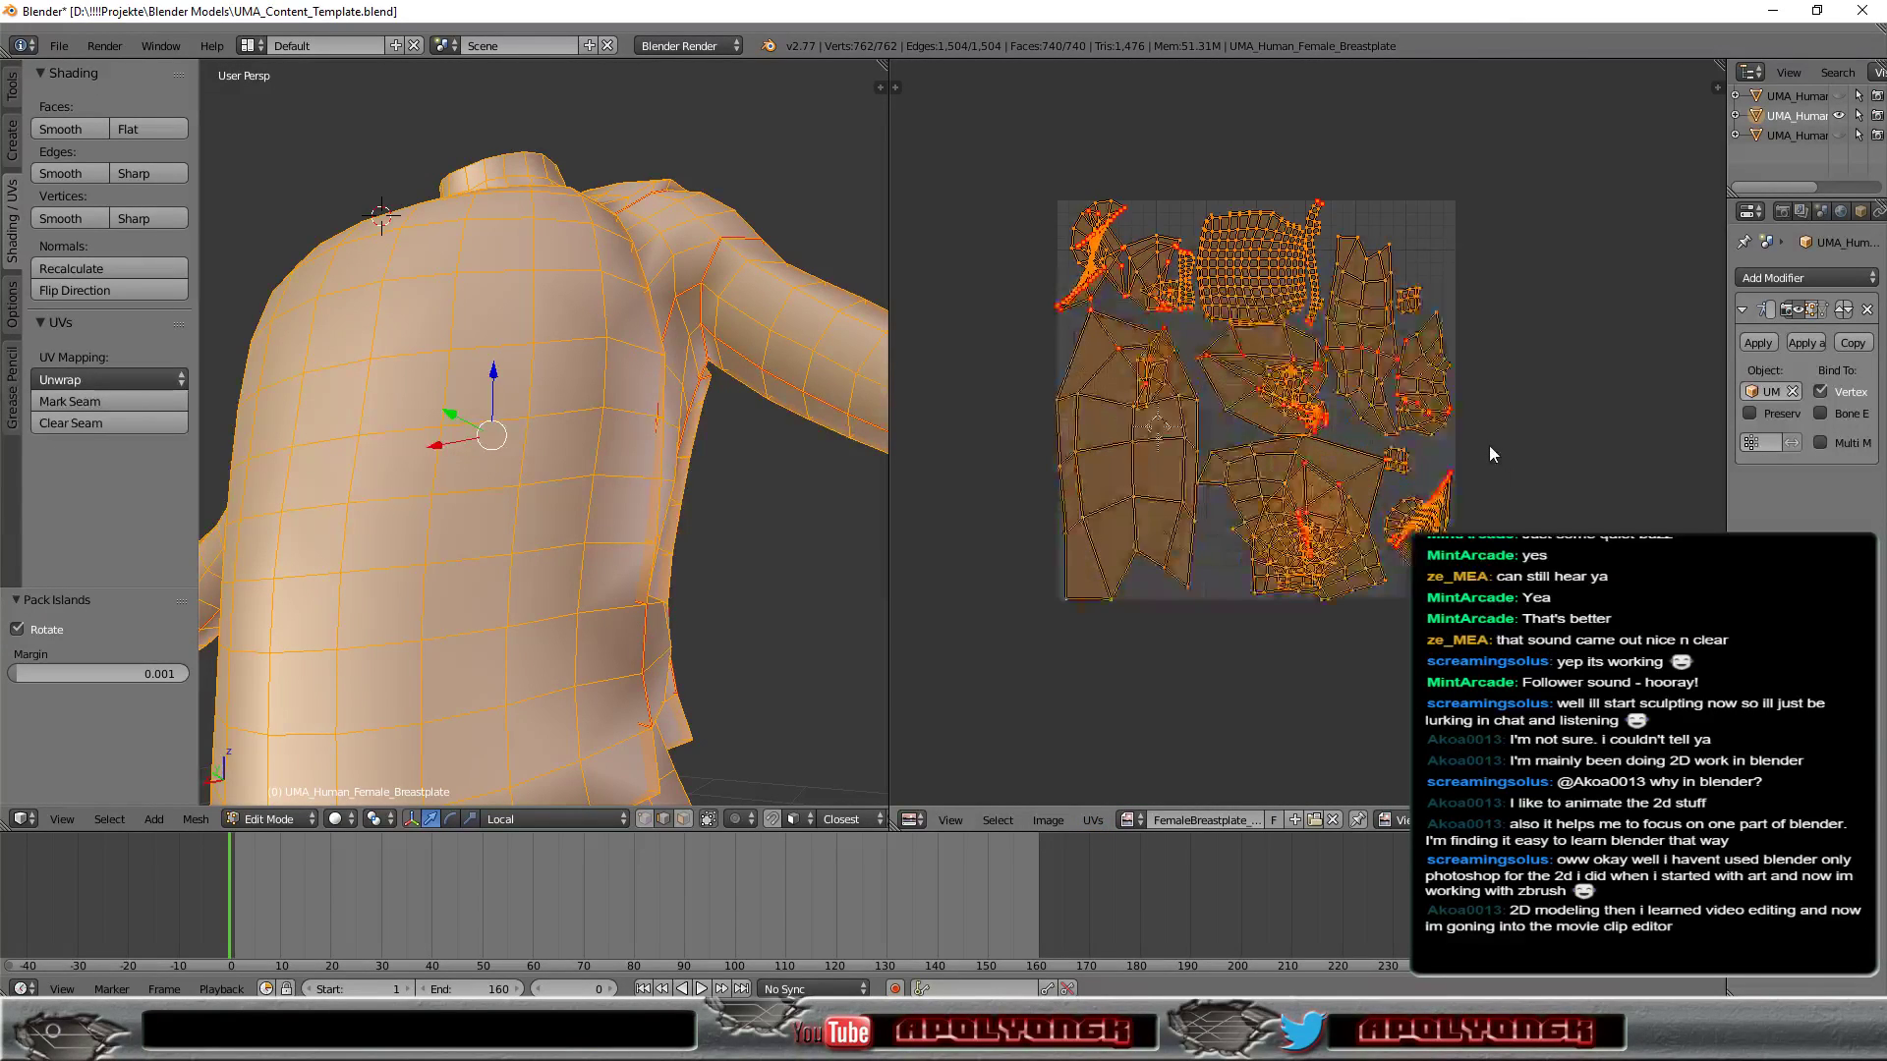
scroll(1490, 444, "up", 1)
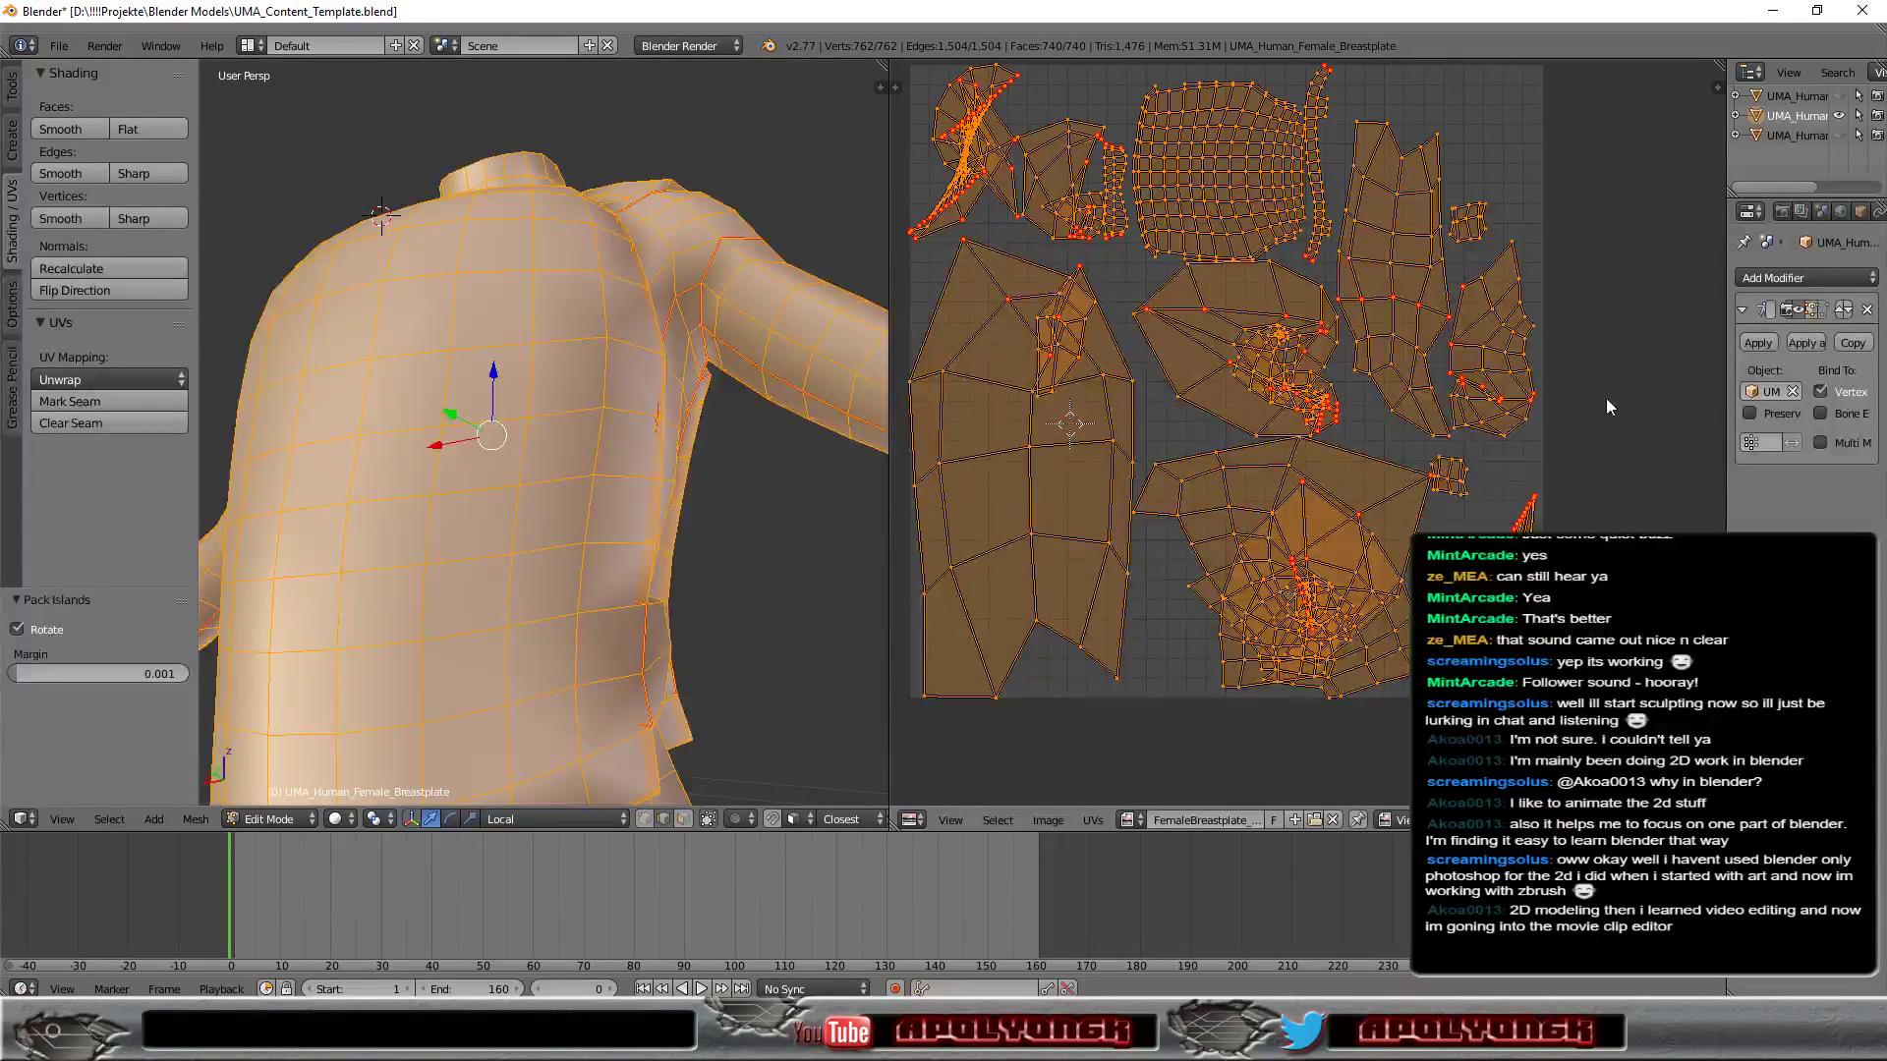
mouse_move(1579, 404)
middle_mouse_down()
mouse_move(1603, 482)
mouse_move(1617, 458)
middle_mouse_up()
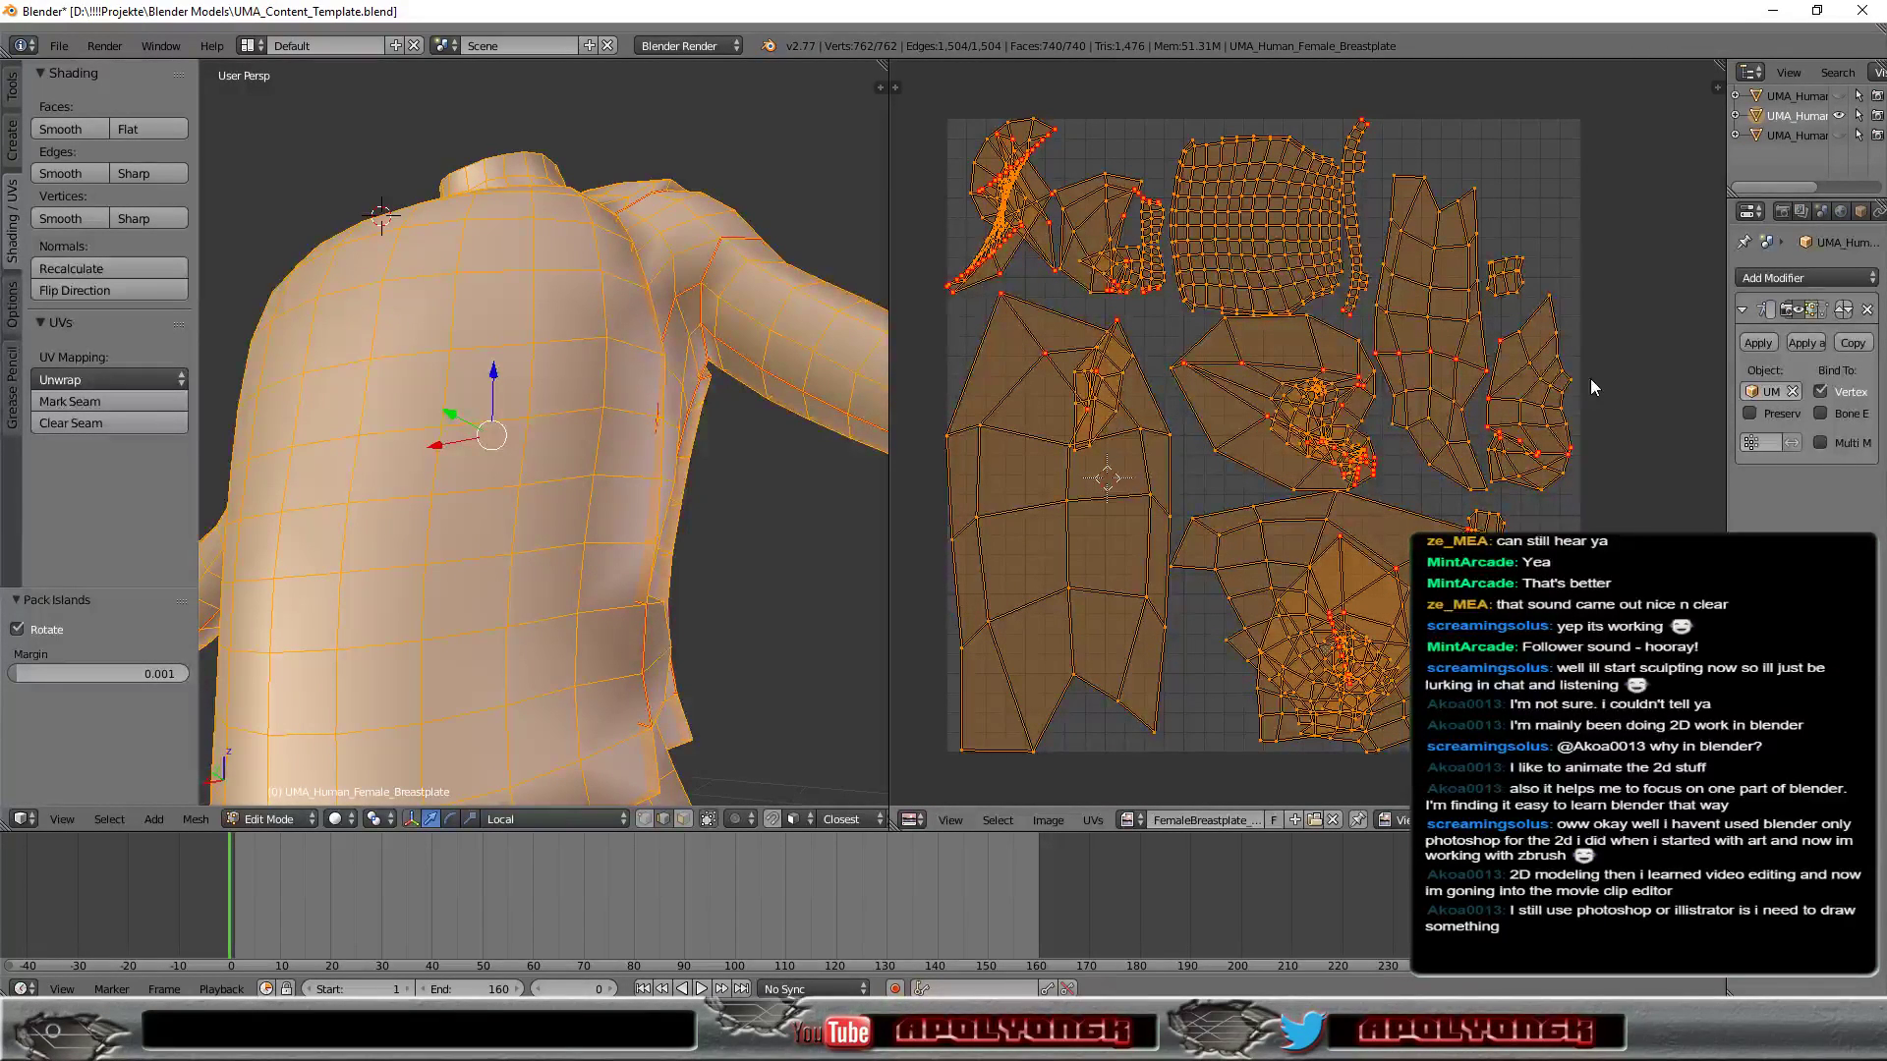
scroll(1533, 432, "up", 1)
scroll(1472, 452, "up", 1)
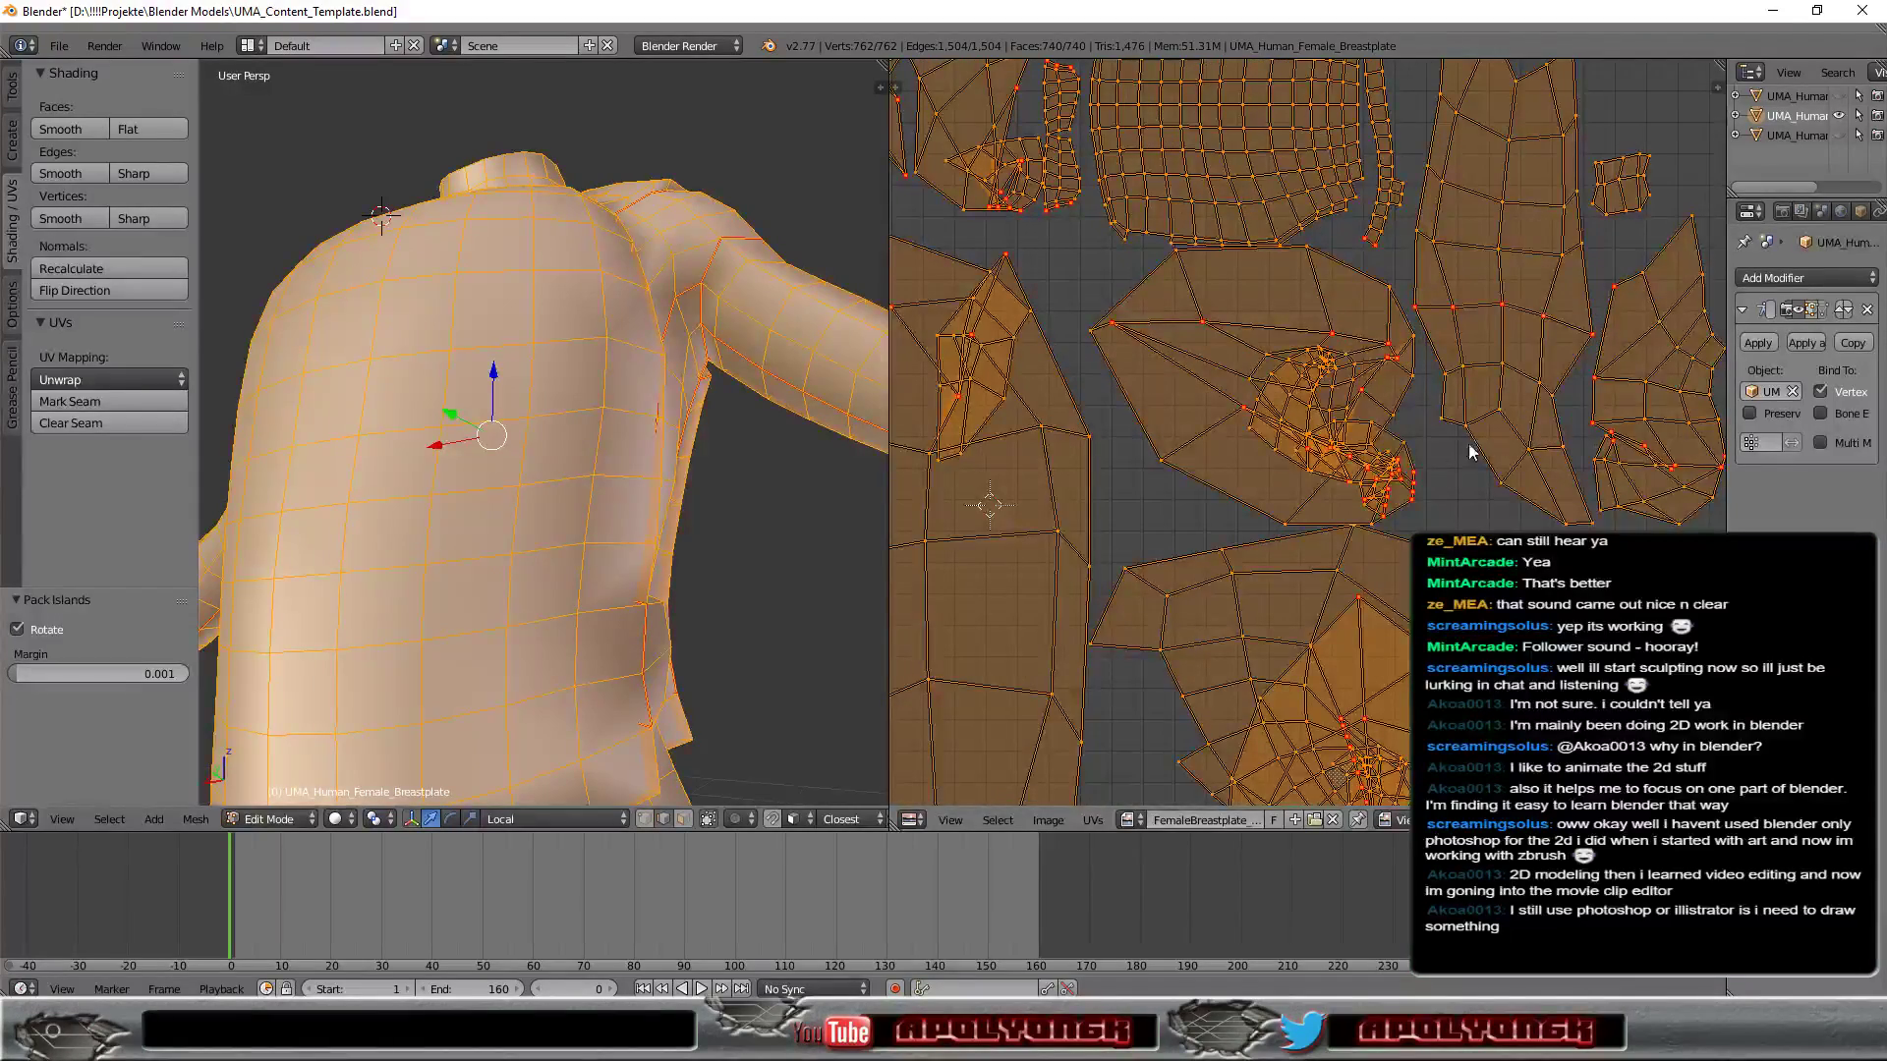
scroll(1220, 486, "down", 1)
scroll(1220, 480, "down", 1)
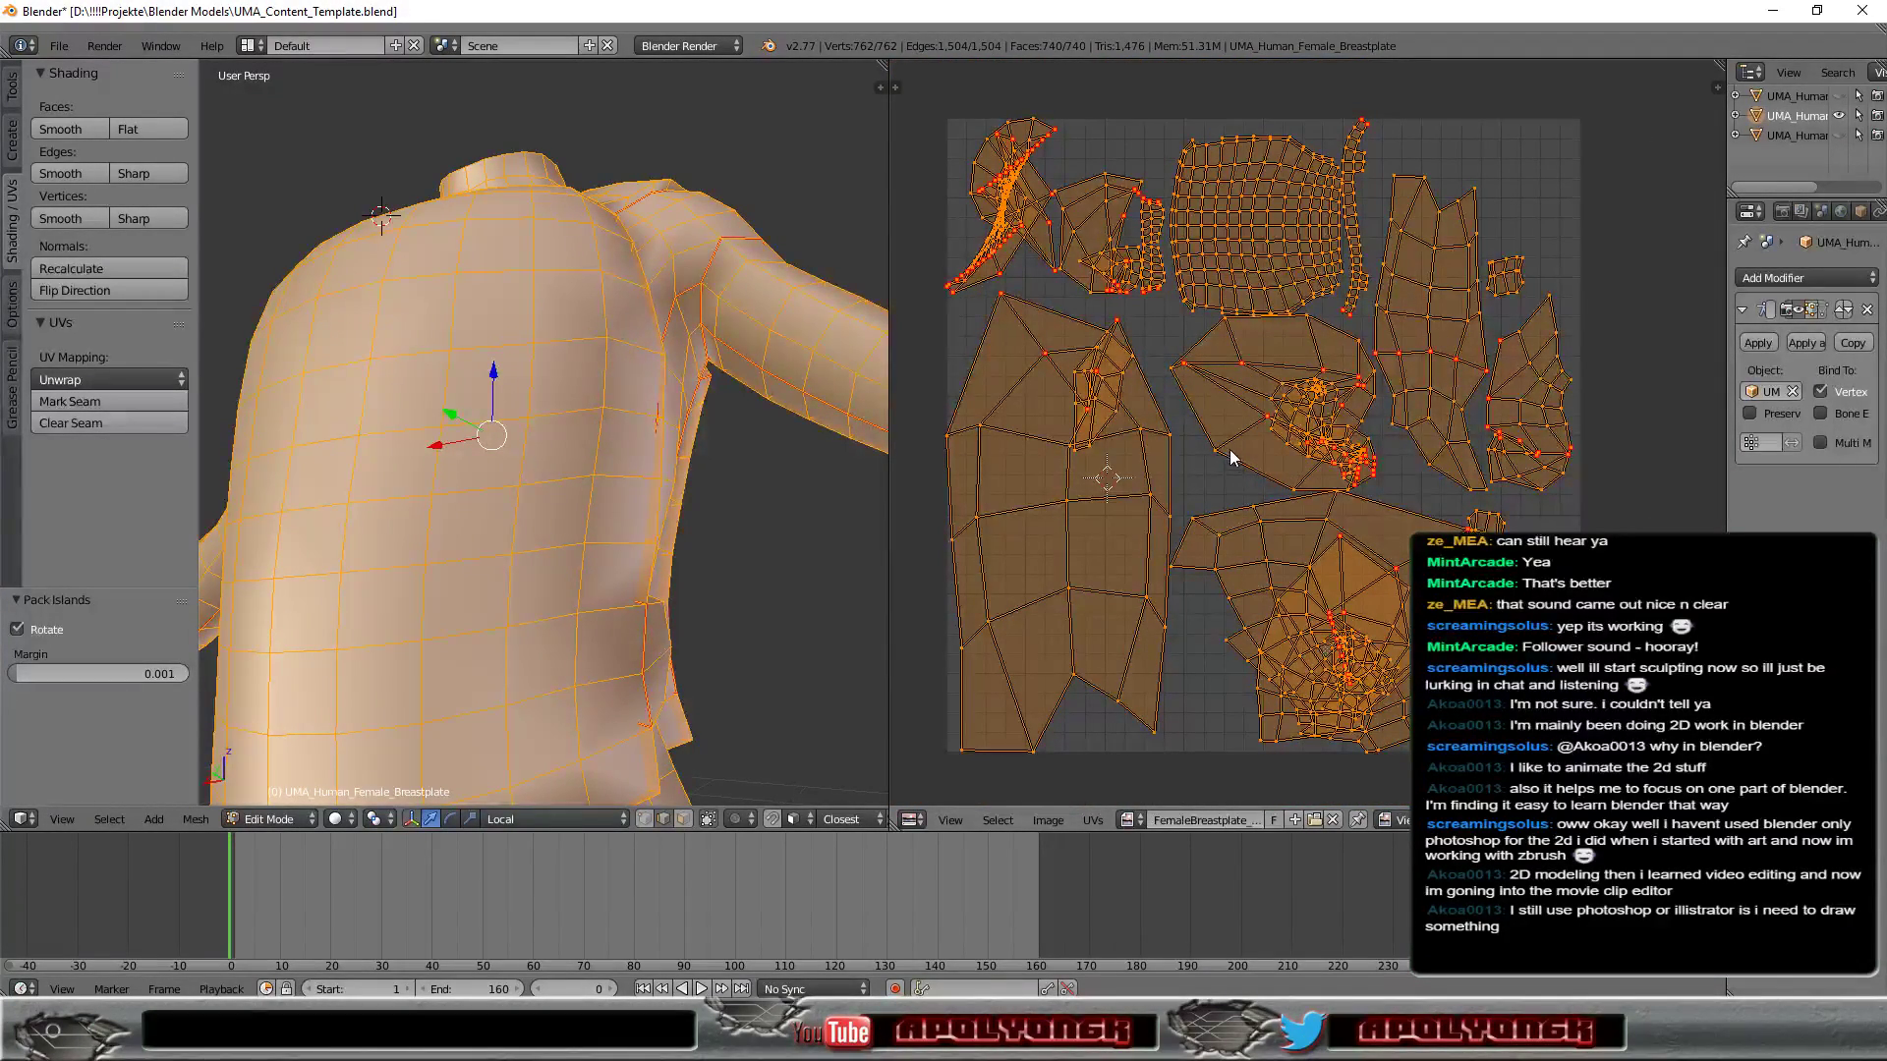
scroll(1206, 457, "up", 2)
scroll(1203, 454, "down", 2)
mouse_move(1197, 468)
middle_mouse_down()
mouse_move(1227, 509)
mouse_move(1208, 506)
middle_mouse_up()
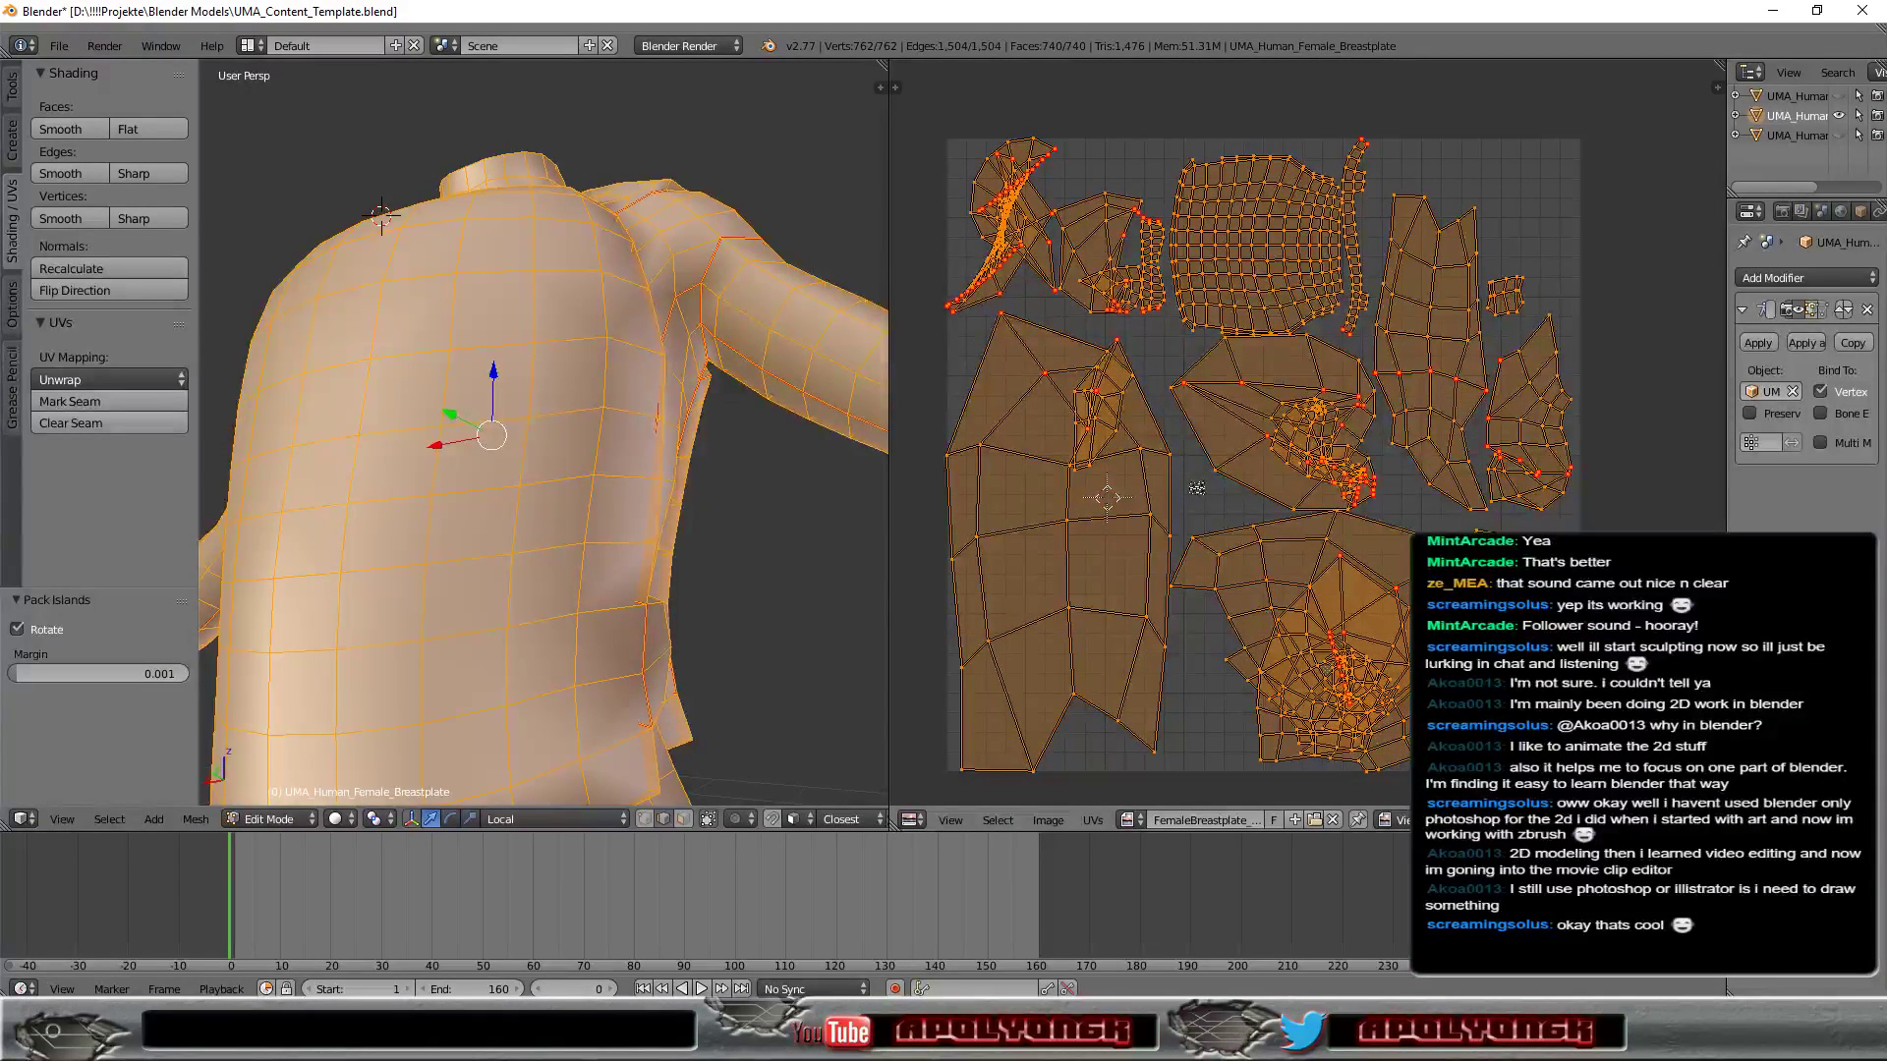
middle_click_drag(1197, 487, 1175, 444)
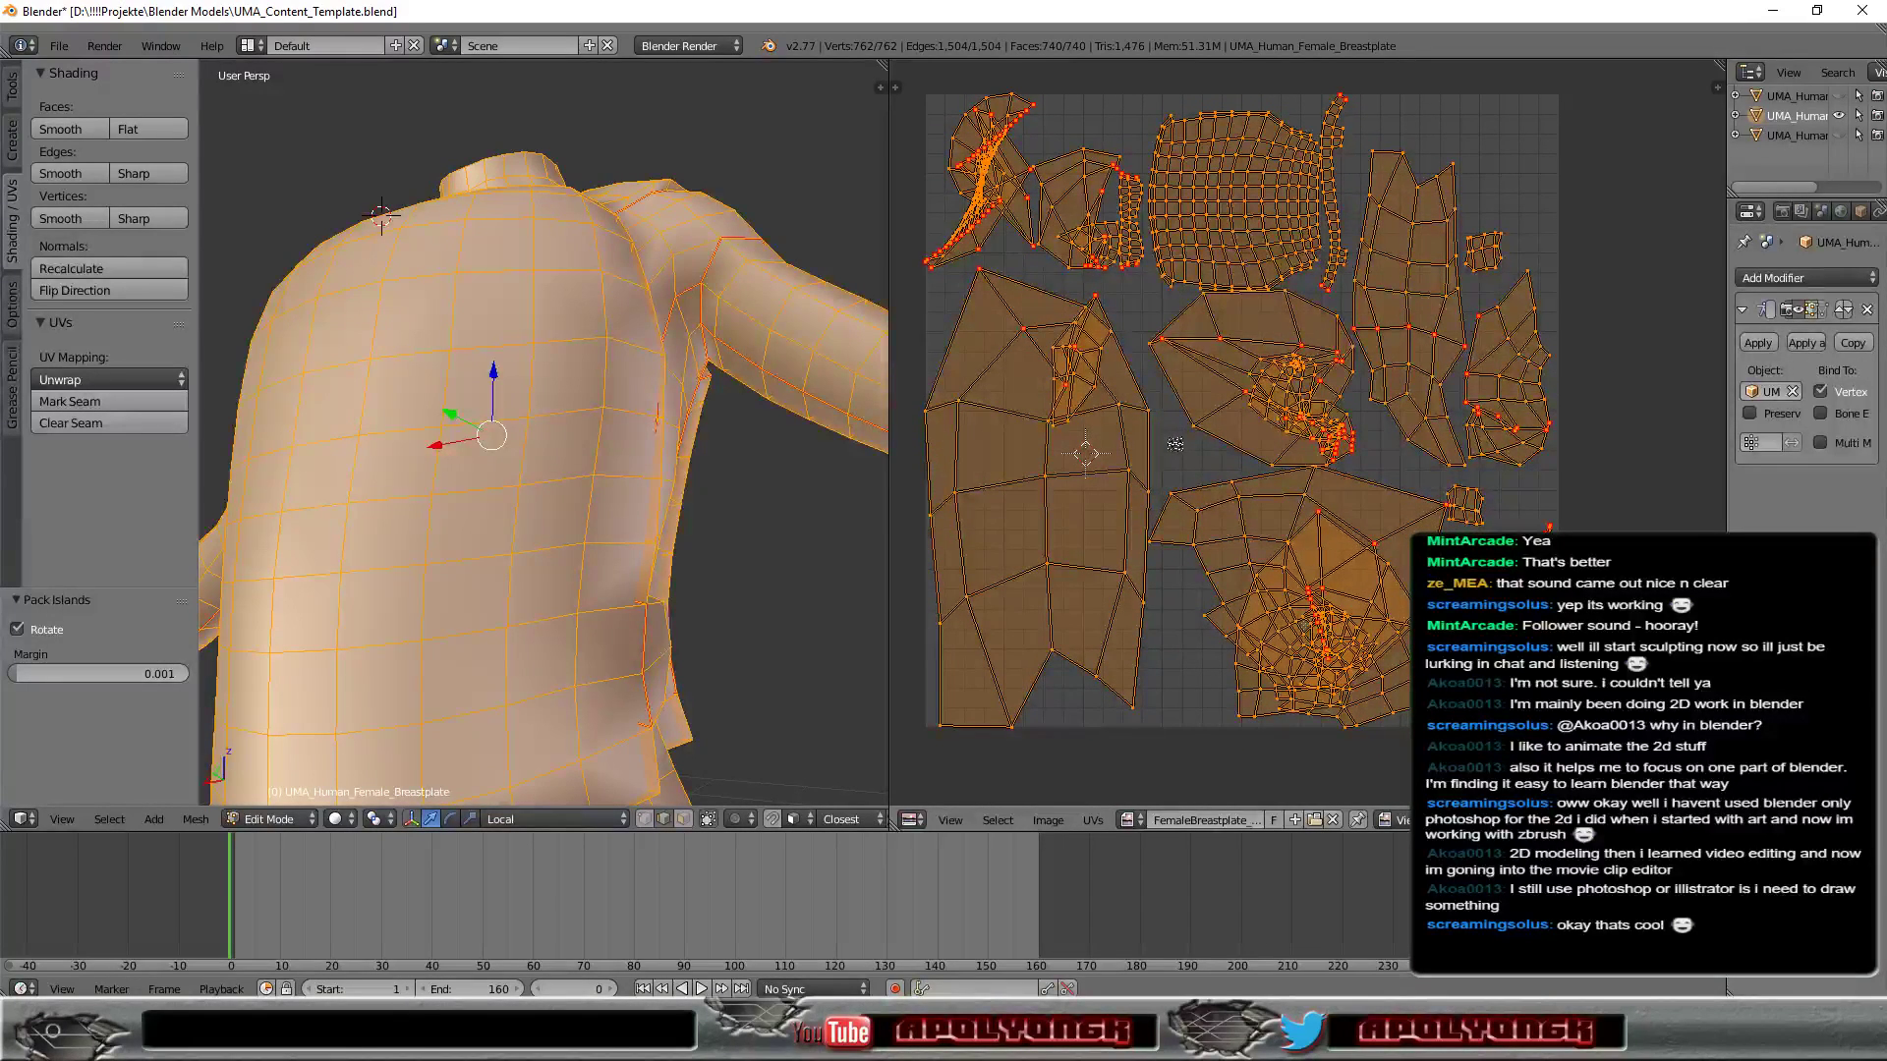
middle_click_drag(1175, 444, 1167, 443)
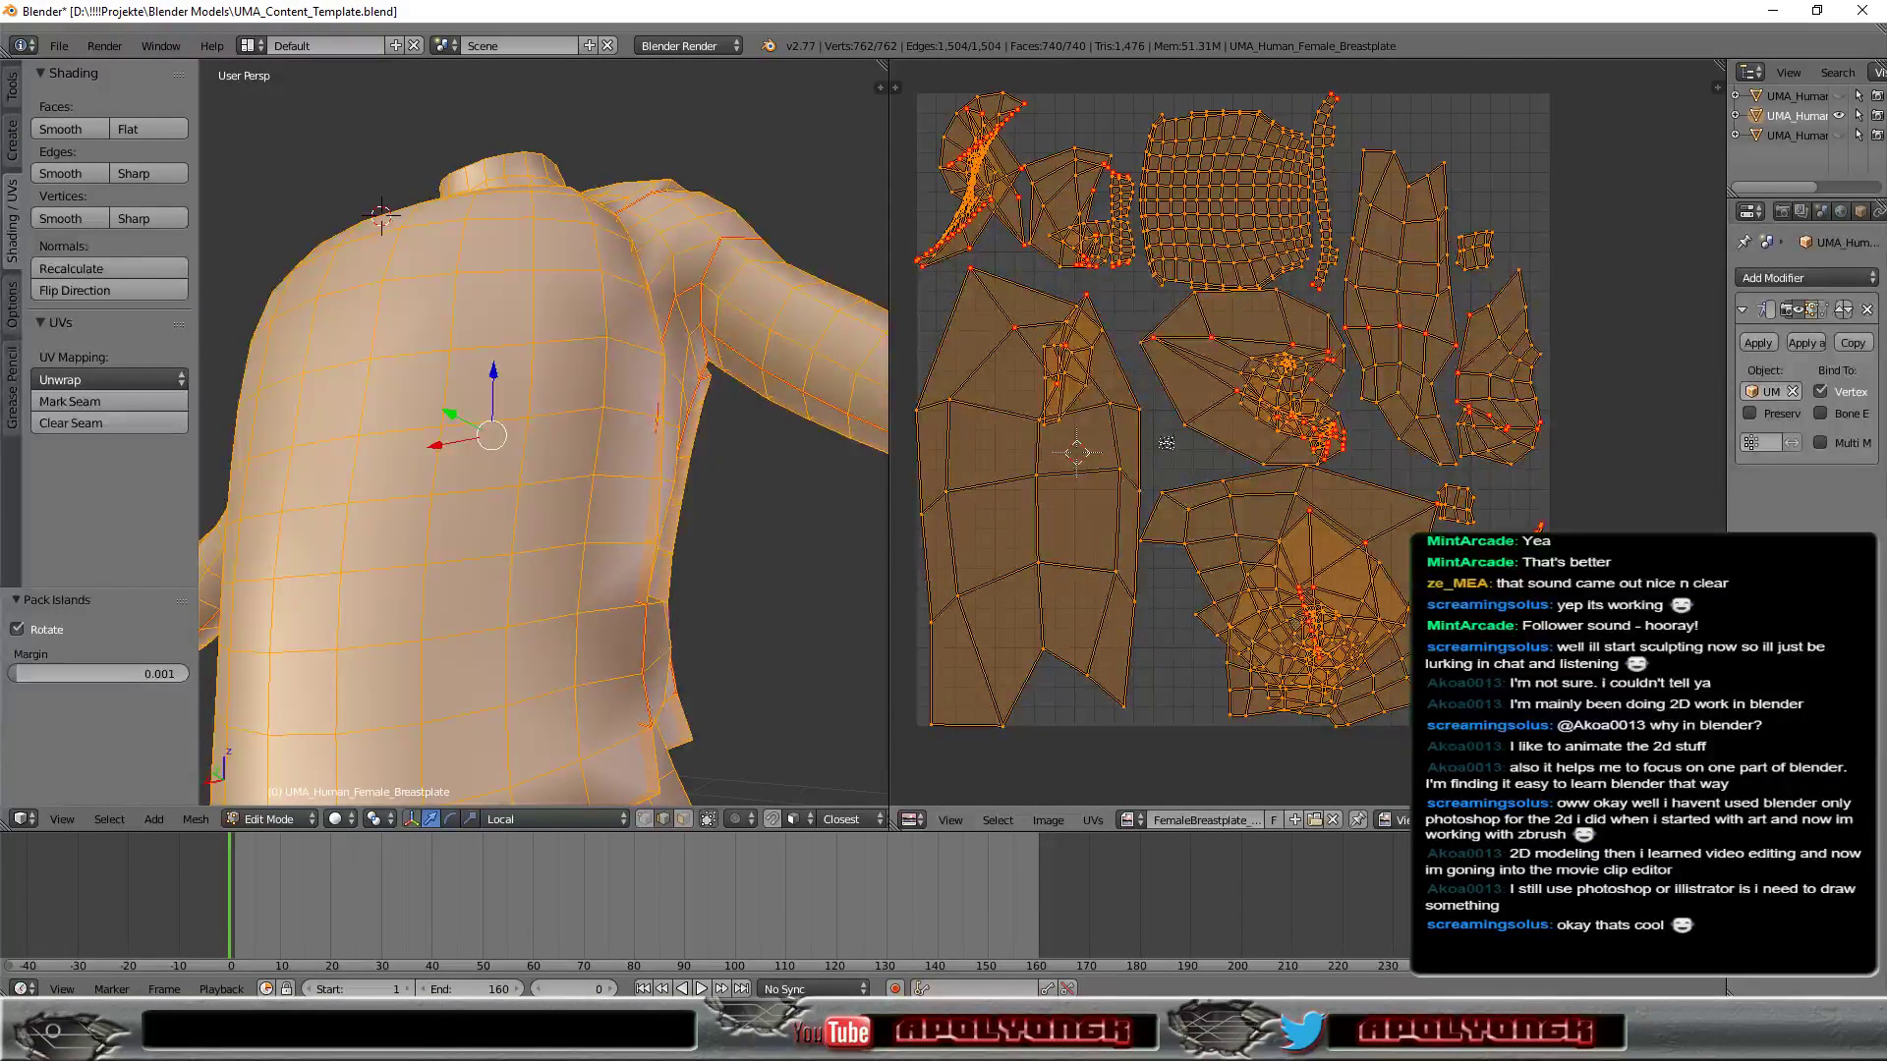
Run Minimize Stretch interactively on the packed UV islands, with the blend at 0.00.
left_click(1081, 822)
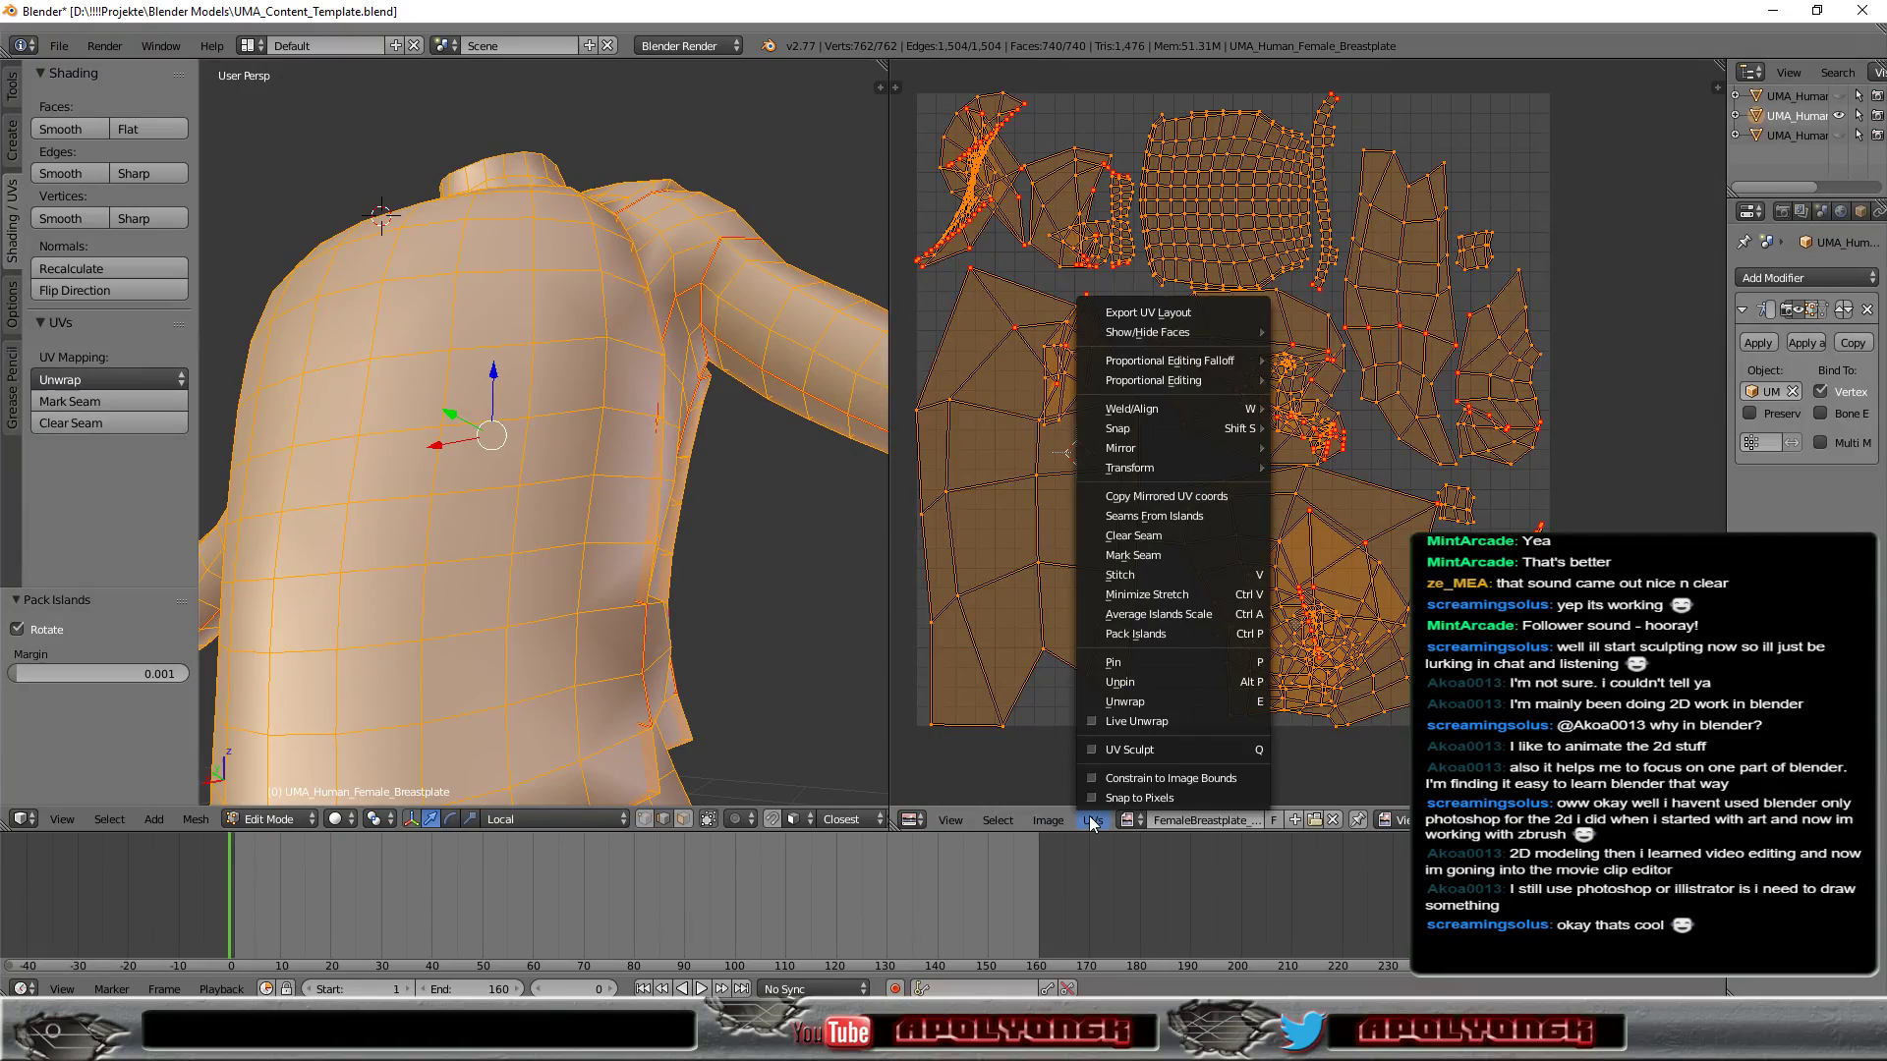
left_click(1158, 592)
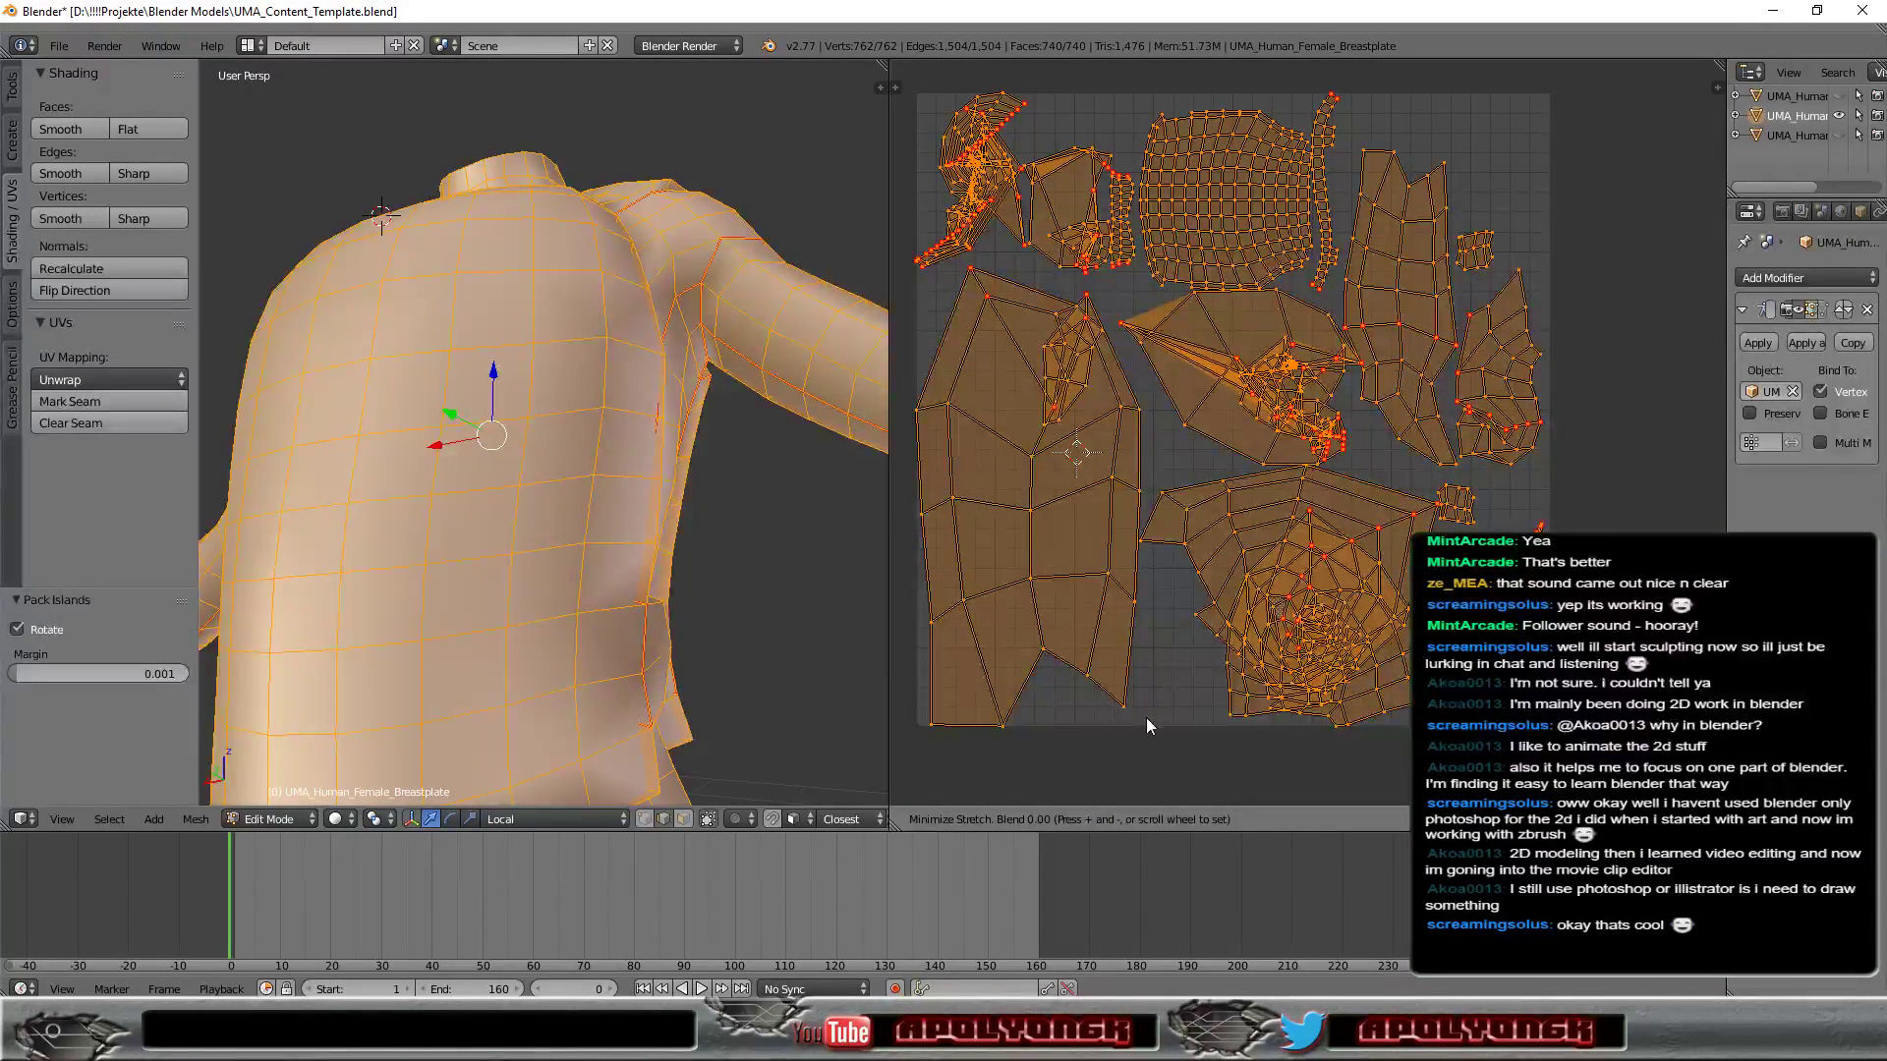
scroll(1146, 718, "up", 4)
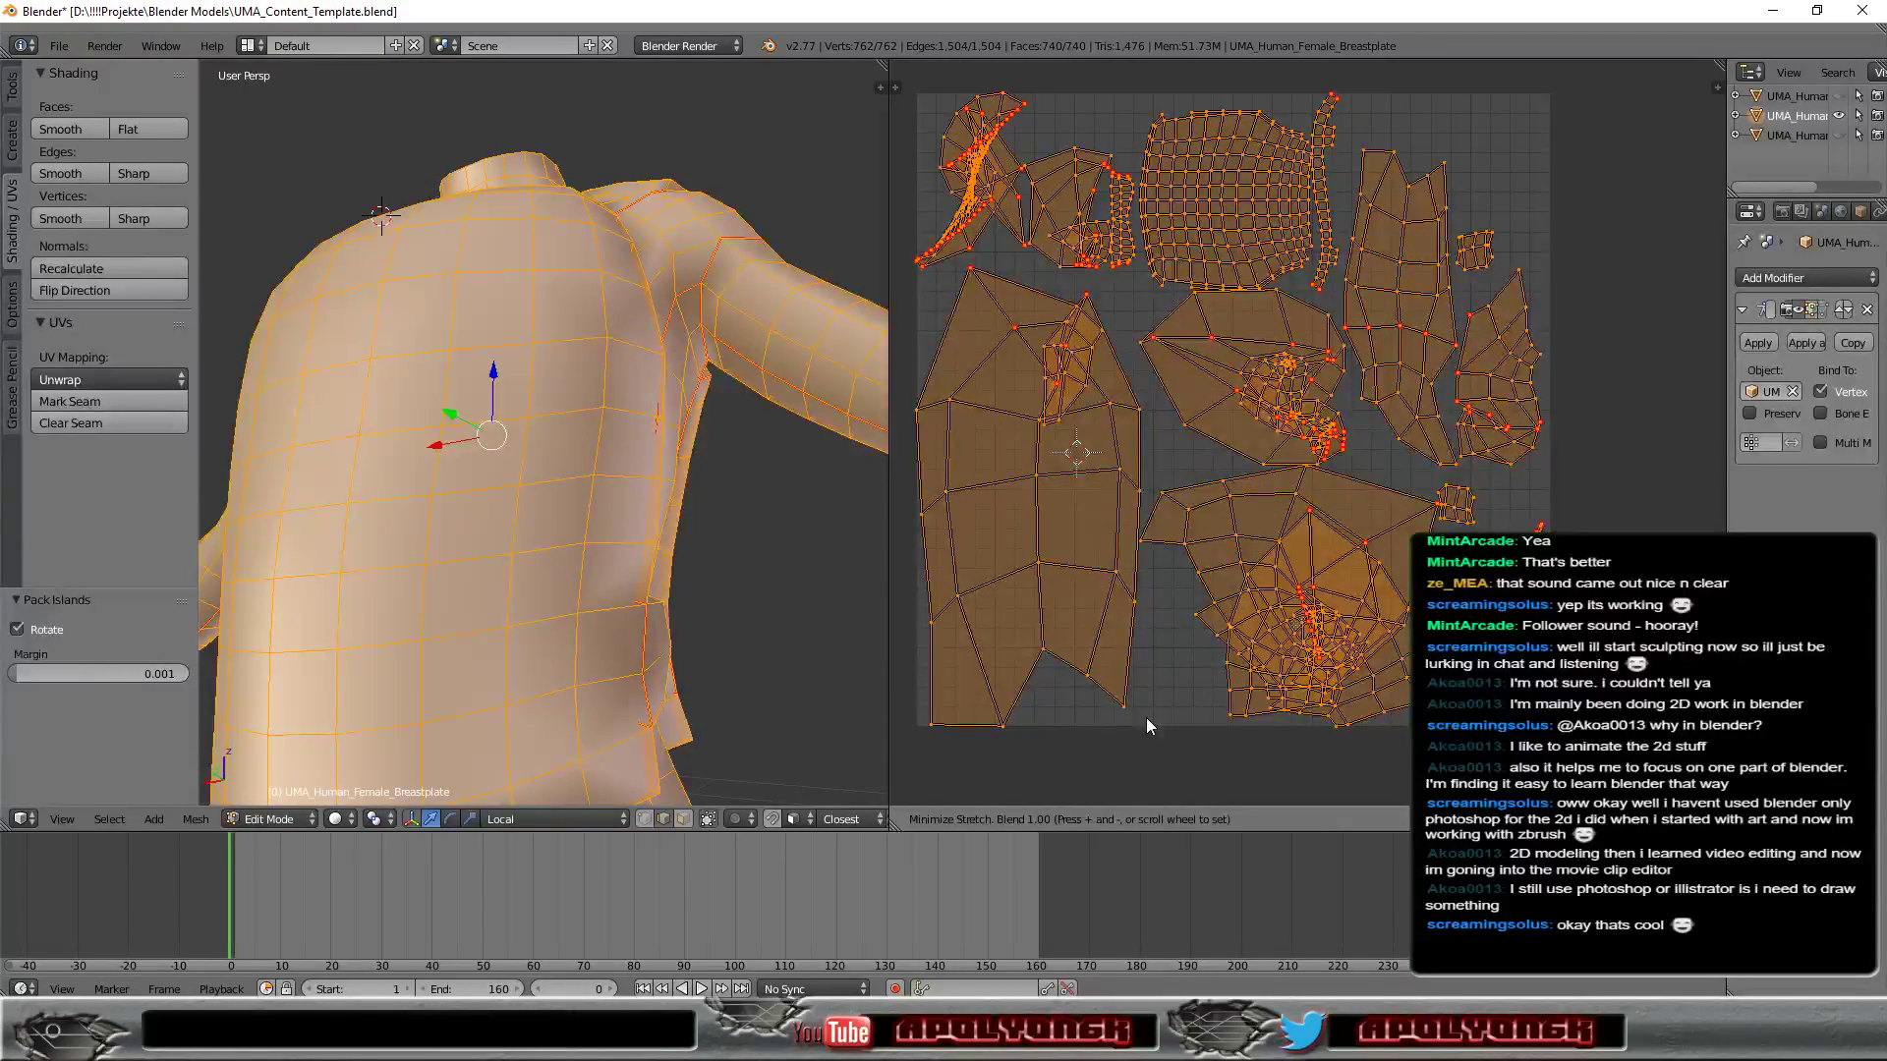
scroll(1152, 705, "down", 4)
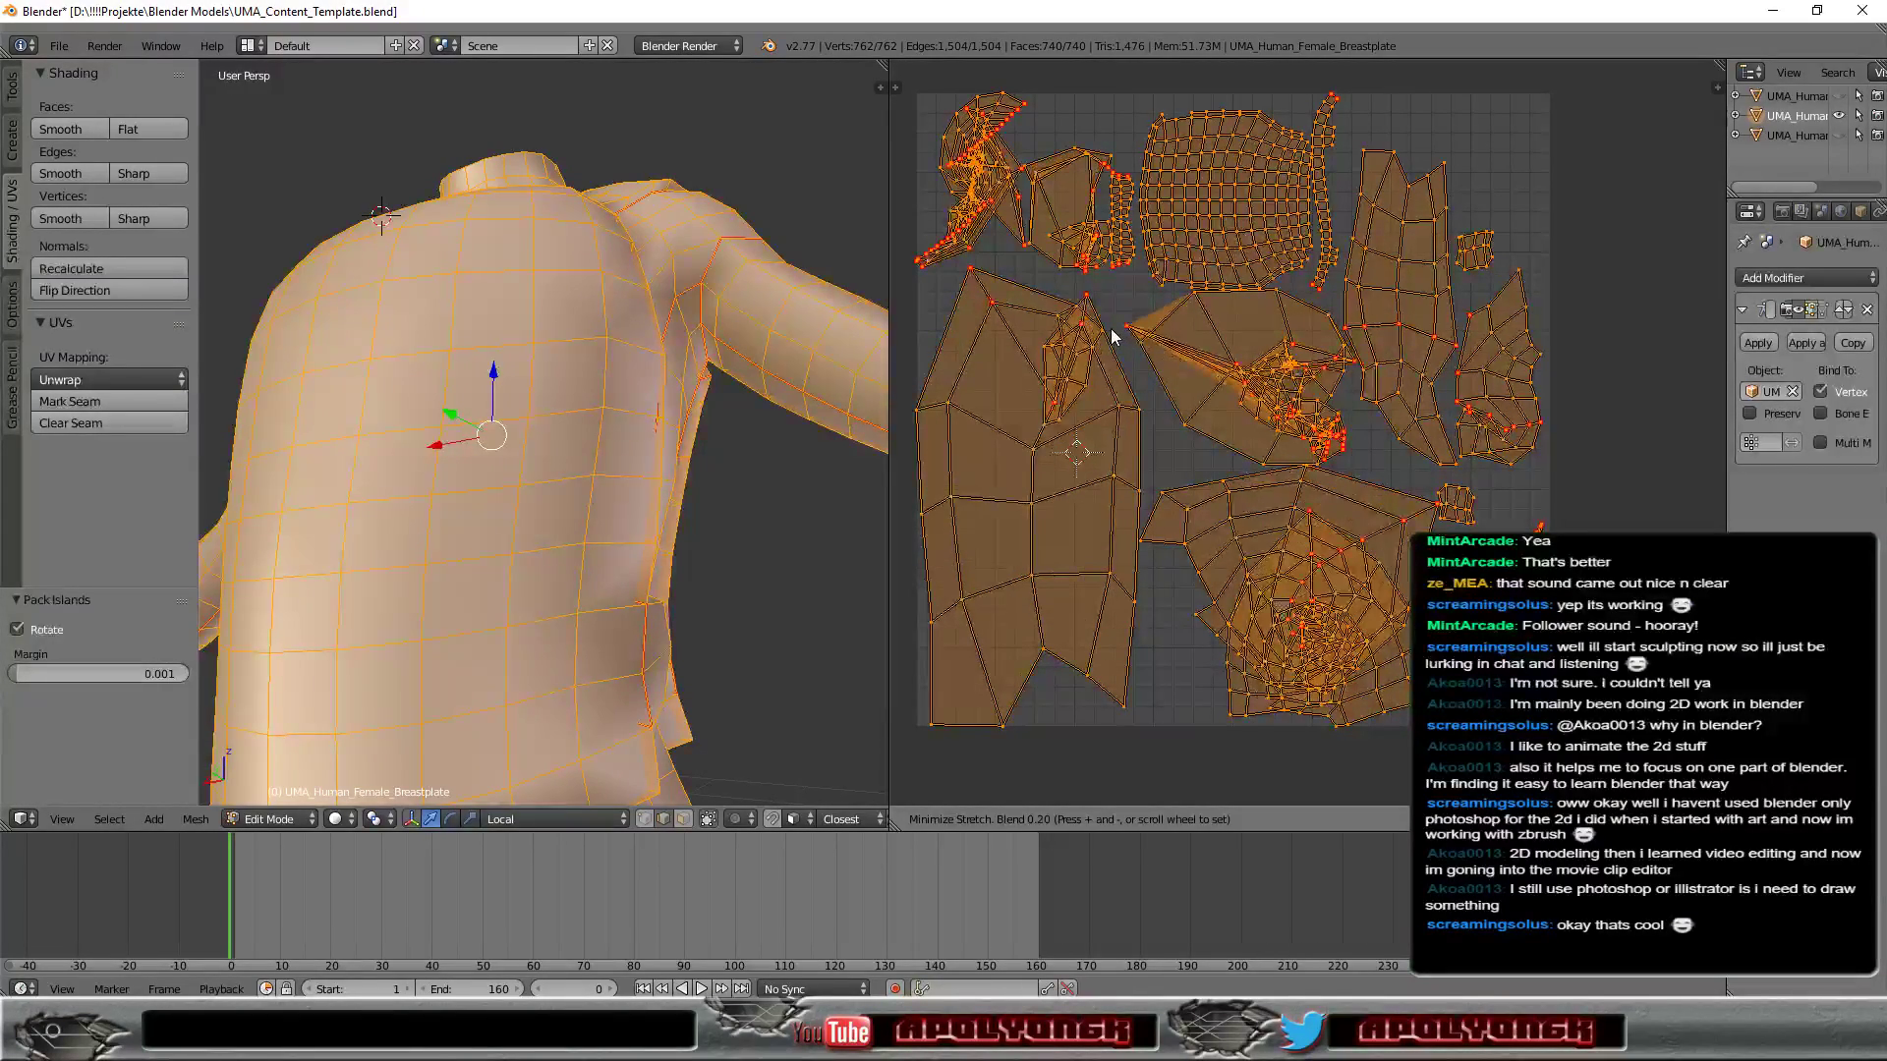
scroll(1111, 328, "up", 6)
scroll(1105, 342, "down", 6)
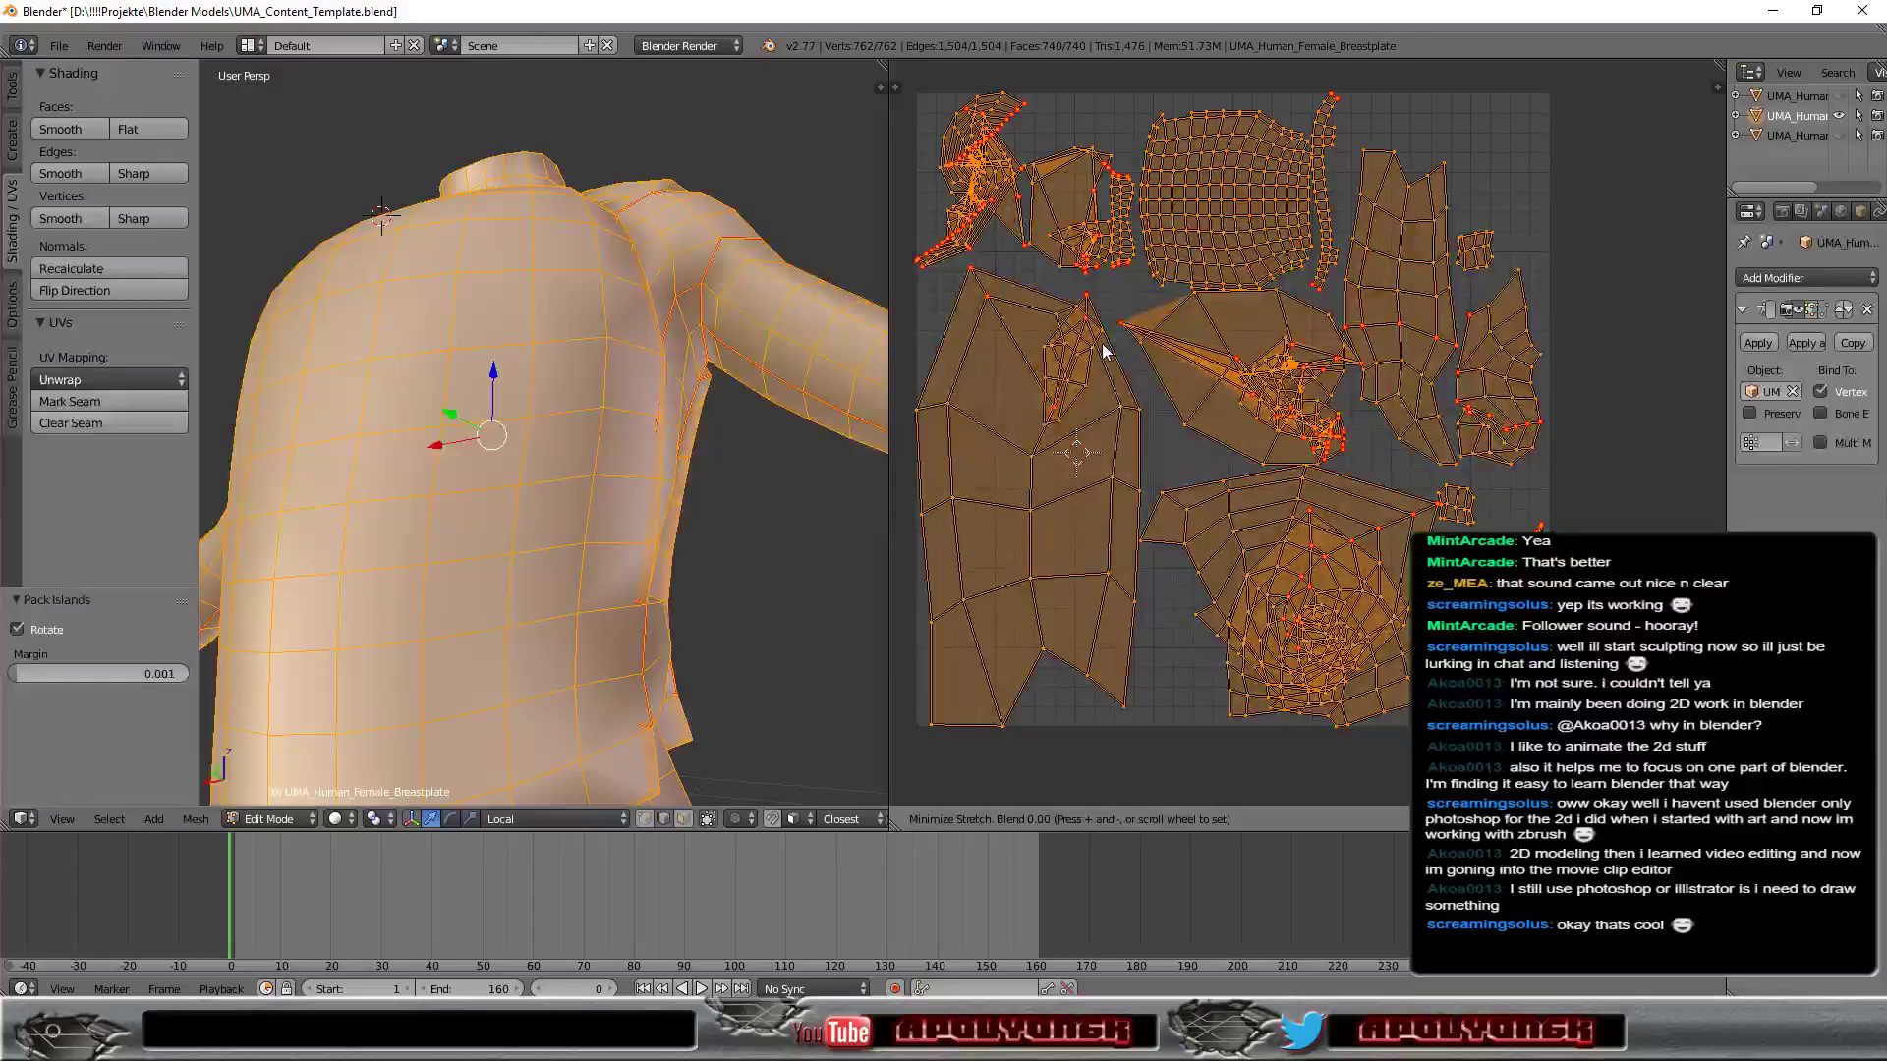
left_click(1592, 329)
scroll(1595, 349, "up", 5)
scroll(1597, 350, "up", 1)
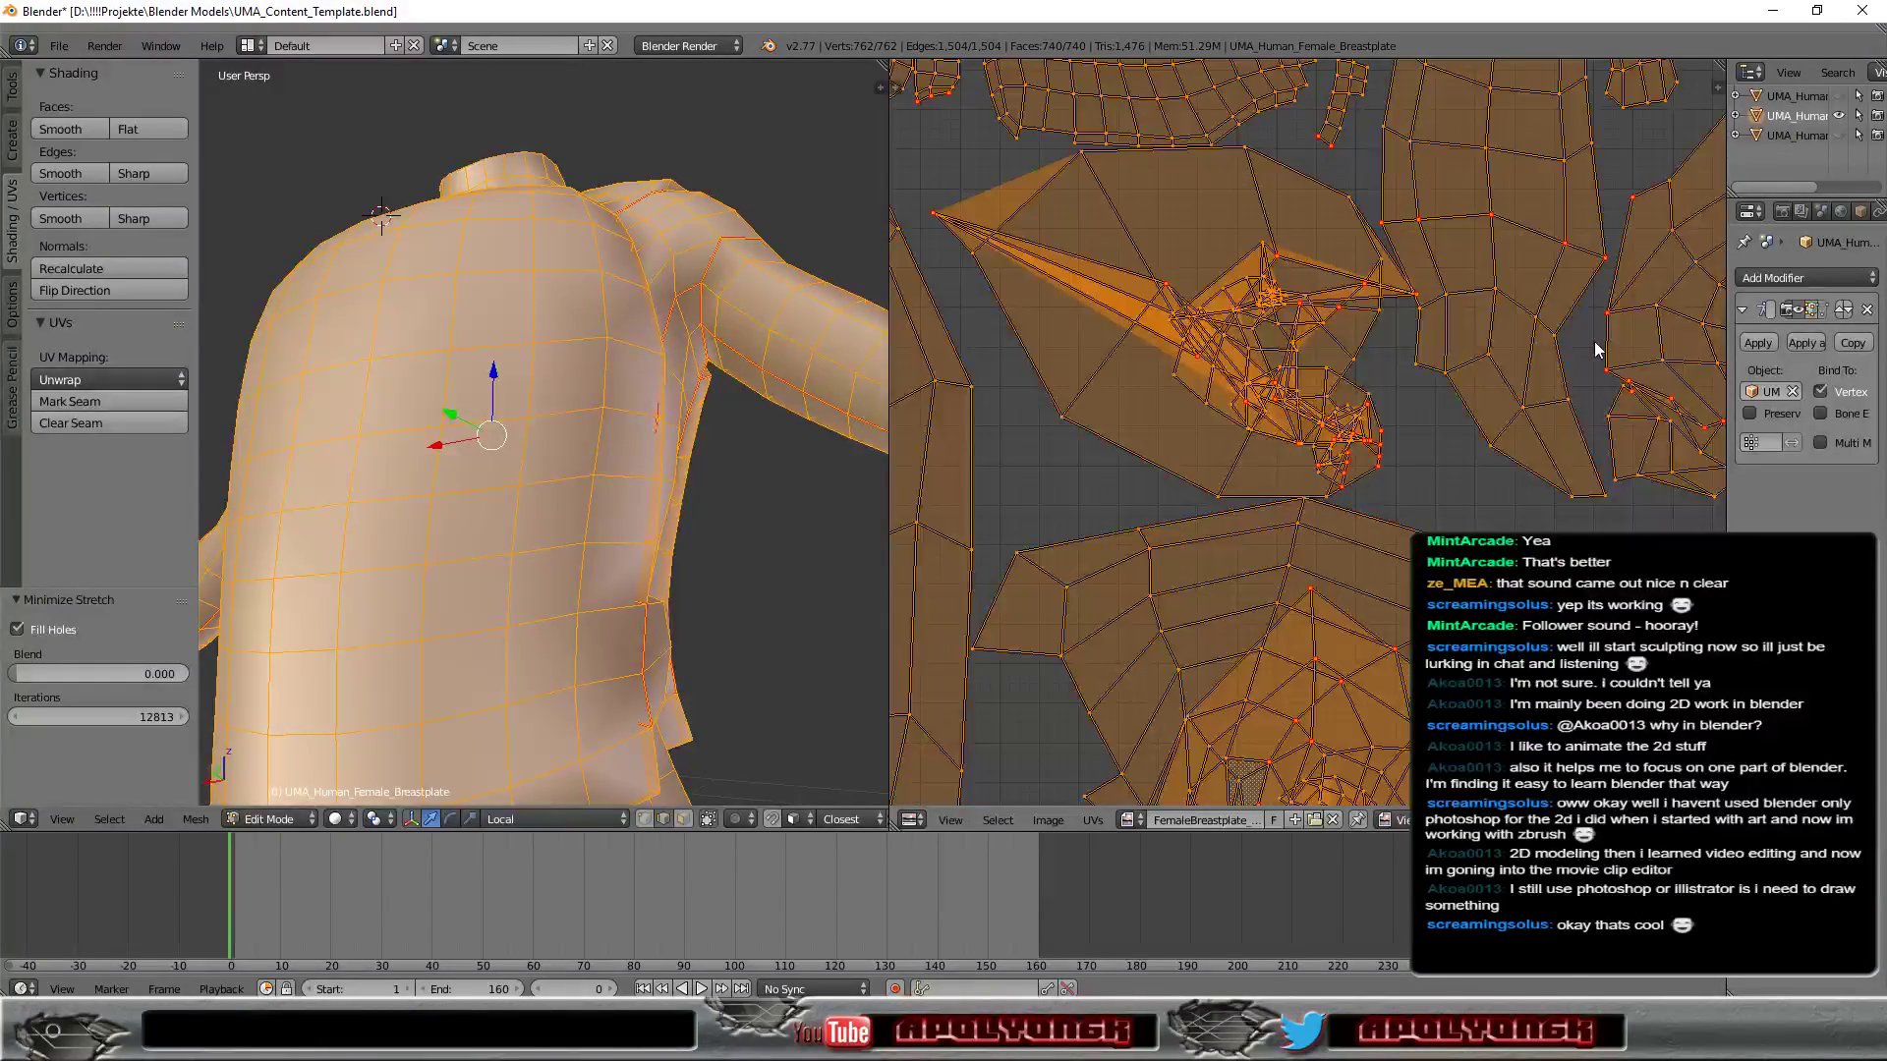
scroll(1036, 452, "down", 3)
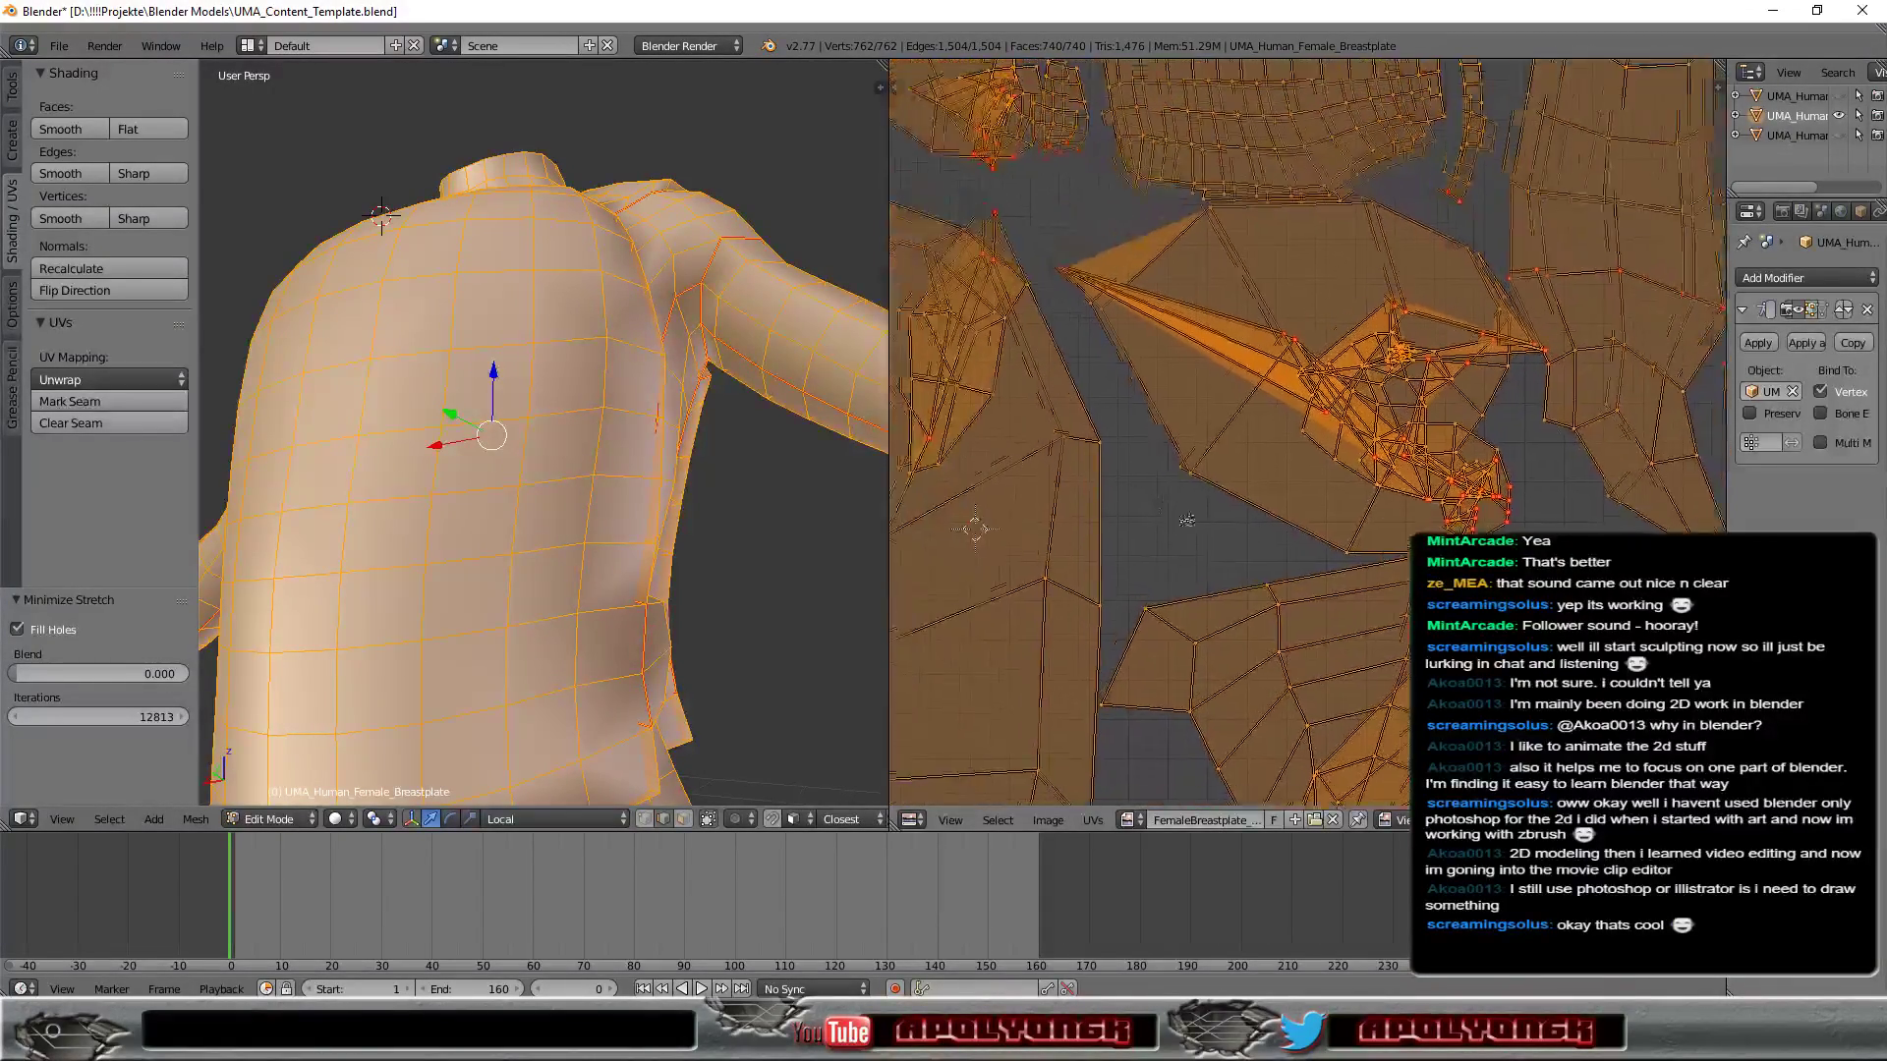
mouse_move(1036, 452)
middle_mouse_down()
mouse_move(1244, 74)
mouse_move(1096, 694)
mouse_move(1059, 661)
mouse_move(1163, 398)
middle_mouse_up()
scroll(1074, 658, "up", 2)
scroll(1163, 398, "up", 1)
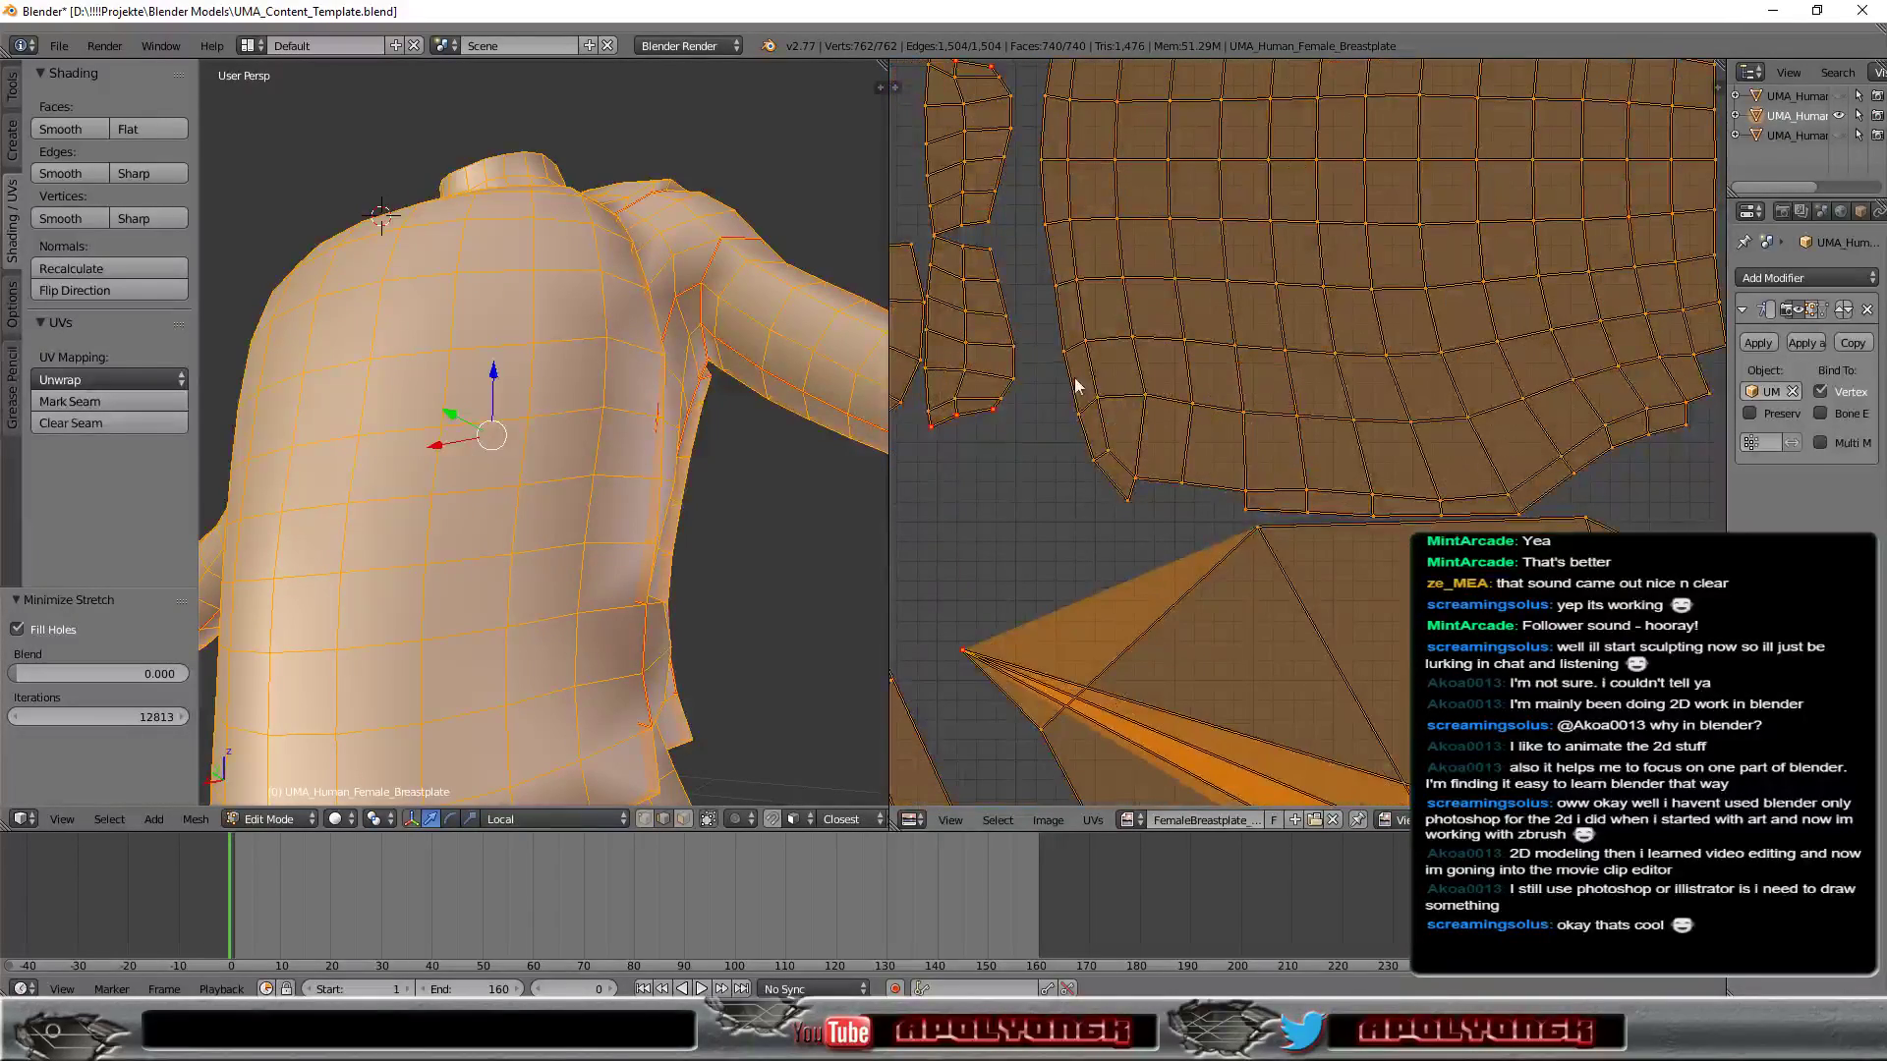
scroll(1162, 398, "up", 1)
scroll(1191, 475, "up", 2)
scroll(1191, 475, "up", 2)
scroll(1093, 473, "up", 2)
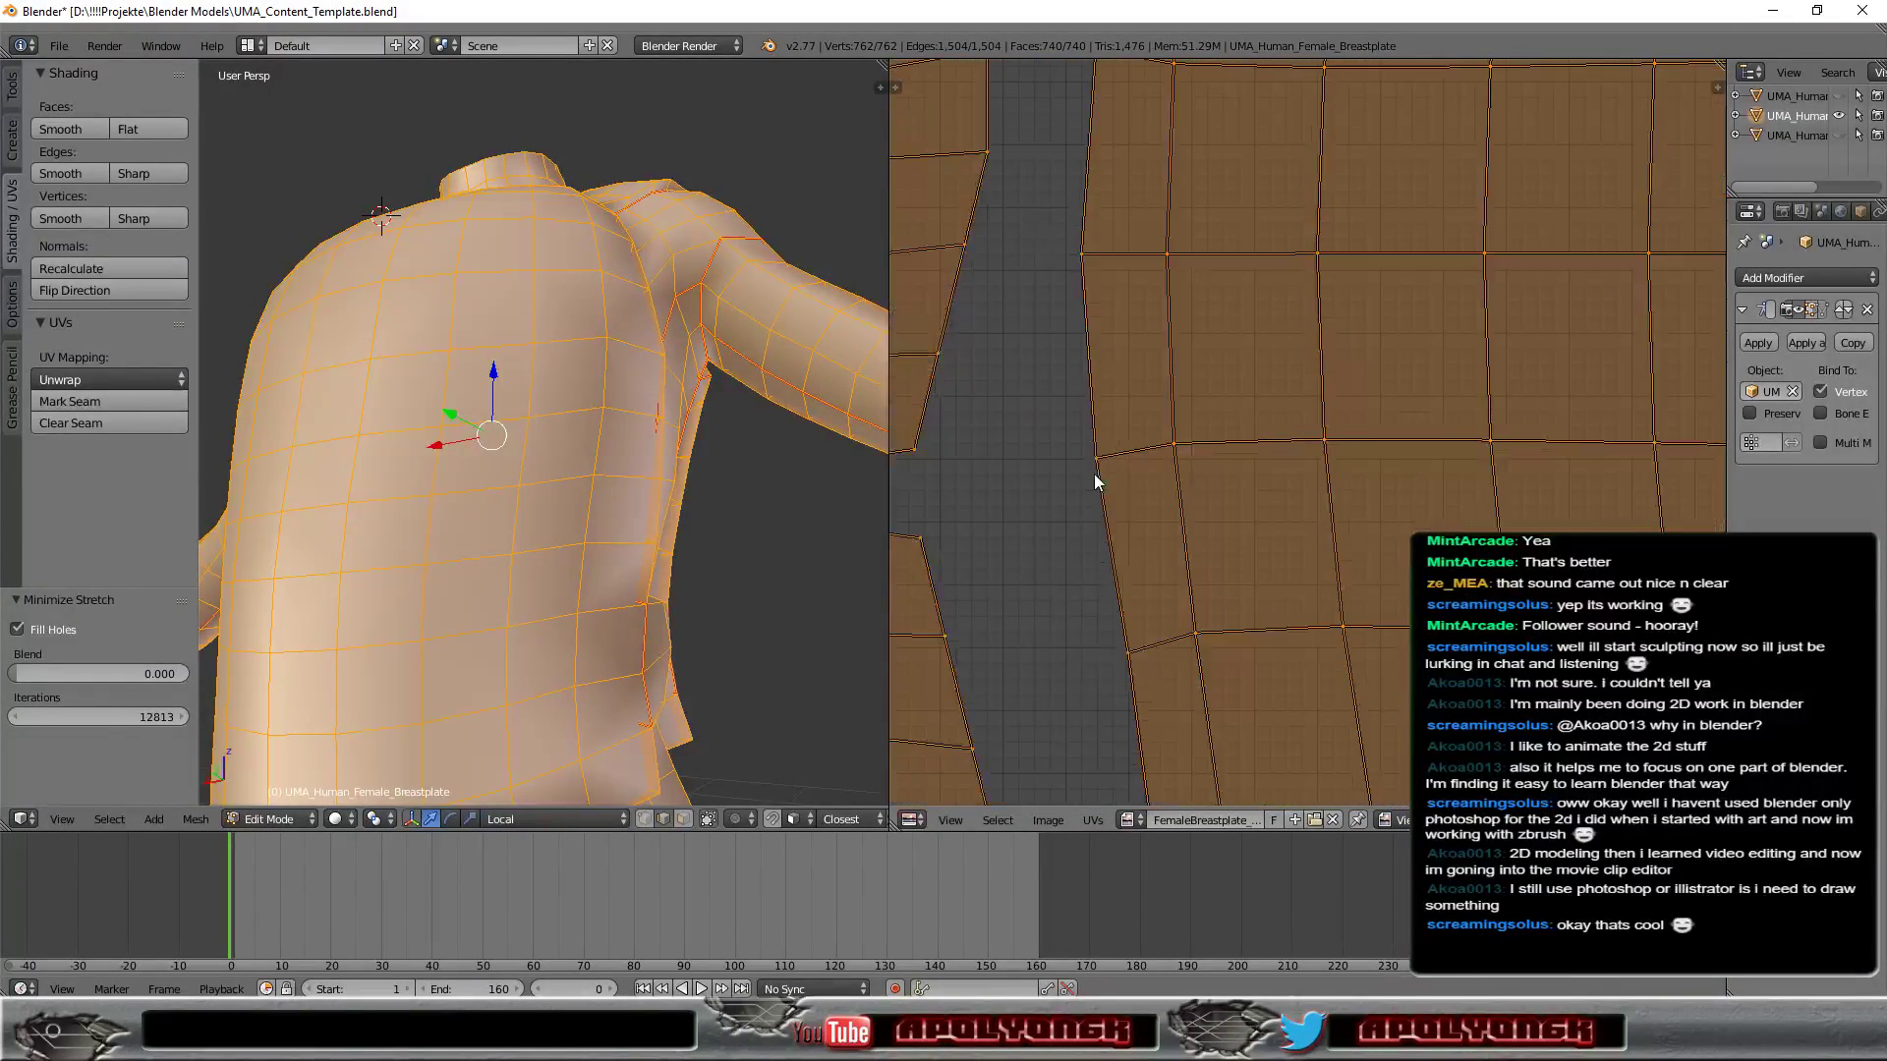
mouse_move(1093, 474)
middle_mouse_down()
mouse_move(1349, 531)
mouse_move(1217, 389)
middle_mouse_up()
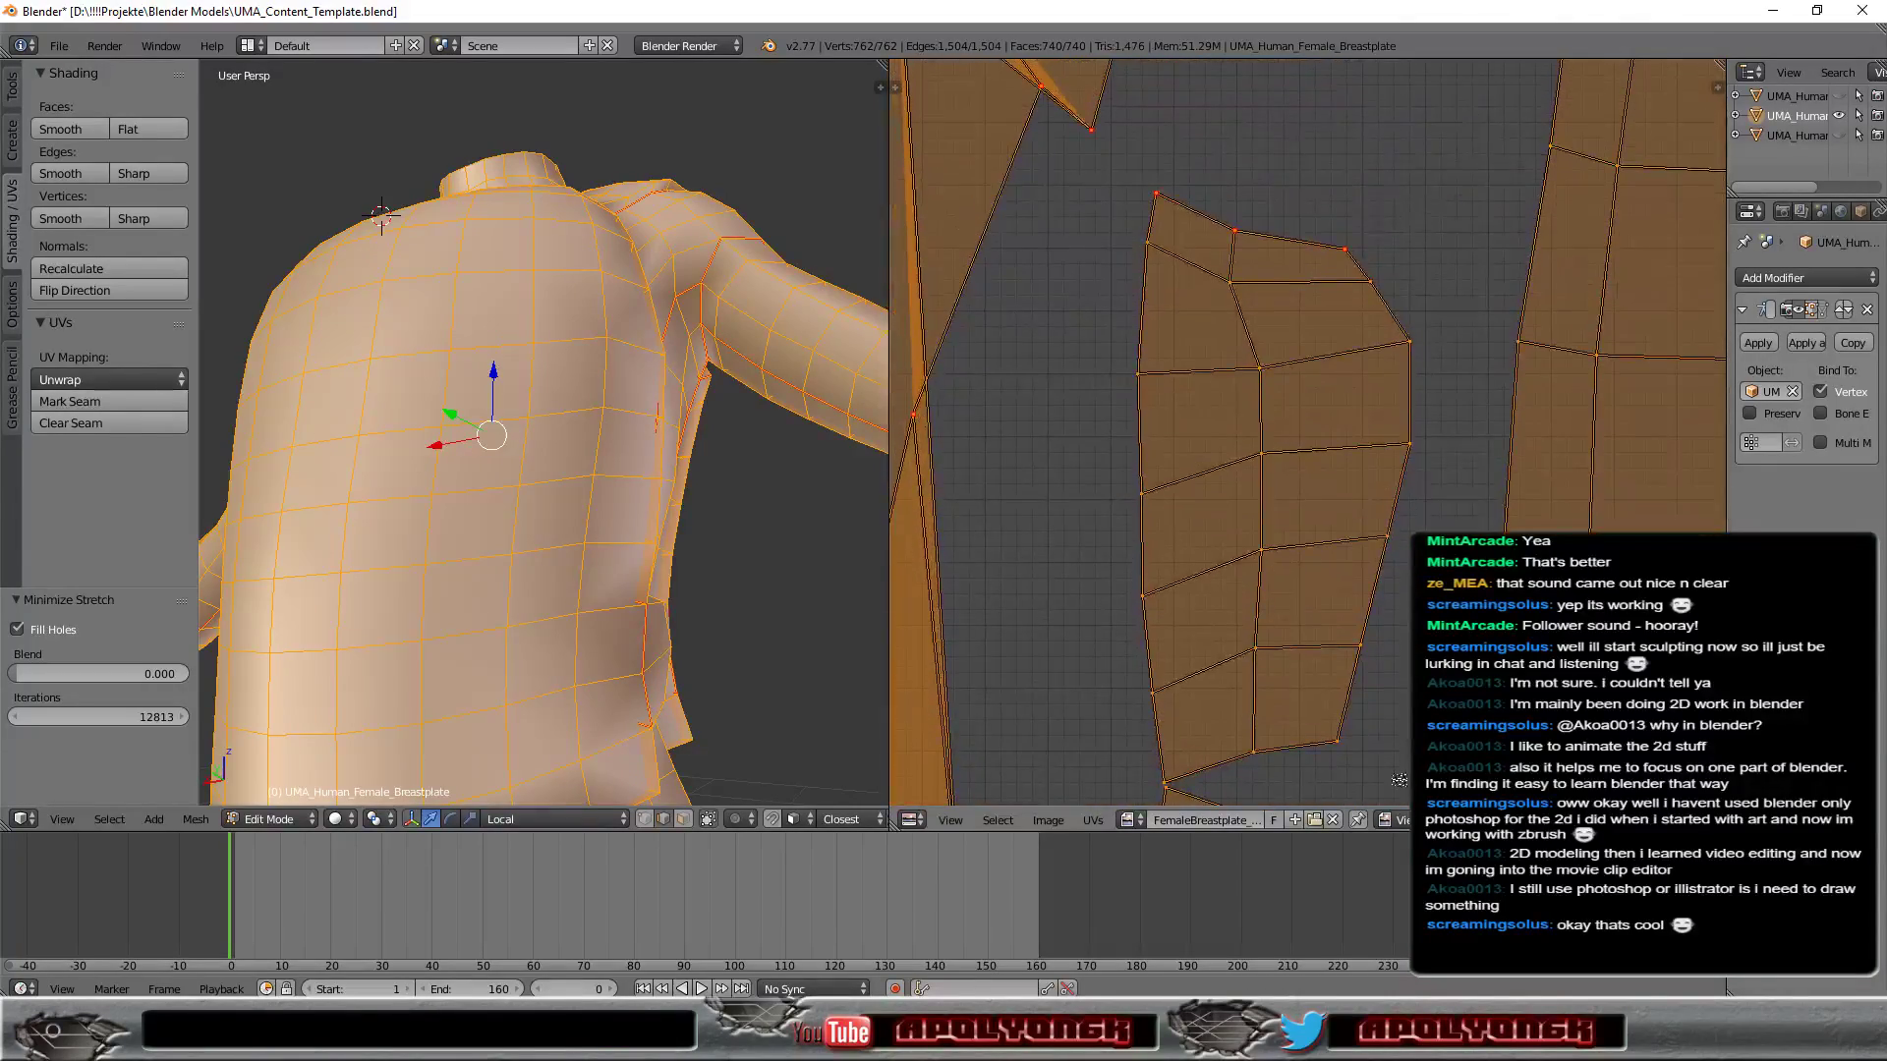
scroll(1218, 389, "down", 2)
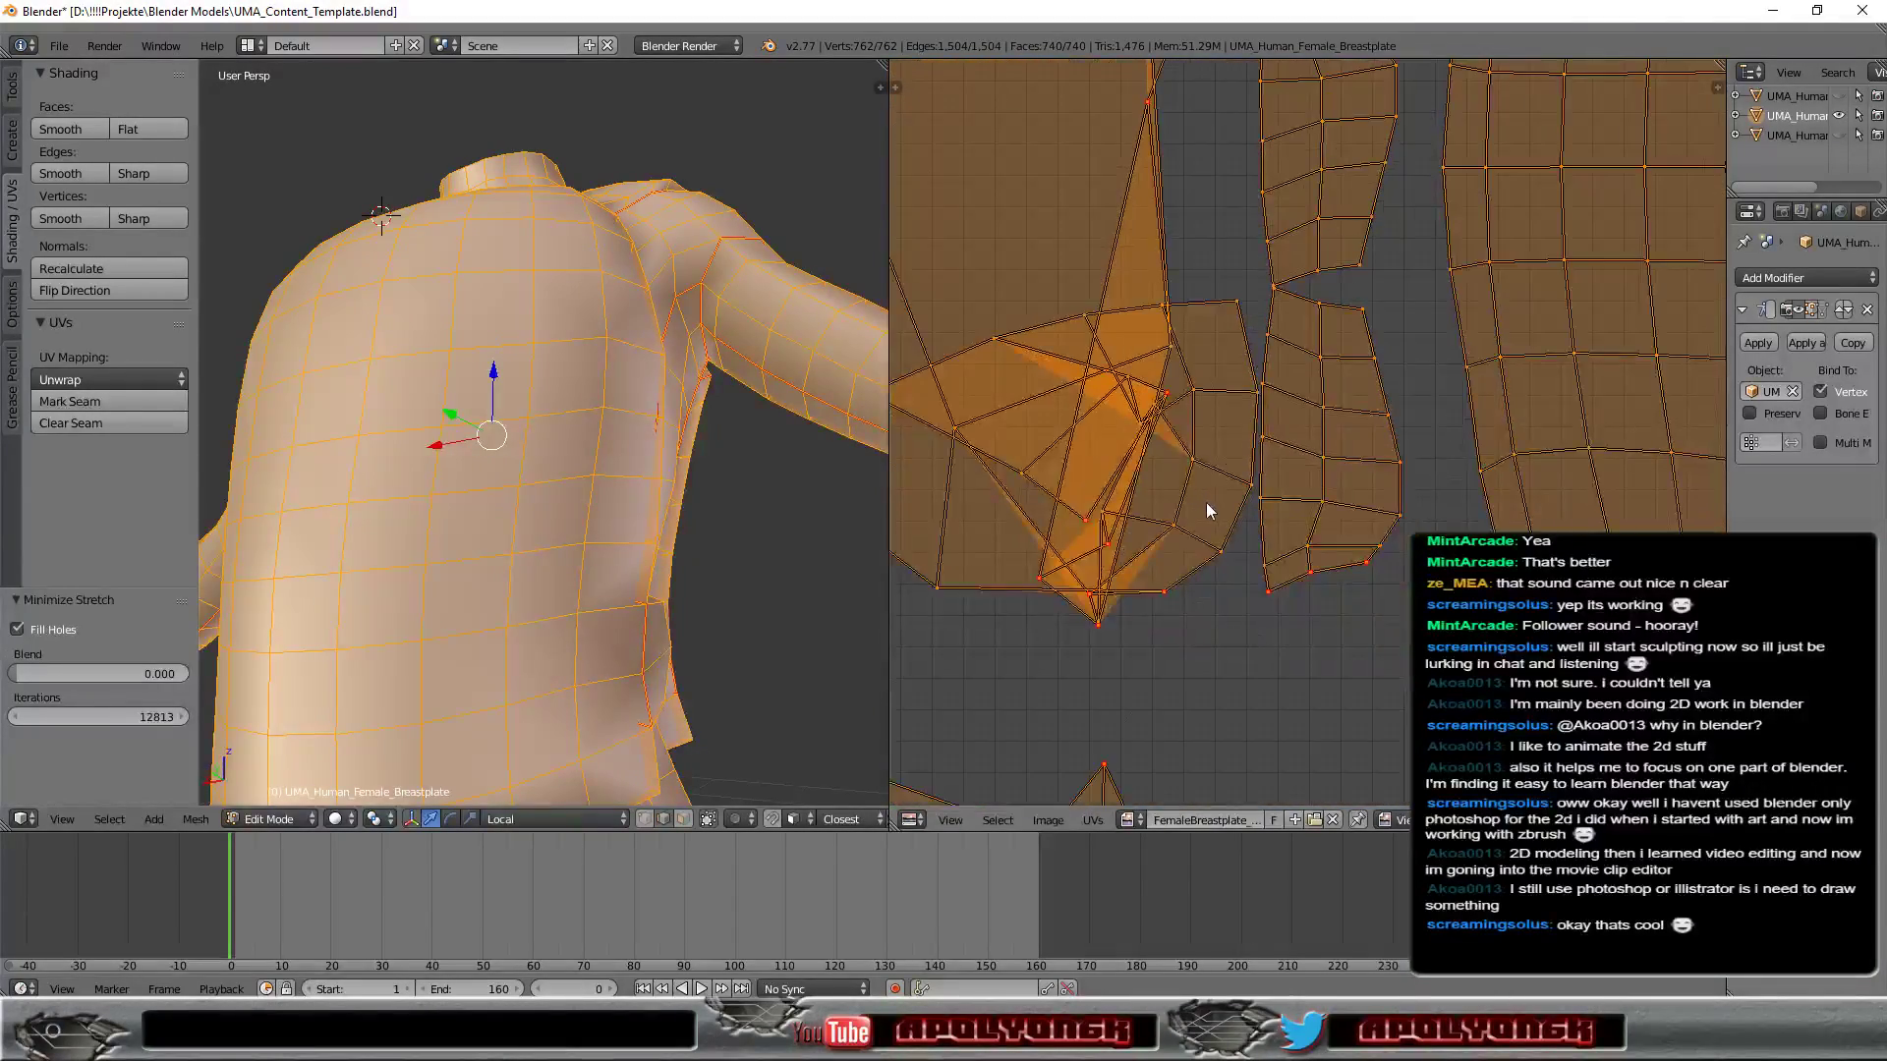
scroll(1206, 503, "down", 2)
scroll(1272, 539, "down", 1)
scroll(1271, 539, "down", 1)
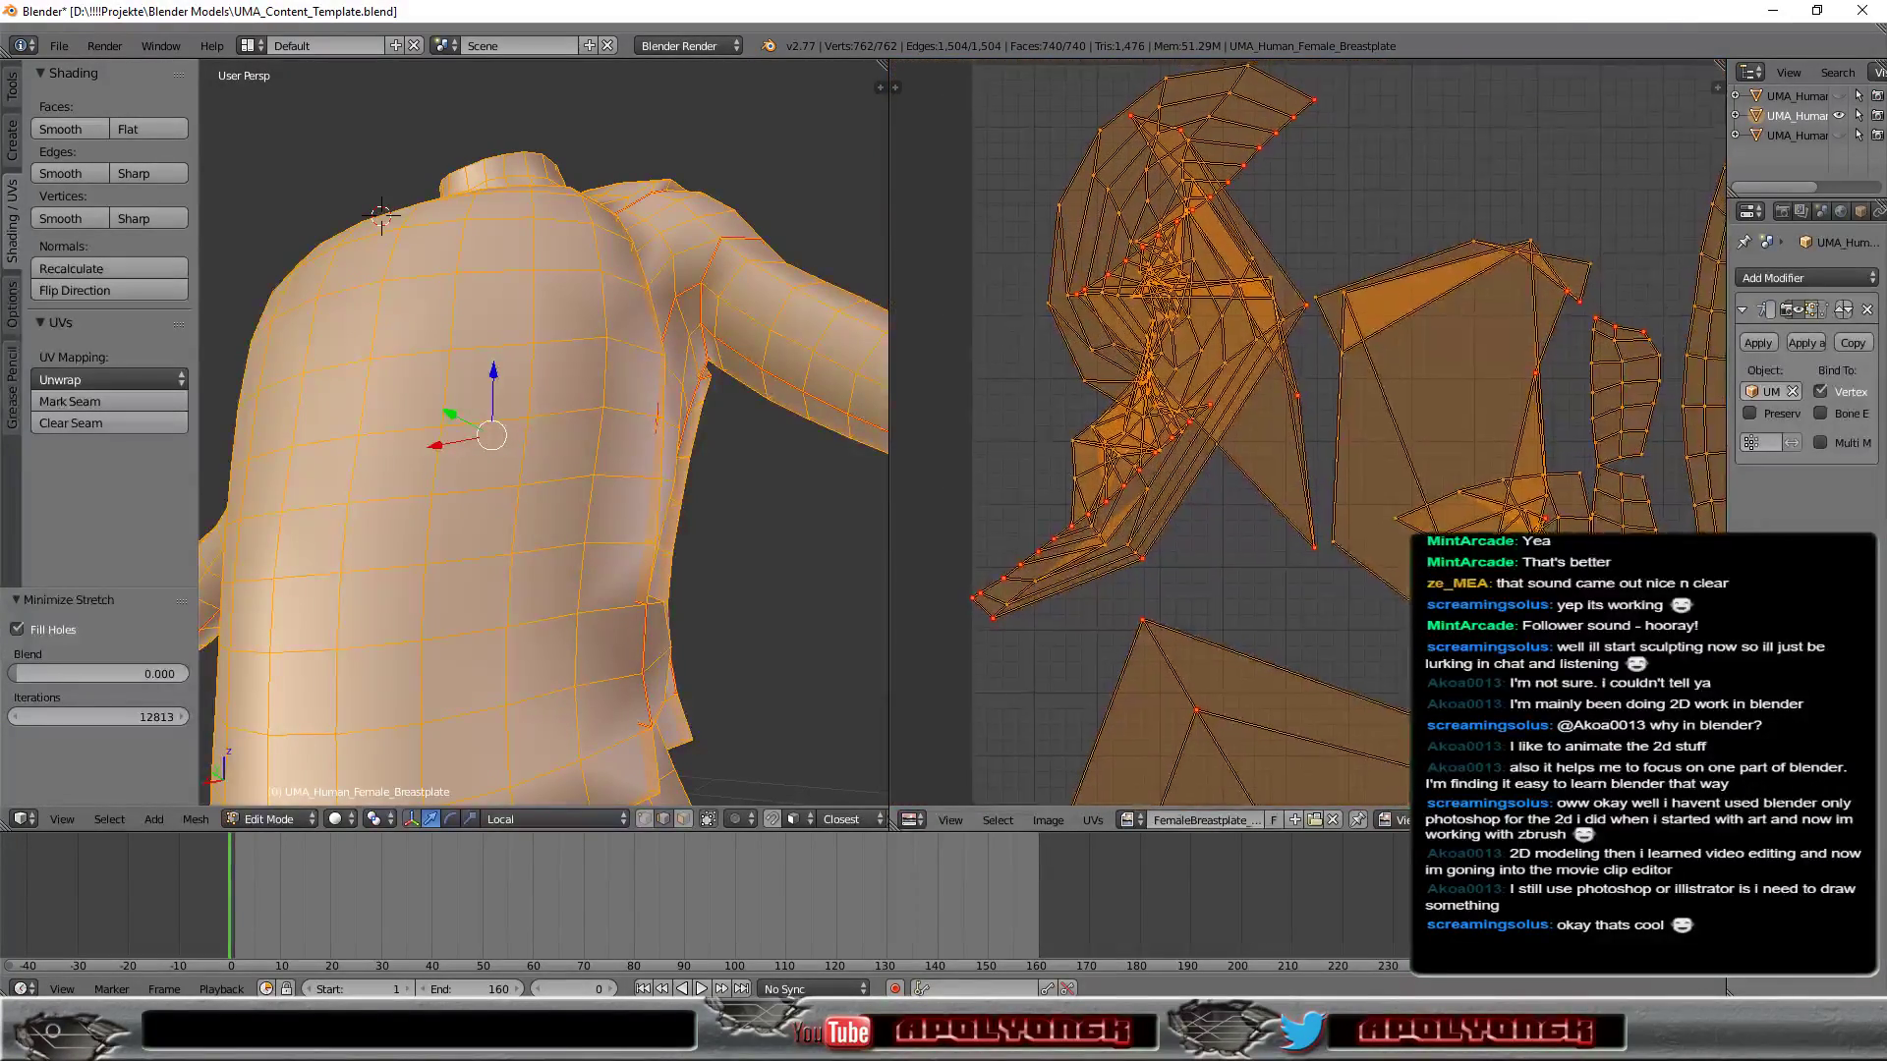
middle_click_drag(1272, 539, 1115, 509)
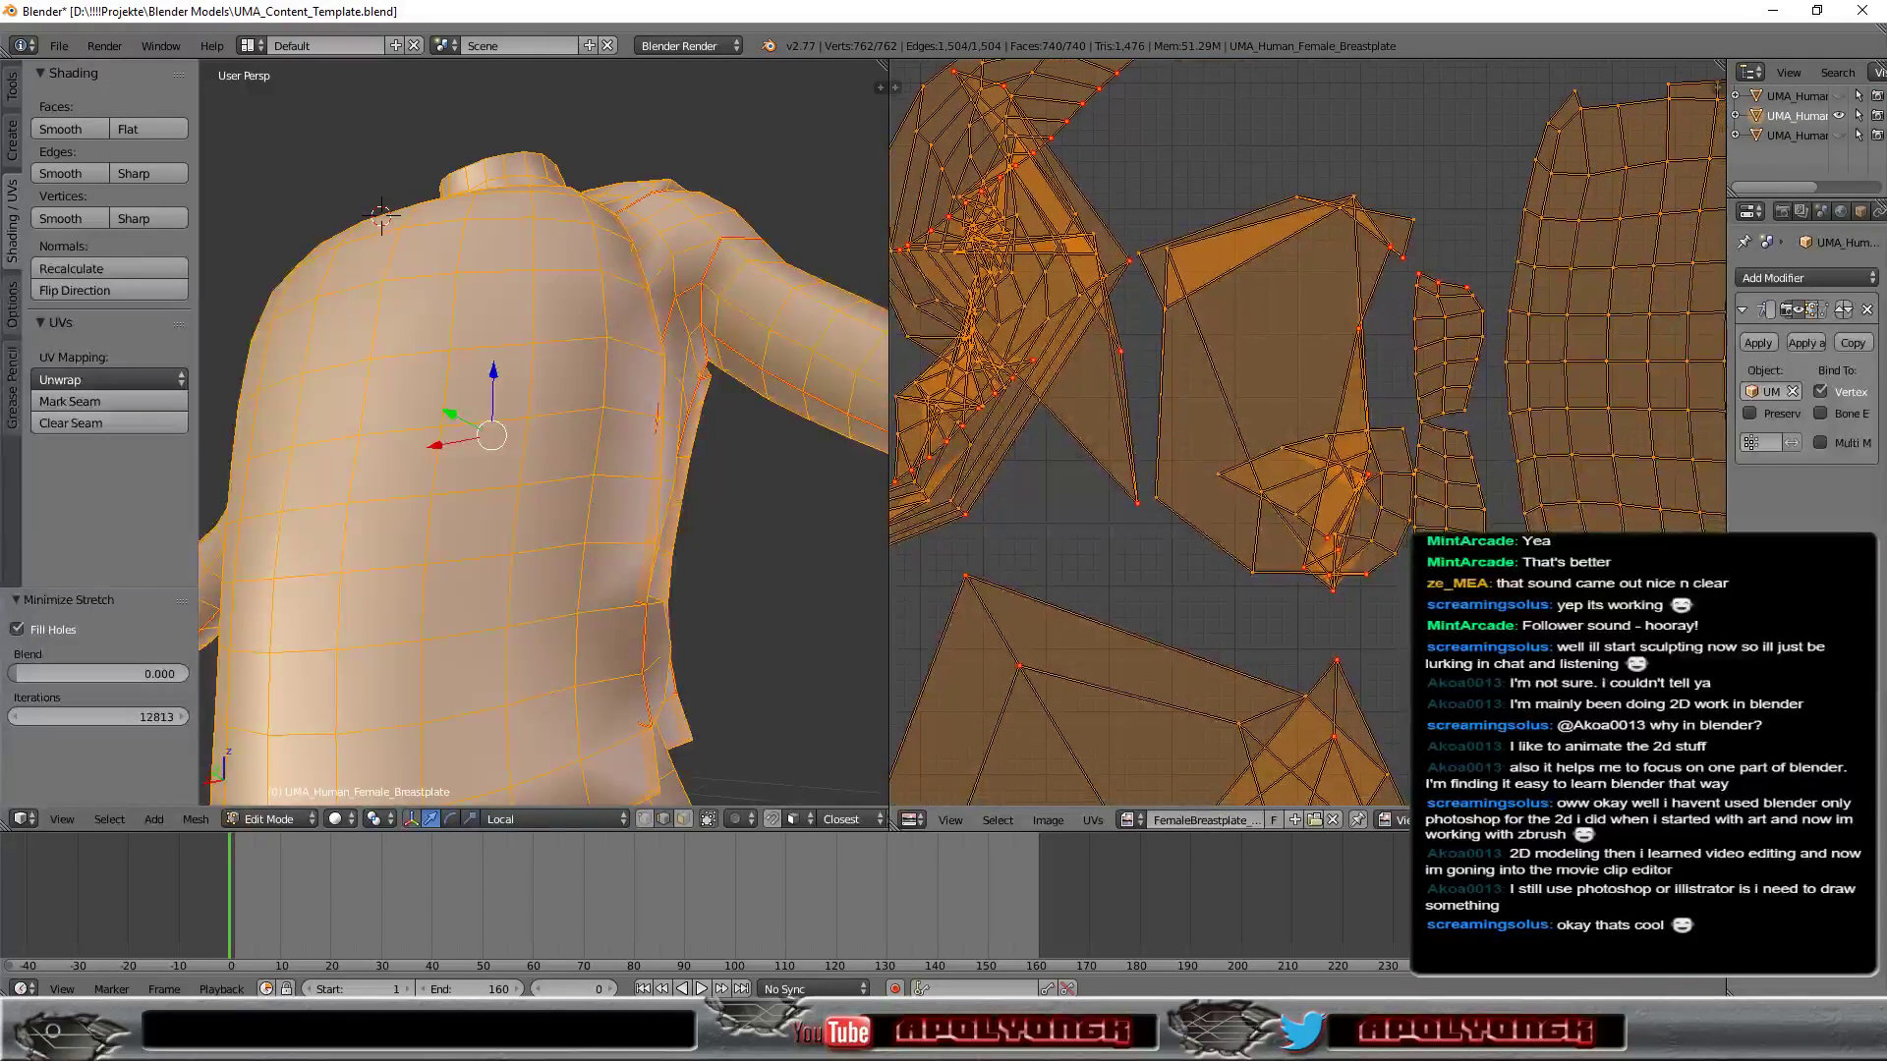
scroll(651, 447, "down", 2)
scroll(651, 447, "down", 2)
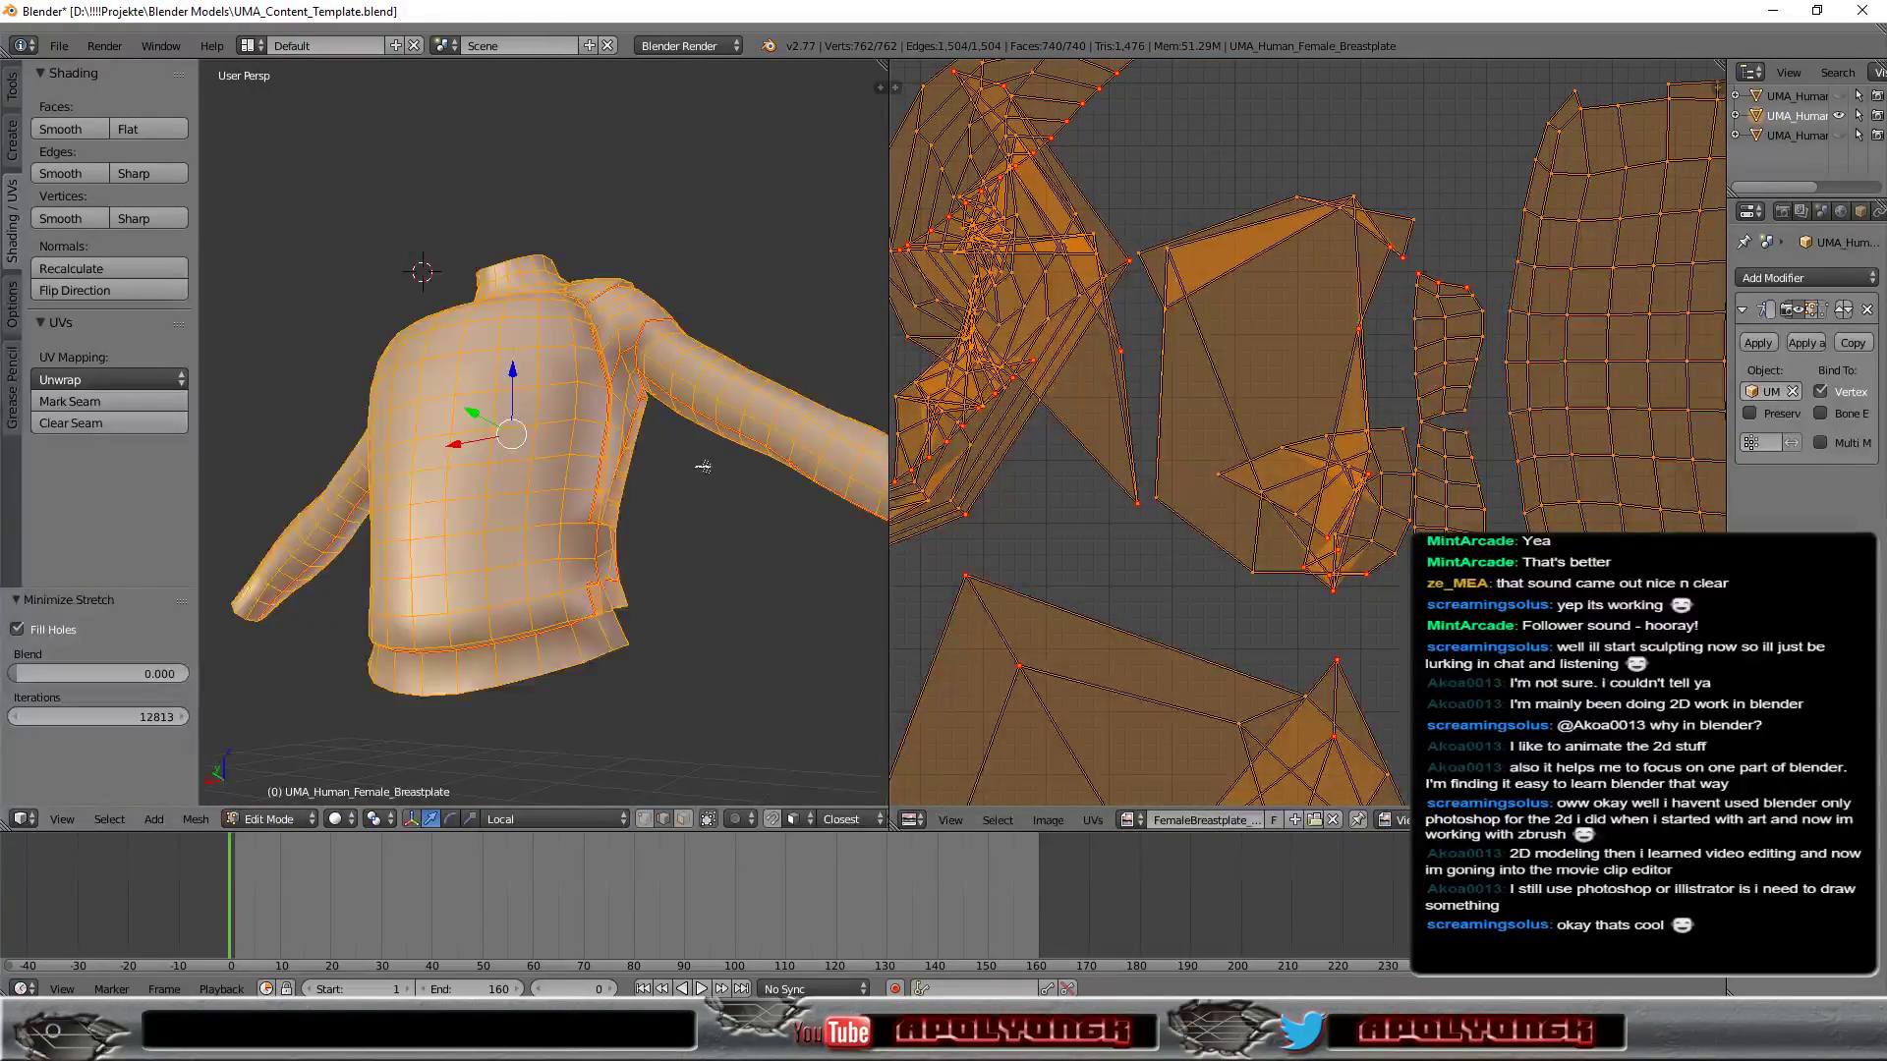
mouse_move(703, 467)
middle_mouse_down()
mouse_move(593, 453)
mouse_move(624, 413)
mouse_move(652, 429)
mouse_move(590, 506)
mouse_move(462, 462)
mouse_move(410, 415)
mouse_move(606, 437)
mouse_move(482, 462)
mouse_move(516, 462)
mouse_move(618, 379)
mouse_move(629, 420)
middle_mouse_up()
scroll(1307, 433, "down", 3)
scroll(1308, 433, "down", 5)
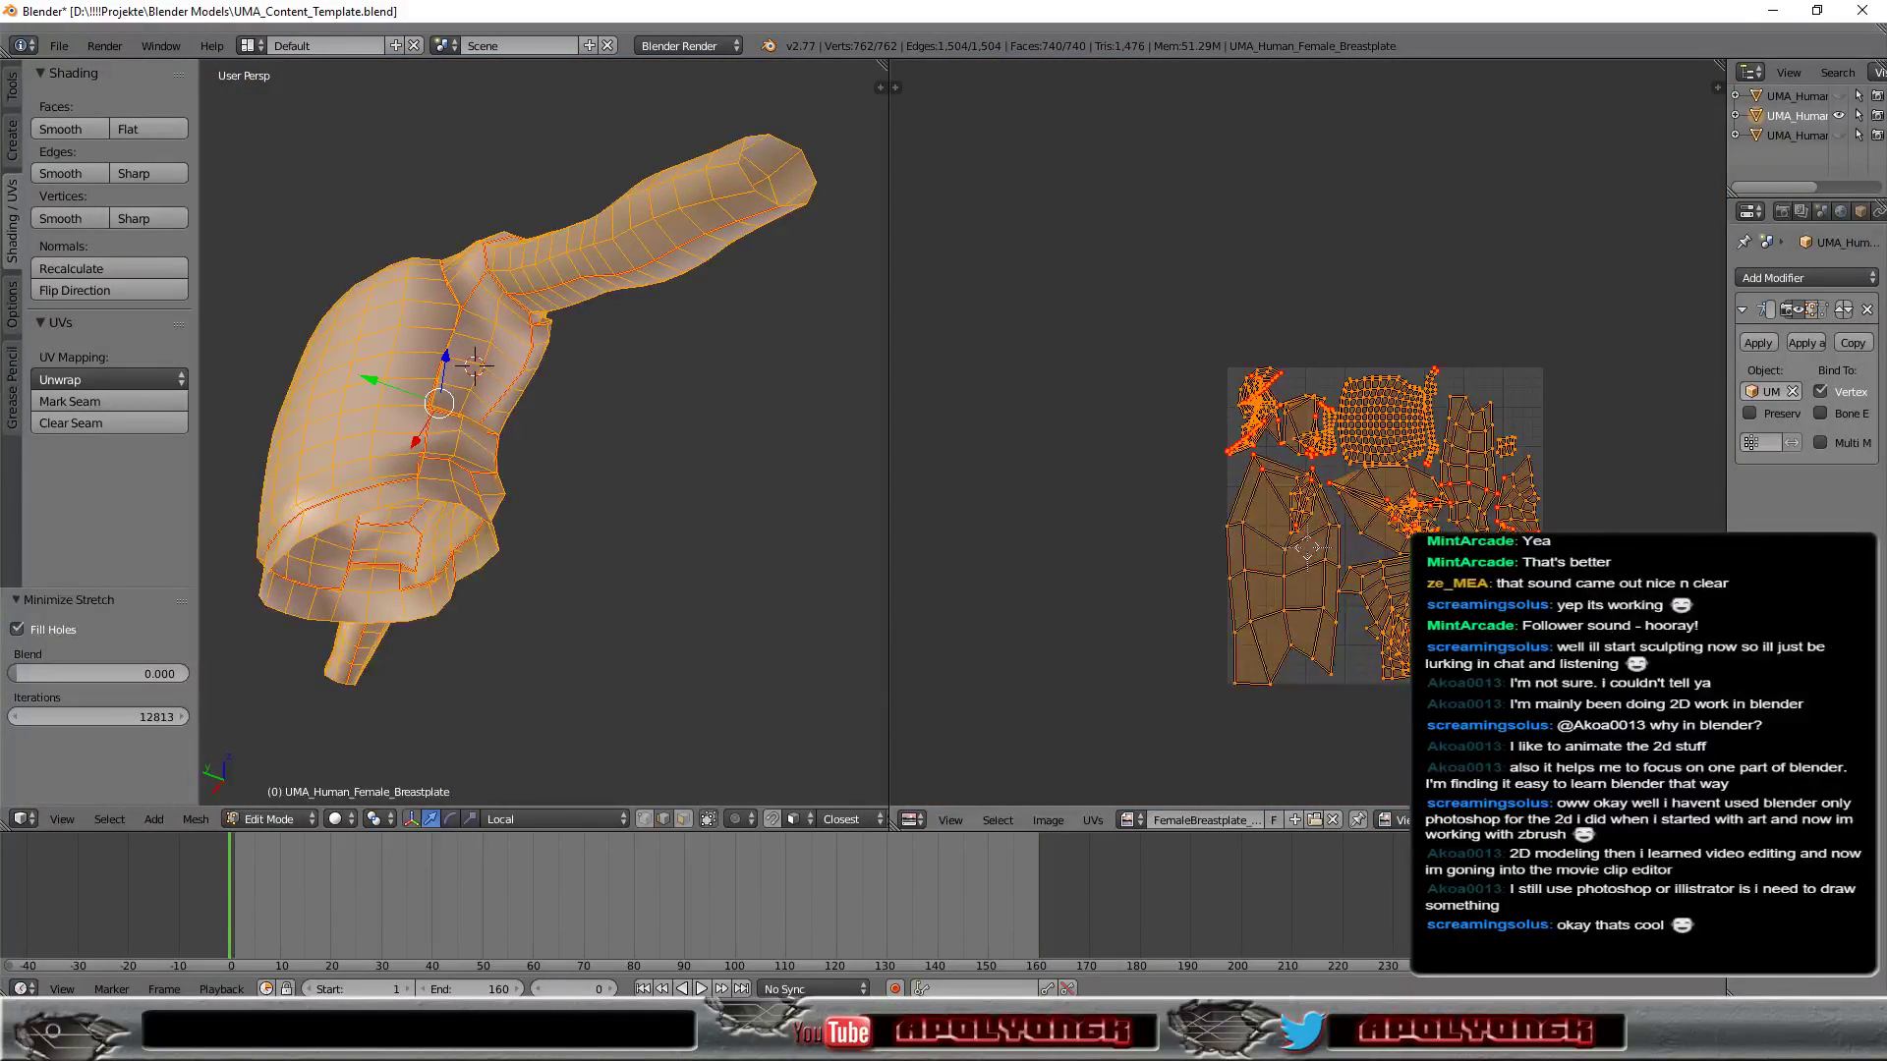
scroll(1308, 432, "up", 1)
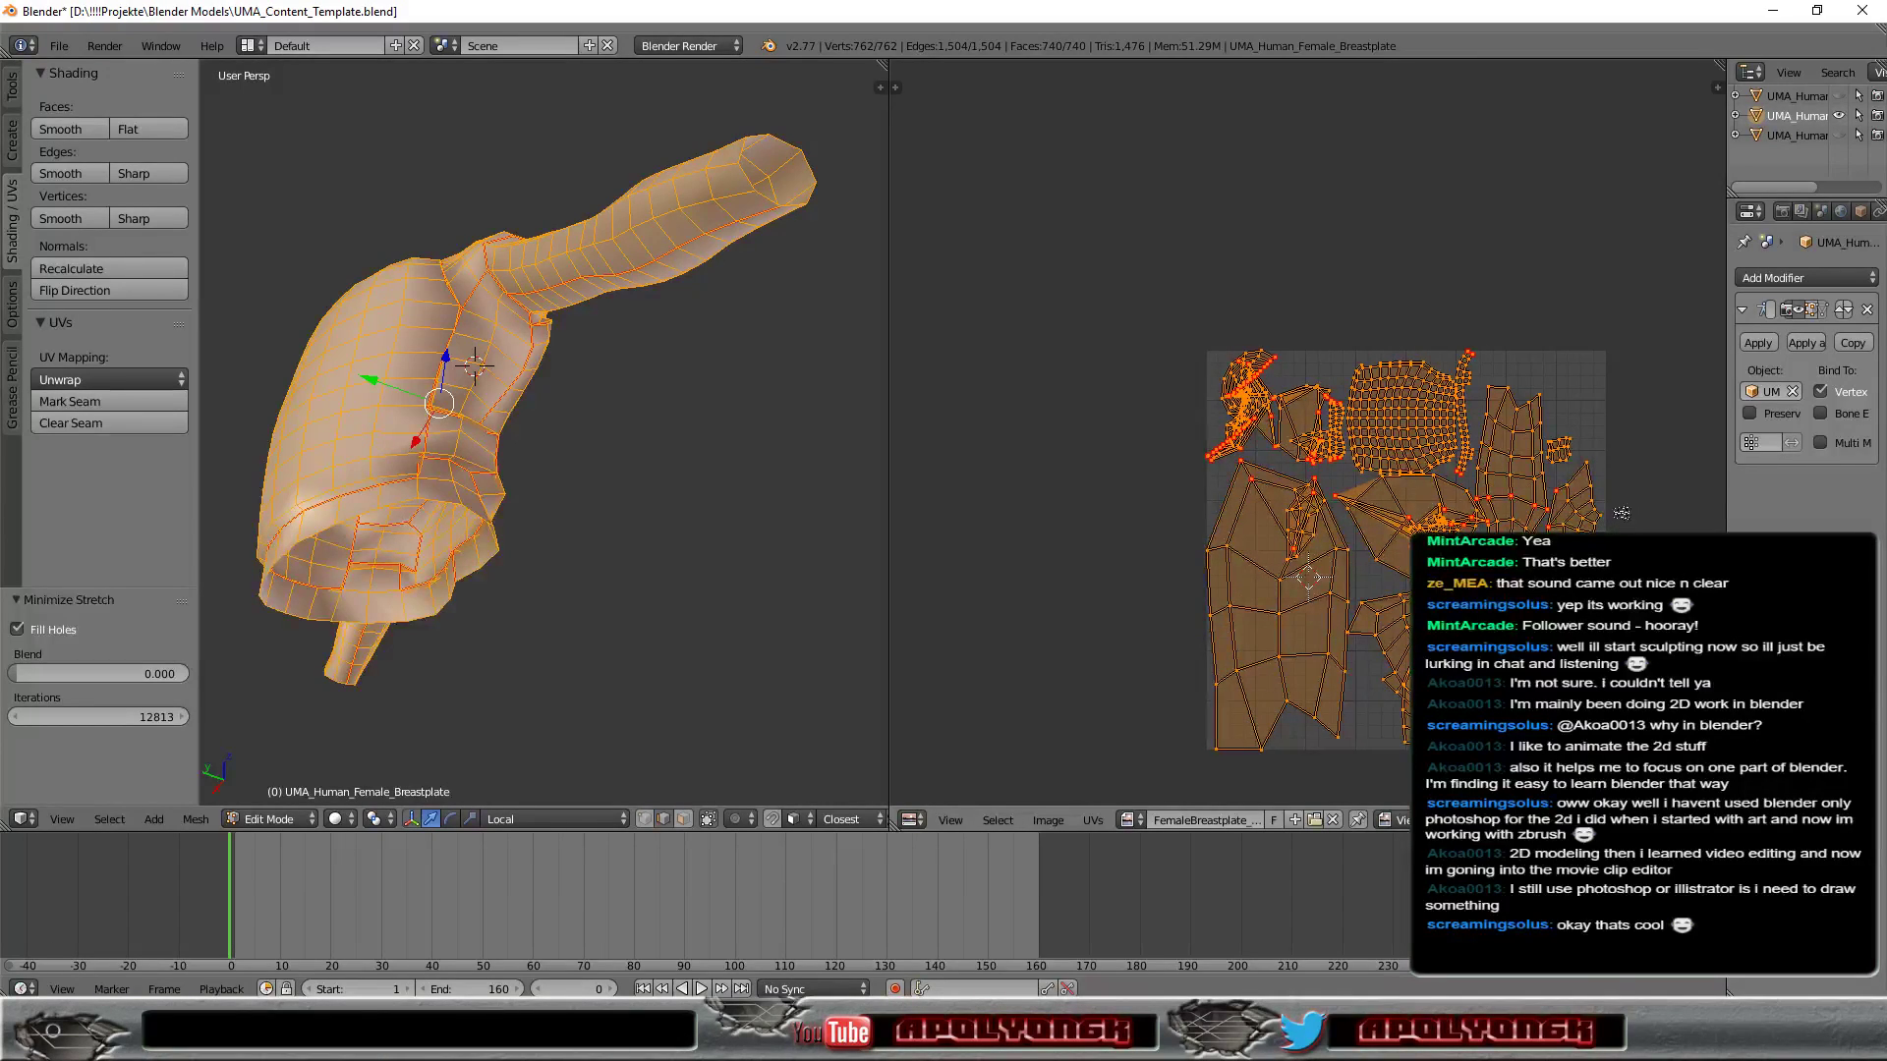
middle_click_drag(1620, 521, 1502, 404)
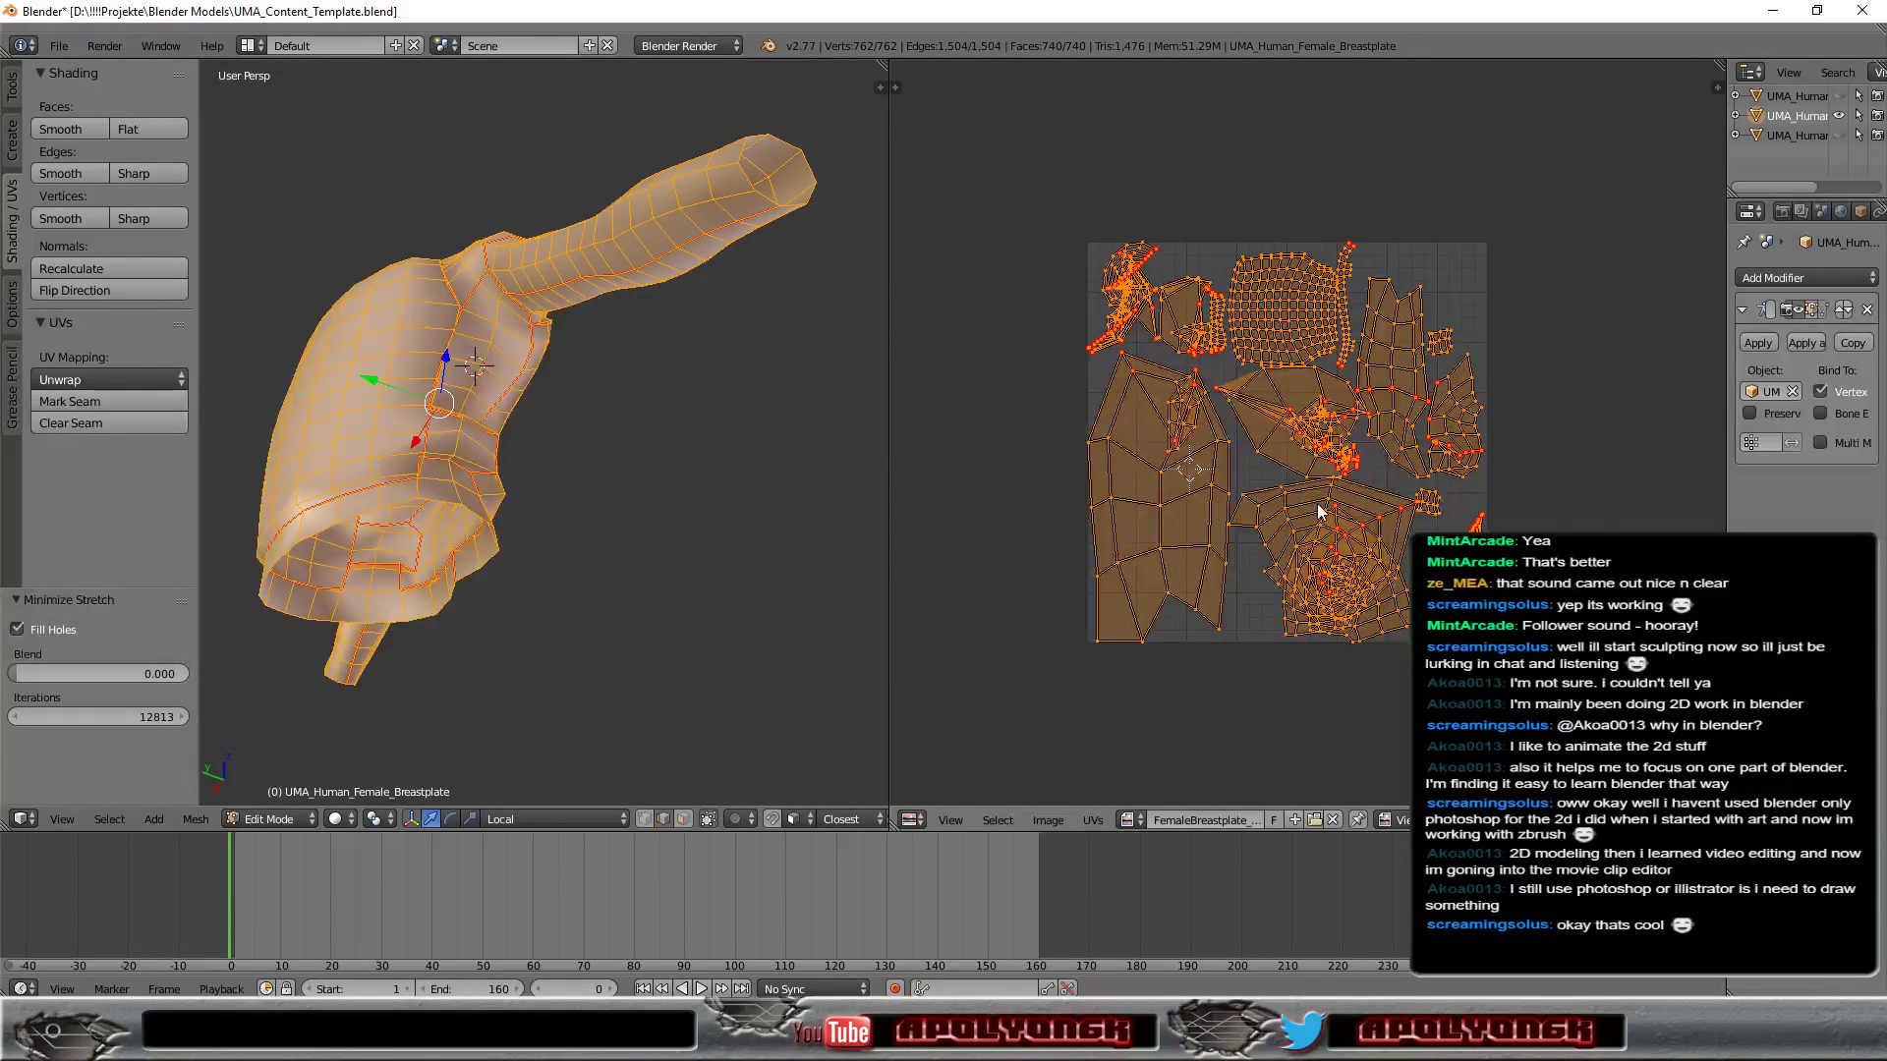
scroll(1318, 511, "up", 1)
scroll(1318, 511, "up", 1)
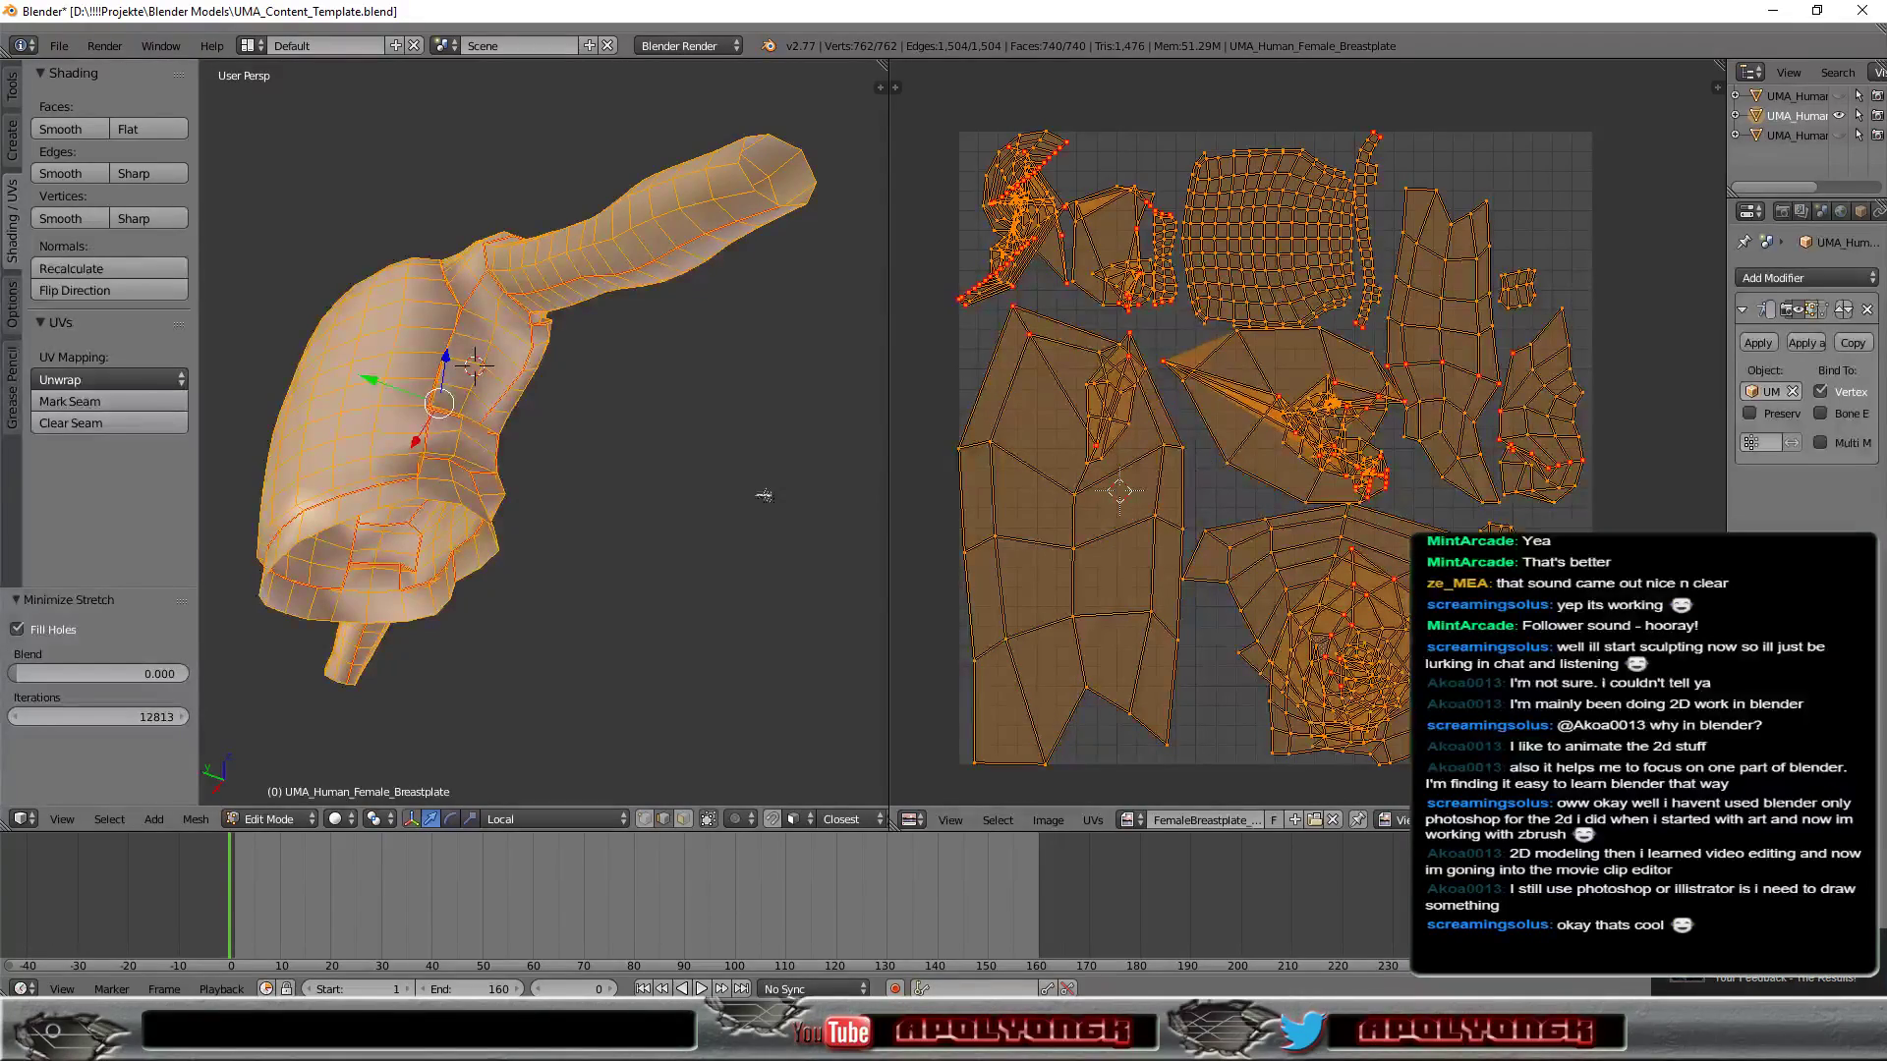
mouse_move(692, 460)
middle_mouse_down()
mouse_move(596, 441)
mouse_move(667, 440)
mouse_move(678, 474)
mouse_move(832, 545)
mouse_move(222, 557)
mouse_move(727, 561)
mouse_move(301, 602)
mouse_move(439, 641)
mouse_move(747, 588)
mouse_move(801, 475)
middle_mouse_up()
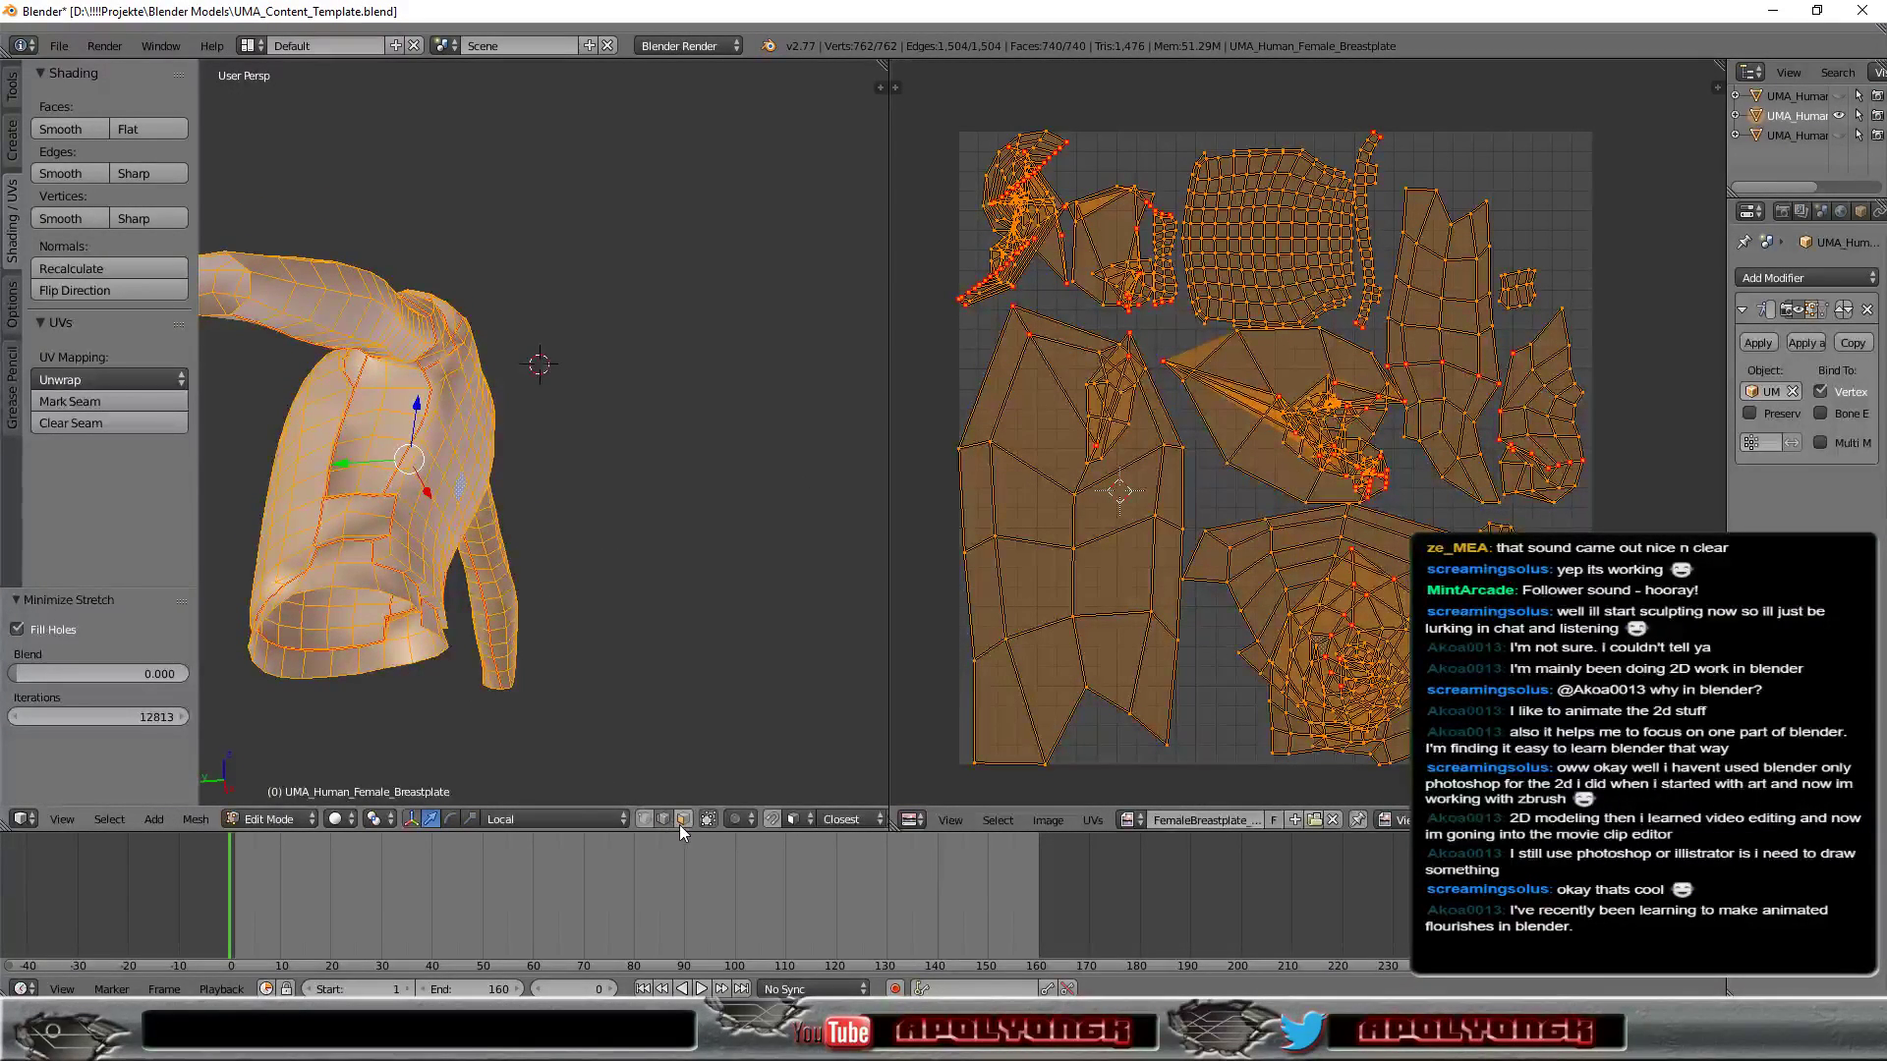
Select the seam-bounded chest region with L and zoom to the breastplate's upper edge.
right_click(356, 453)
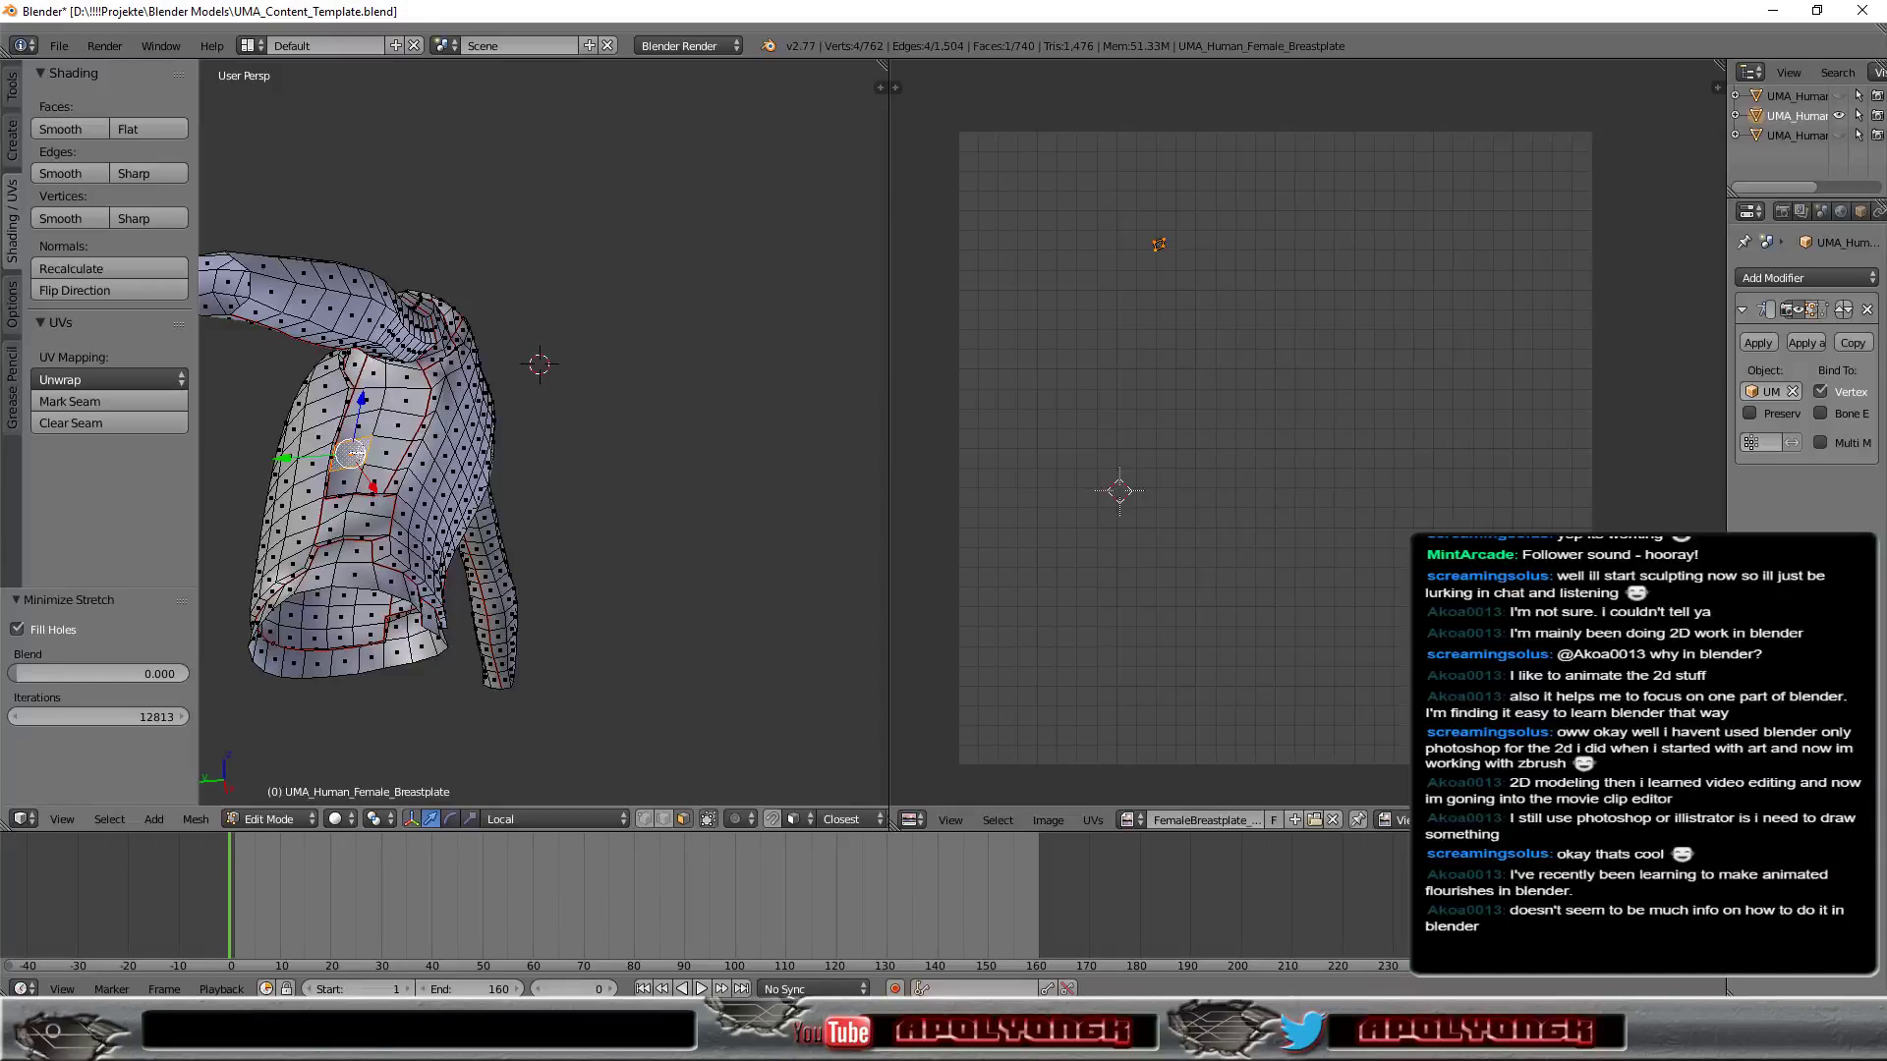
mouse_move(590, 459)
middle_mouse_down()
mouse_move(723, 495)
mouse_move(664, 480)
mouse_move(527, 521)
middle_mouse_up()
key("l")
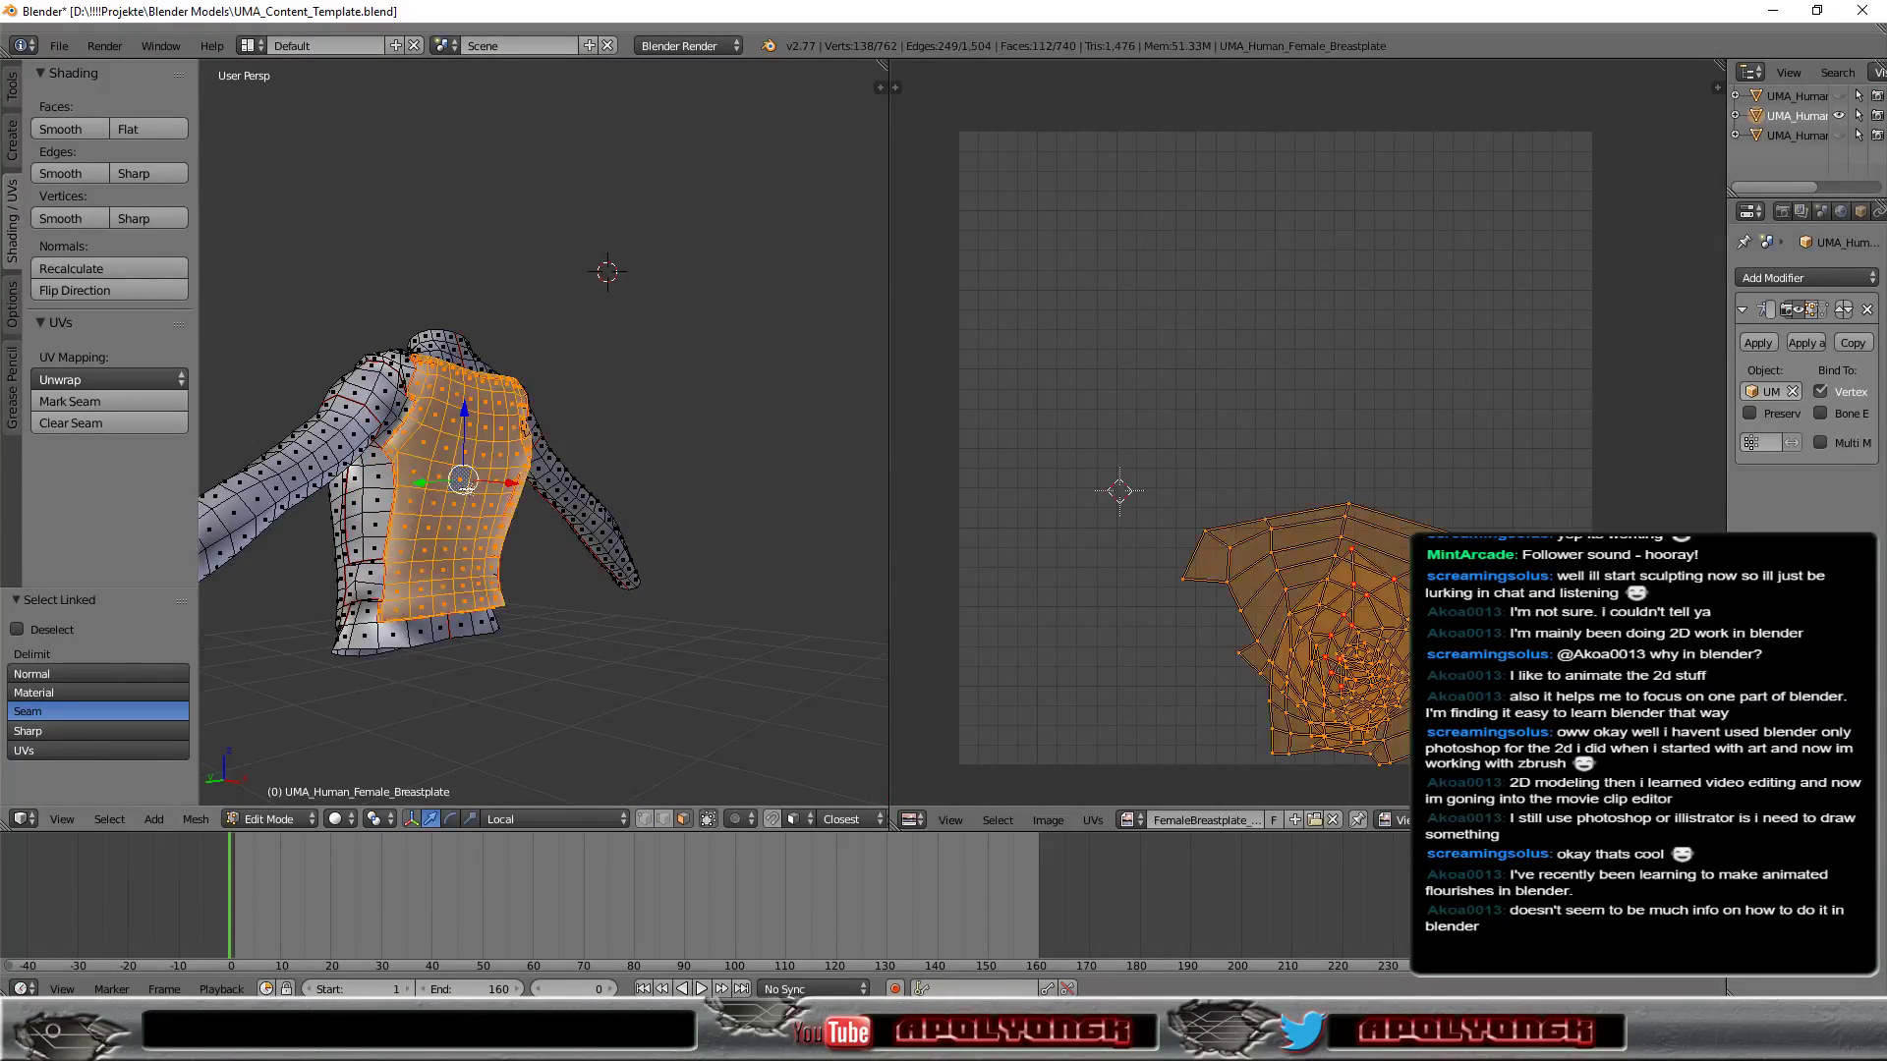
mouse_move(618, 523)
middle_mouse_down()
mouse_move(761, 766)
mouse_move(212, 787)
mouse_move(218, 700)
mouse_move(314, 704)
mouse_move(305, 680)
middle_mouse_up()
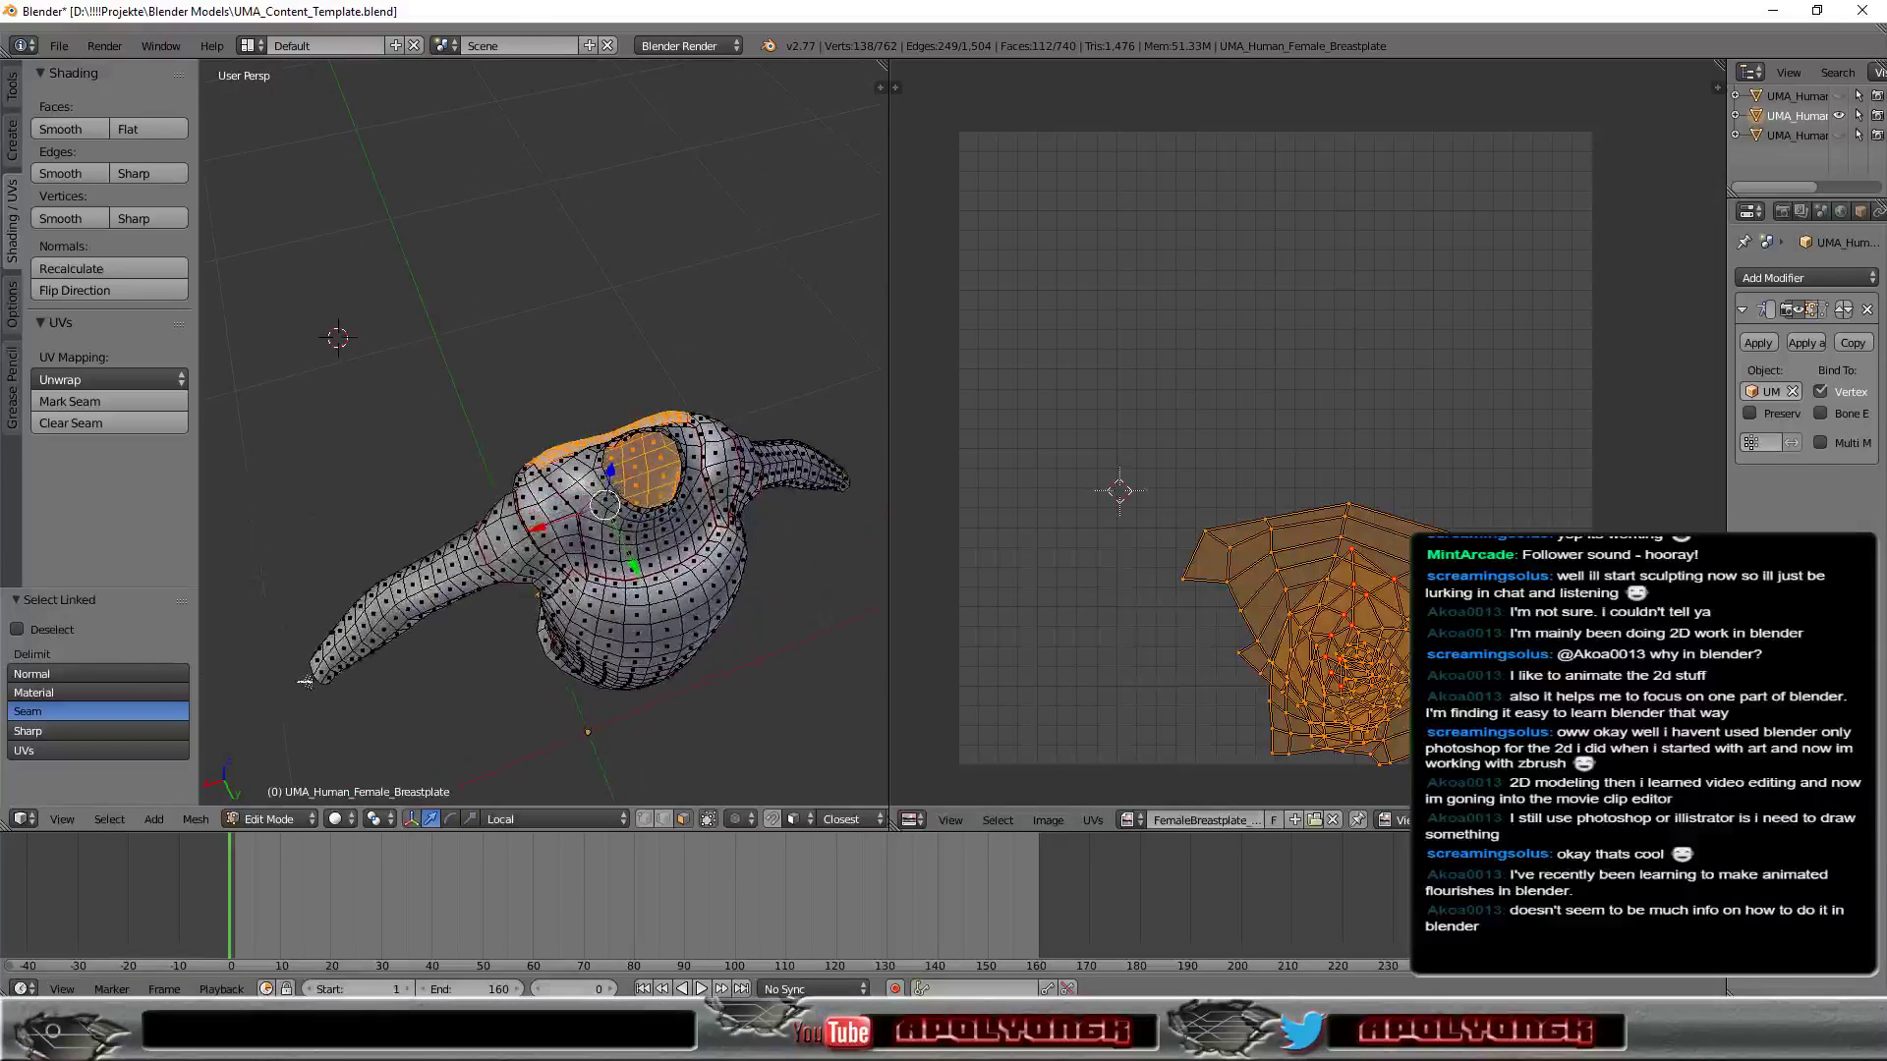
mouse_move(588, 732)
middle_mouse_down("ctrl")
mouse_move(588, 492)
mouse_move(510, 463)
mouse_move(226, 443)
mouse_move(872, 406)
mouse_move(479, 338)
mouse_move(452, 295)
mouse_move(464, 271)
mouse_move(468, 301)
mouse_move(737, 536)
mouse_move(711, 330)
mouse_move(769, 272)
mouse_move(737, 475)
mouse_move(802, 436)
mouse_move(622, 464)
mouse_move(822, 478)
middle_mouse_up("ctrl")
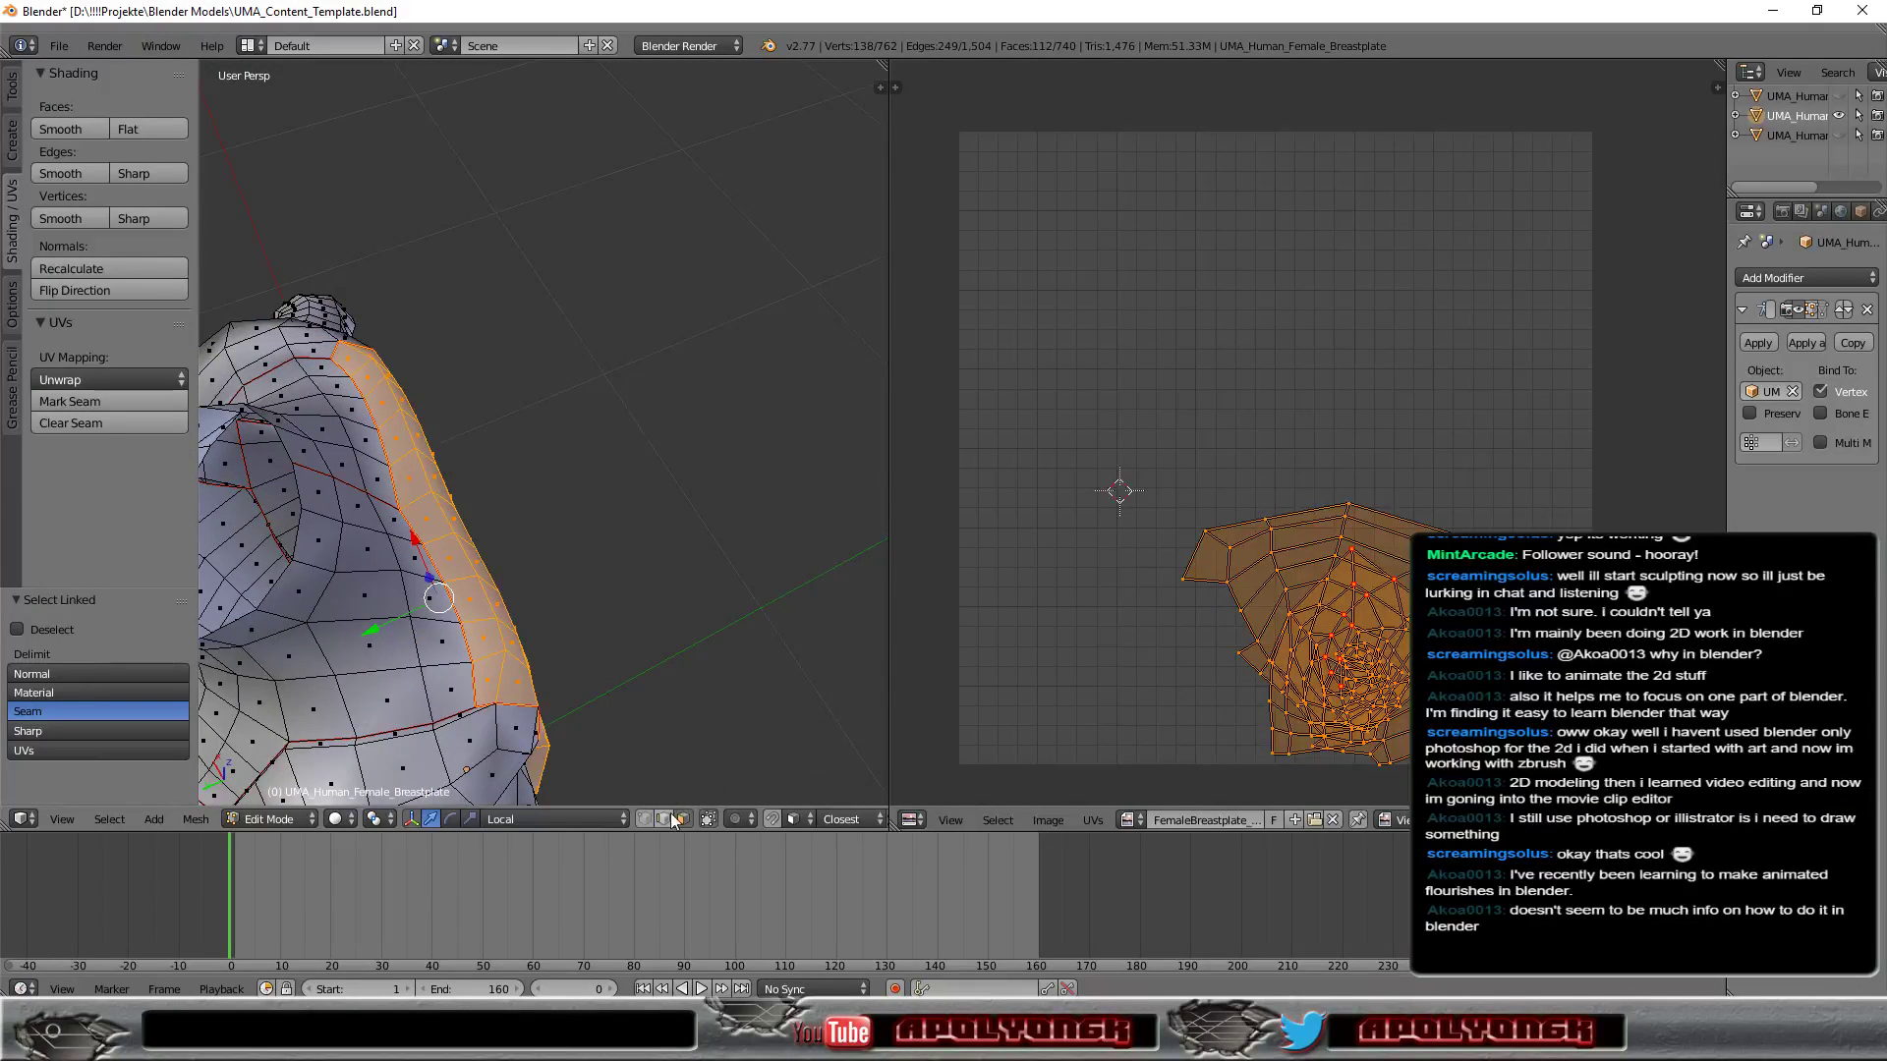
Mark a shoulder edge as a seam, then select the front torso island with L.
right_click(412, 505)
left_click(96, 401)
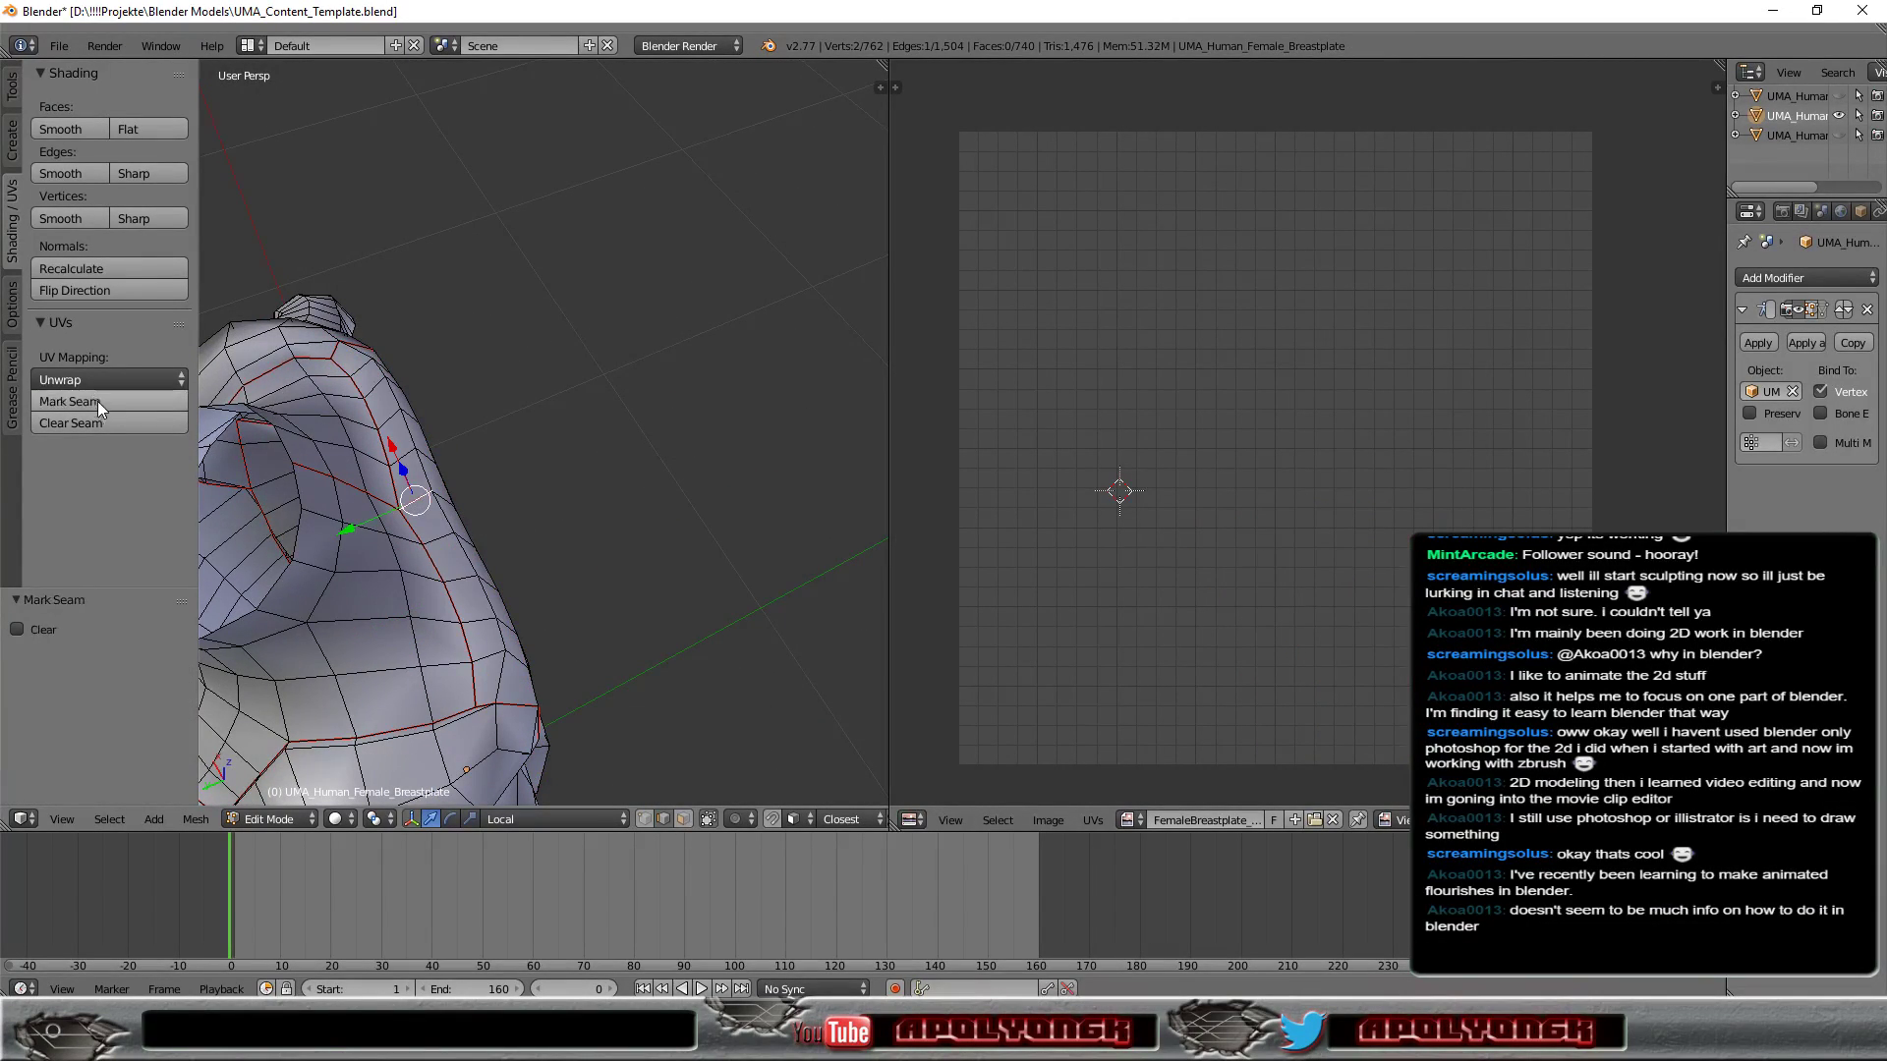
mouse_move(643, 482)
middle_mouse_down()
mouse_move(480, 444)
mouse_move(483, 336)
middle_mouse_up()
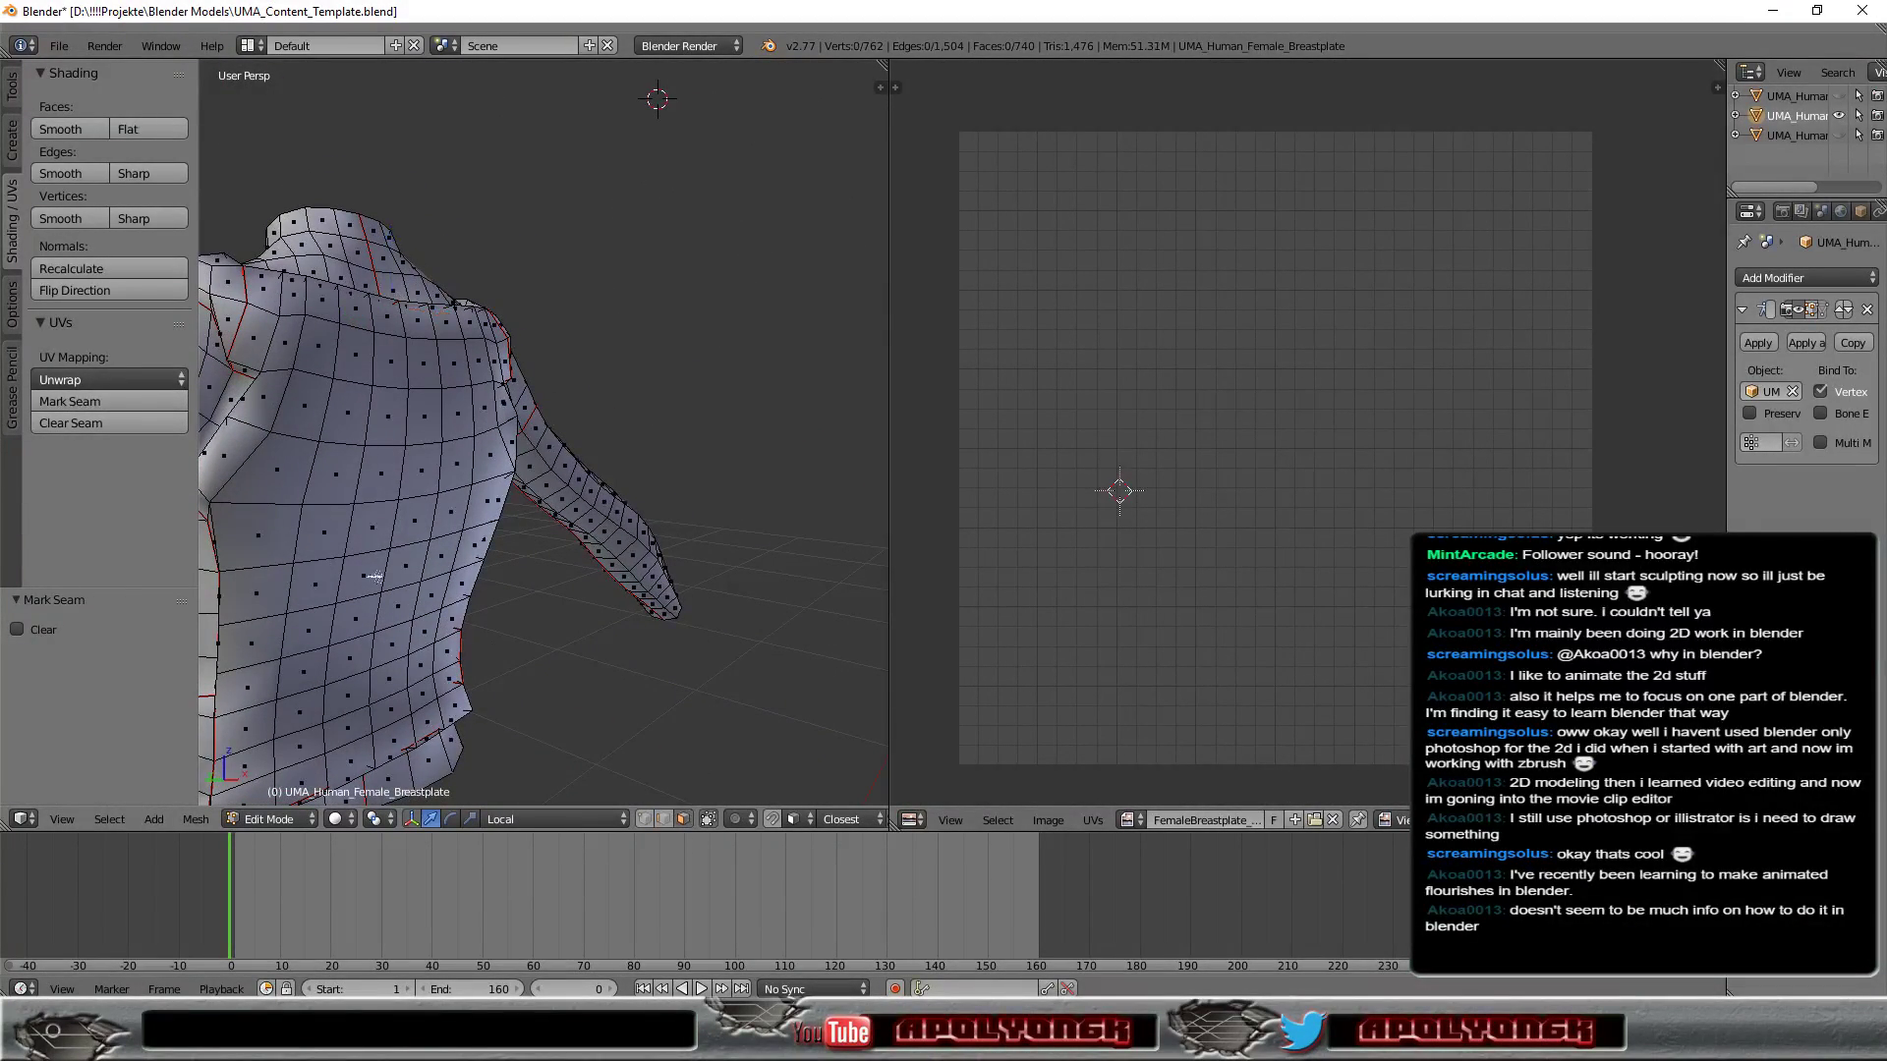
key("l")
mouse_move(580, 574)
middle_mouse_down()
mouse_move(675, 531)
mouse_move(531, 555)
middle_mouse_up()
left_click(91, 381)
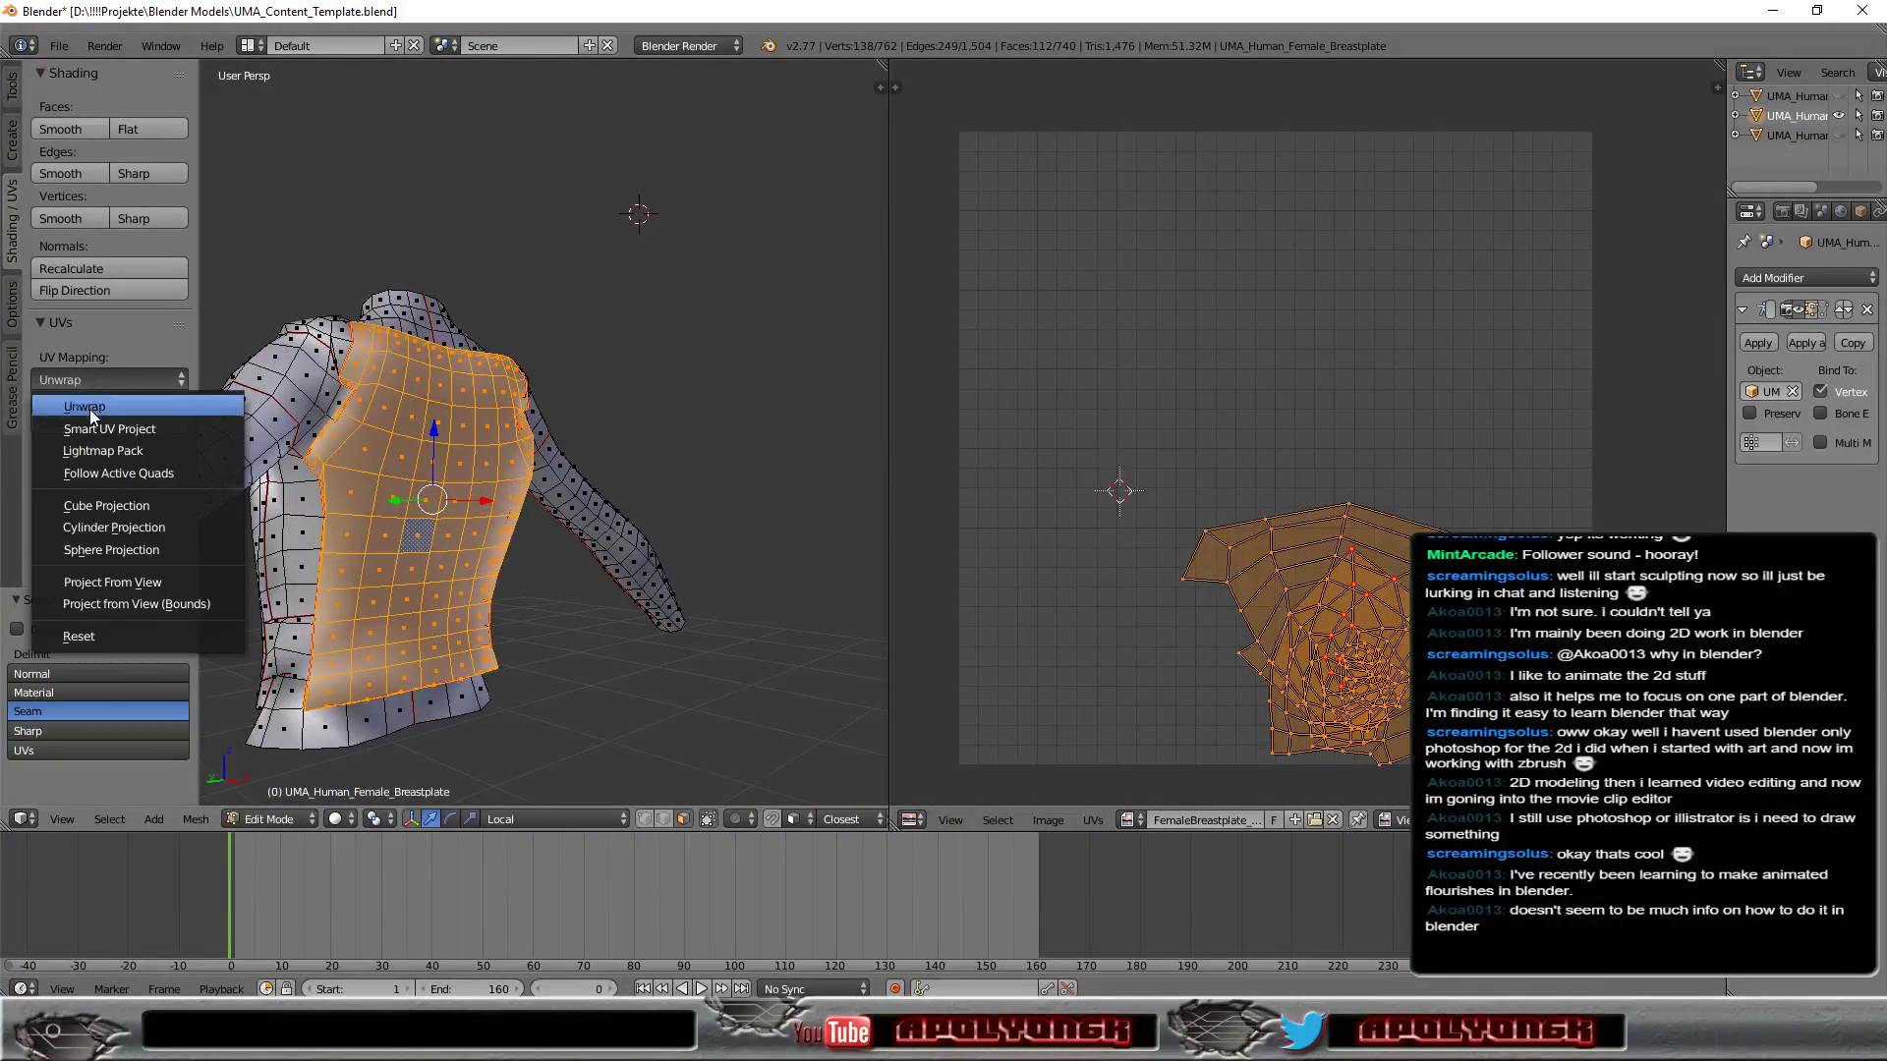
Unwrap the front torso island, relax it with Minimize Stretch, and inspect the result.
left_click(90, 407)
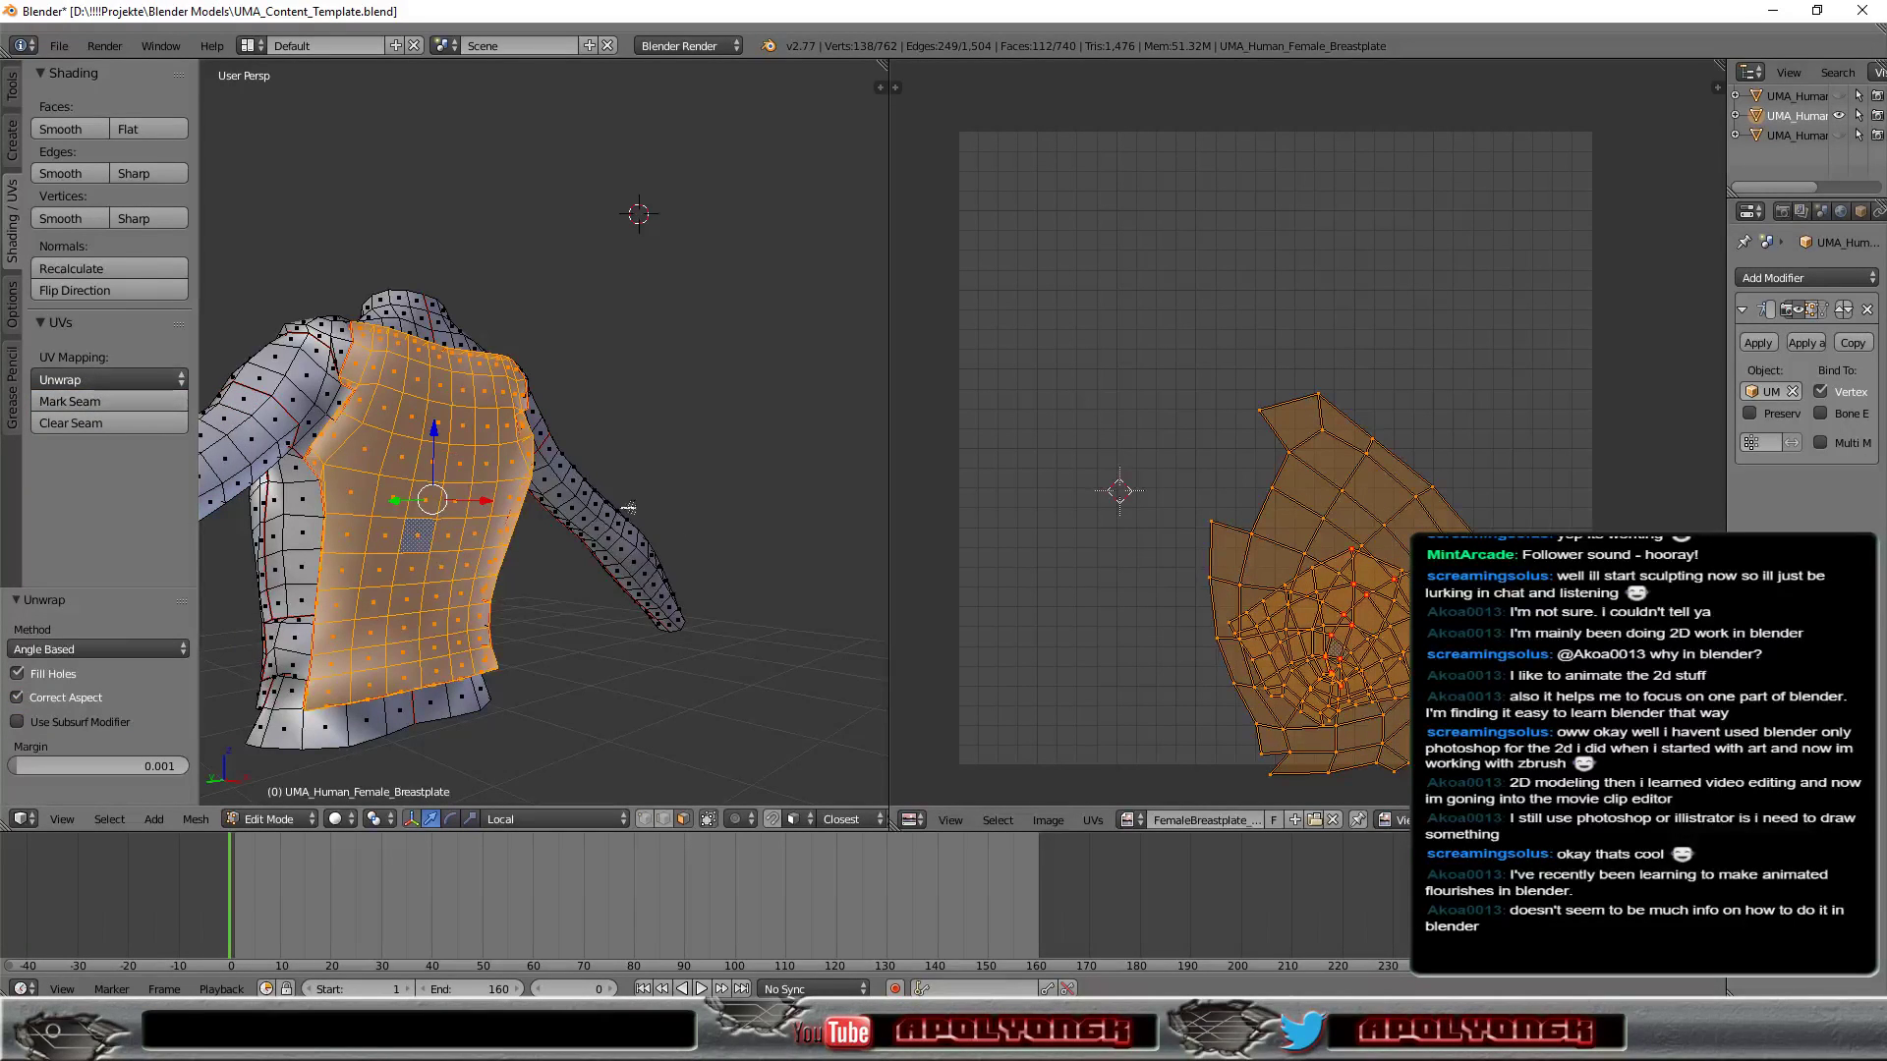
left_click(1093, 820)
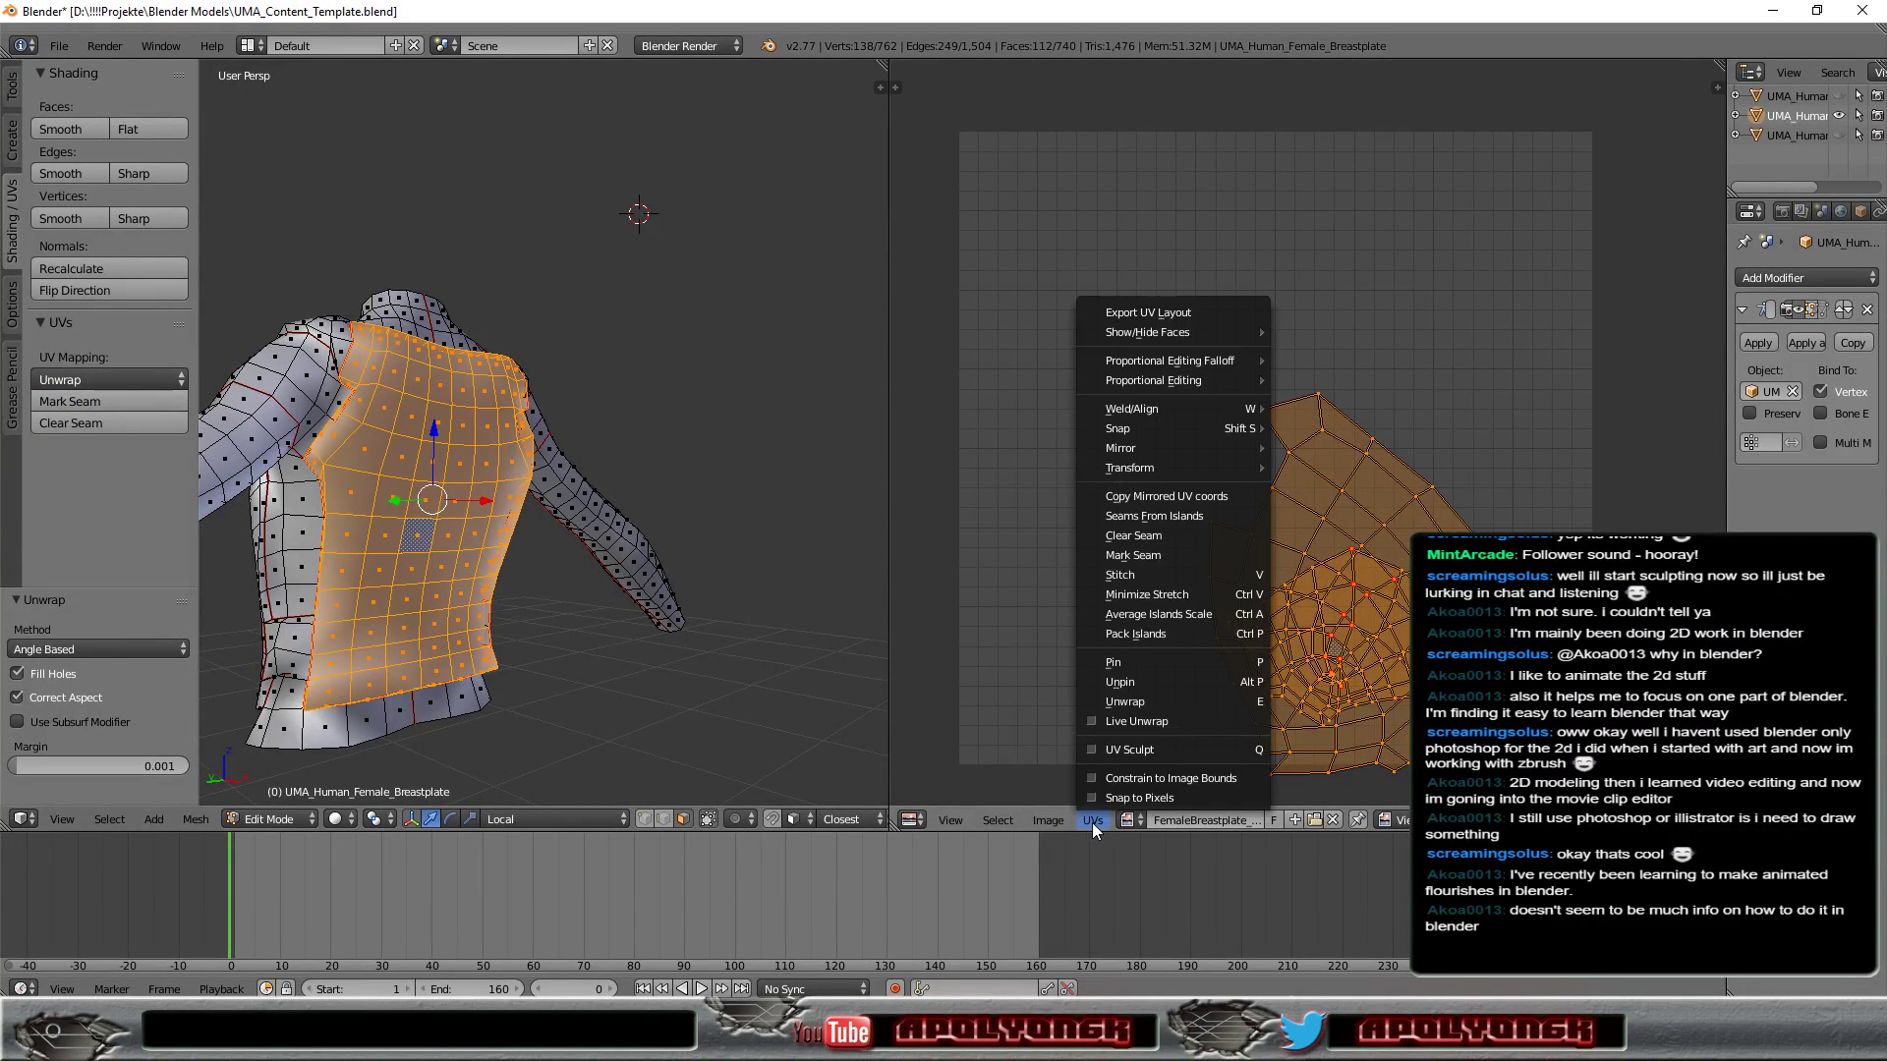
left_click(1123, 595)
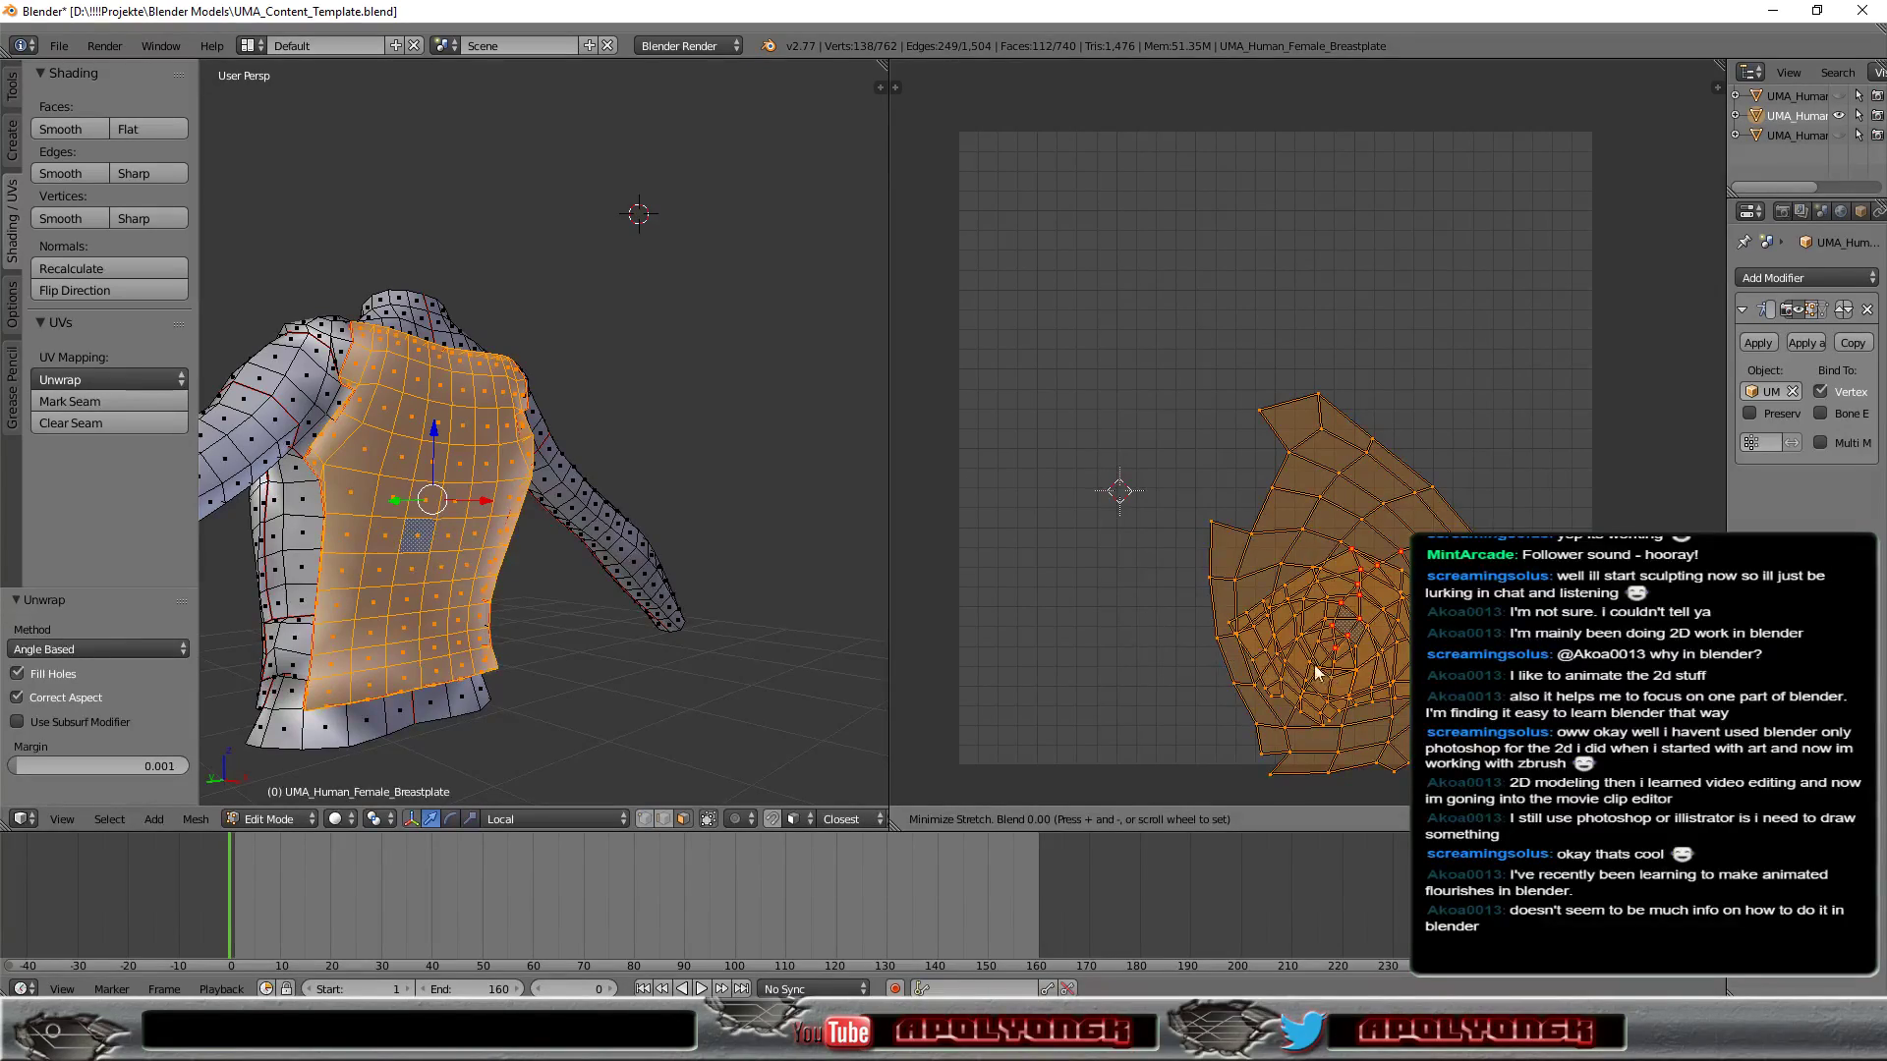
left_click(1152, 652)
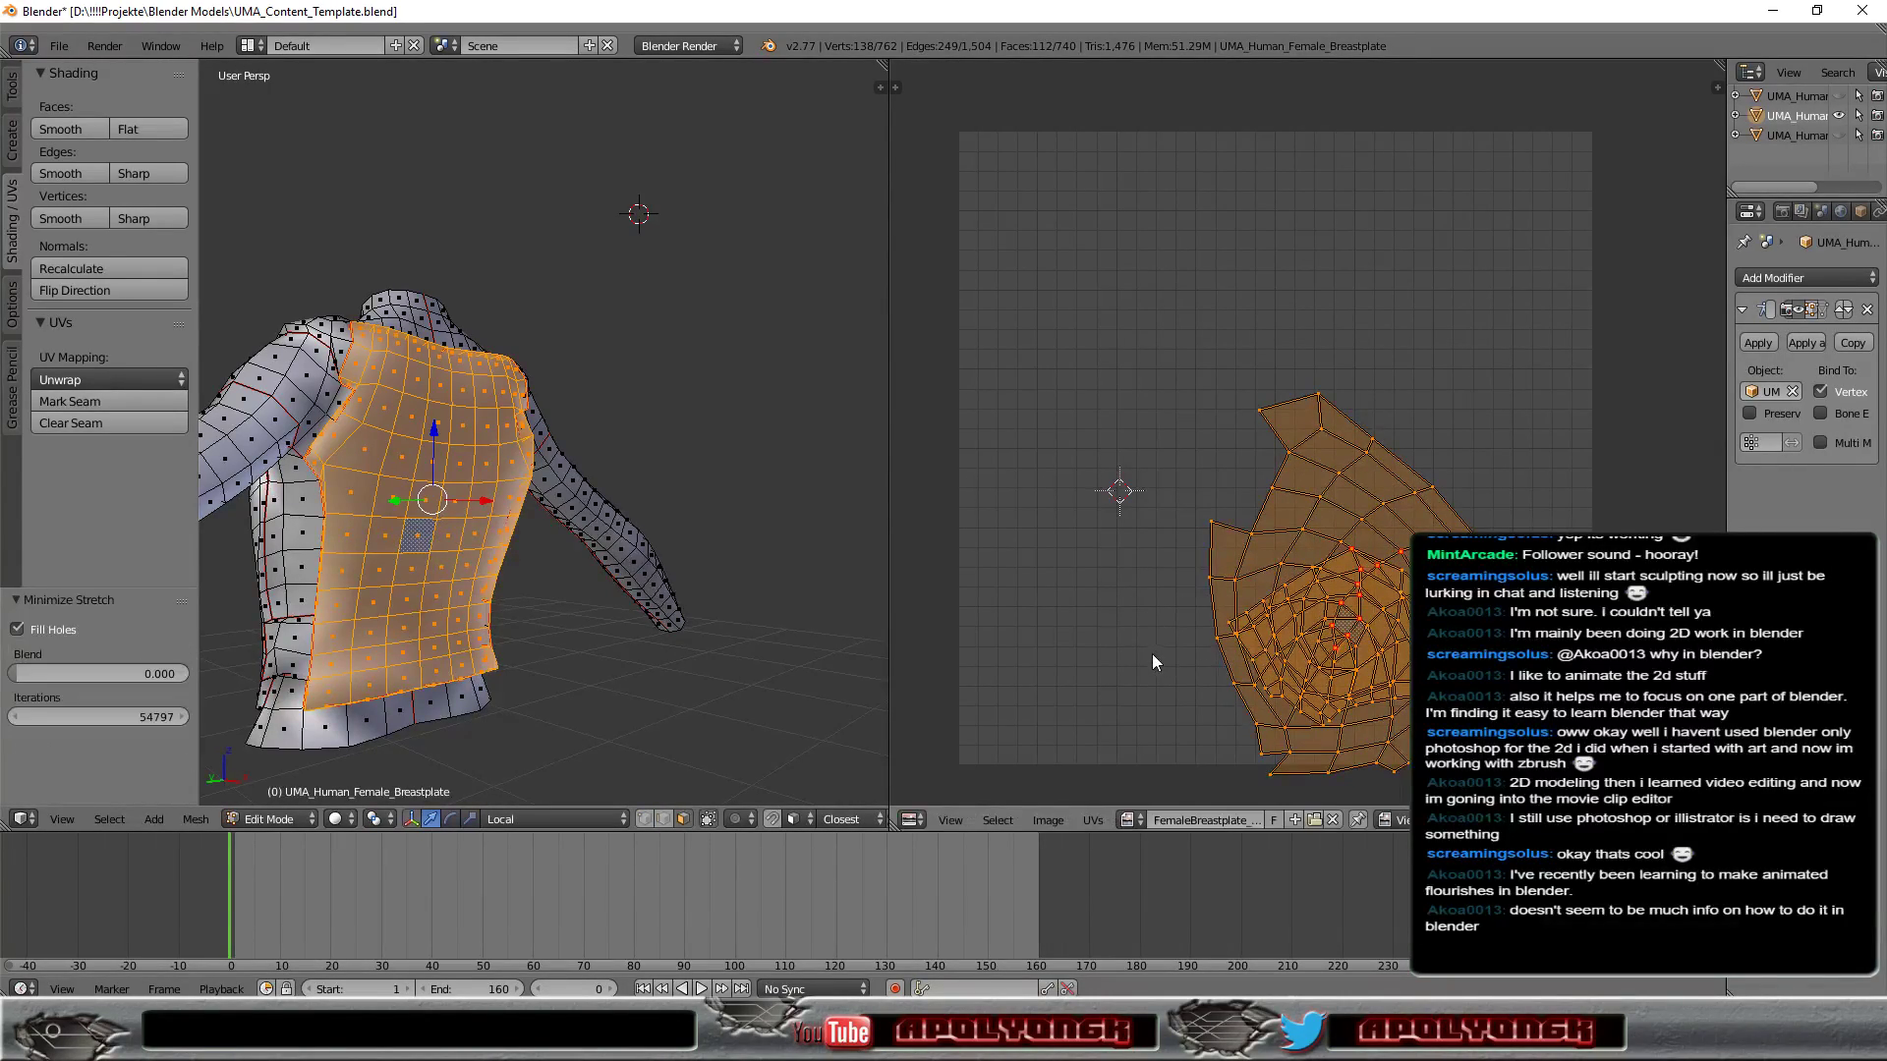
mouse_move(491, 442)
middle_mouse_down()
mouse_move(295, 672)
mouse_move(822, 671)
mouse_move(550, 442)
mouse_move(333, 429)
mouse_move(204, 456)
mouse_move(370, 424)
mouse_move(348, 436)
mouse_move(621, 502)
mouse_move(570, 621)
middle_mouse_up()
mouse_move(644, 694)
middle_mouse_down()
mouse_move(564, 385)
mouse_move(436, 428)
mouse_move(619, 458)
mouse_move(351, 458)
mouse_move(370, 442)
mouse_move(387, 451)
mouse_move(370, 526)
mouse_move(421, 492)
mouse_move(371, 411)
mouse_move(336, 434)
middle_mouse_up()
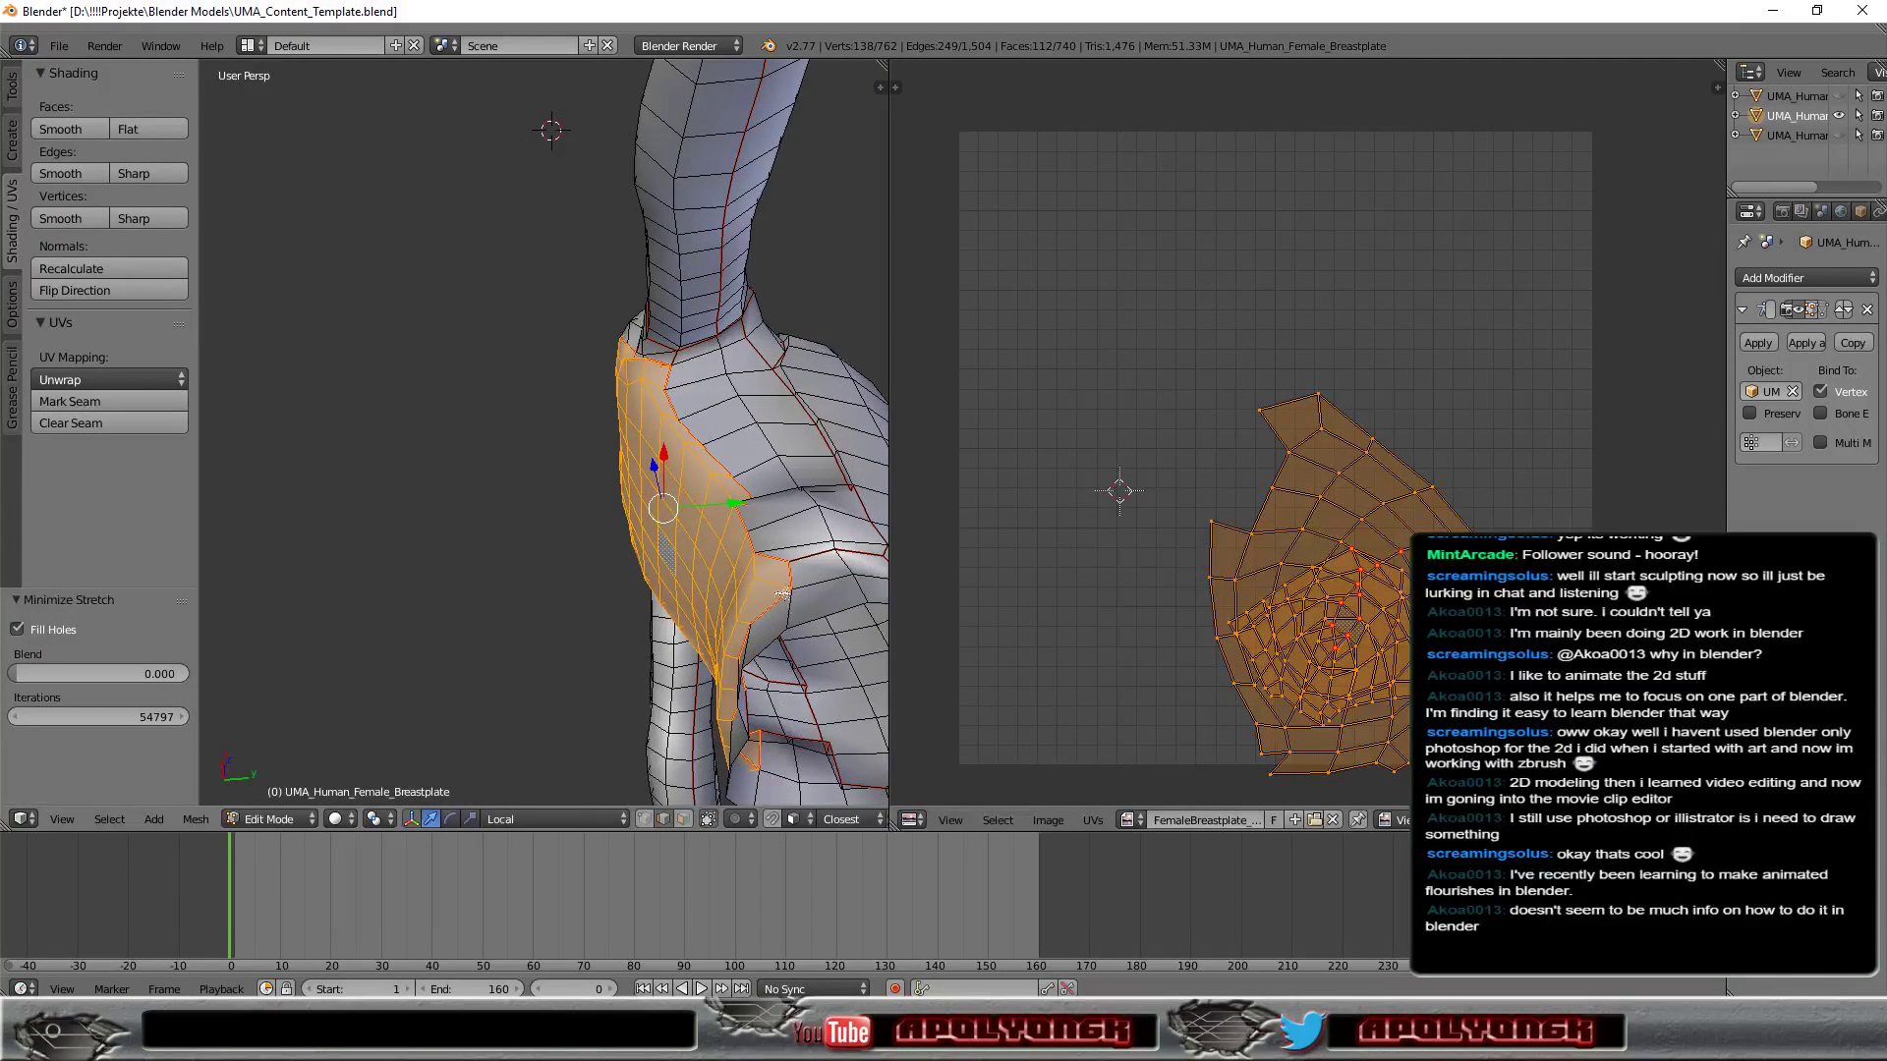
Mark seams on edges around both shoulders of the breastplate.
right_click(774, 584)
left_click(100, 403)
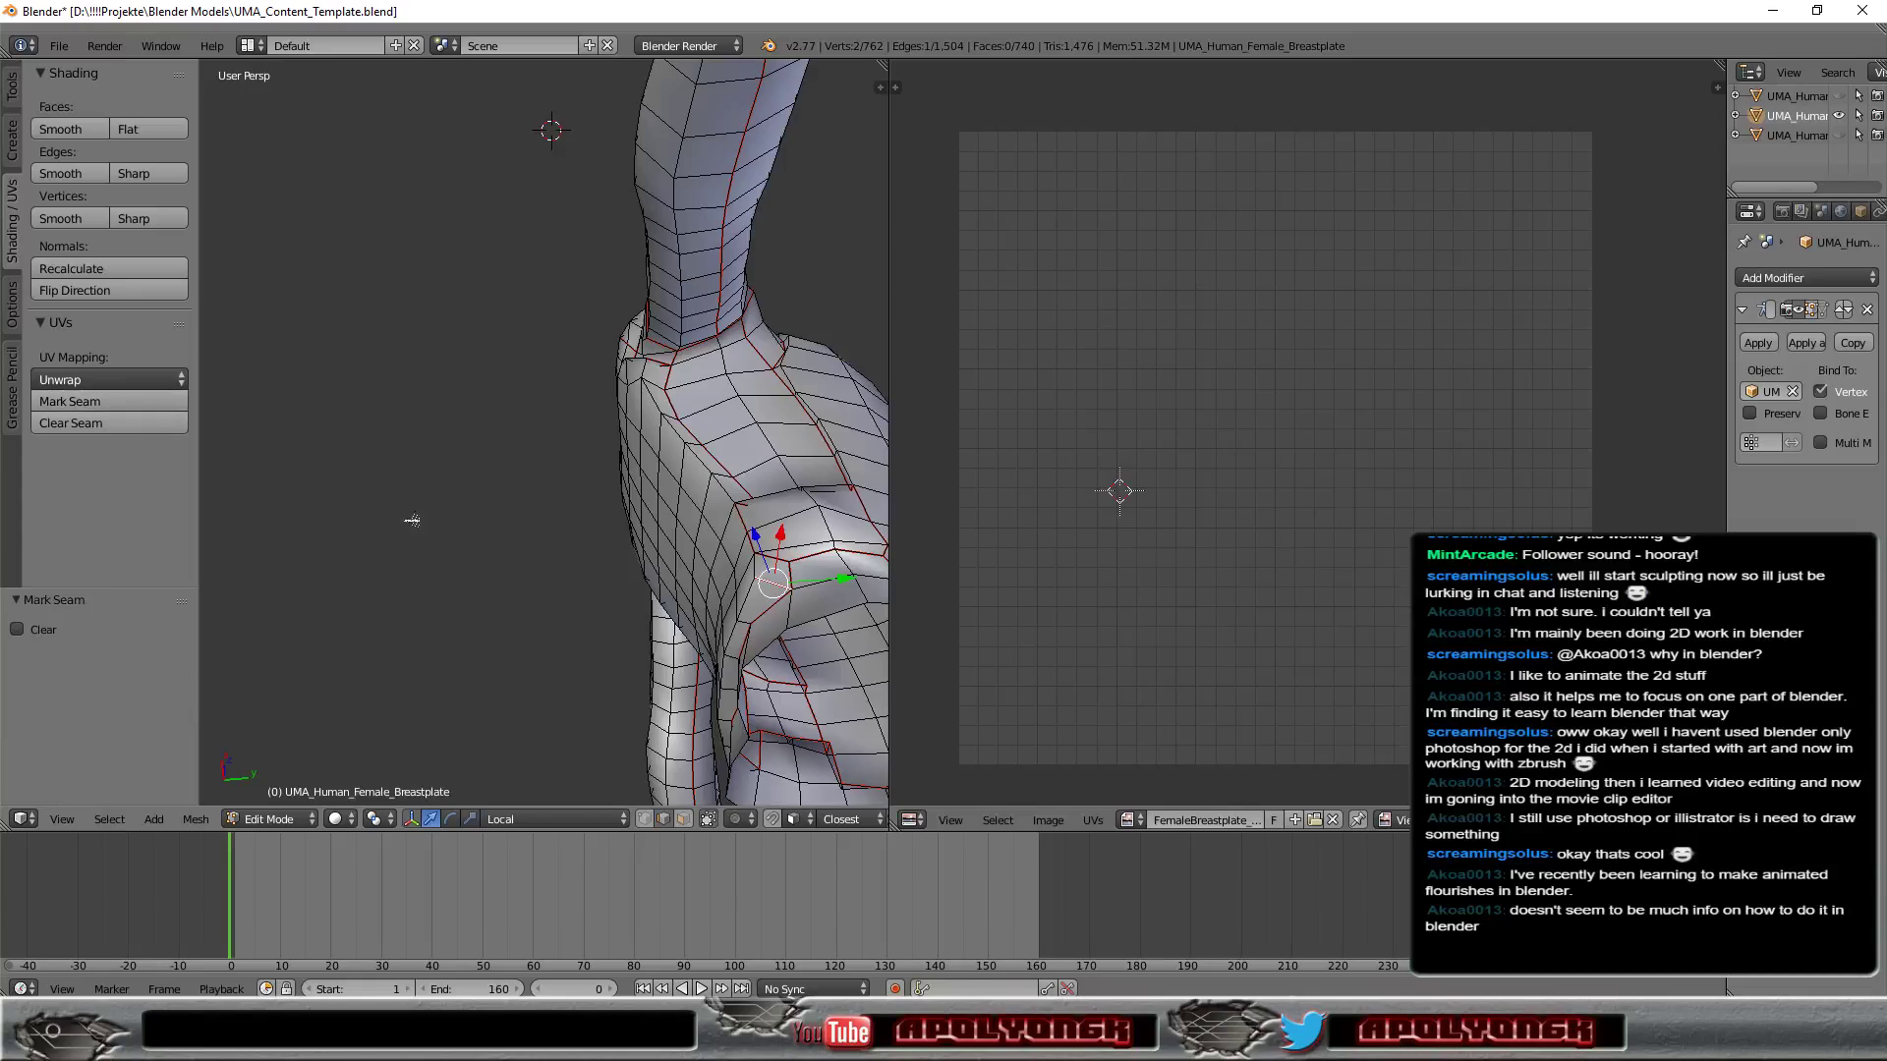
mouse_move(769, 664)
middle_mouse_down()
mouse_move(696, 428)
mouse_move(566, 683)
middle_mouse_up()
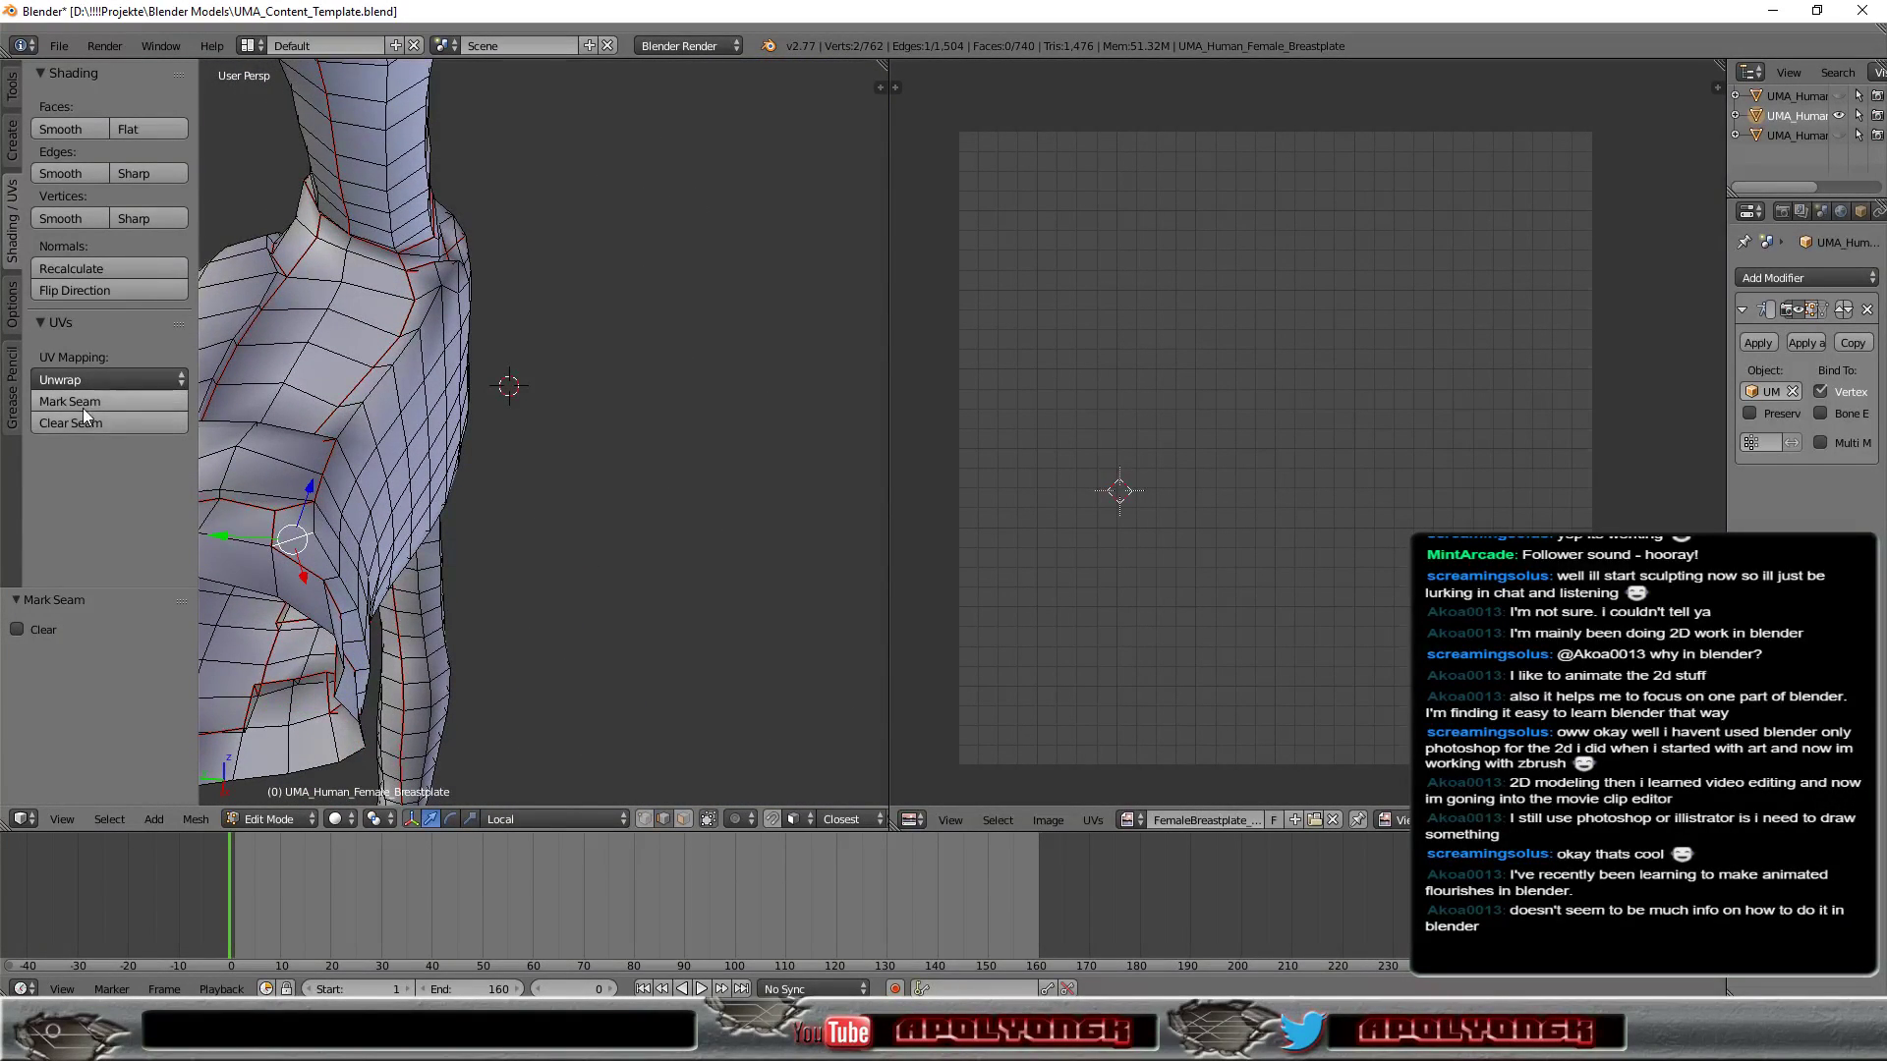
mouse_move(428, 454)
middle_mouse_down()
mouse_move(398, 570)
mouse_move(409, 531)
mouse_move(391, 543)
middle_mouse_up()
middle_click_drag(373, 589, 380, 586)
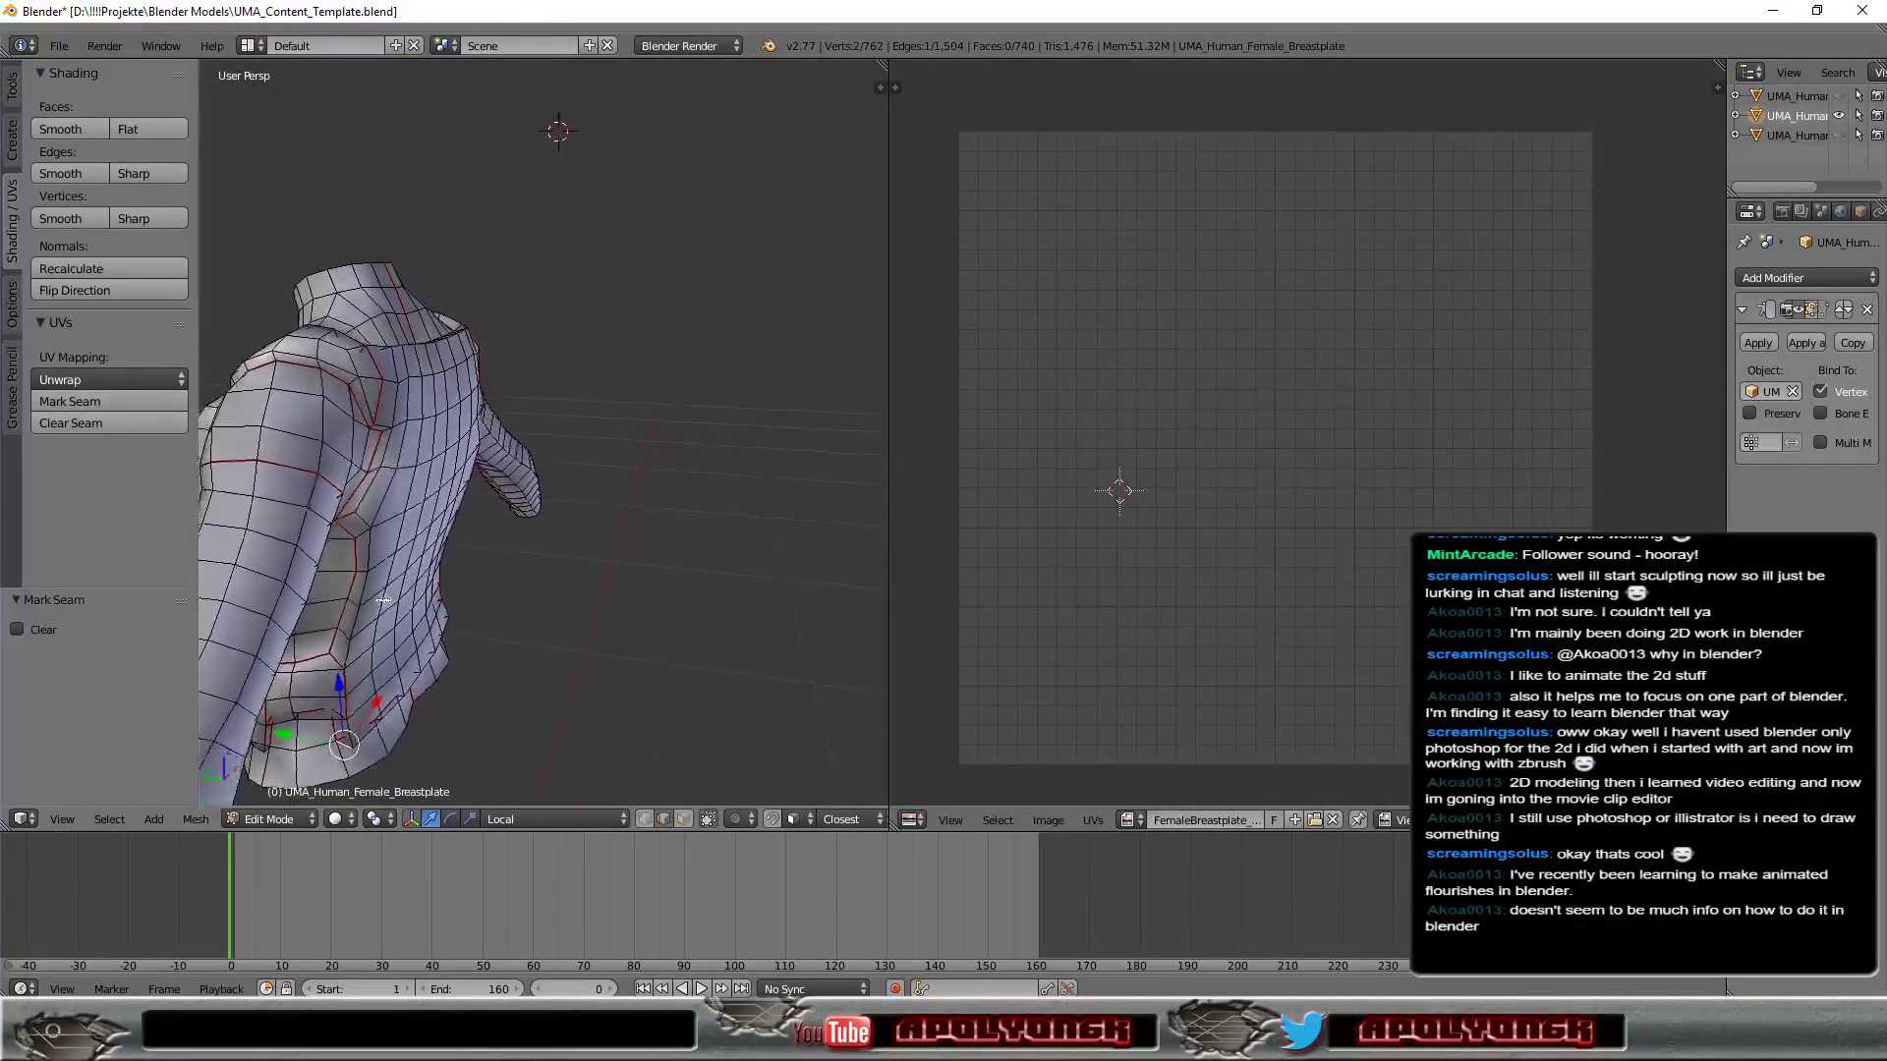
right_click(381, 414)
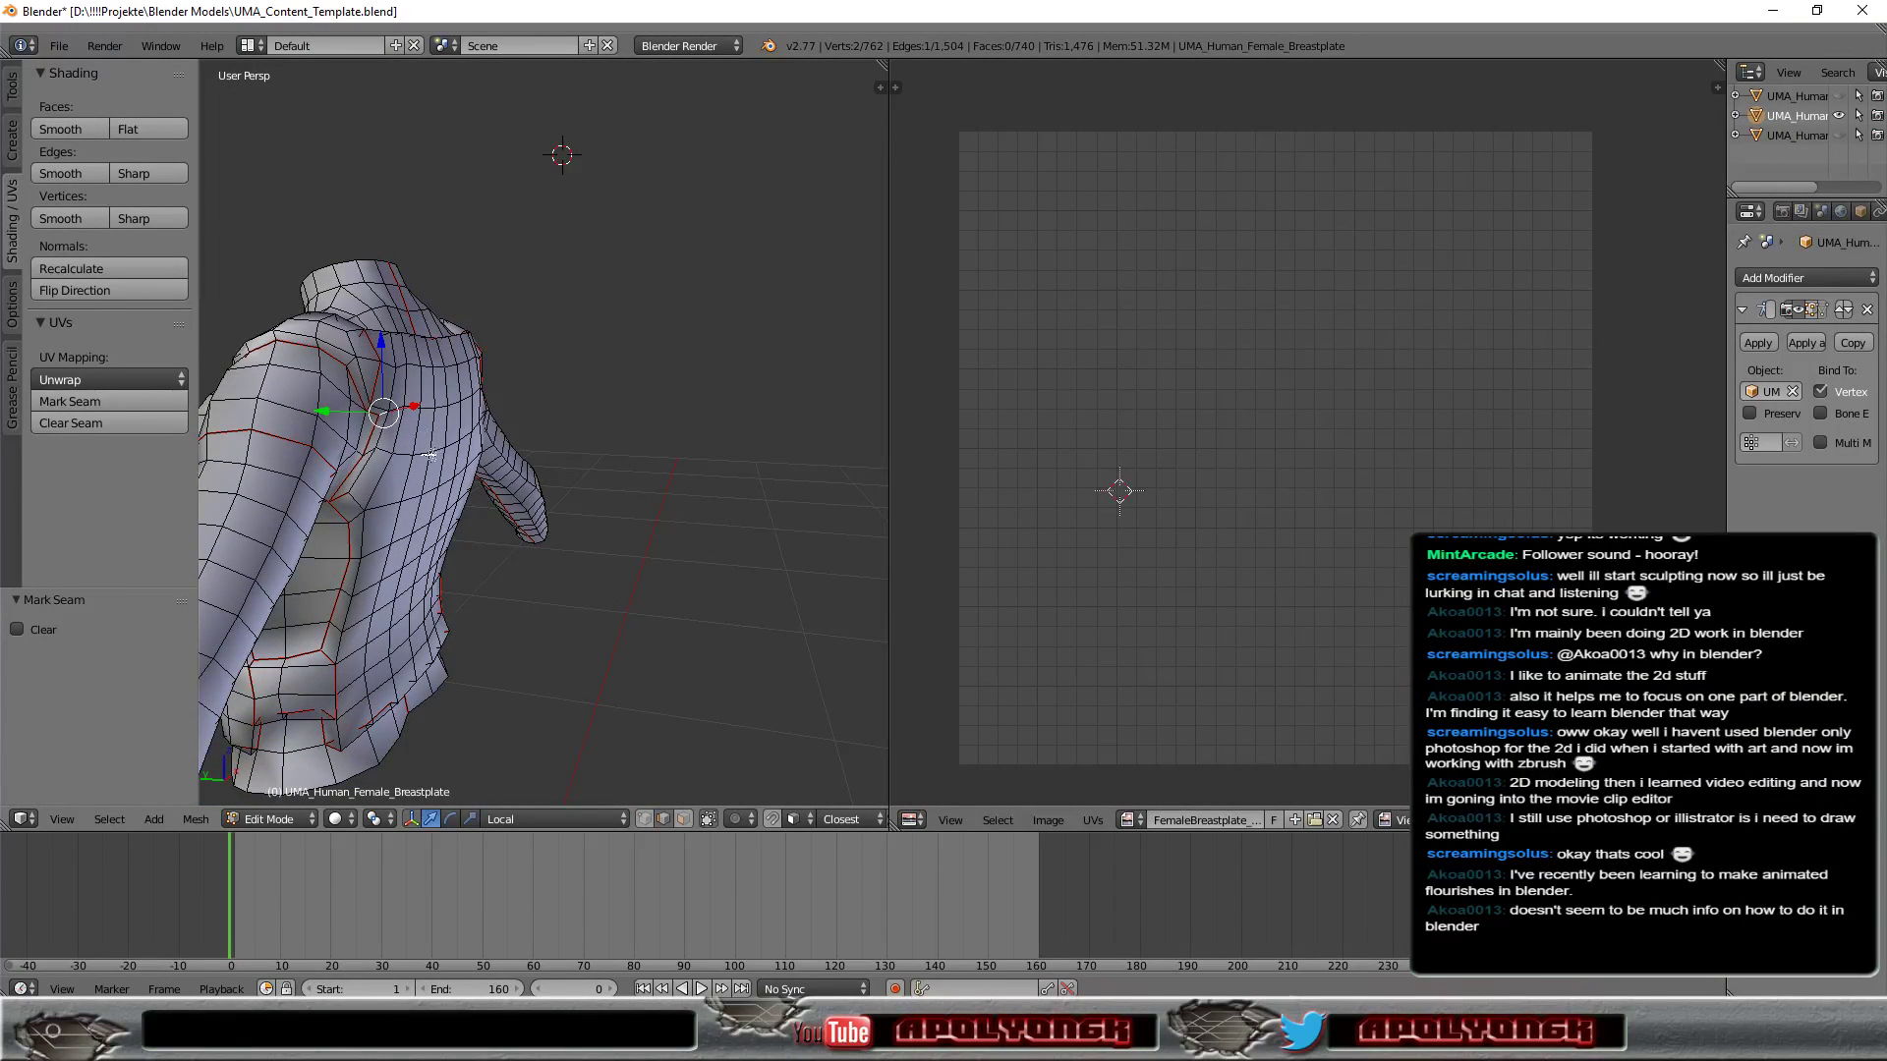
mouse_move(430, 454)
middle_mouse_down()
mouse_move(752, 437)
mouse_move(683, 394)
middle_mouse_up()
right_click(649, 398)
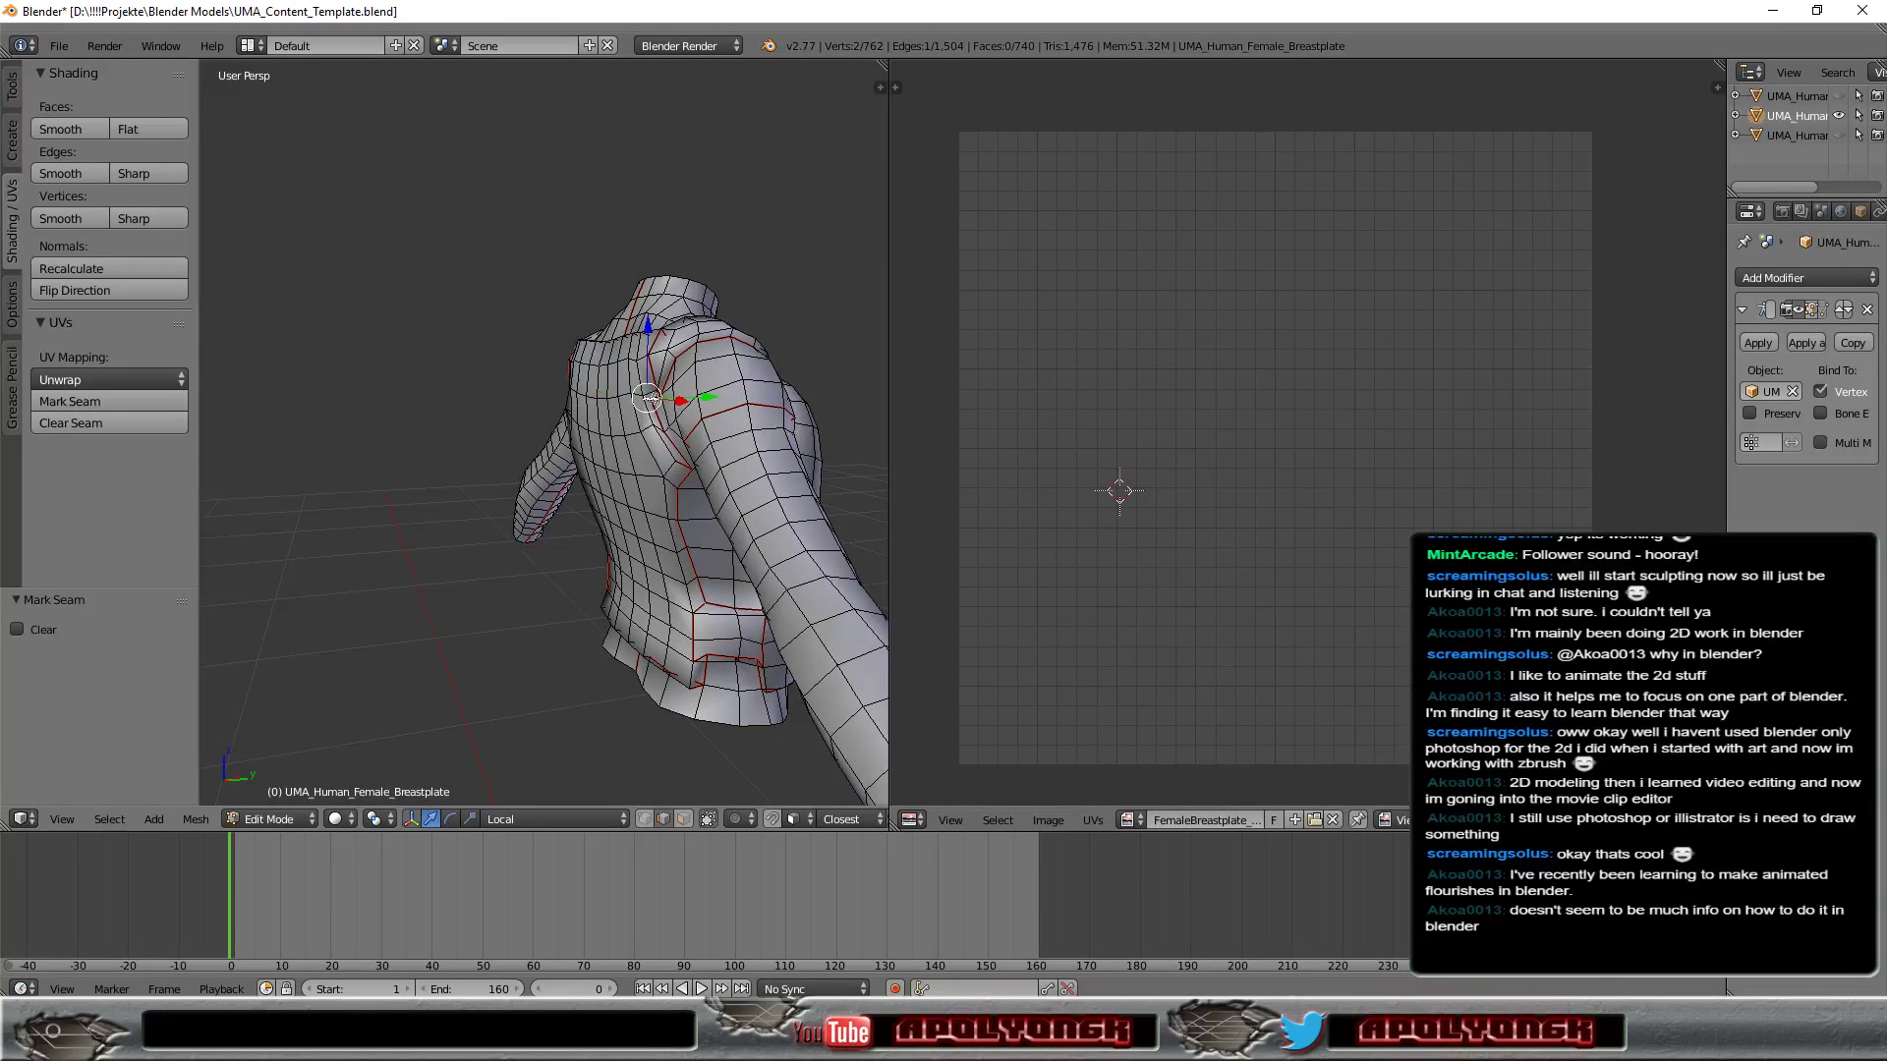
left_click(78, 397)
mouse_move(567, 445)
middle_mouse_down()
mouse_move(736, 542)
mouse_move(351, 621)
mouse_move(339, 660)
mouse_move(516, 455)
middle_mouse_up()
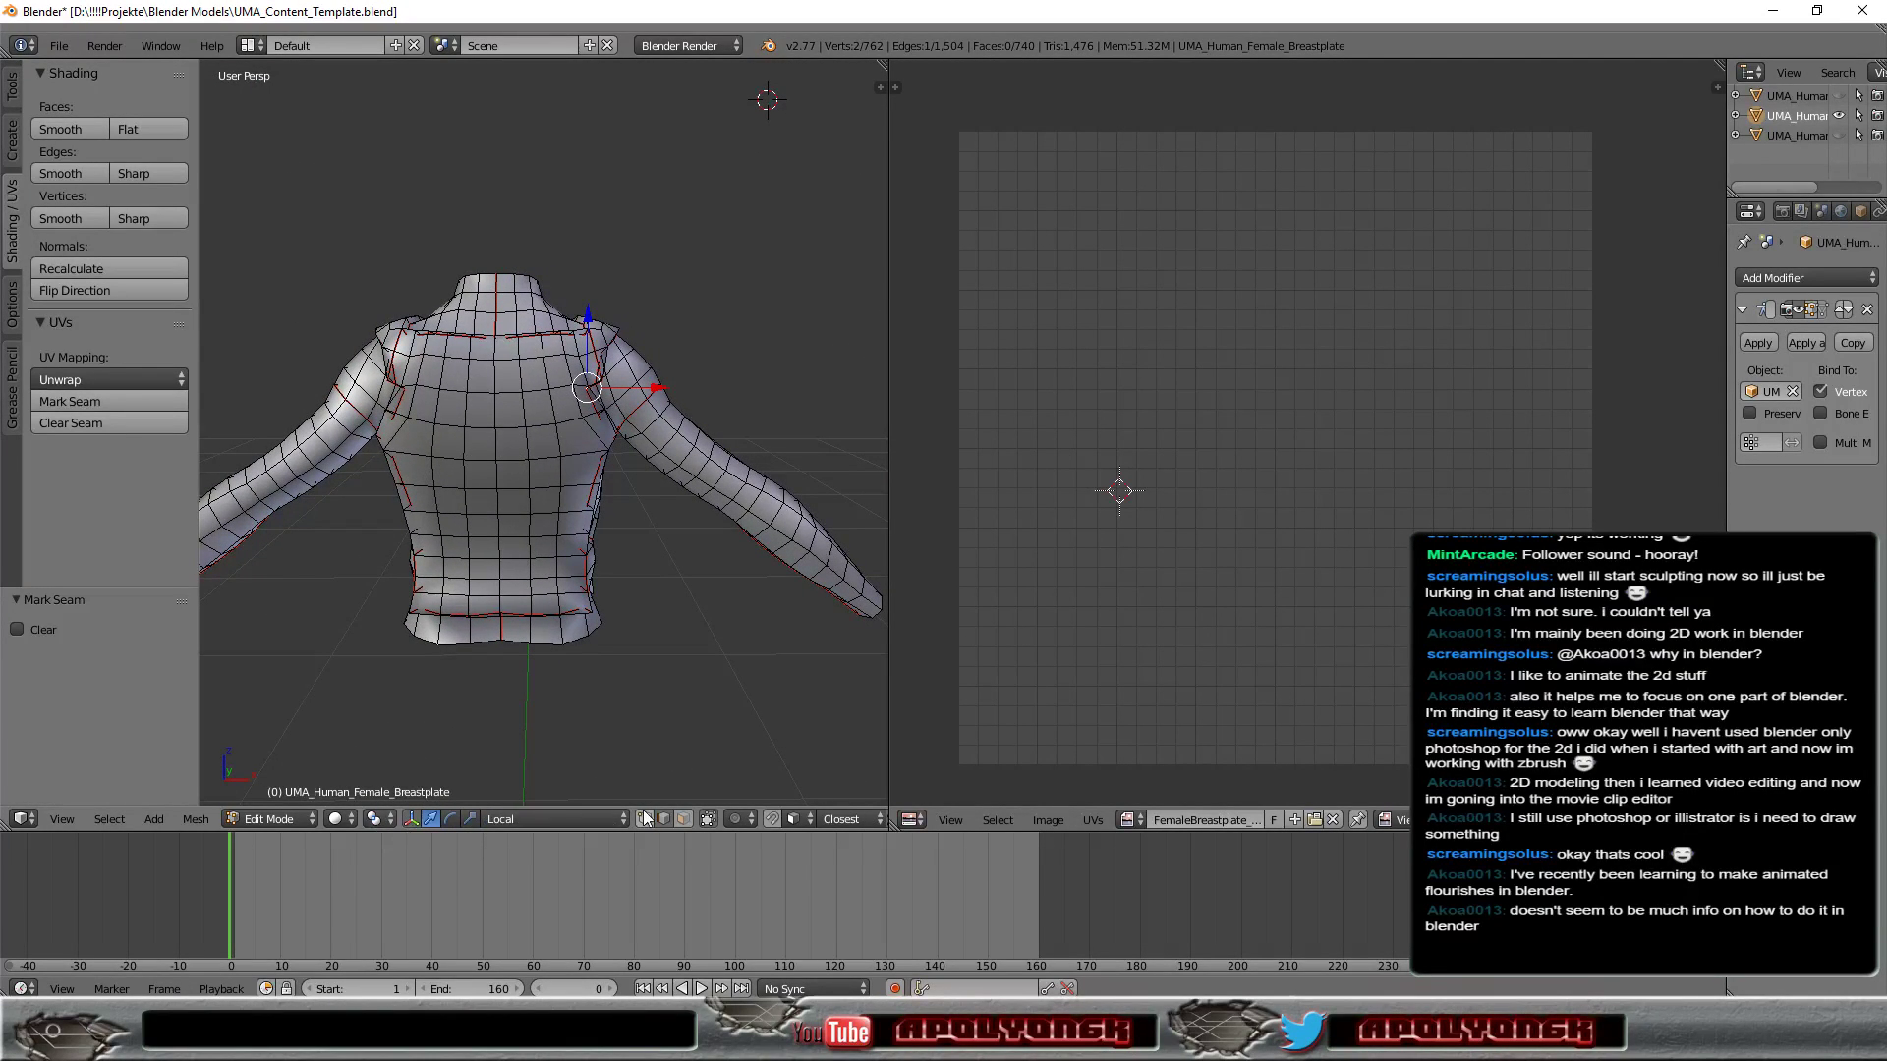
Select the front torso island in face mode and unwrap it.
left_click(680, 824)
key("l")
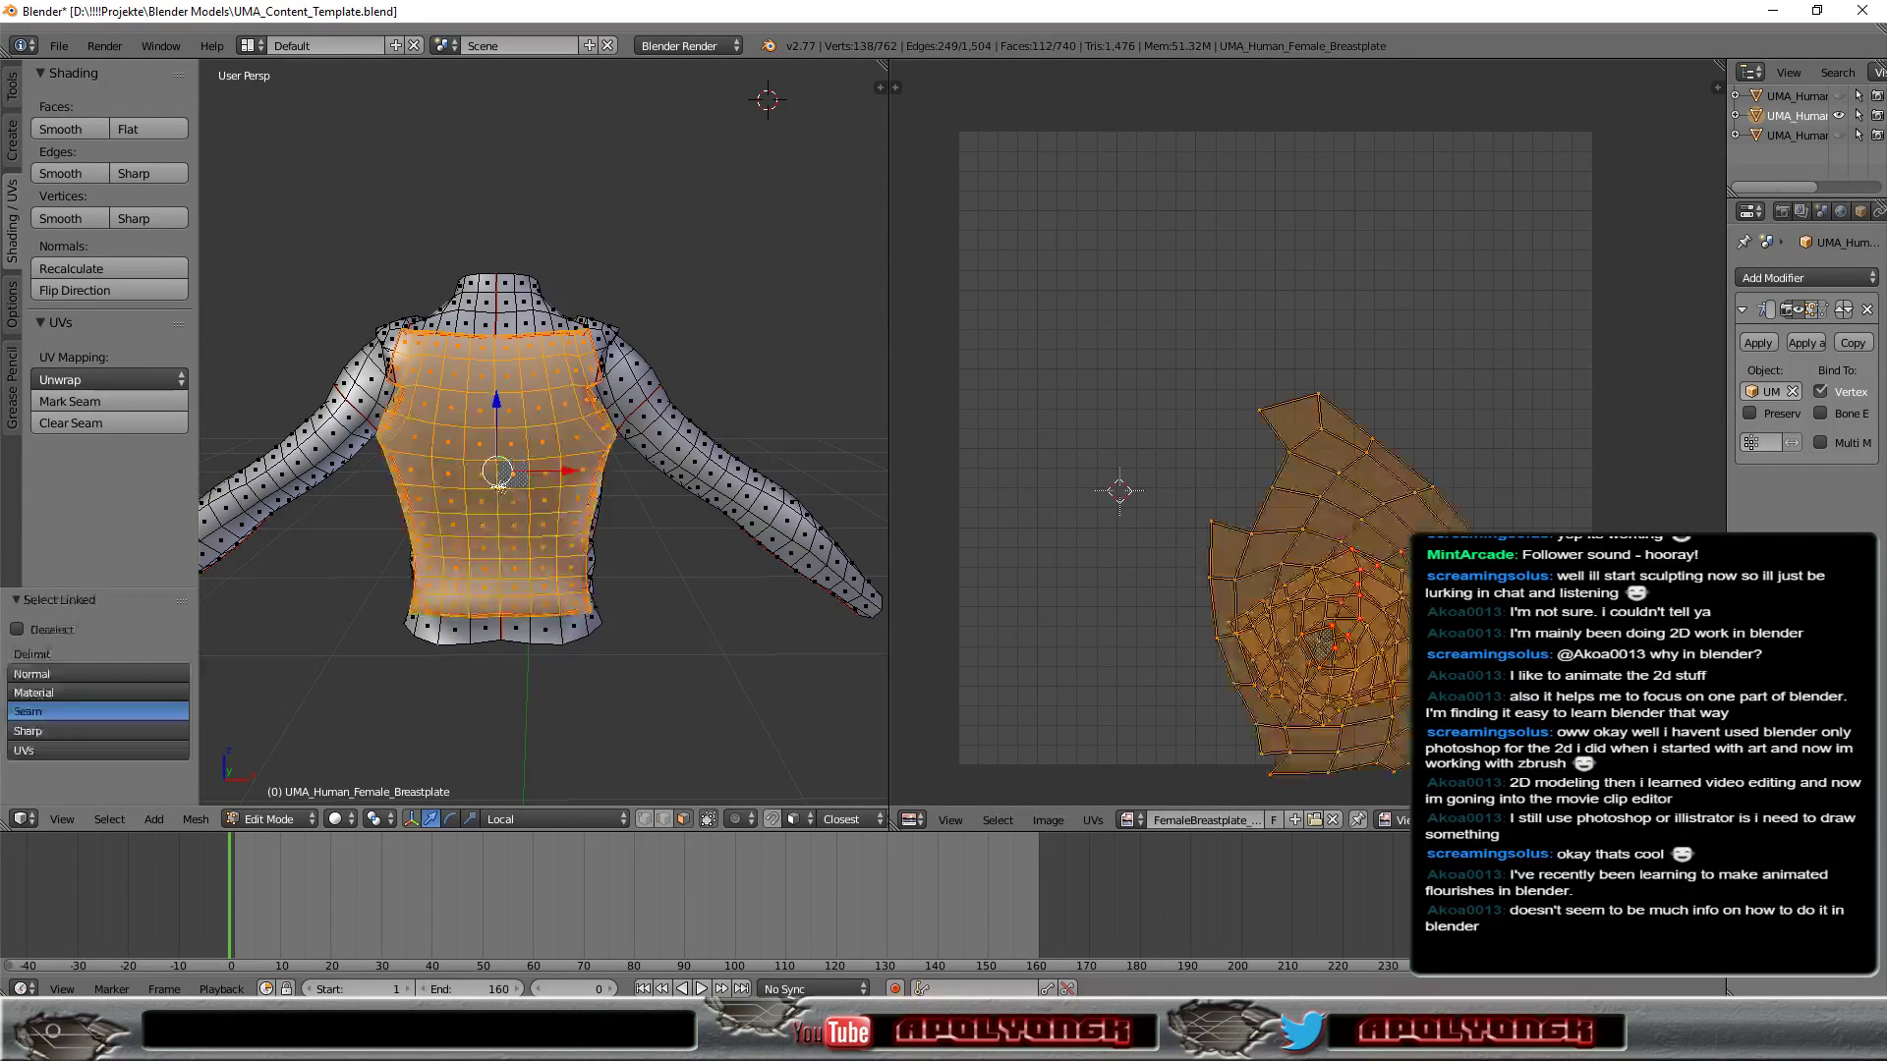
left_click(102, 381)
left_click(108, 404)
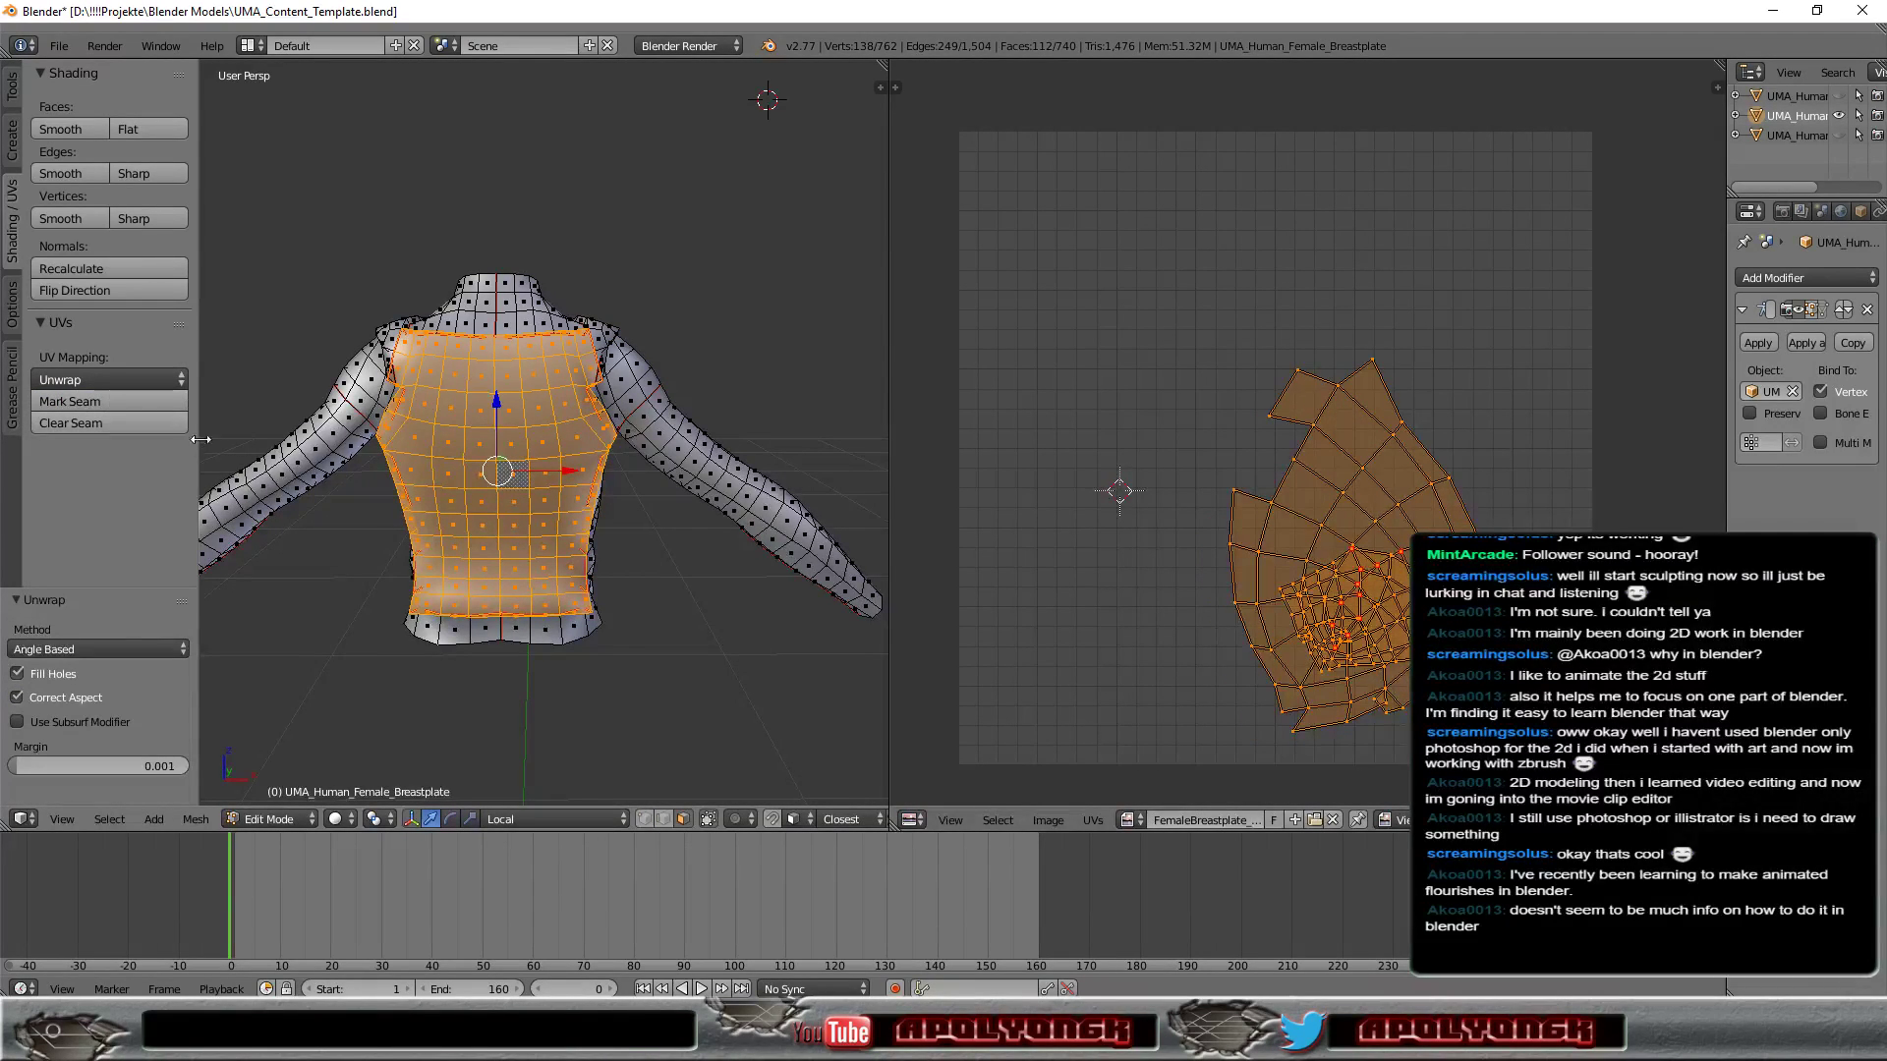
scroll(1100, 658, "up", 3)
scroll(1100, 657, "down", 3)
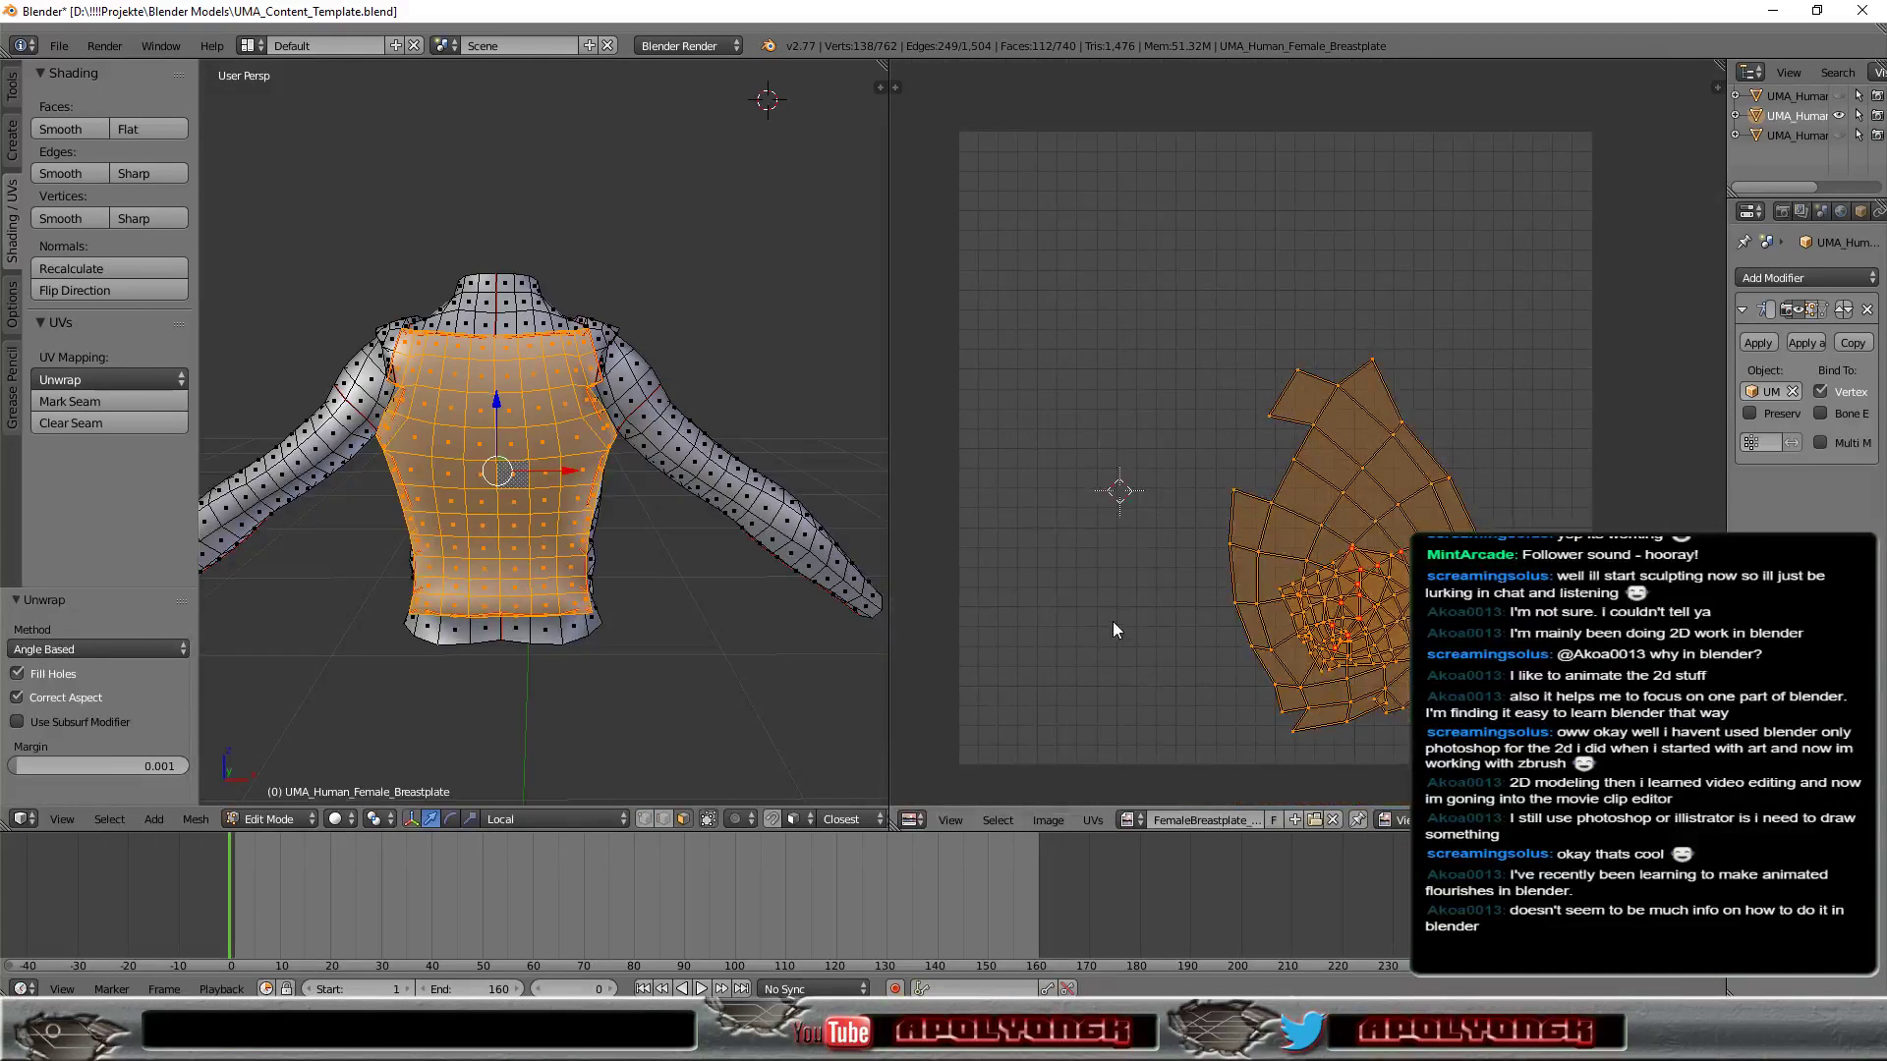
middle_click_drag(1116, 629, 1040, 487)
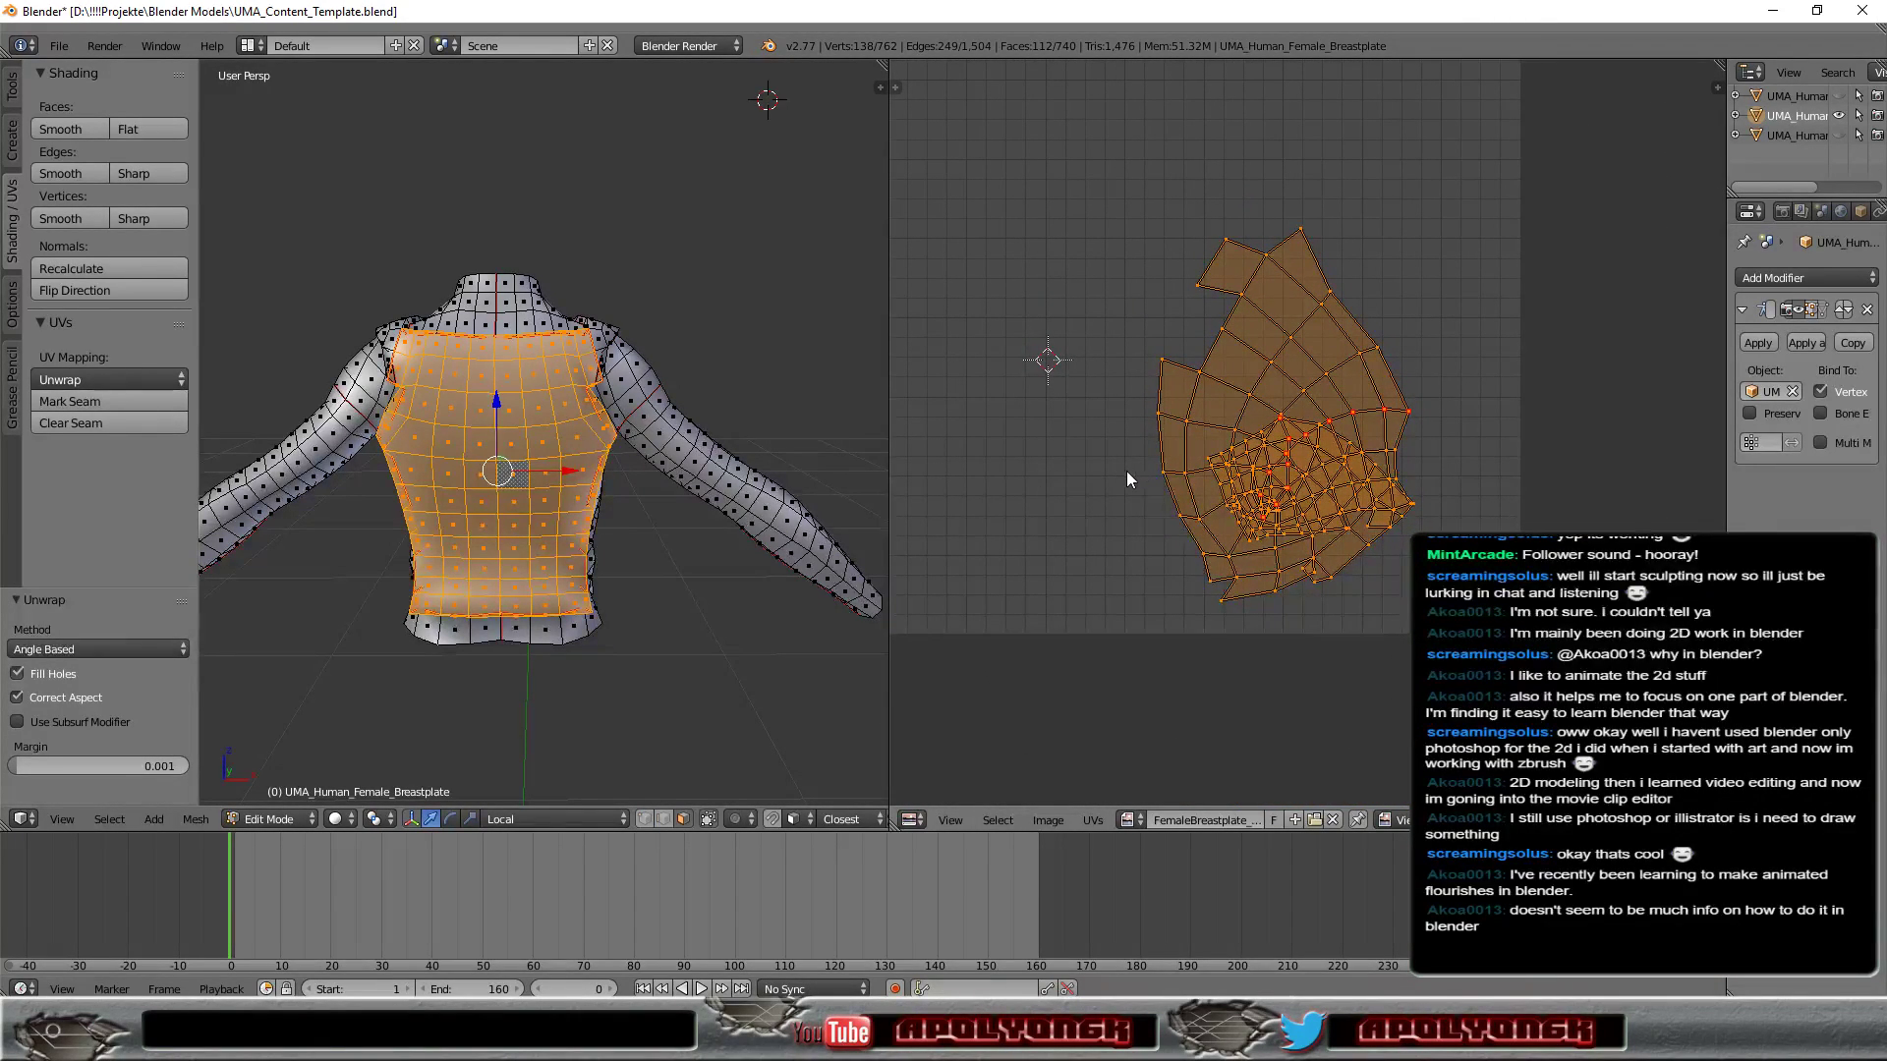
Relax the island with Minimize Stretch, finishing at blend 0.000.
left_click(1094, 820)
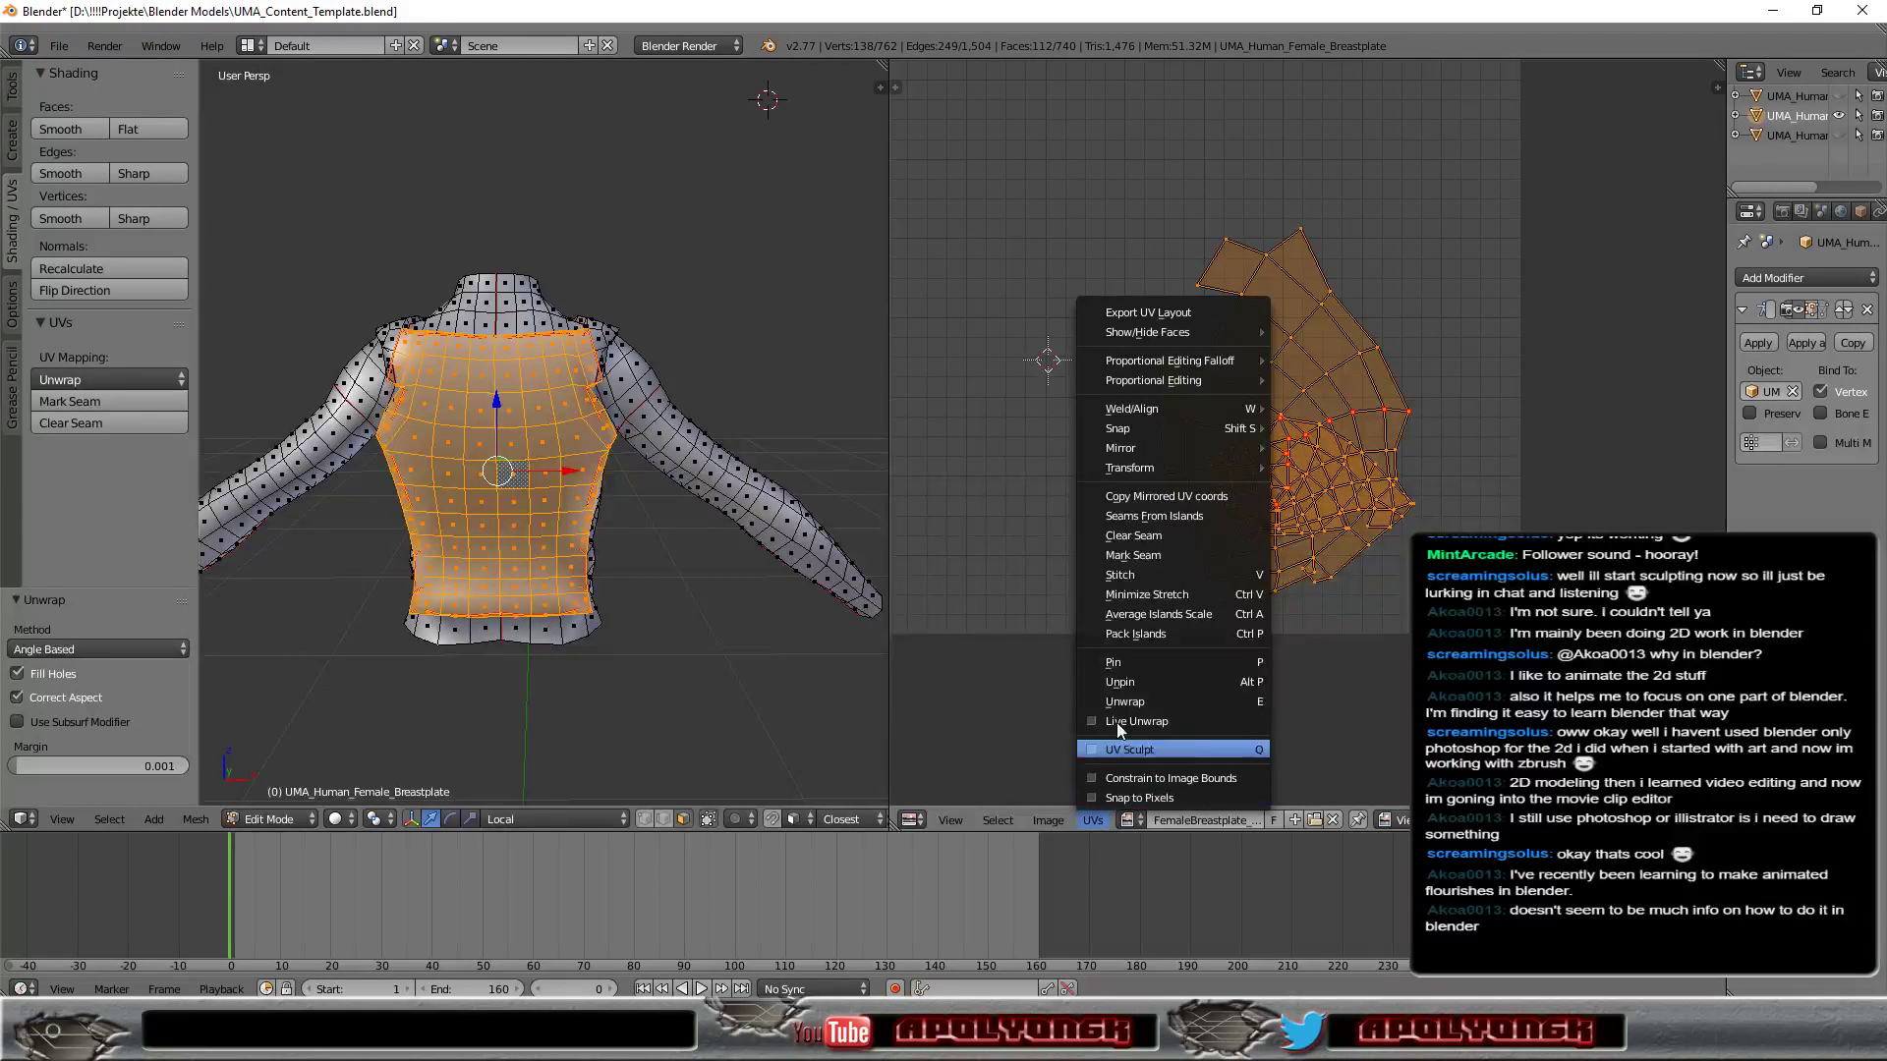
left_click(1152, 598)
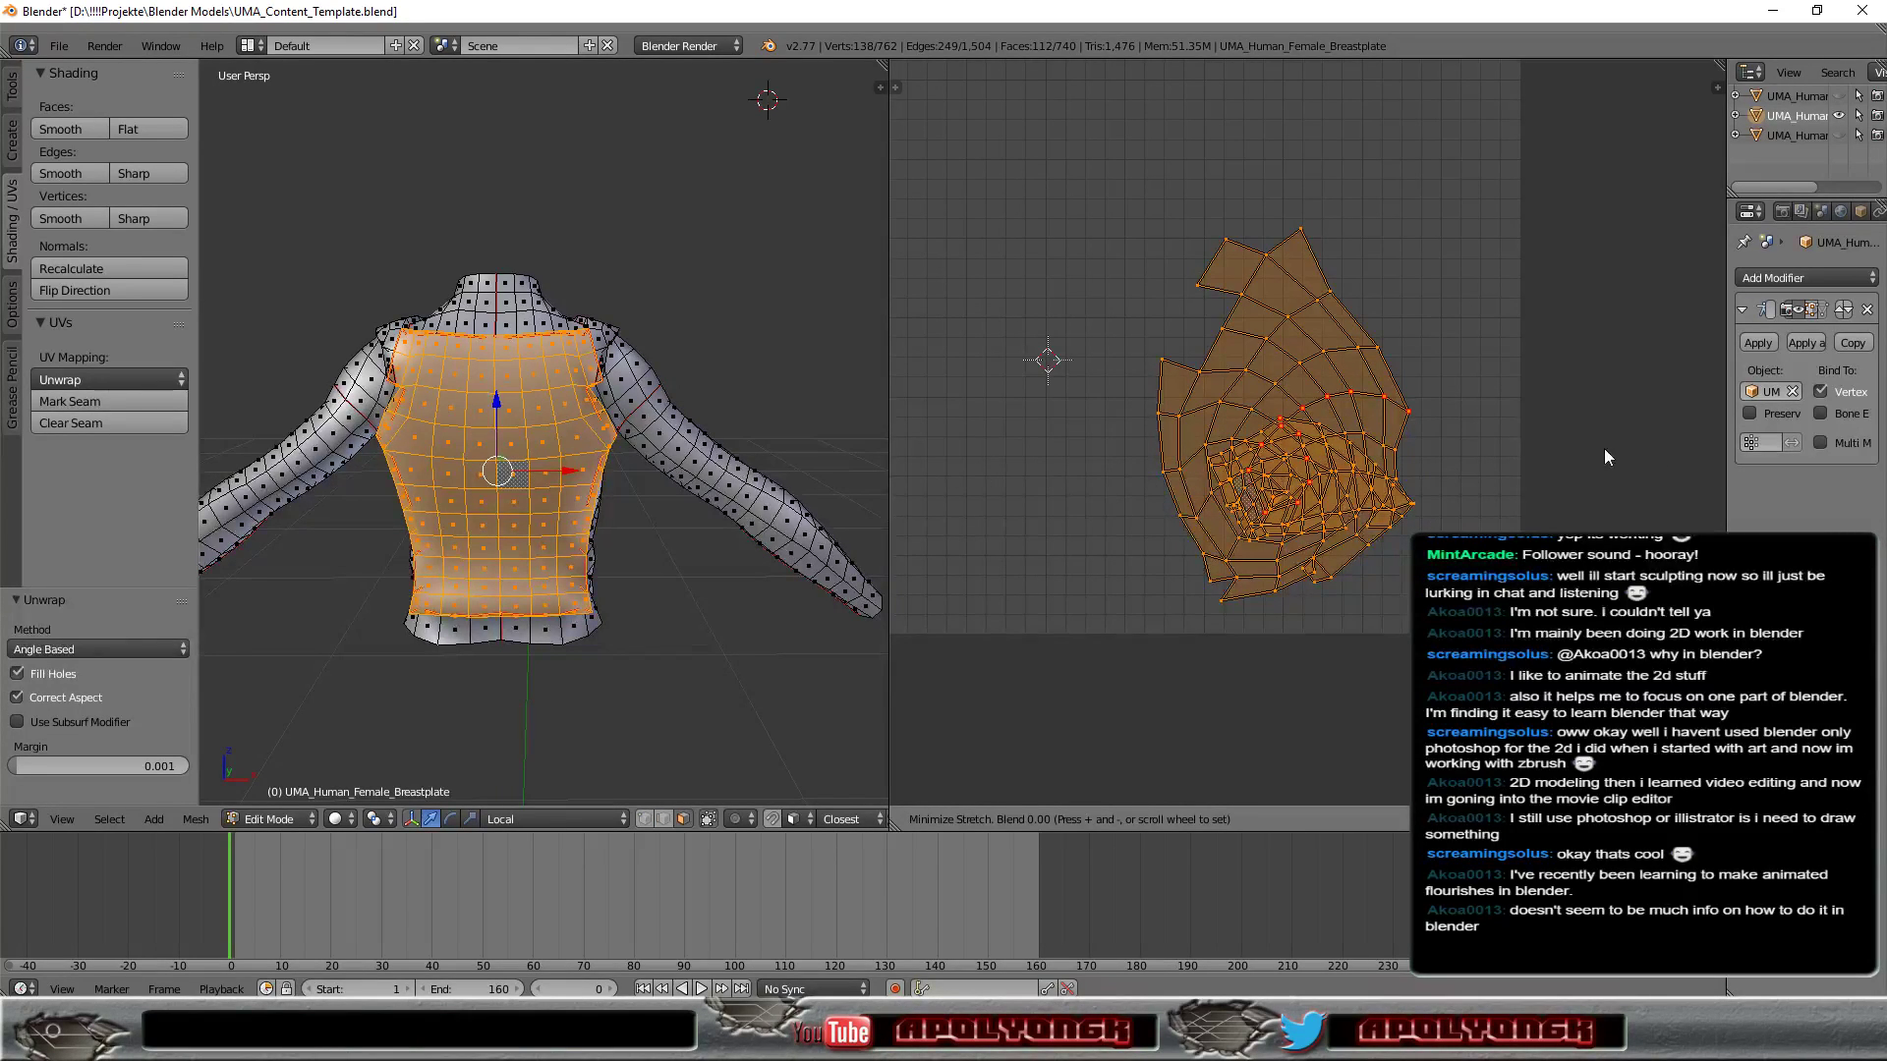
left_click(1193, 668)
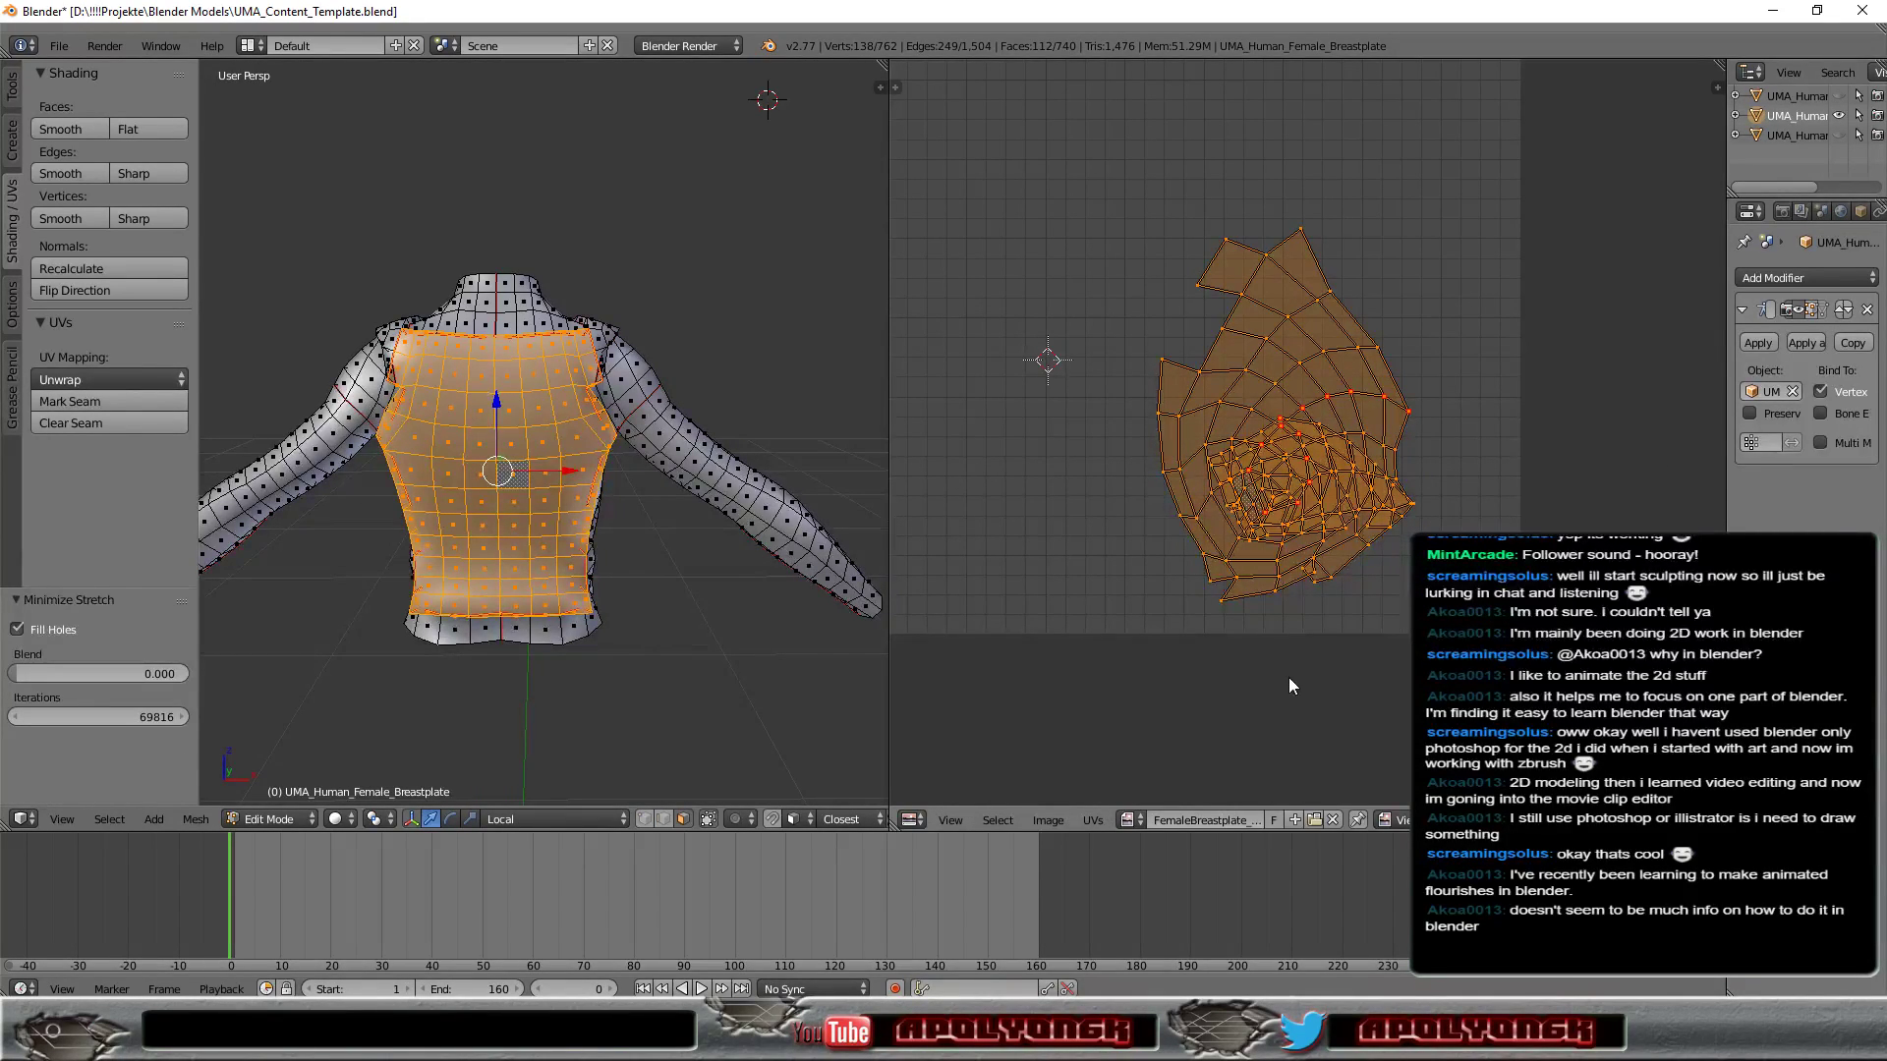
mouse_move(744, 647)
middle_mouse_down()
mouse_move(731, 714)
mouse_move(708, 558)
middle_mouse_up()
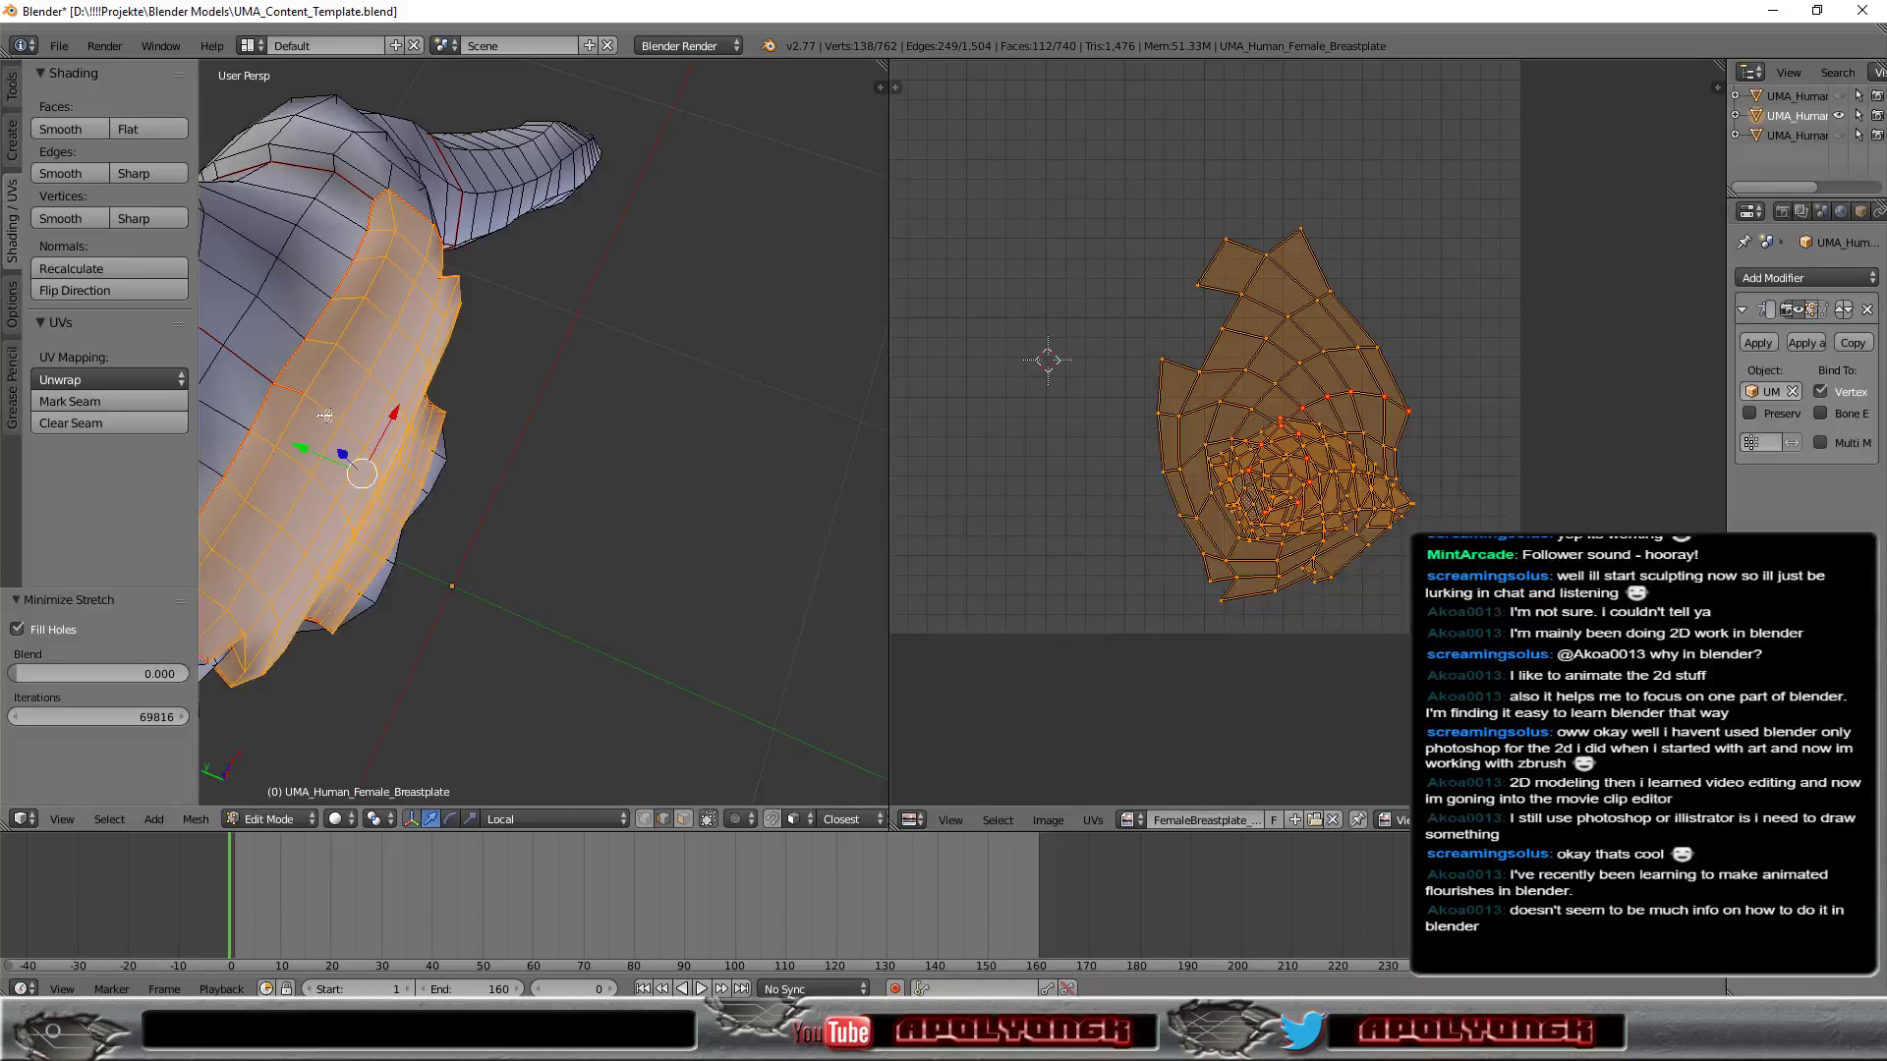
Select the upper edges running down the torso's centre line.
right_click(324, 416)
mouse_move(483, 452)
middle_mouse_down()
mouse_move(377, 371)
mouse_move(397, 359)
middle_mouse_up()
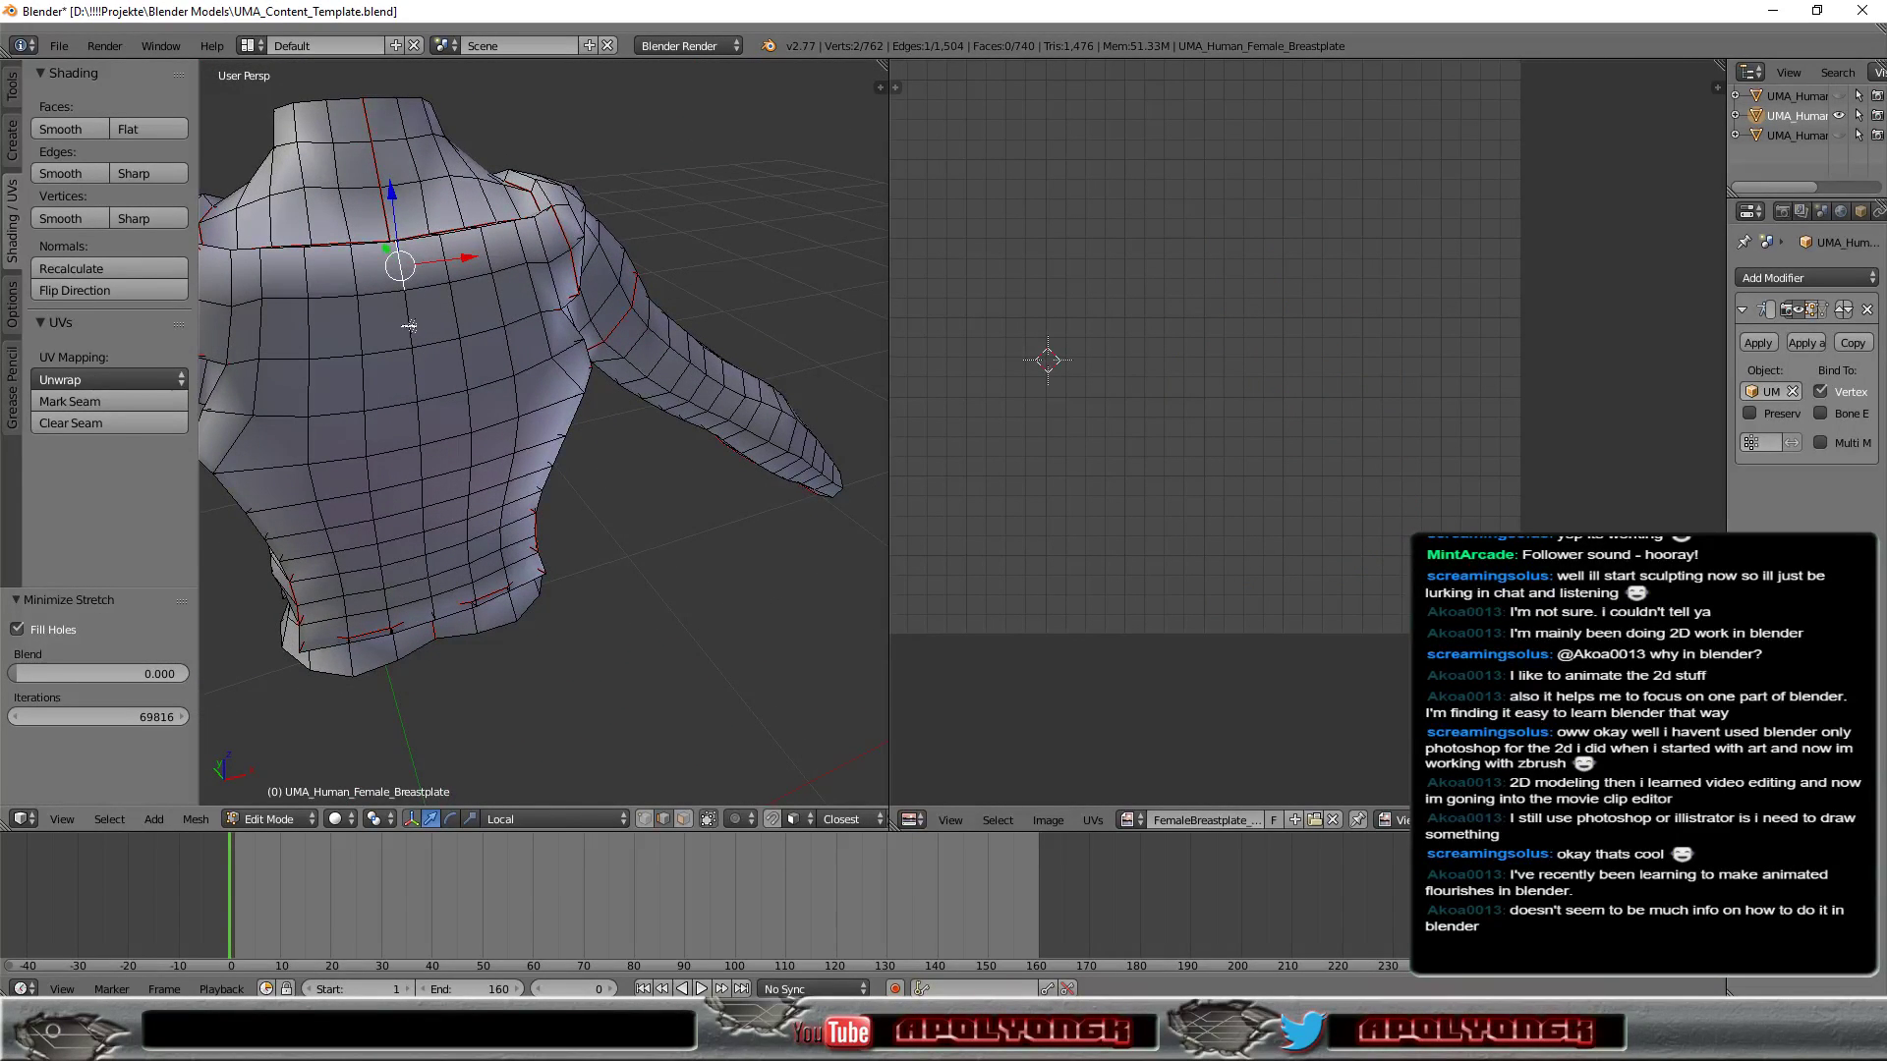
right_click(409, 328, "shift")
right_click(413, 385, "shift")
right_click(425, 420, "shift")
right_click(425, 481, "shift")
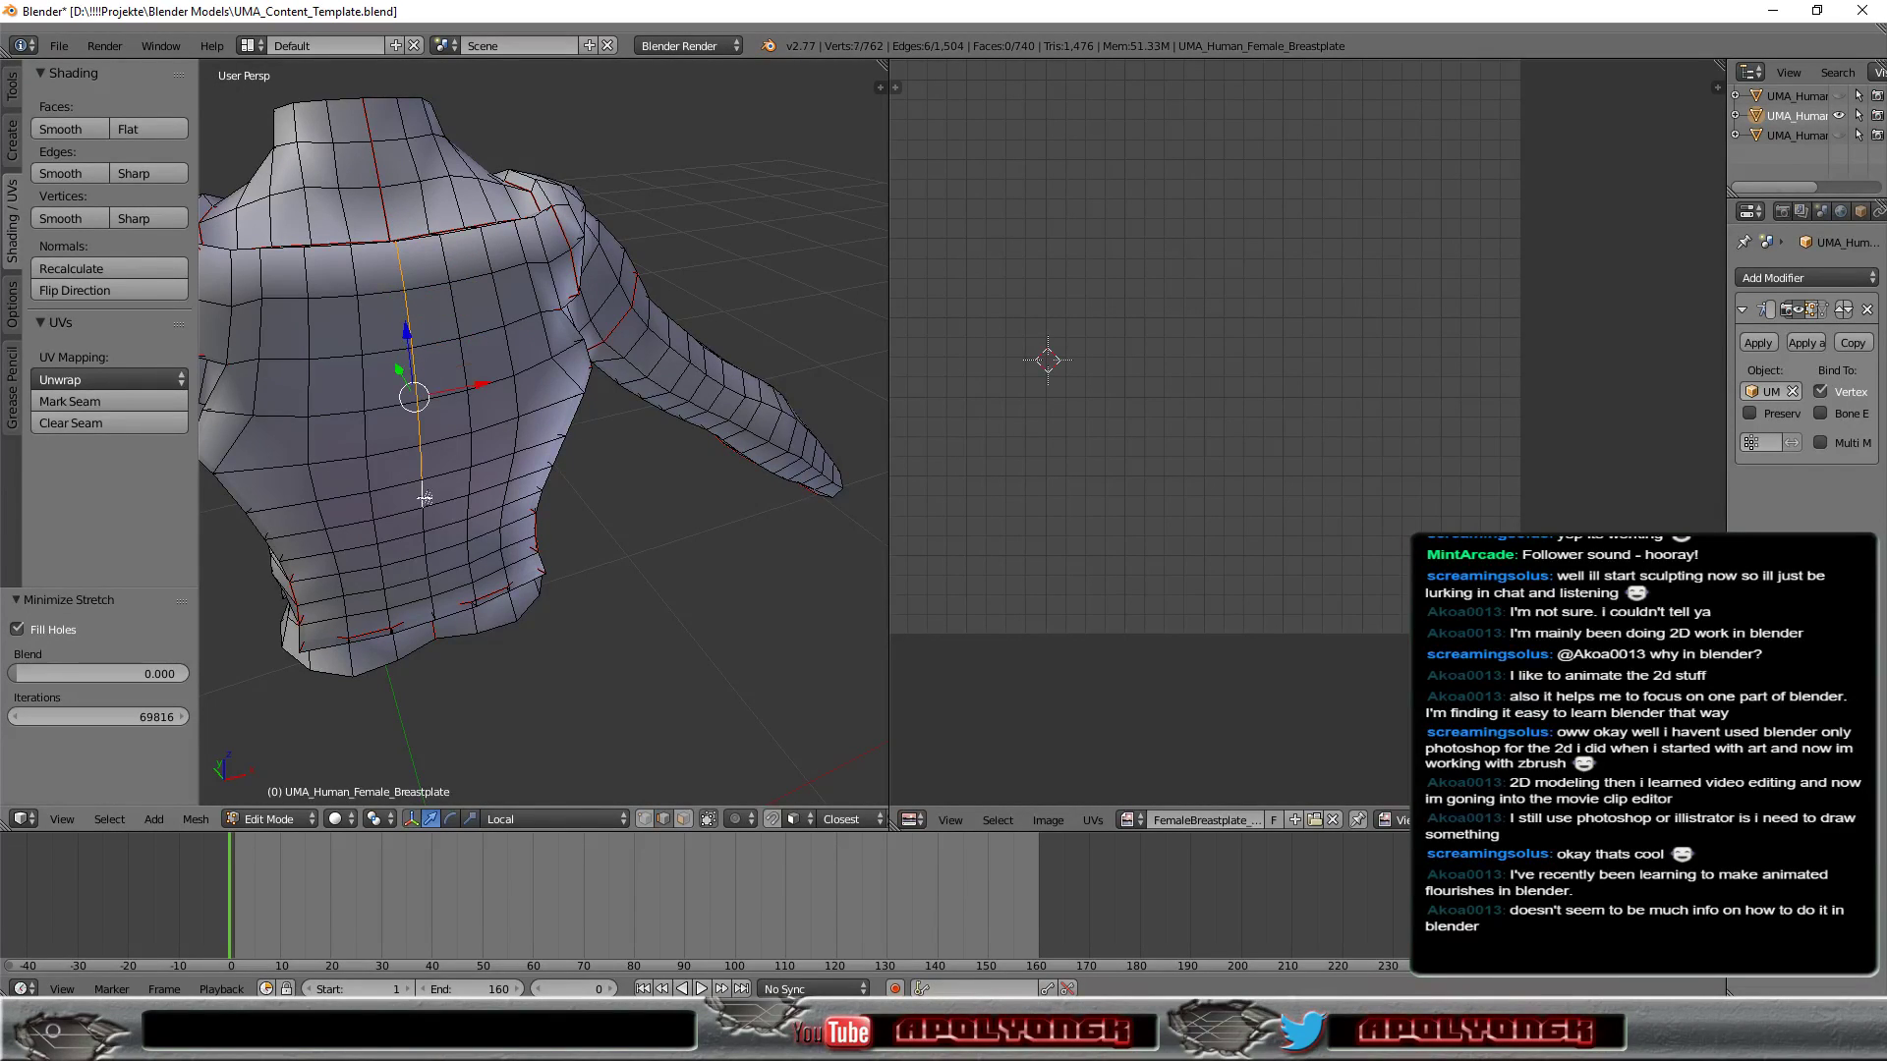
right_click(420, 542, "shift")
right_click(426, 558, "shift")
mouse_move(506, 572)
middle_mouse_down()
mouse_move(490, 454)
mouse_move(504, 513)
mouse_move(475, 606)
middle_mouse_up()
Add the lower centre-line edges and mark all 12 as a seam.
scroll(490, 454, "down", 4)
right_click(497, 668, "shift")
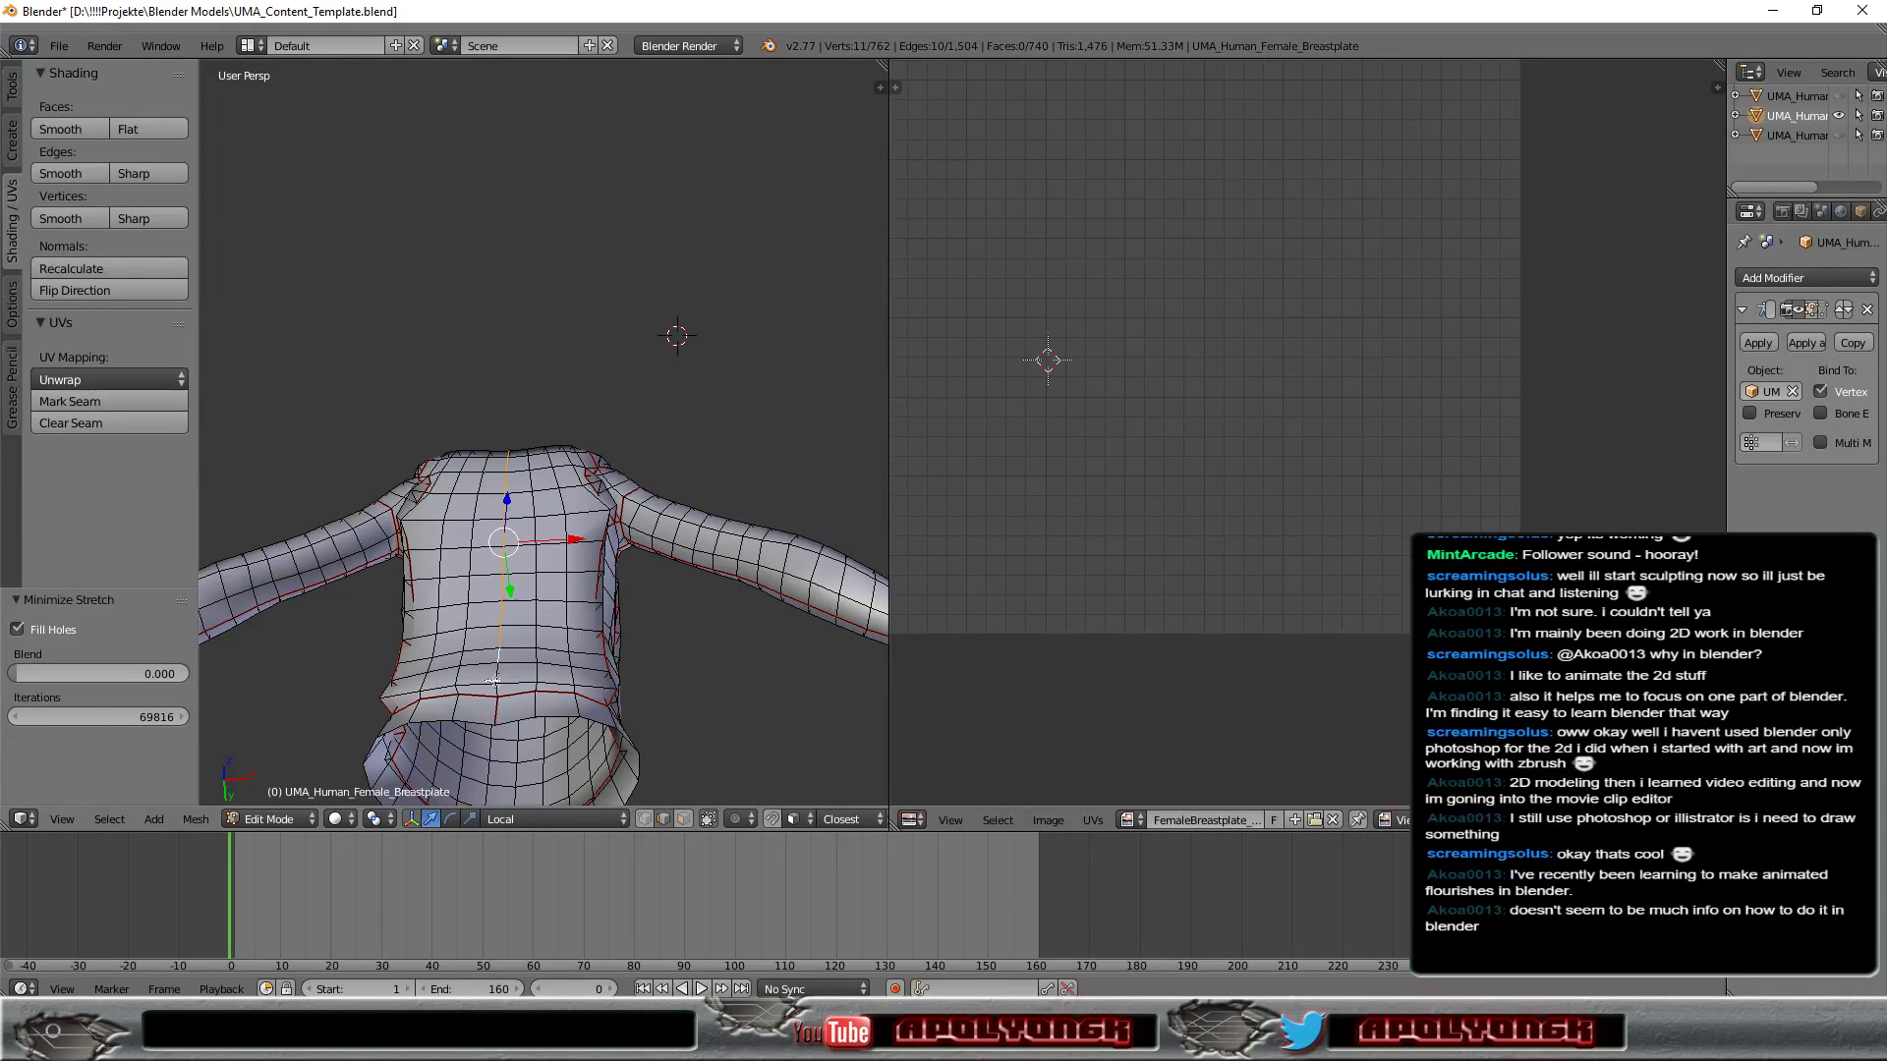
right_click(501, 680, "shift")
right_click(499, 690, "shift")
middle_click_drag(688, 654, 393, 589)
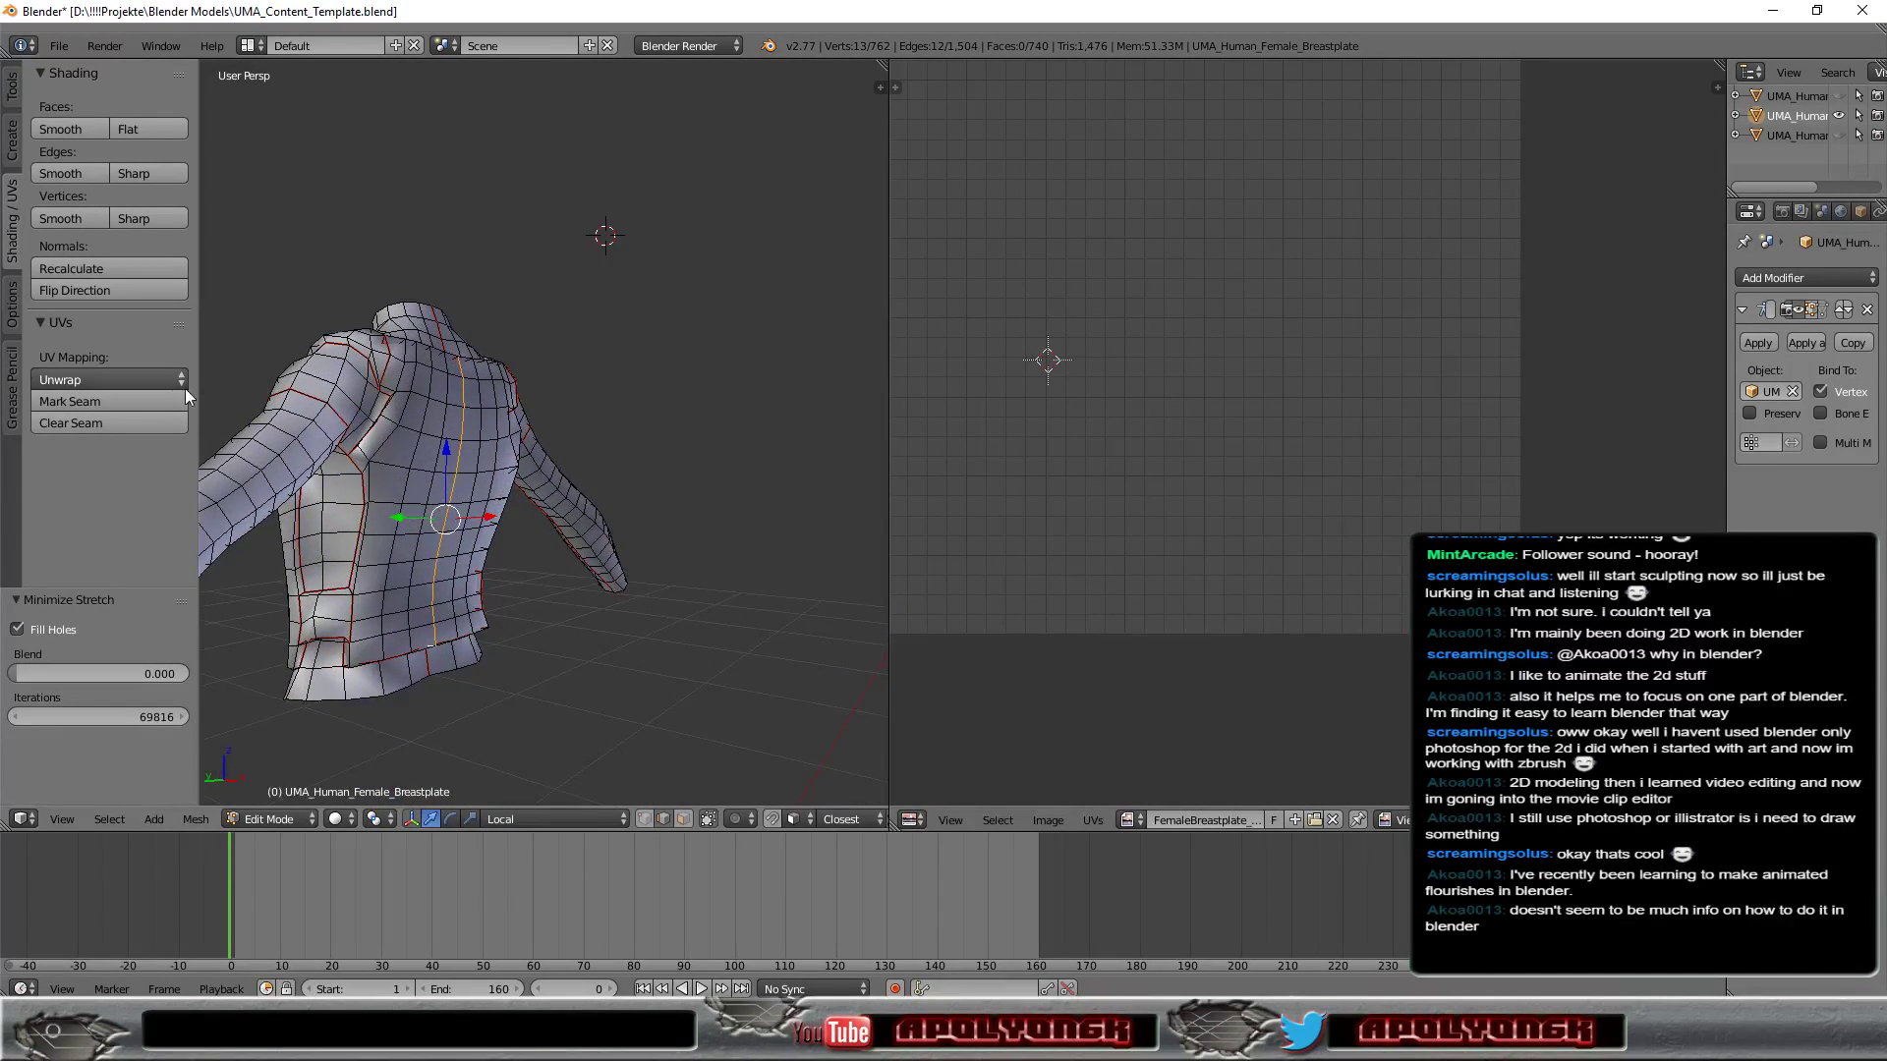
left_click(96, 401)
mouse_move(555, 591)
middle_mouse_down()
mouse_move(573, 737)
mouse_move(607, 598)
mouse_move(478, 586)
middle_mouse_up()
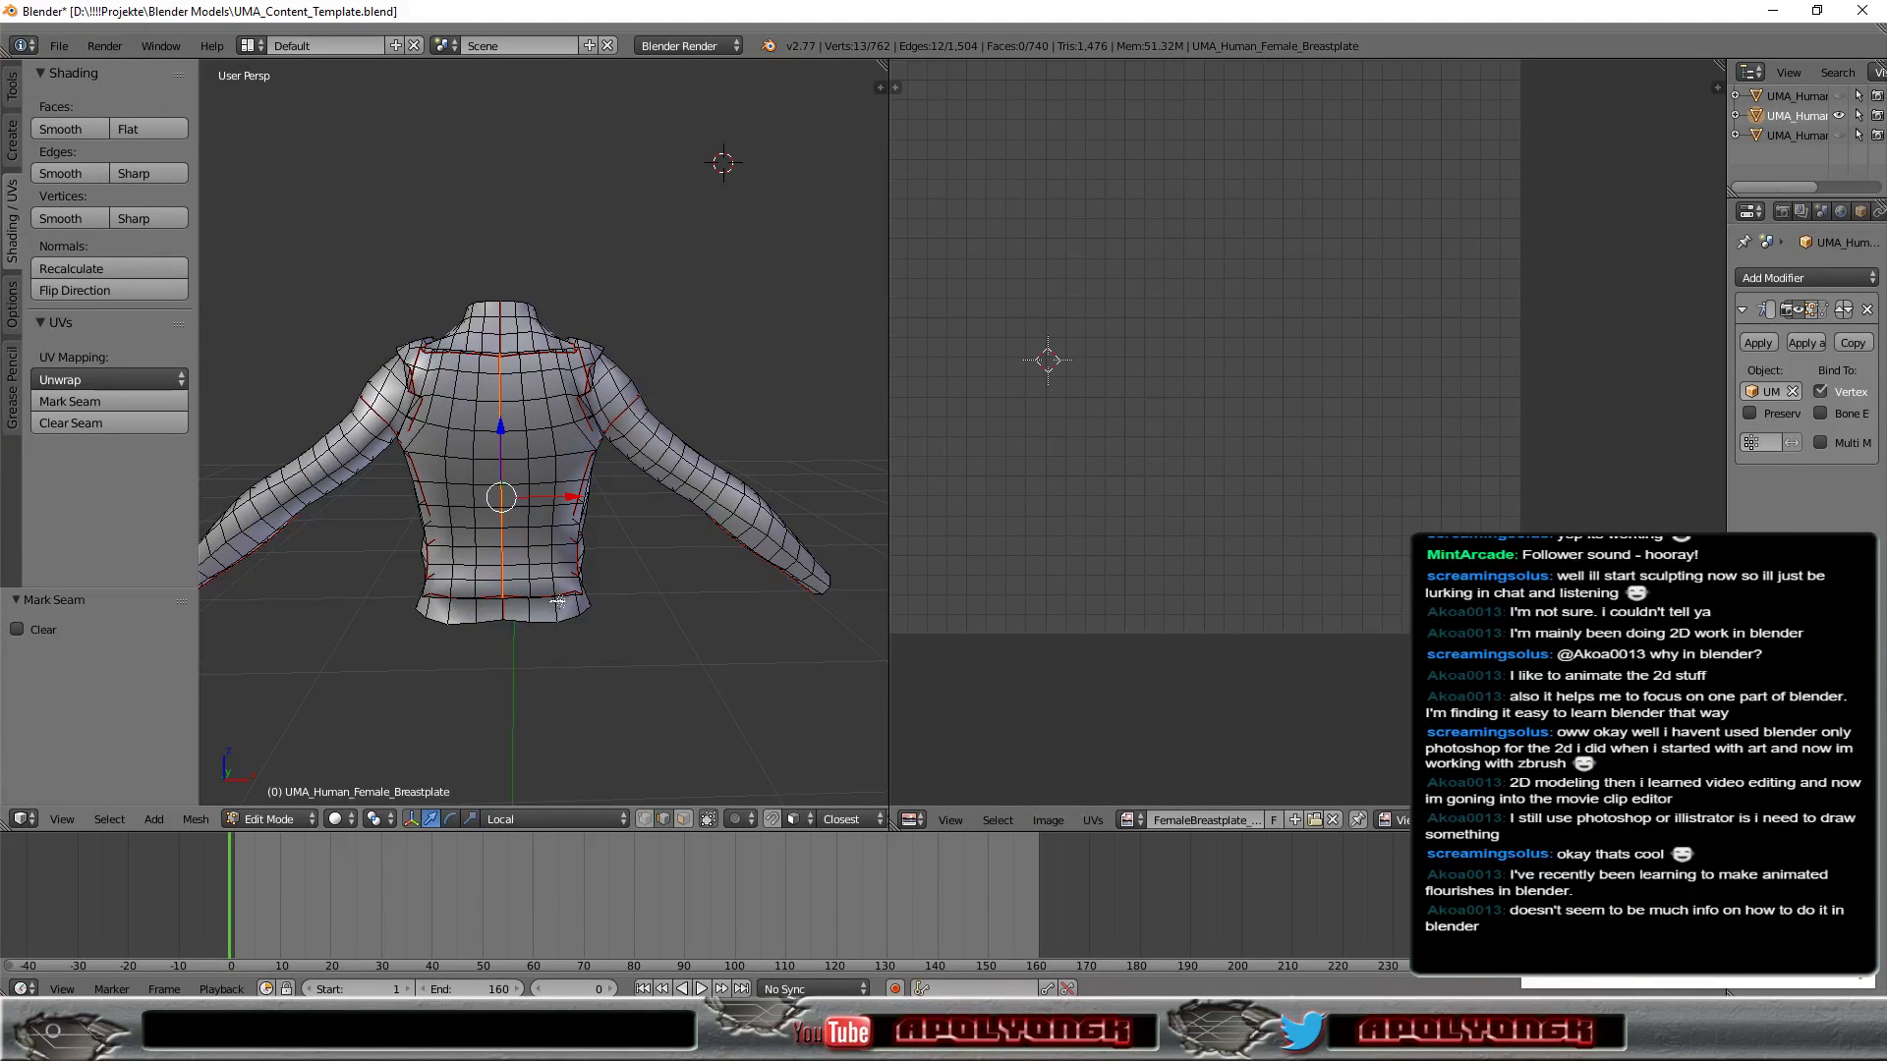
Unwrap all faces with the new centre seam and pack the UV islands.
left_click(682, 820)
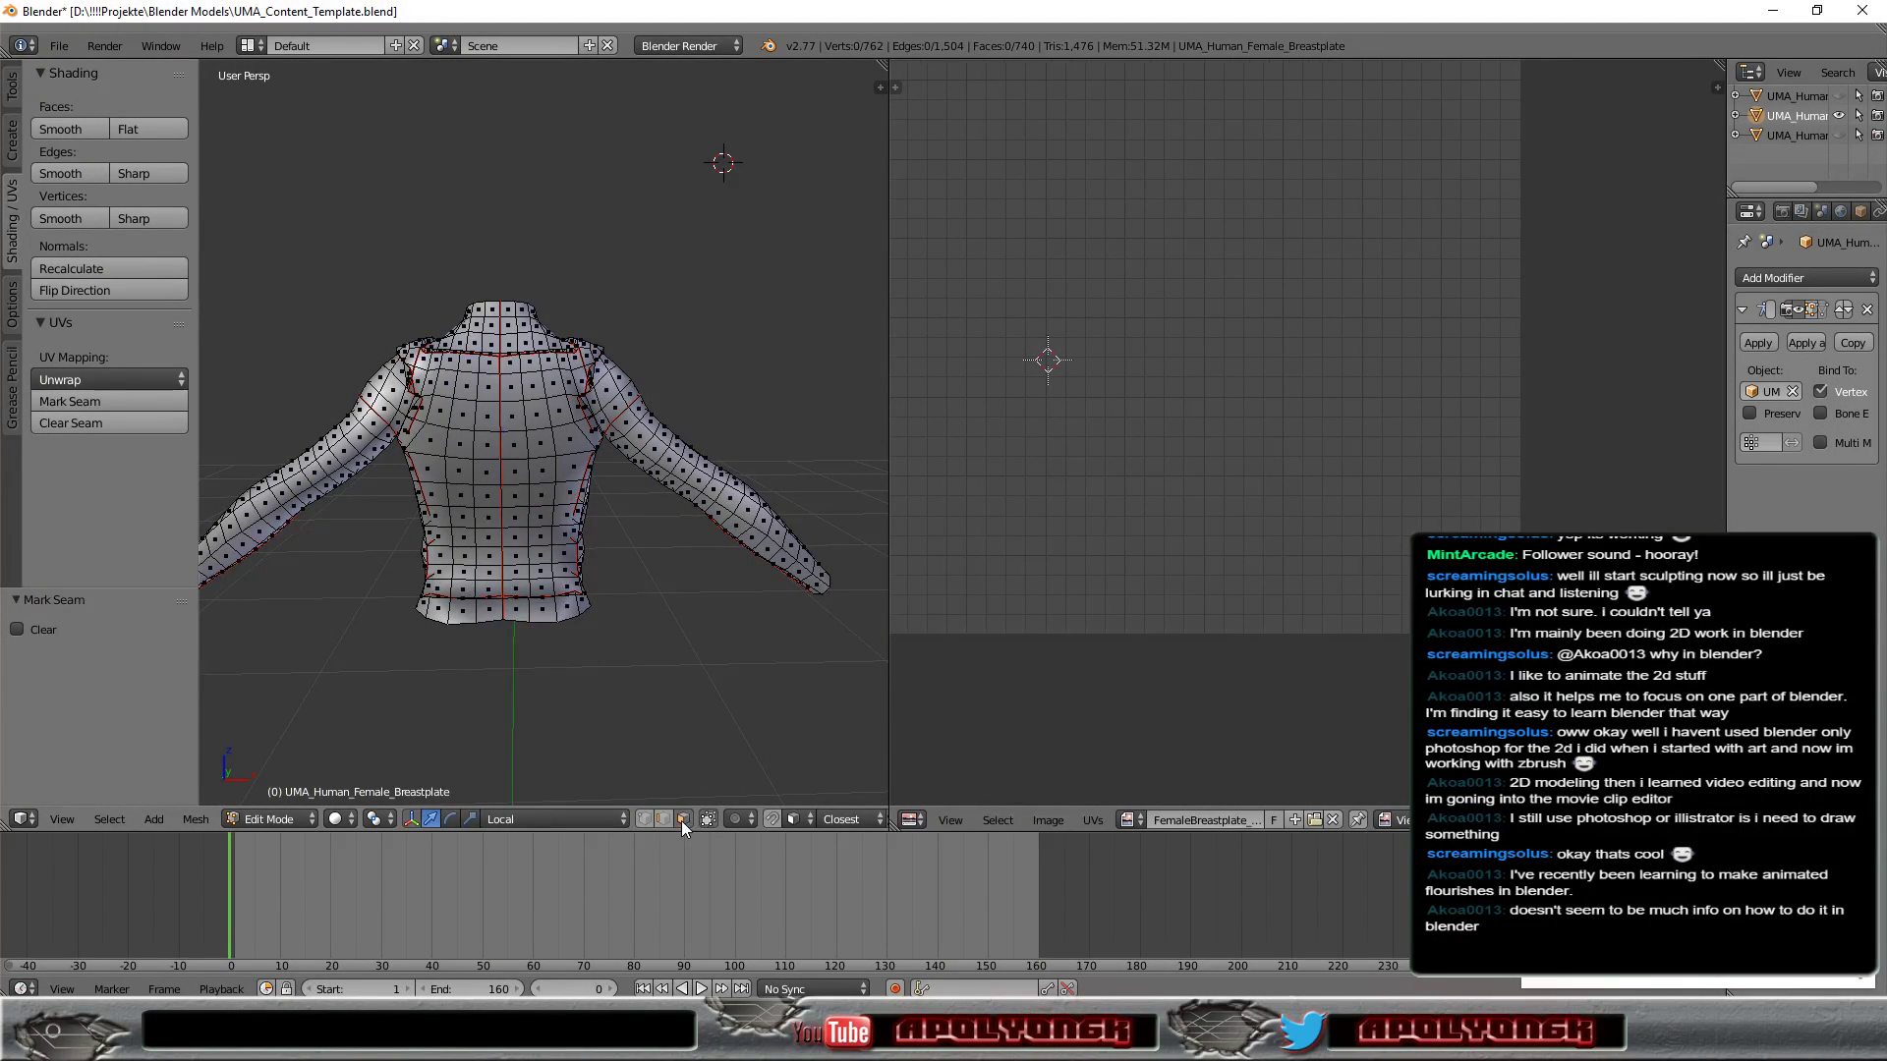
key("a")
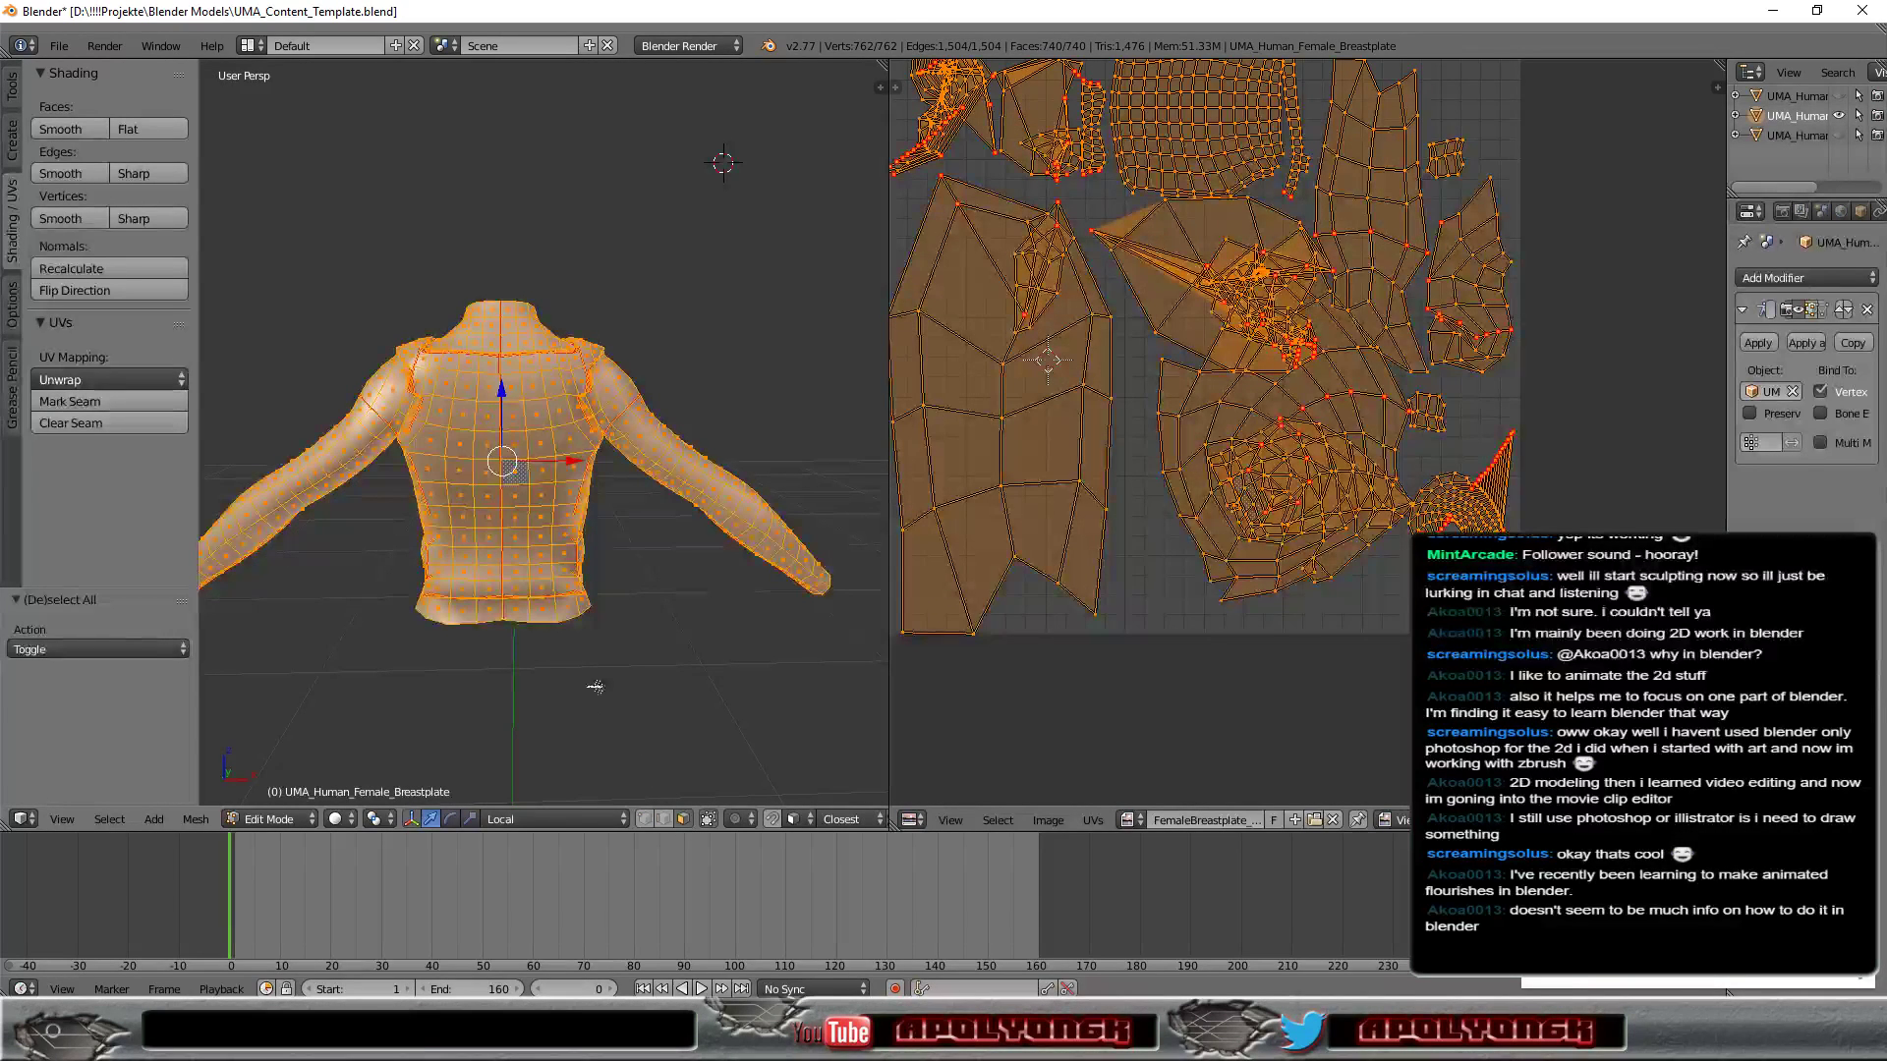
left_click(91, 380)
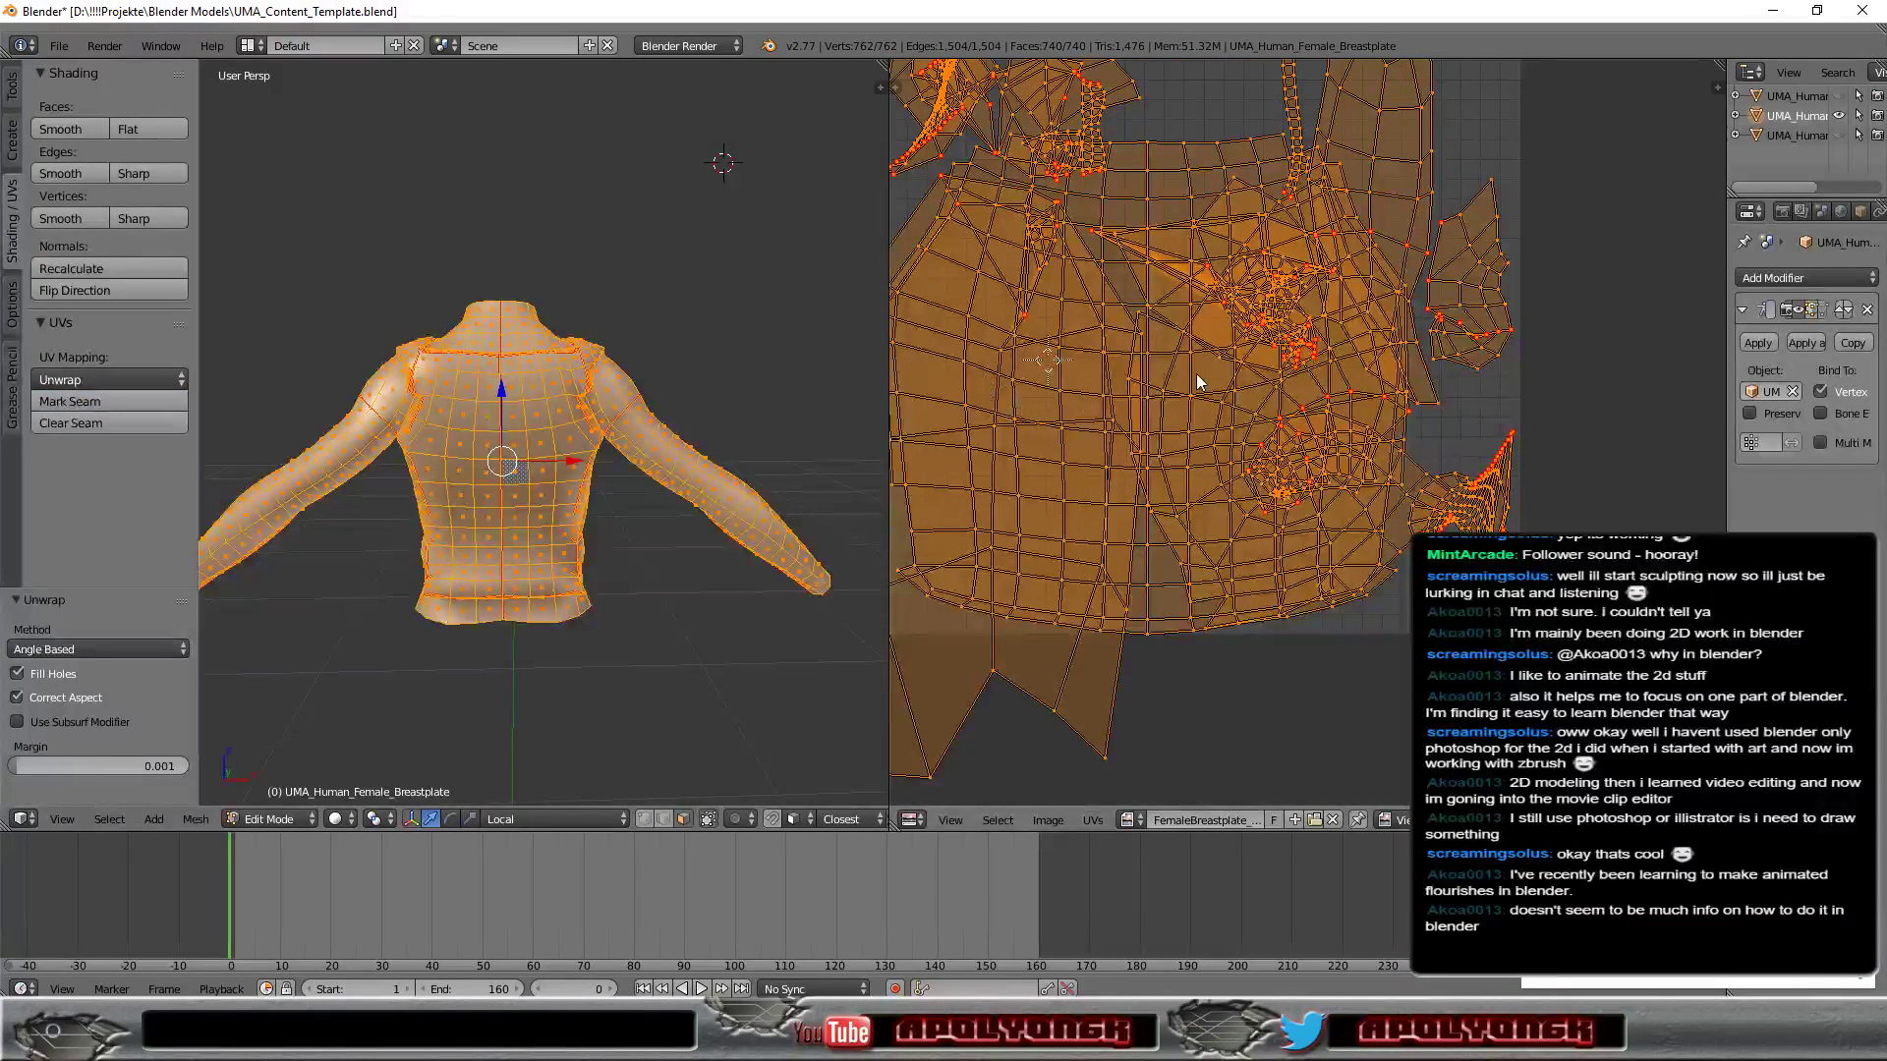
scroll(1179, 377, "down", 6)
middle_click_drag(1160, 379, 1079, 409)
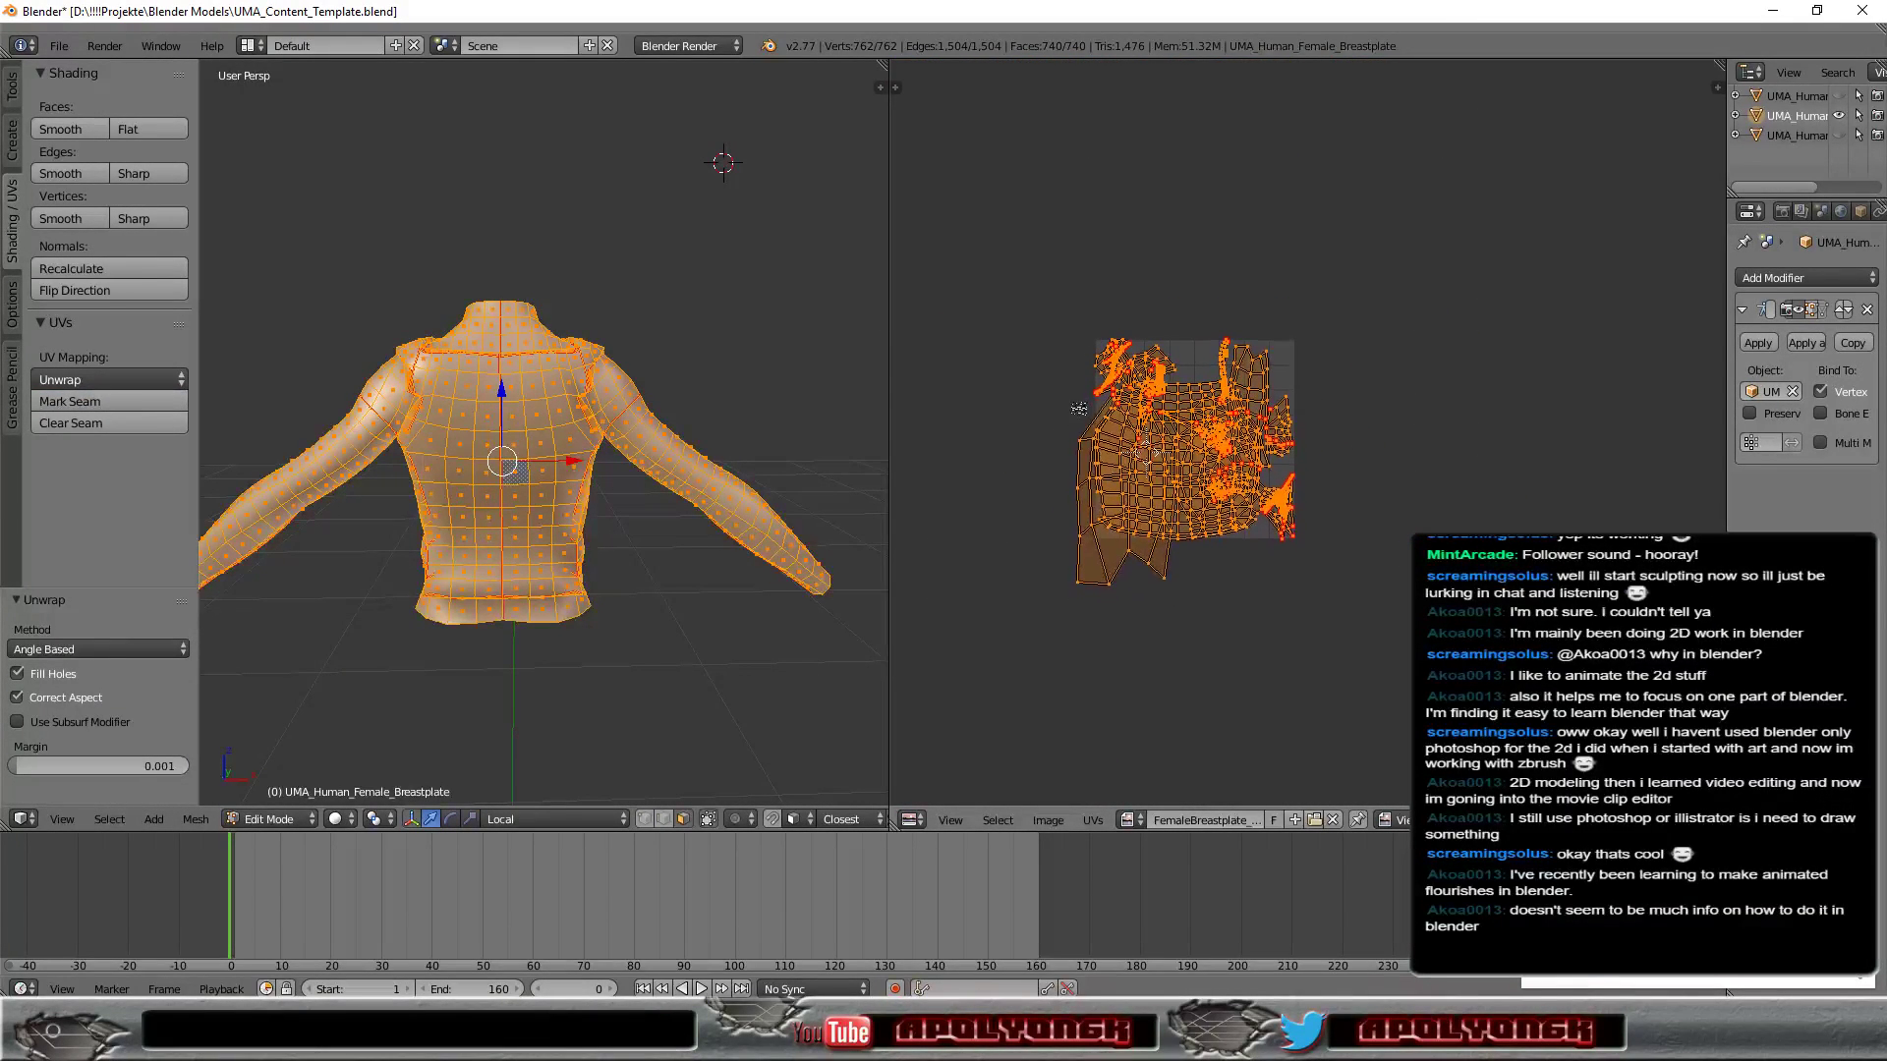
left_click(1099, 817)
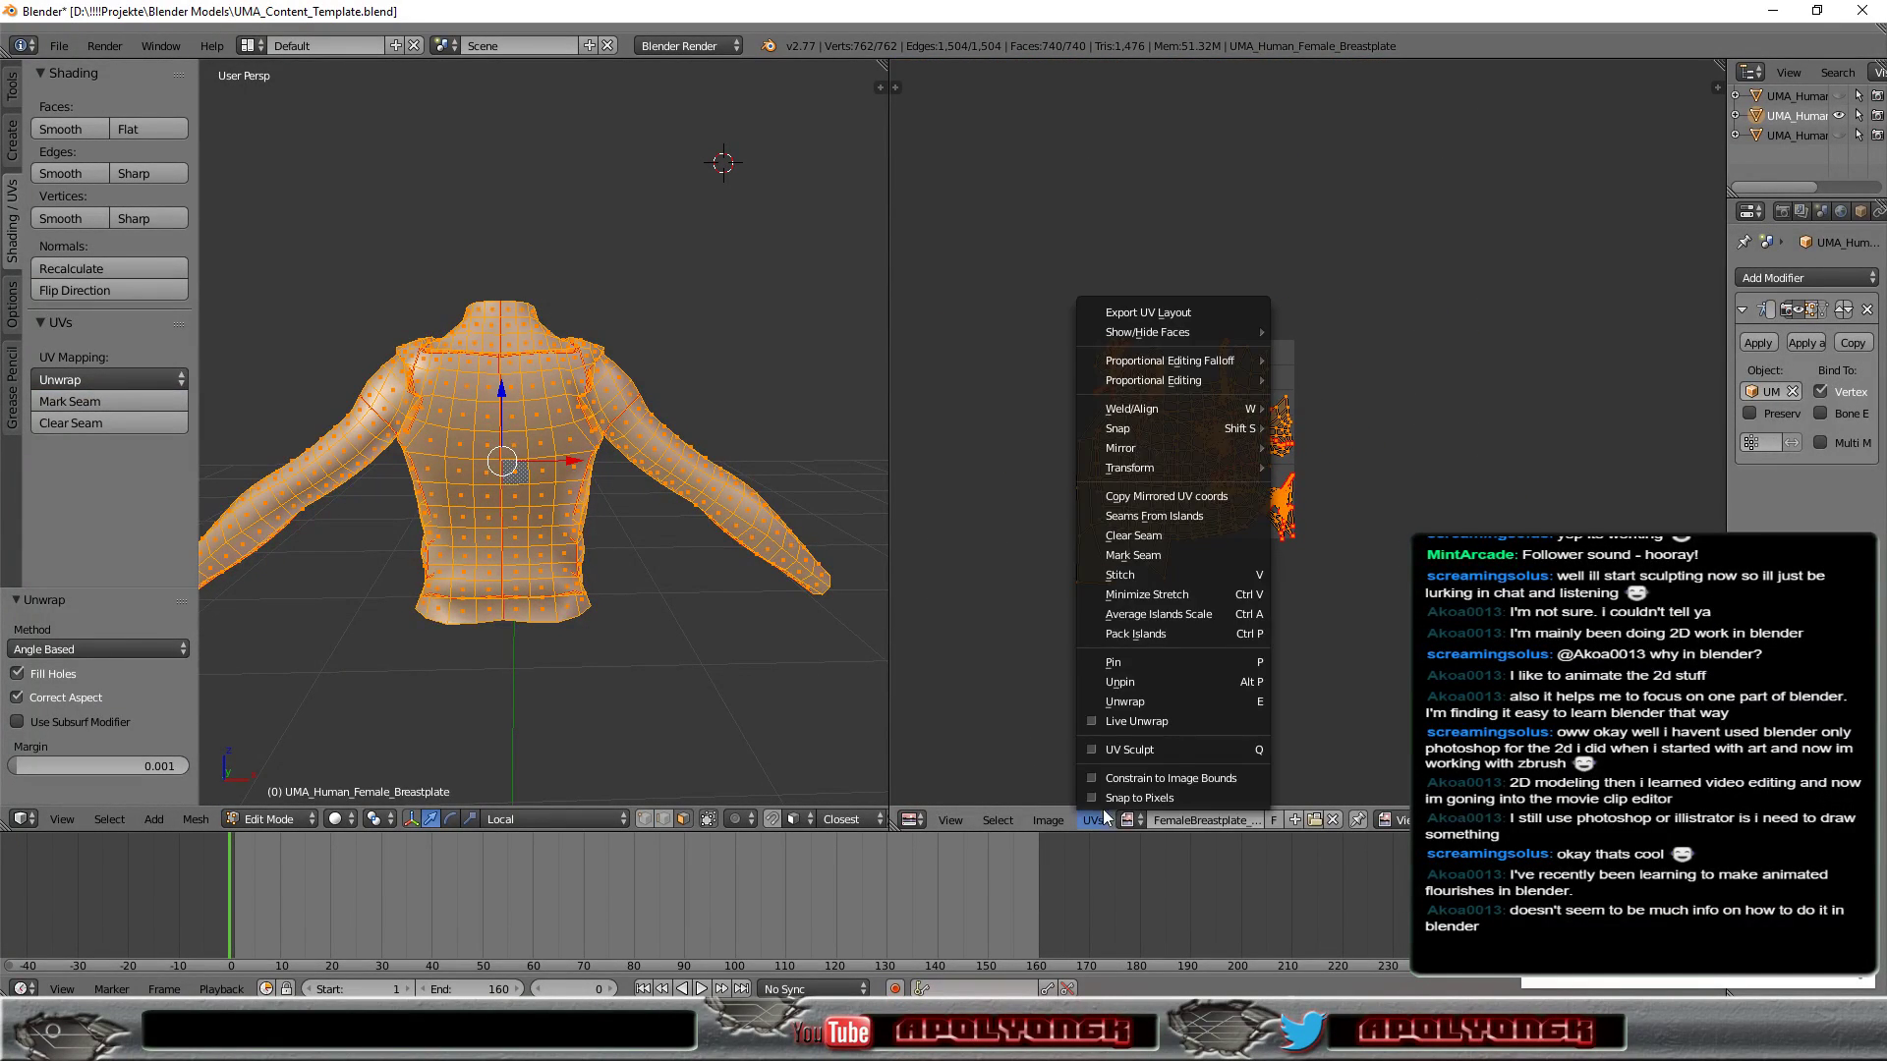
left_click(1170, 629)
scroll(1360, 433, "up", 3)
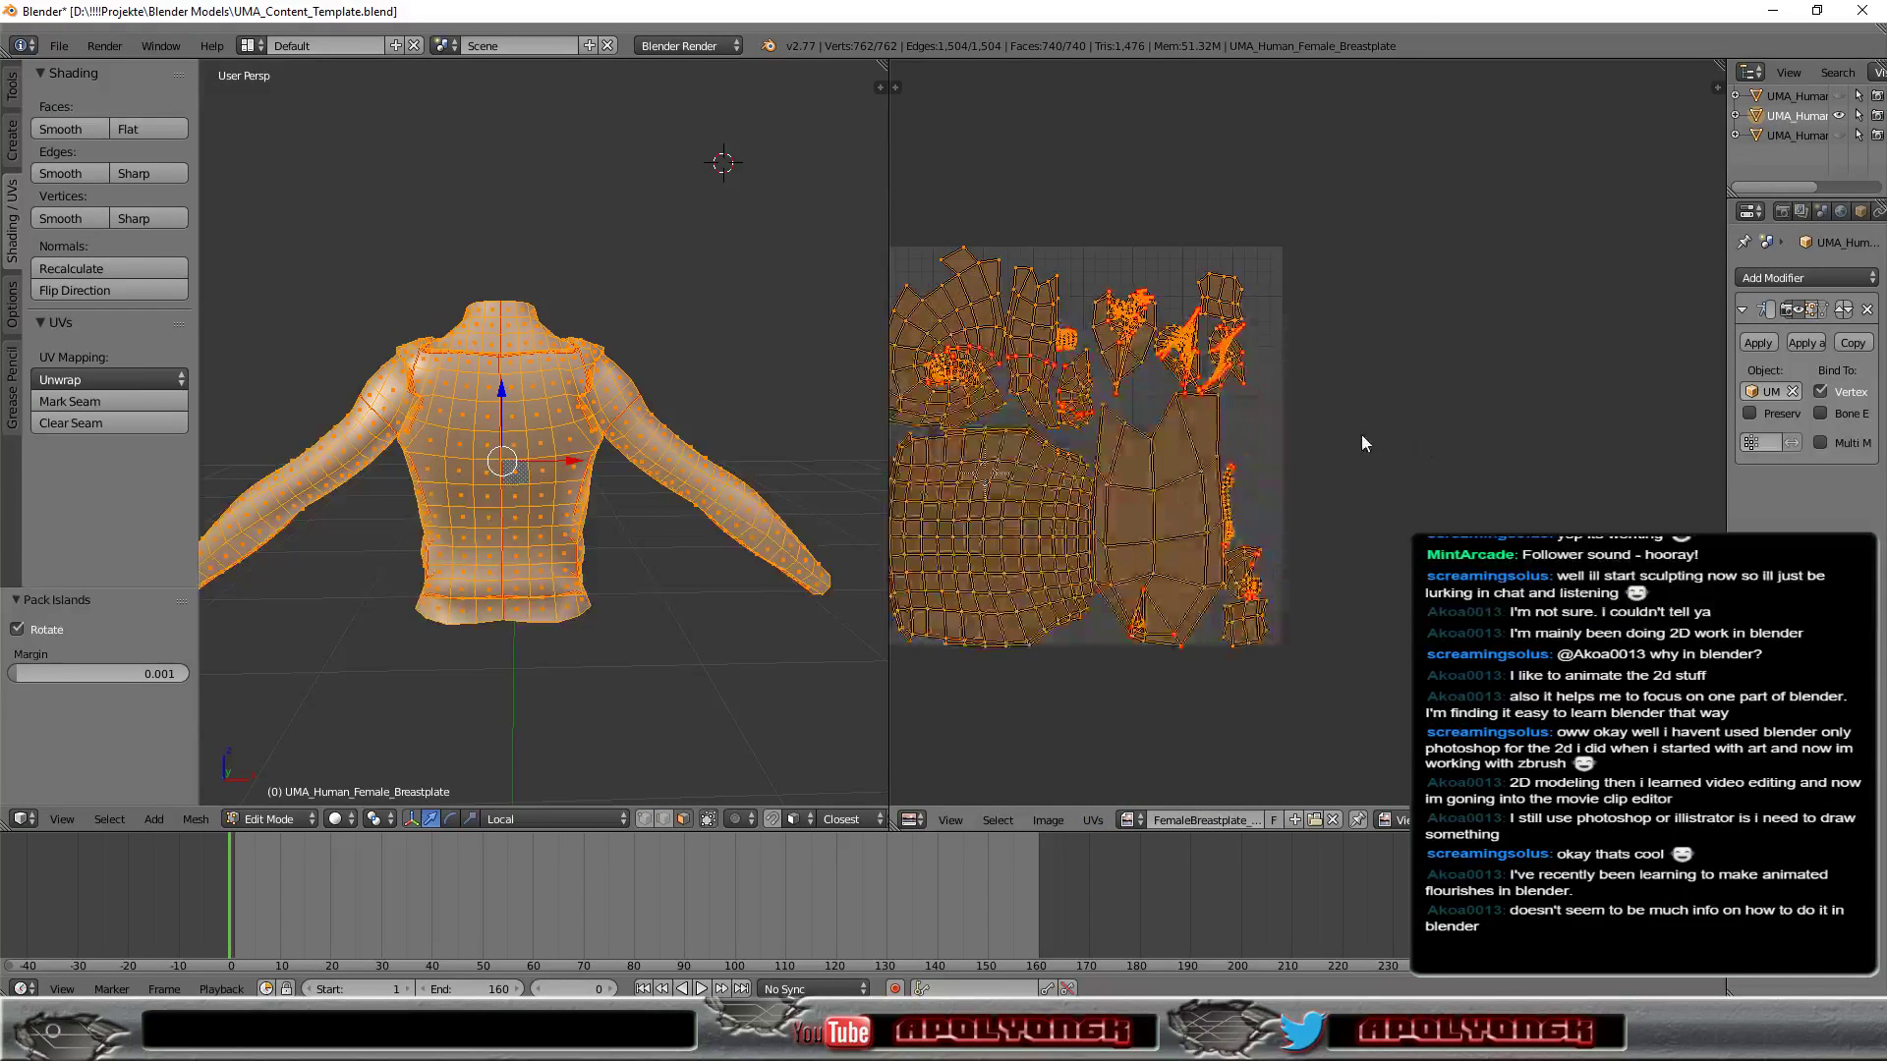